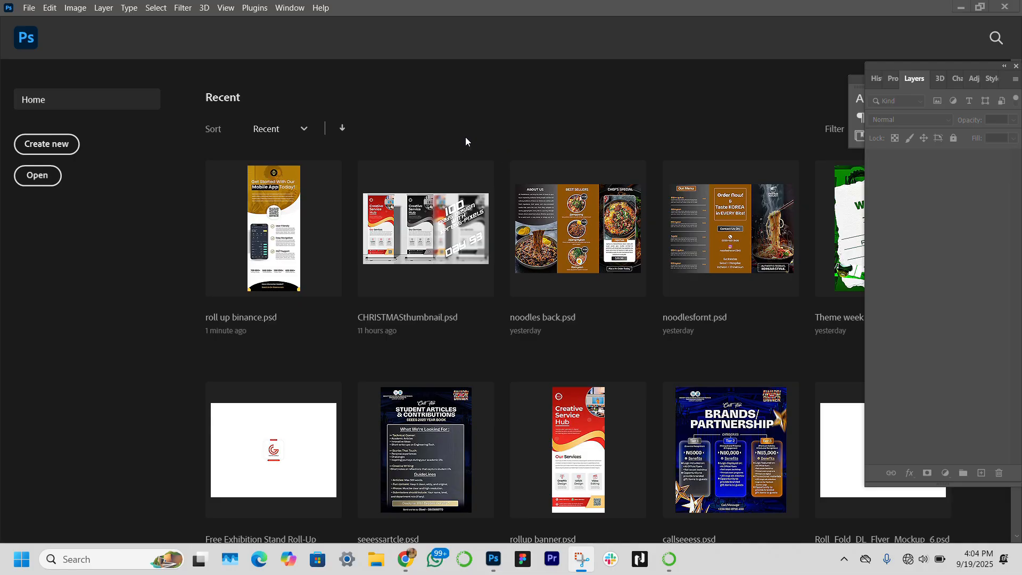
Step: Create a new document of 1110 x 2650 px at 300 ppi in RGB with a white background
left_click(57, 149)
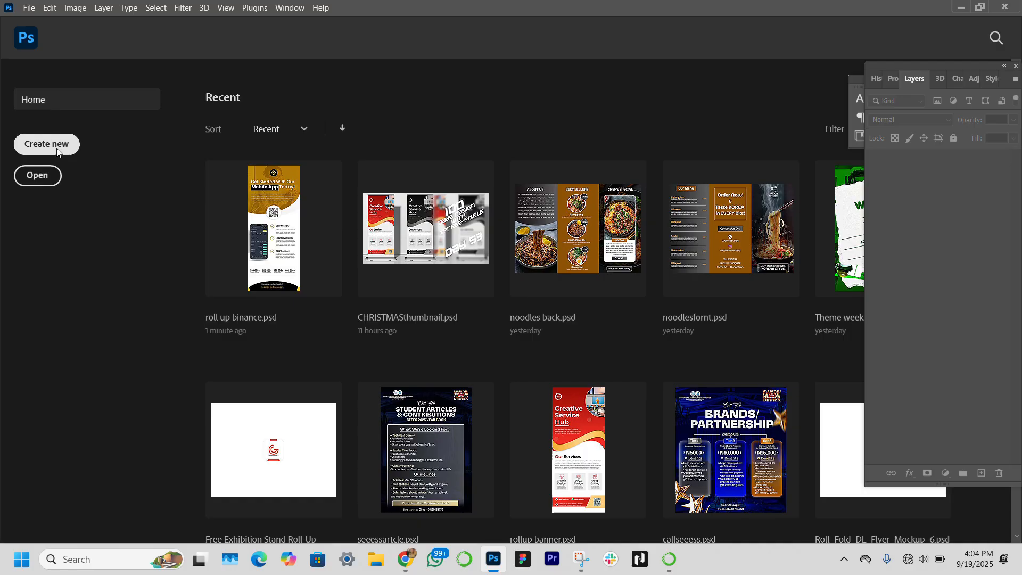
left_click(57, 148)
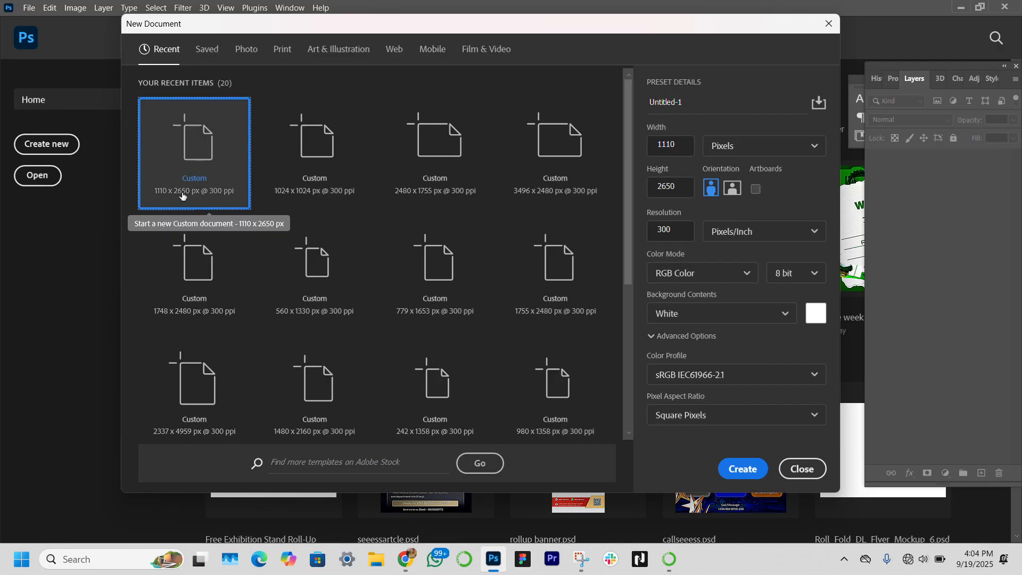
left_click(741, 469)
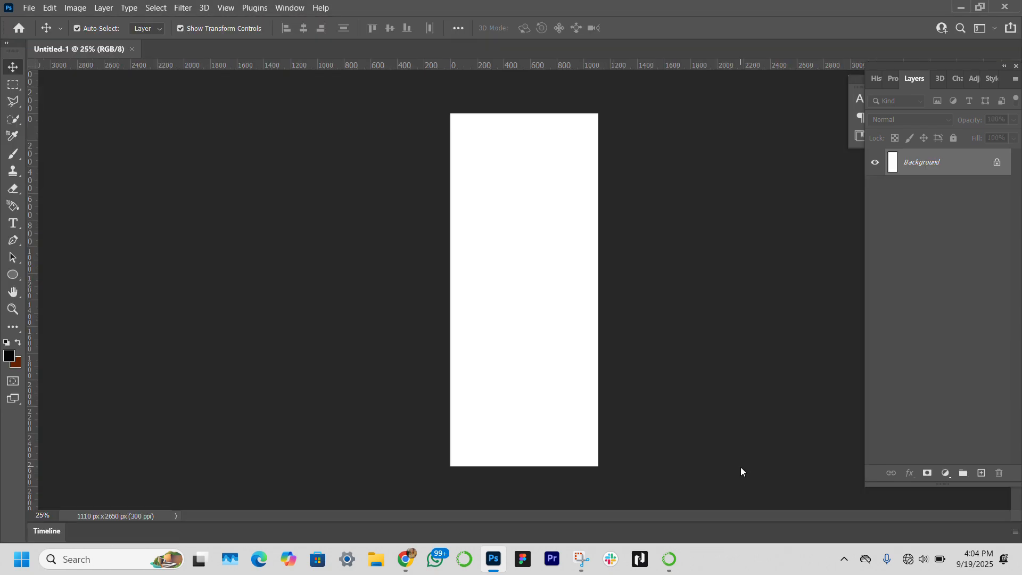
Step: Place the Binance logo, Binance Profits screenshot, phone template, QR code and smiling-man photo files from File Explorer into the document
key("super+shift+s")
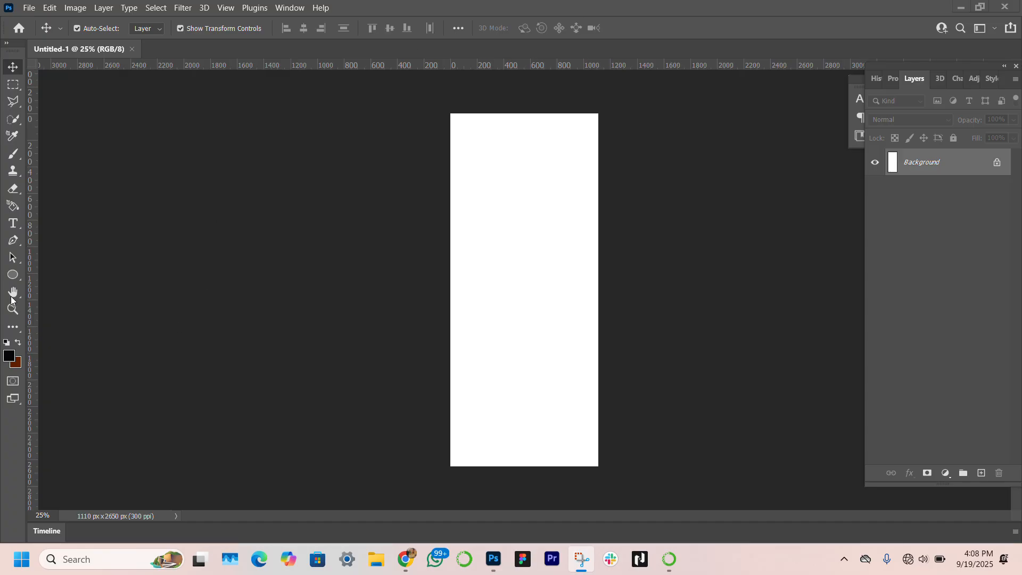
left_click(13, 314)
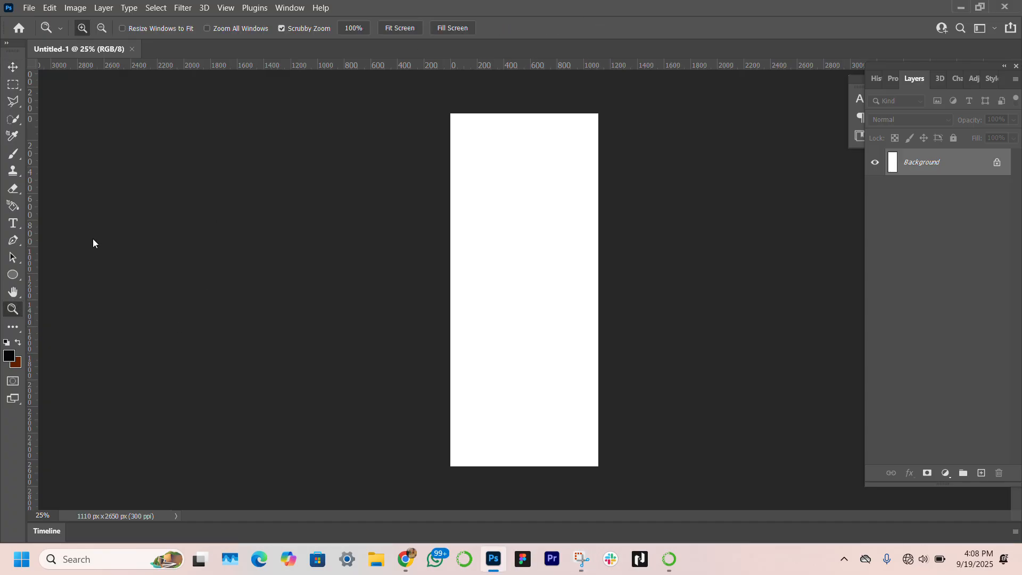
left_click(396, 28)
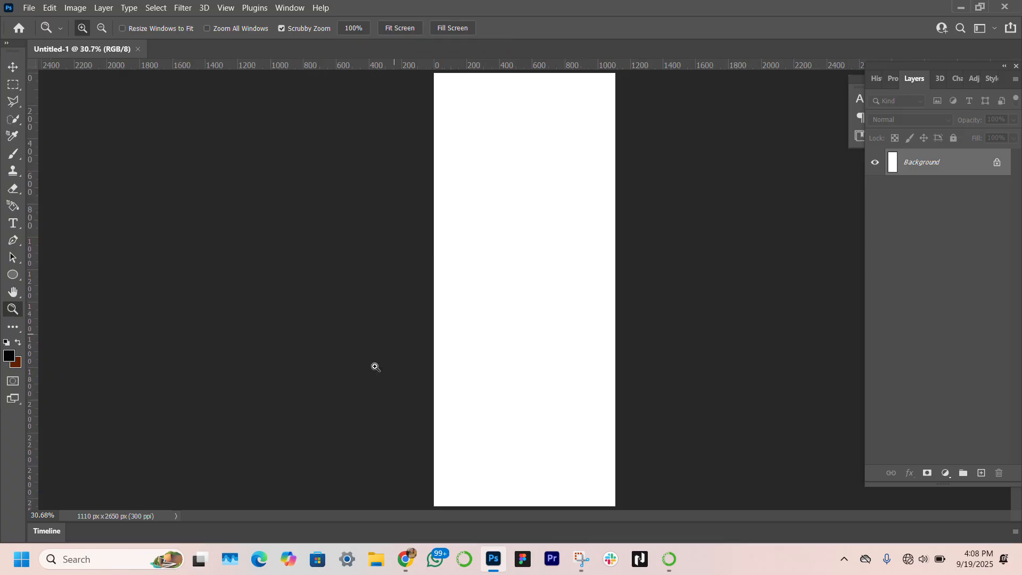
left_click(376, 559)
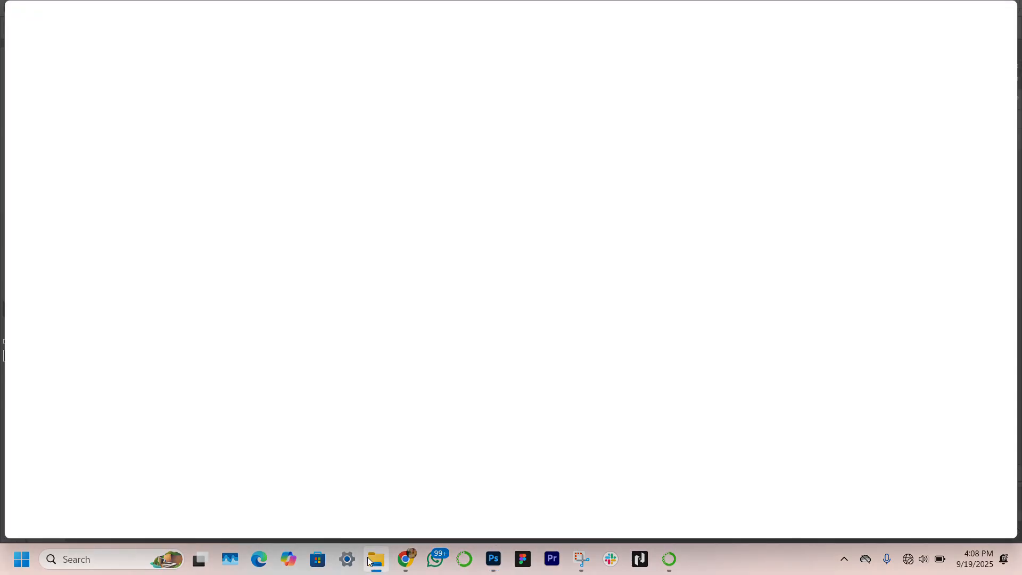
left_click_drag(489, 328, 160, 130)
left_click_drag(387, 154, 527, 286)
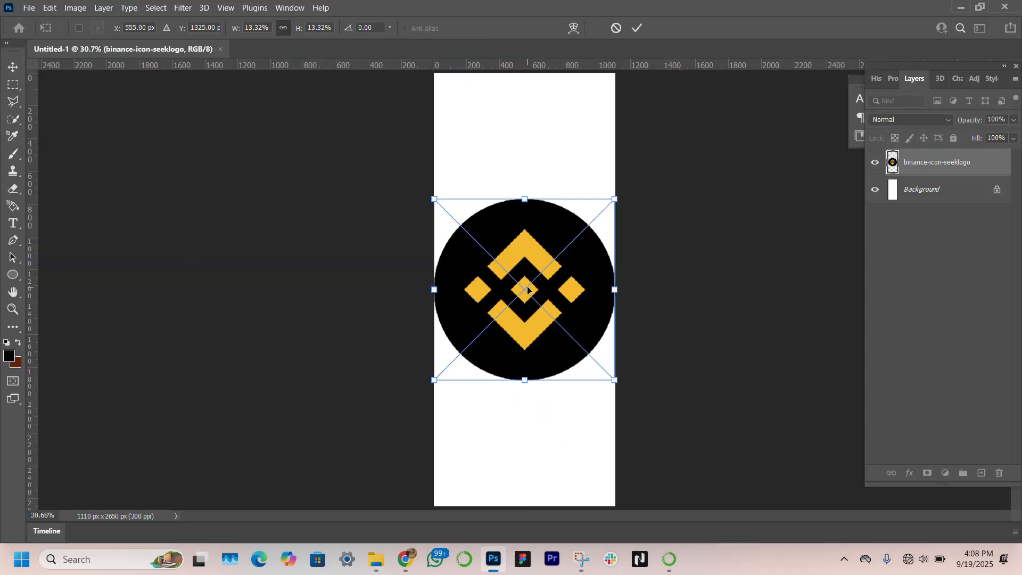
key("Return")
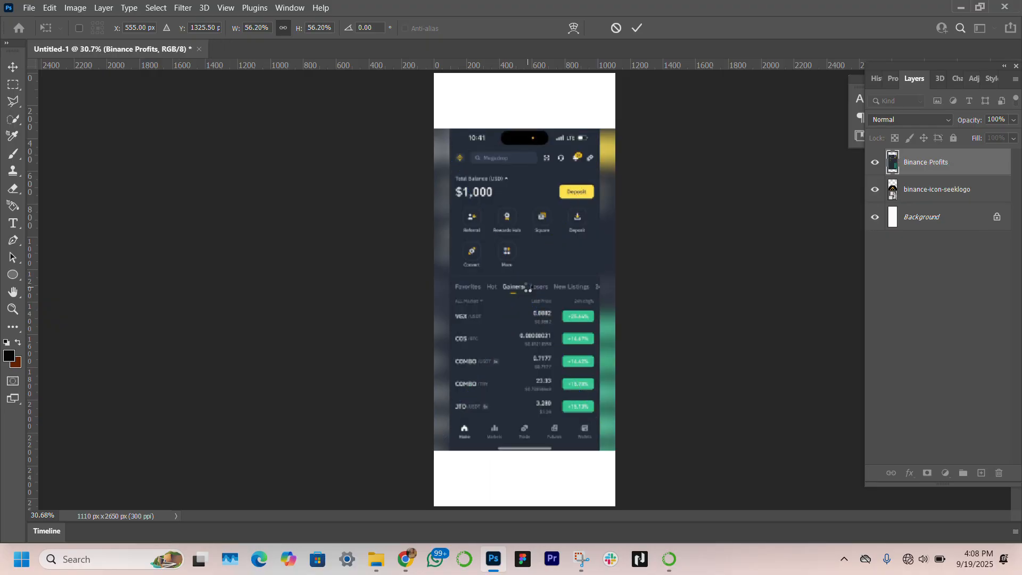
key("Return")
key("Return")
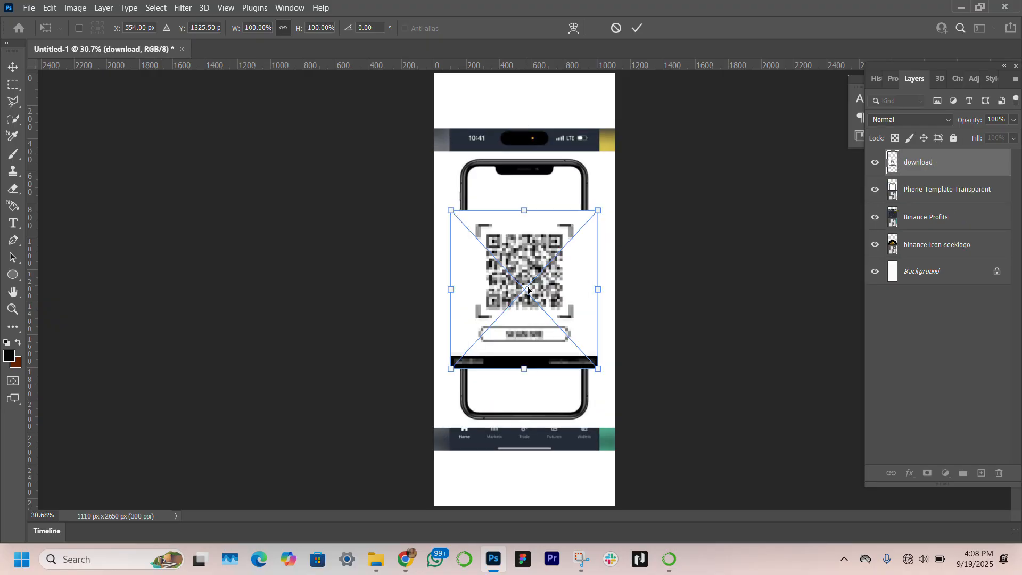
key("Return")
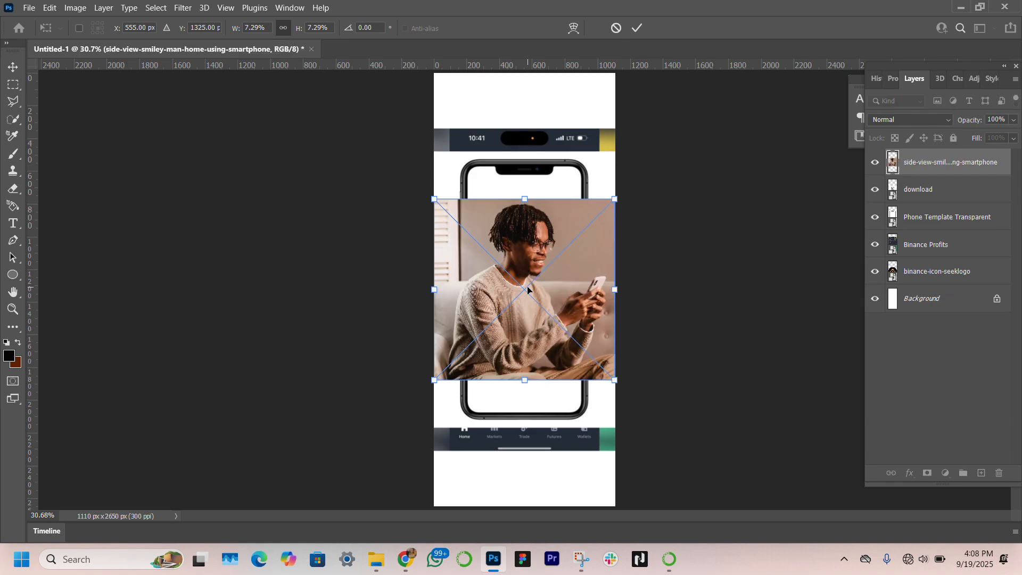
key("Return")
Step: Hide every placed image layer except the Binance logo
key("z")
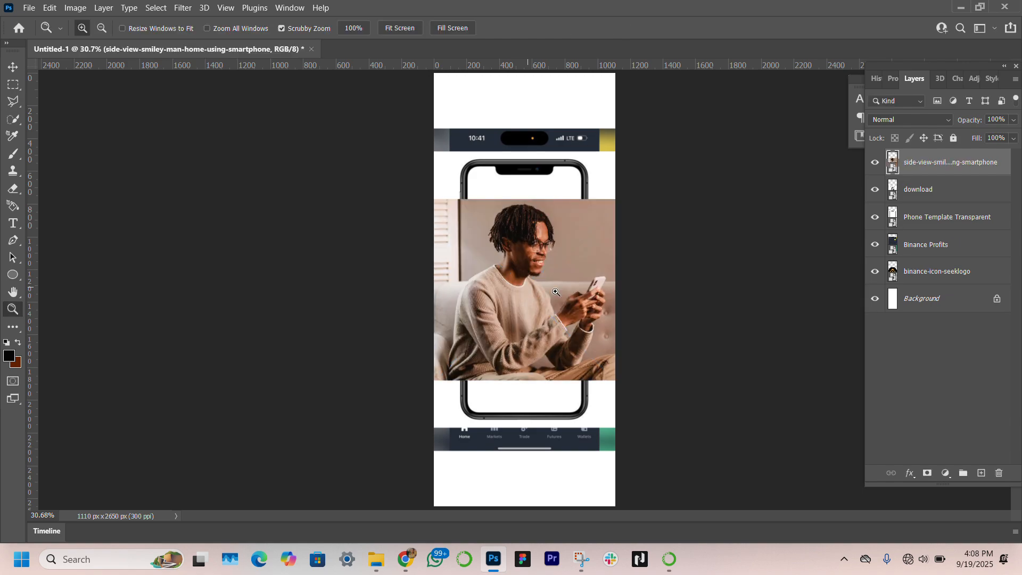
left_click(874, 162)
left_click_drag(874, 195, 875, 244)
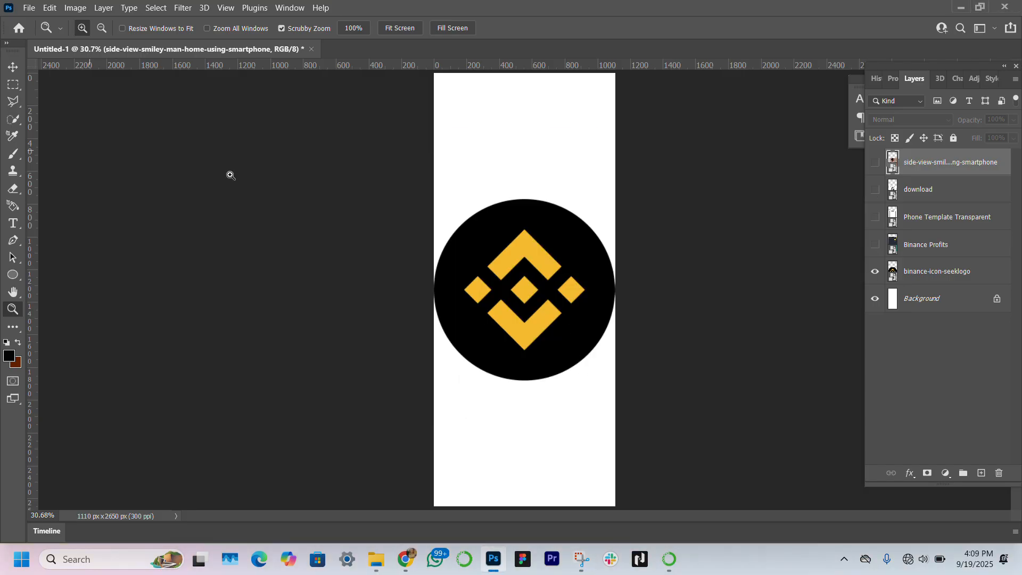
Step: Scale the Binance logo down to a small icon near the top centre of the canvas
key("v")
left_click(572, 318)
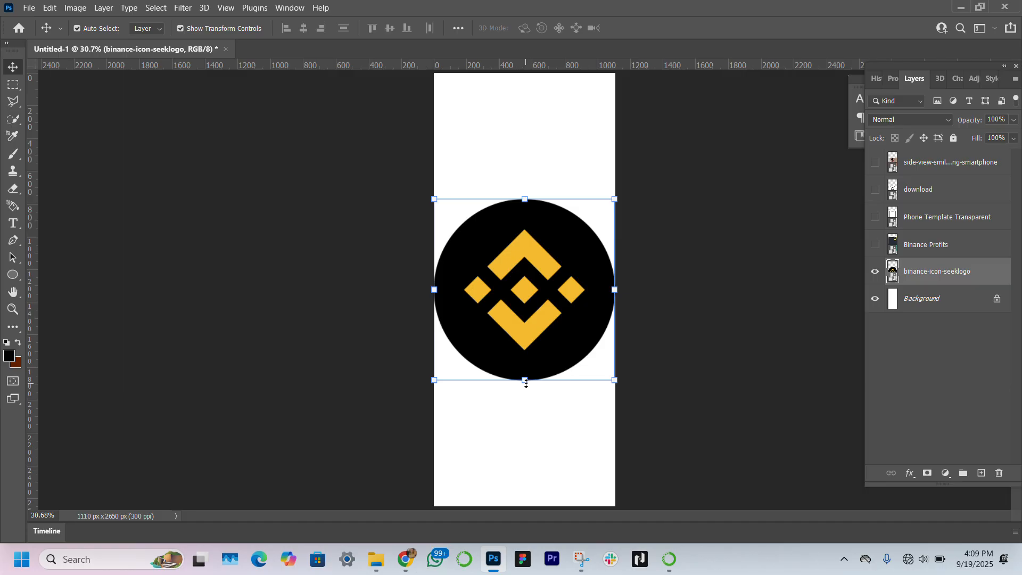
left_click_drag(525, 380, 512, 93)
key("Return")
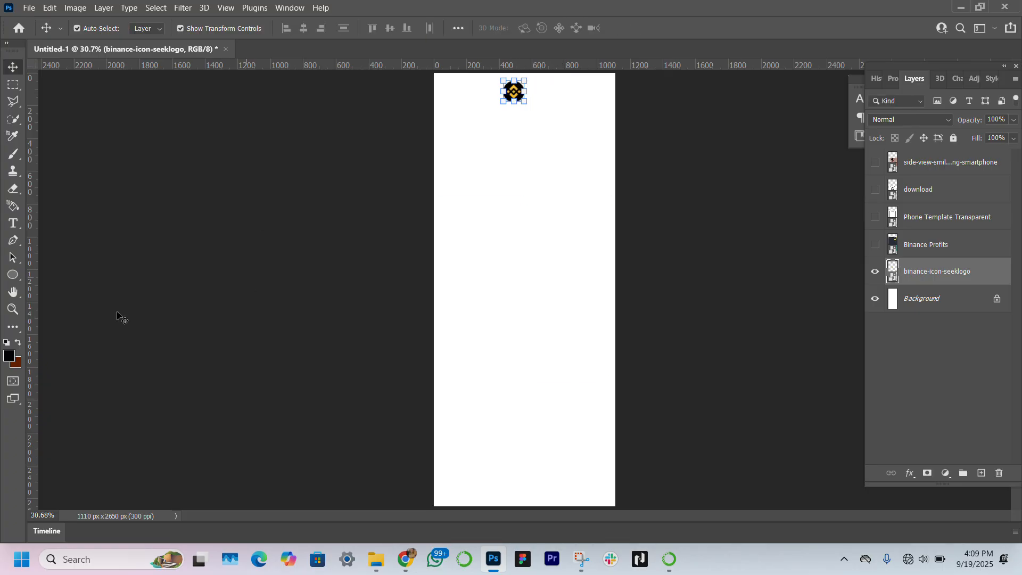
Step: Draw a rectangle about 1112 x 526 px across the top of the canvas with the Rectangle Tool
left_click(10, 274)
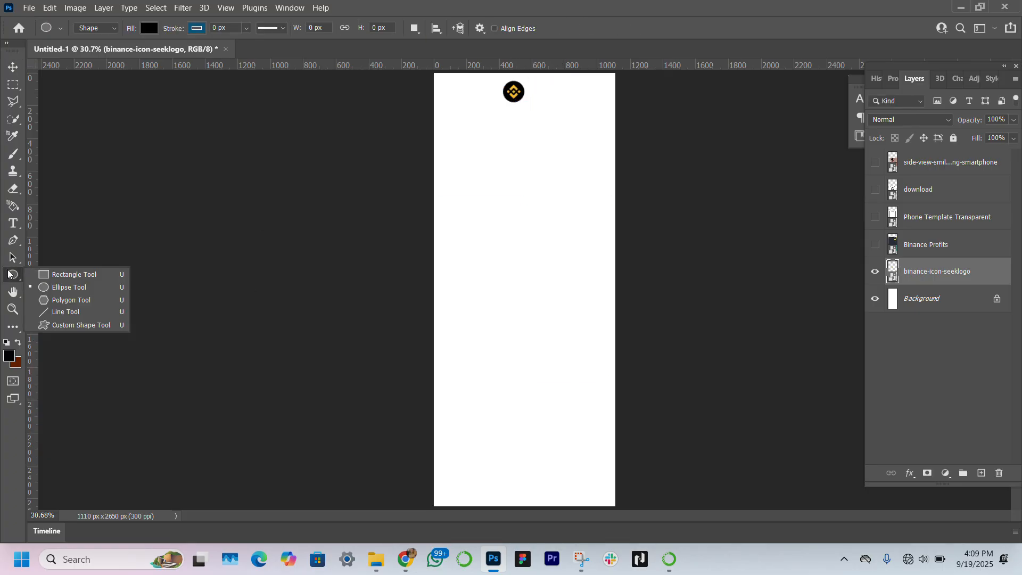
left_click(55, 274)
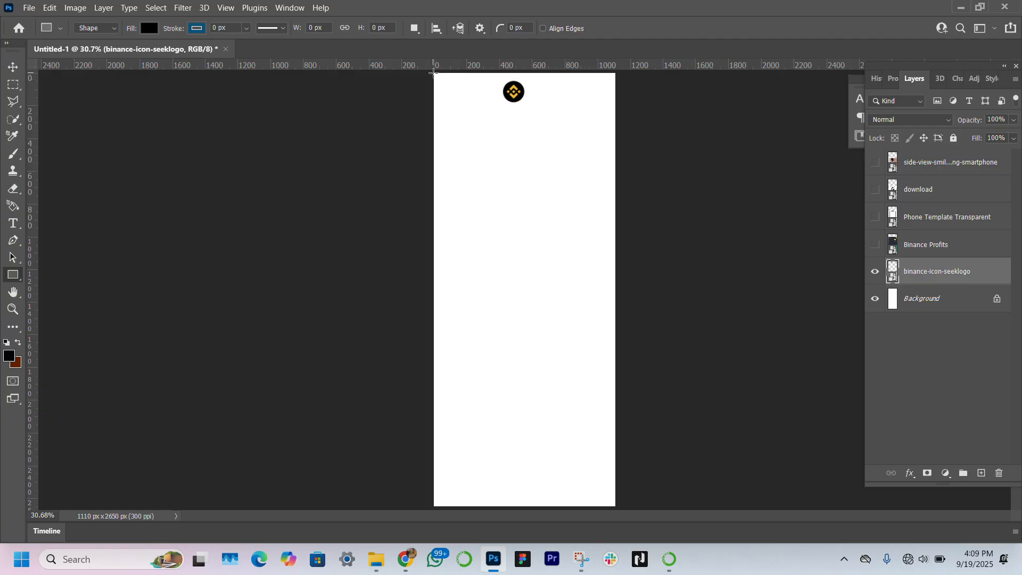
left_click_drag(433, 74, 616, 159)
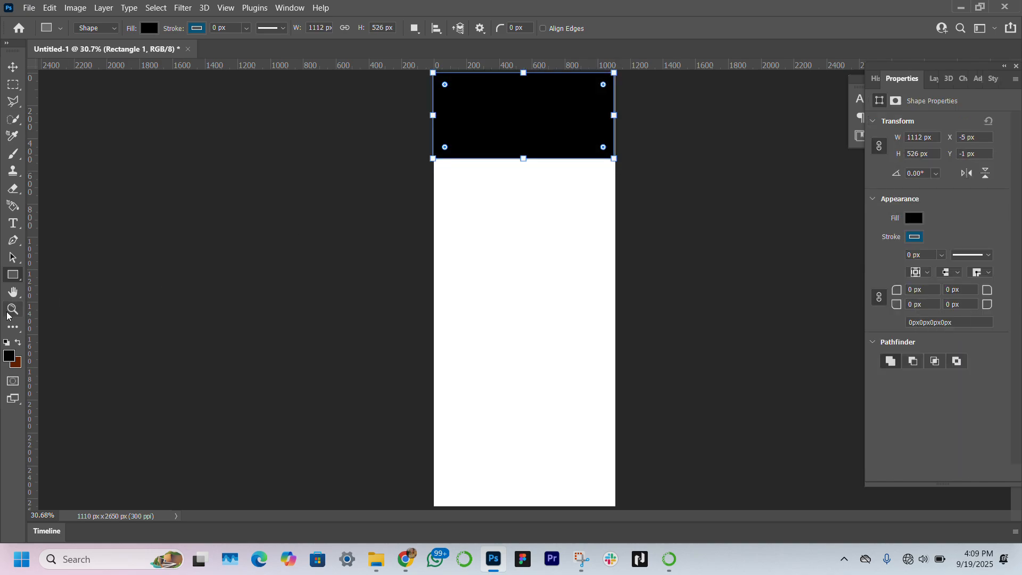
Step: Widen the top rectangle slightly past the canvas's right edge, to about 1158 px
key("z")
left_click(515, 186)
left_click(516, 187)
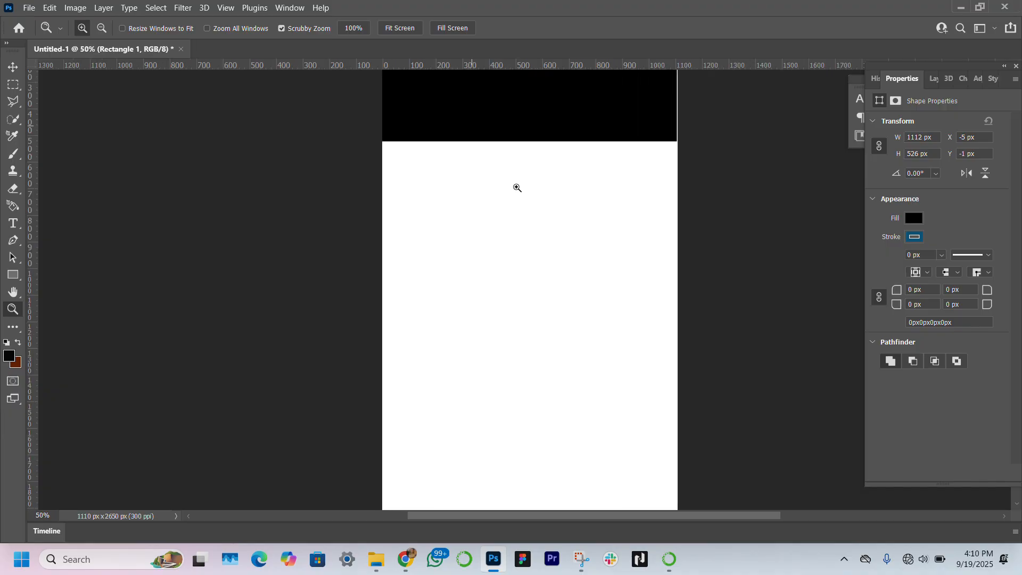
scroll(444, 253, "down", 3)
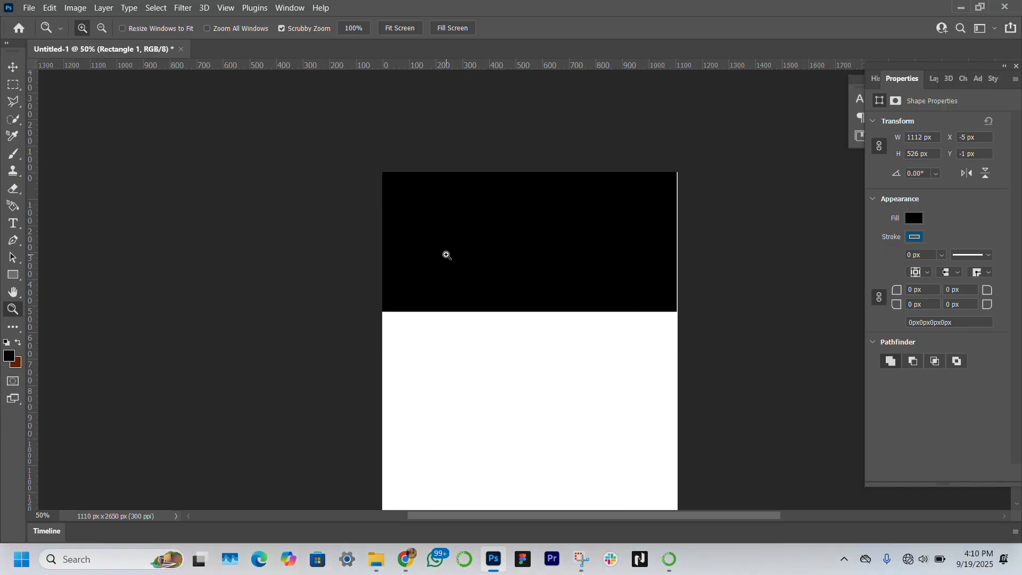
key("v")
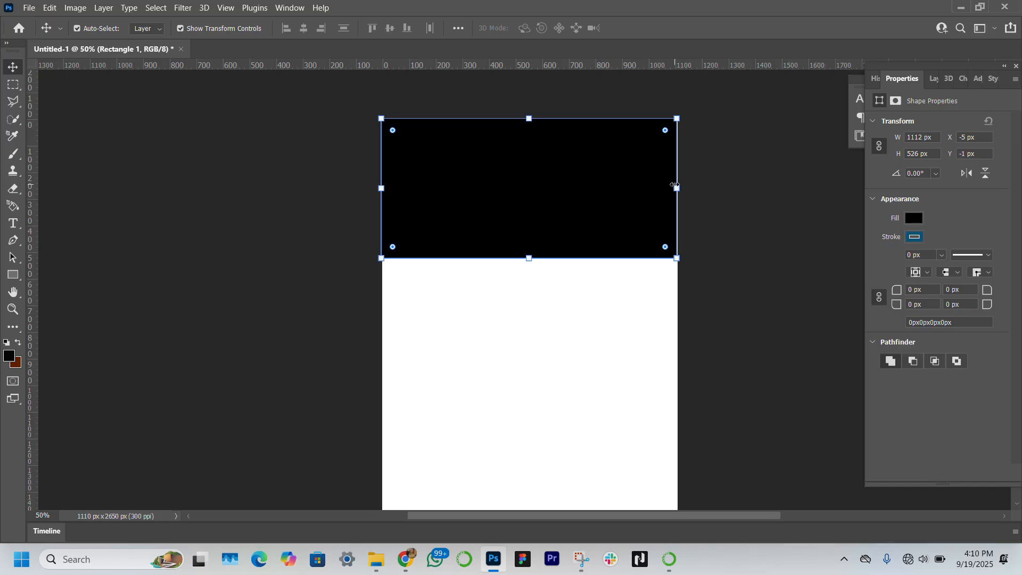
mouse_move(676, 187)
left_mouse_down()
mouse_move(694, 187)
mouse_move(686, 192)
left_mouse_up()
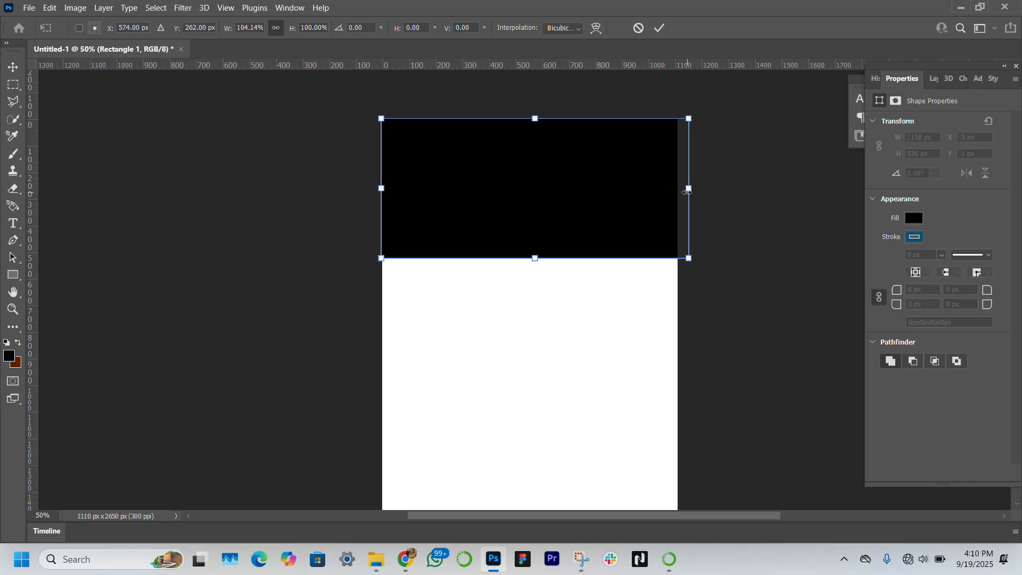
Step: Set the rectangle's fill to the dark golden-brown recent colour swatch
left_click(915, 219)
left_click(915, 219)
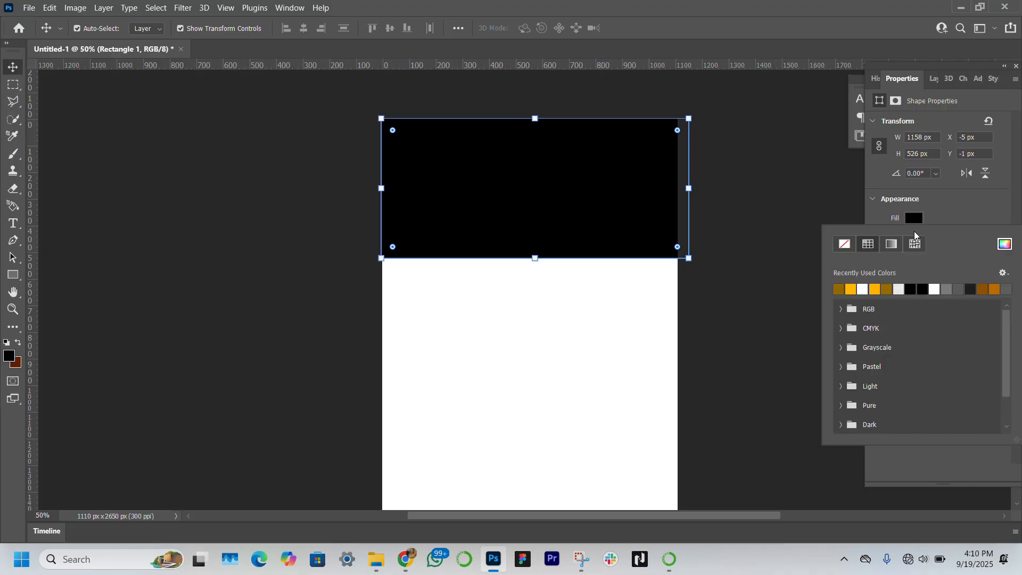
left_click(839, 289)
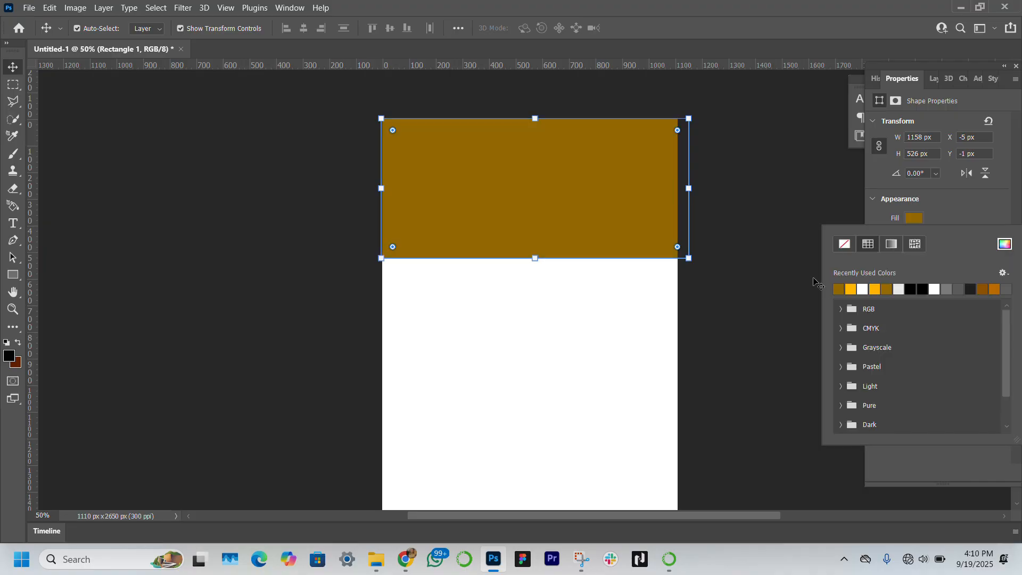
left_click(118, 245)
left_click(118, 246)
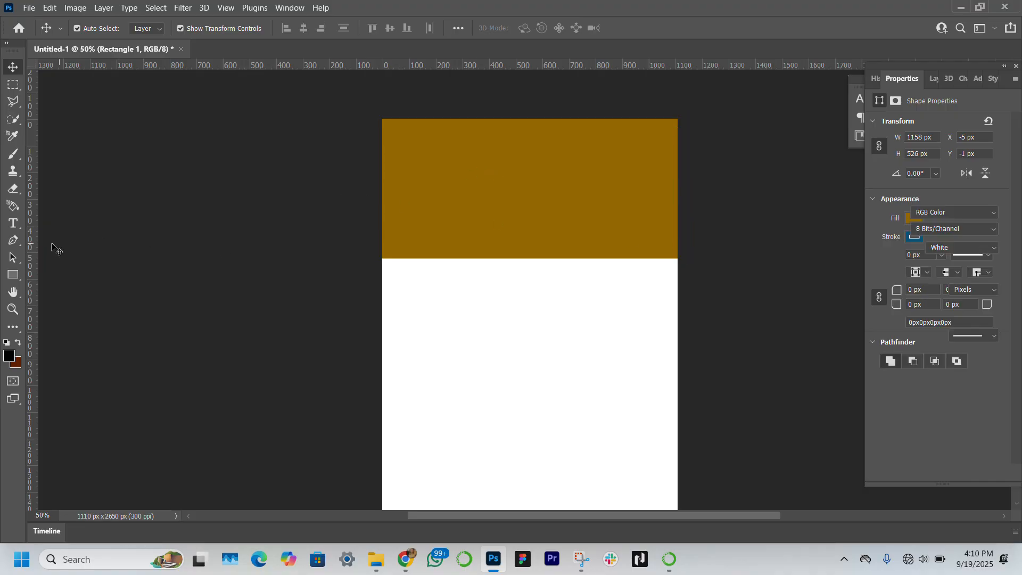
Step: Draw an ellipse about 1166 x 402 px across the lower edge of the brown rectangle
left_click(14, 276)
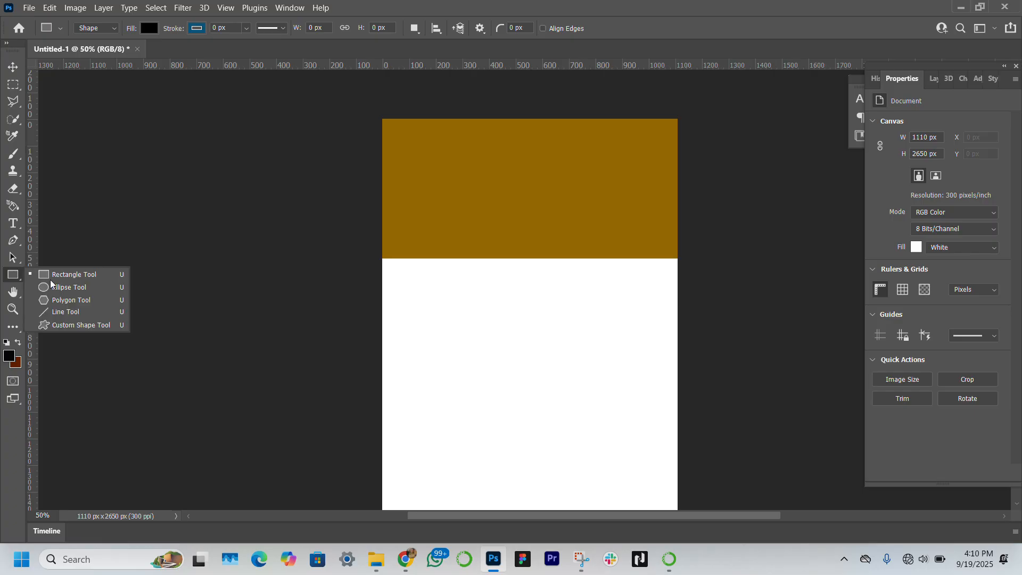
left_click(69, 287)
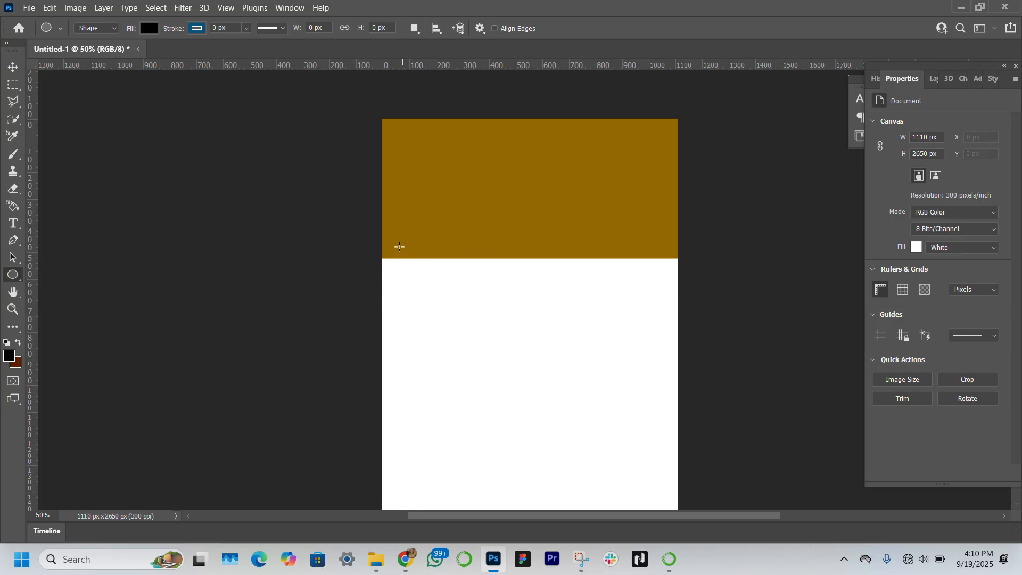
left_click_drag(382, 244, 691, 350)
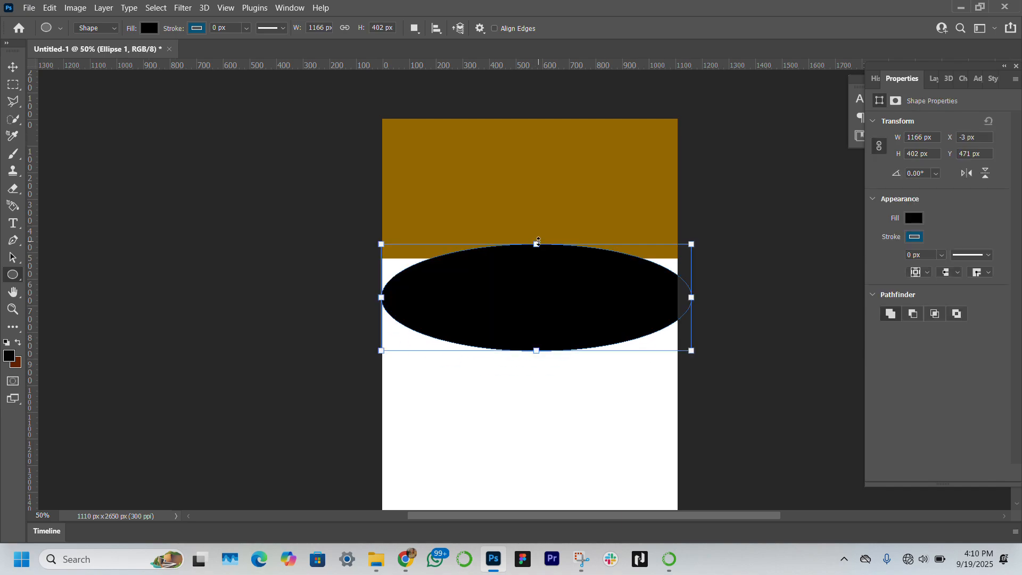
Step: Stretch the ellipse to about 1258 x 642 px and rotate it about 10 degrees
left_click_drag(537, 241, 536, 180)
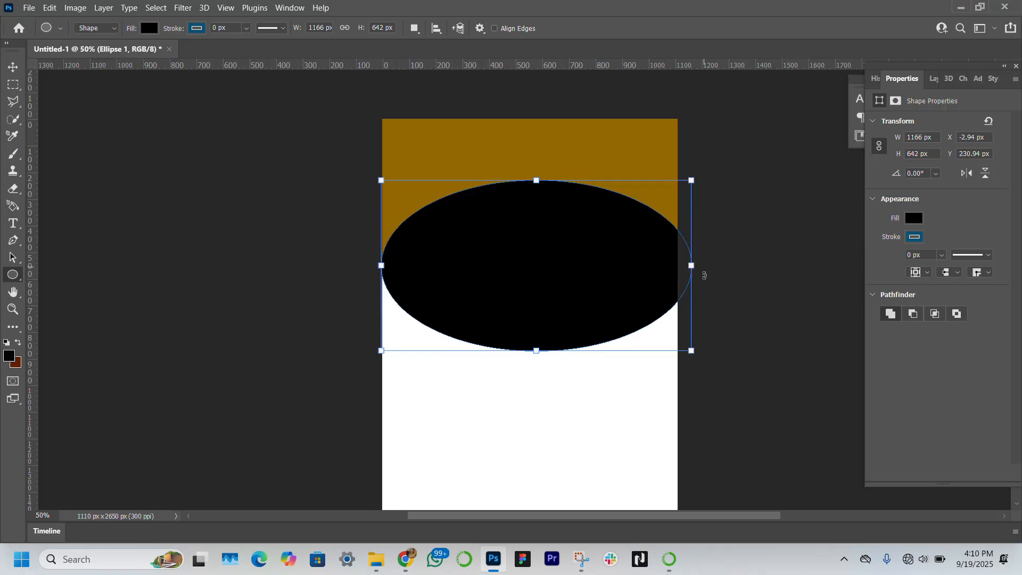
left_click_drag(703, 272, 700, 295)
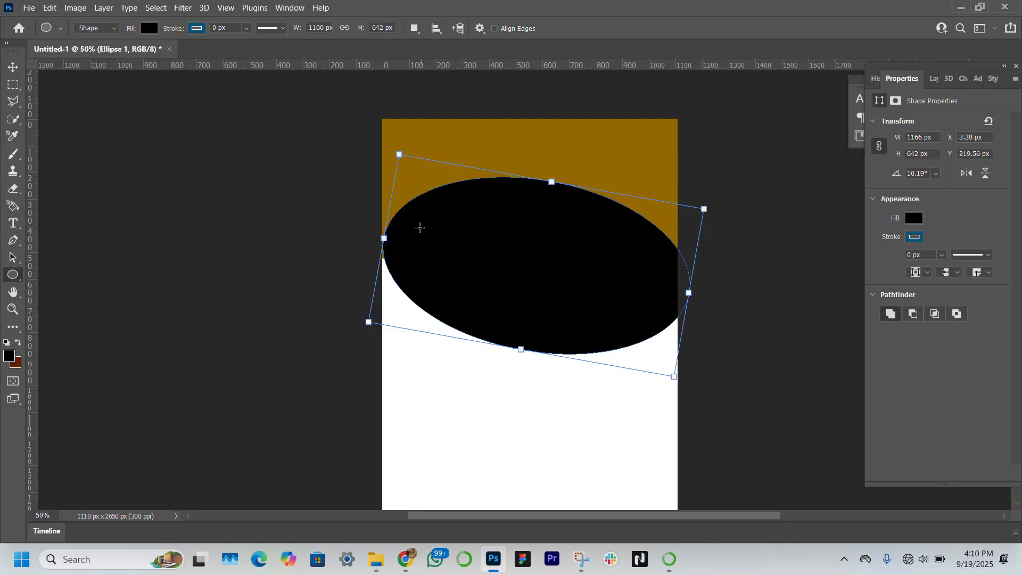
left_click_drag(384, 238, 359, 234)
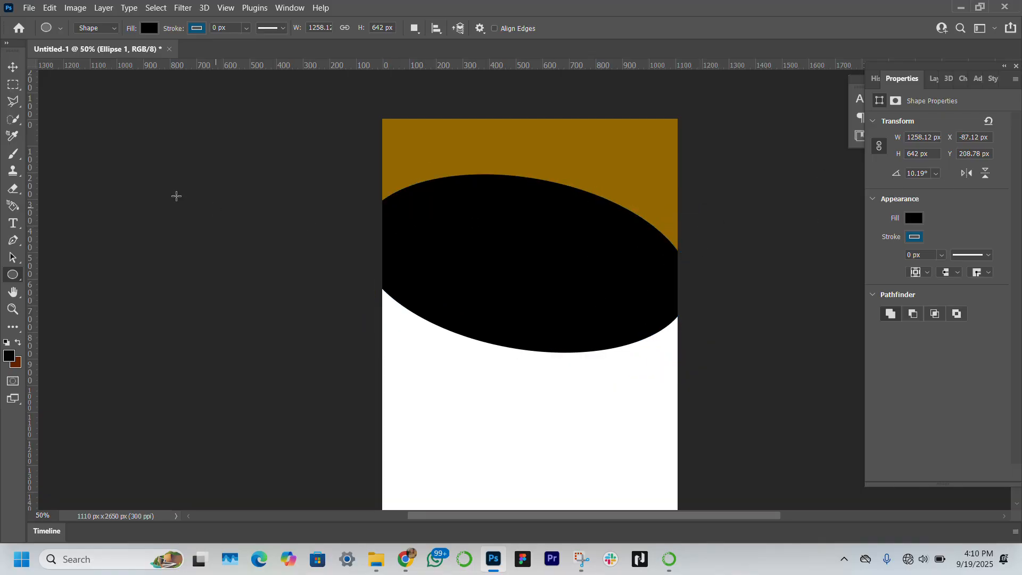
Step: Fill the ellipse with the same dark golden-brown swatch as the rectangle
left_click(13, 69)
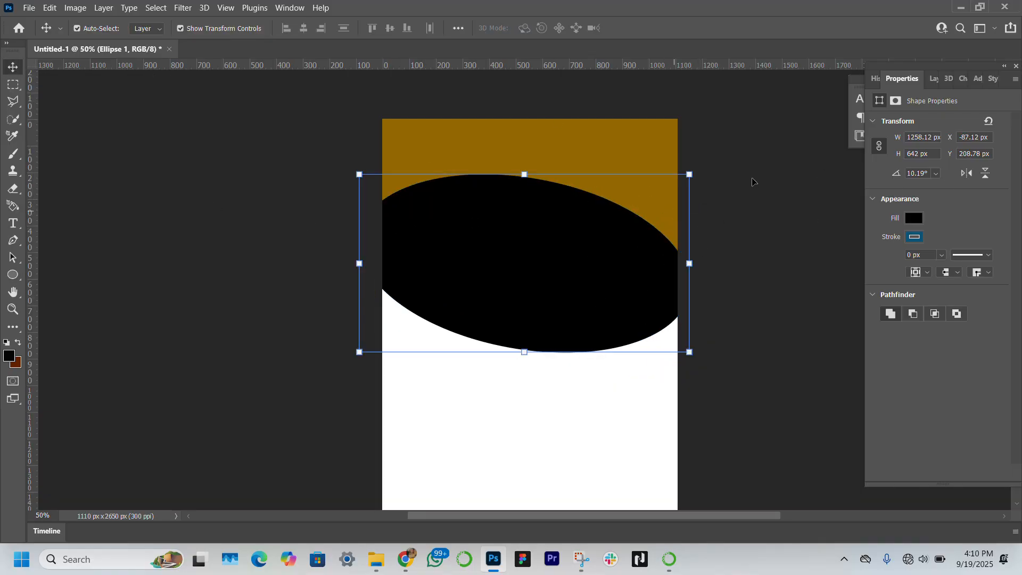
left_click(914, 219)
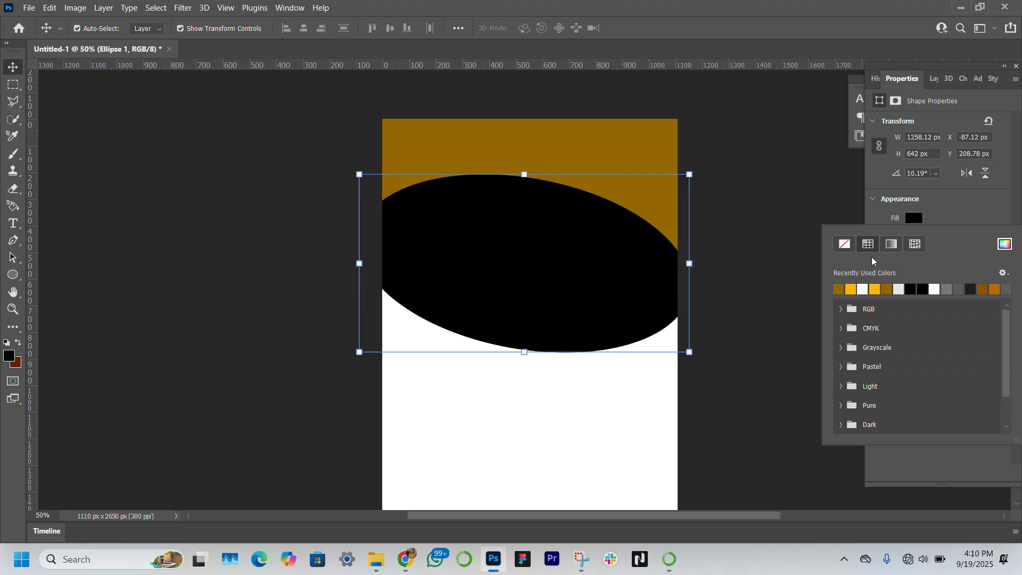
left_click(839, 288)
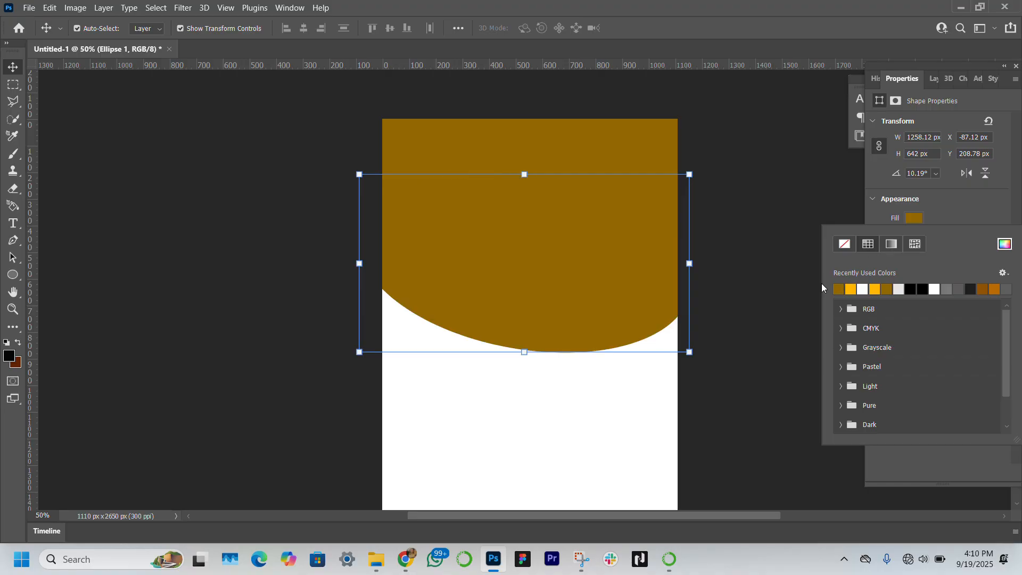
left_click(164, 258)
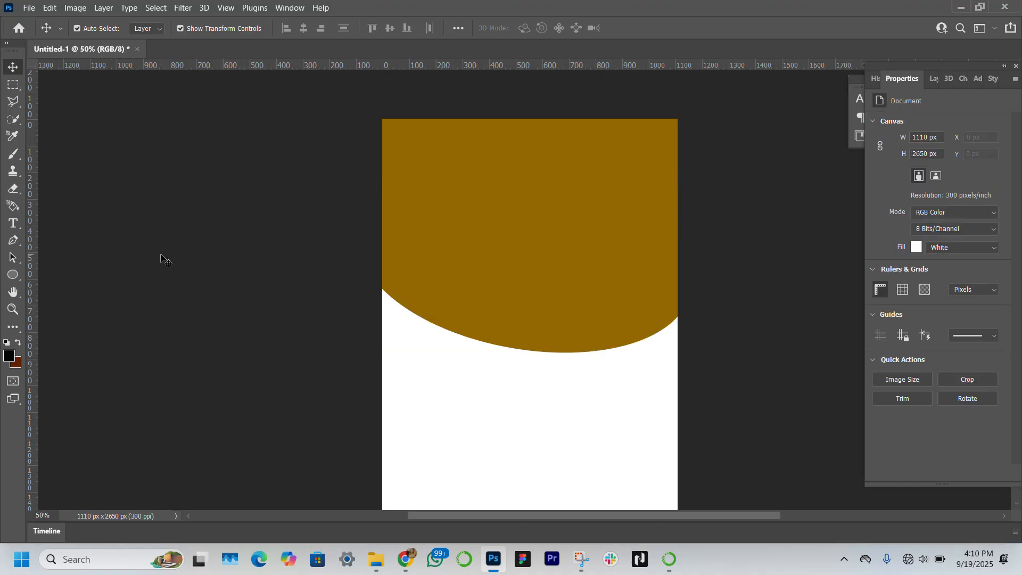
Step: Rotate the brown ellipse to about -12 degrees so its curve slopes the other way
left_click(480, 232)
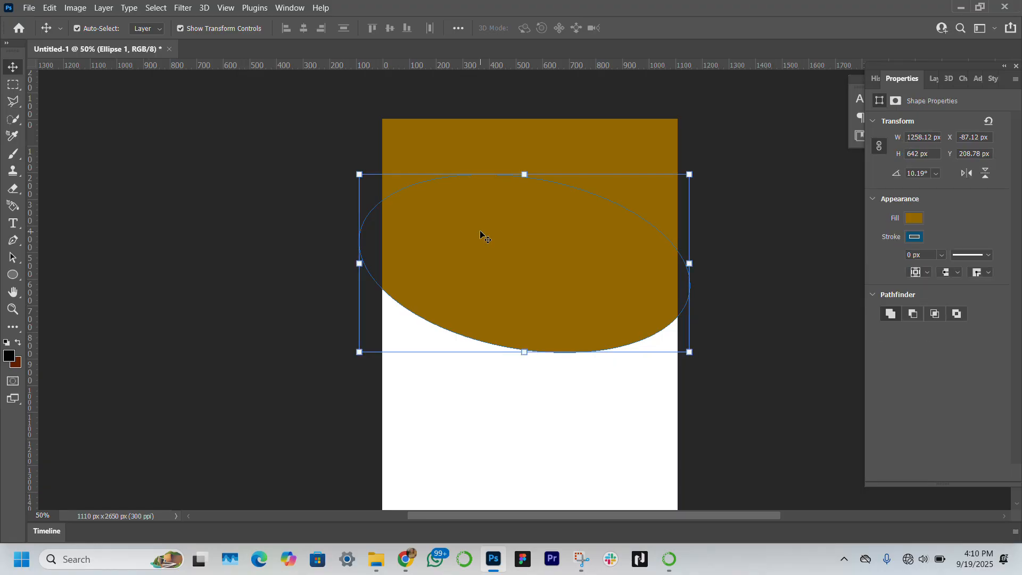
left_click_drag(703, 235, 688, 192)
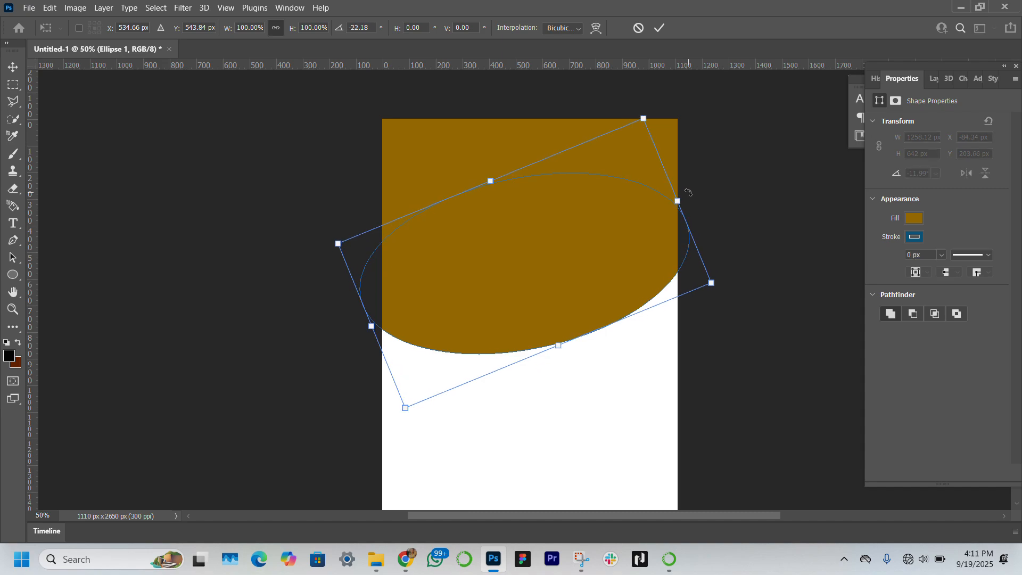
mouse_move(566, 272)
left_mouse_down()
mouse_move(577, 274)
mouse_move(564, 271)
left_mouse_up()
key("Return")
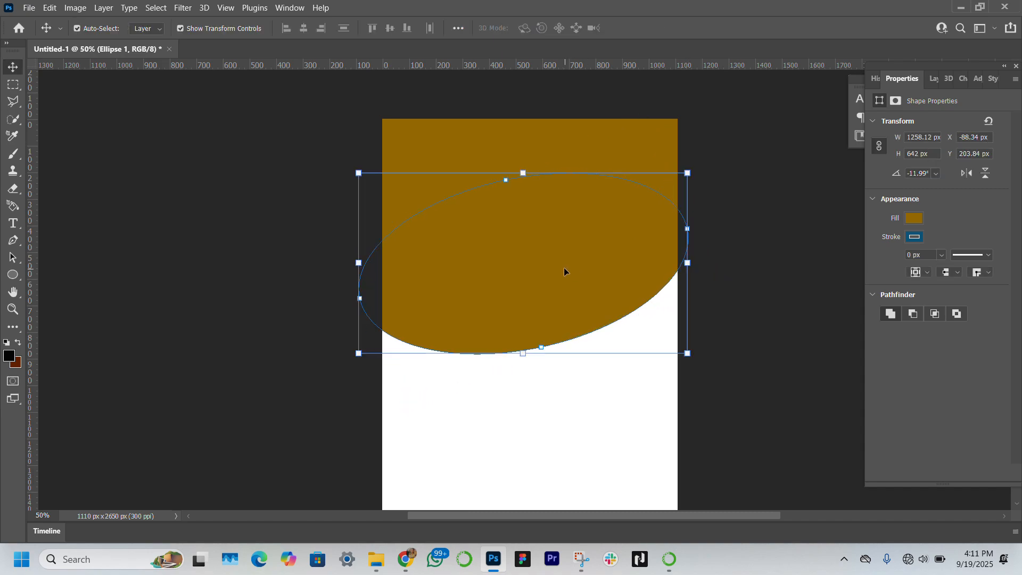
left_click(319, 434)
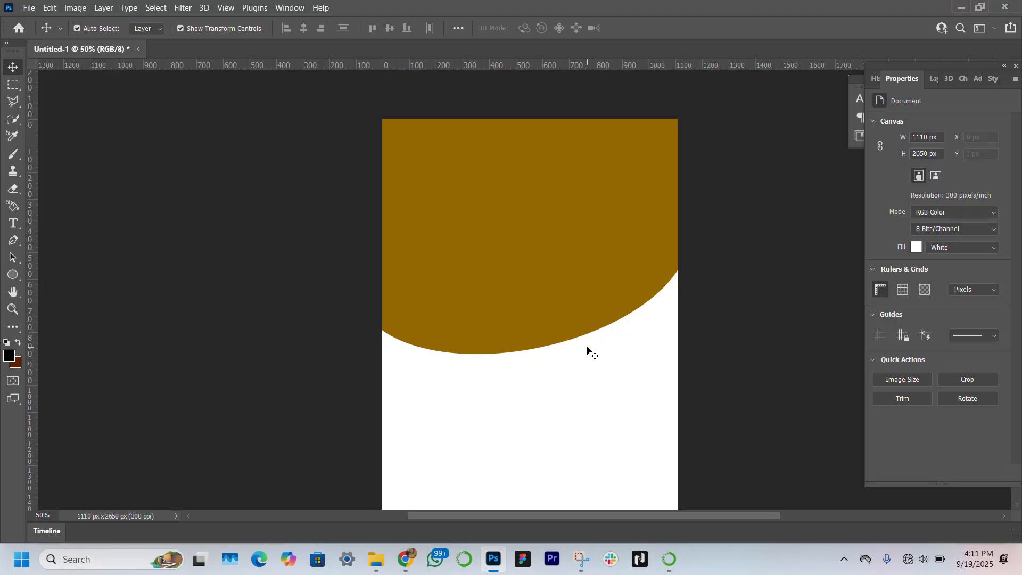
Step: Stretch the ellipse's height downward to about 117% to deepen the header curve
left_click(503, 248)
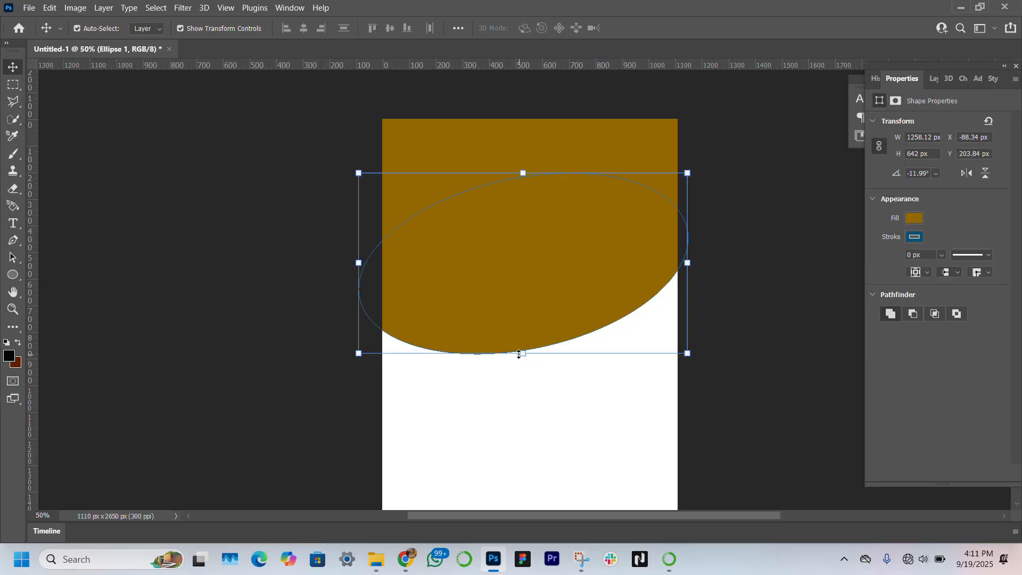
left_click_drag(519, 354, 520, 385)
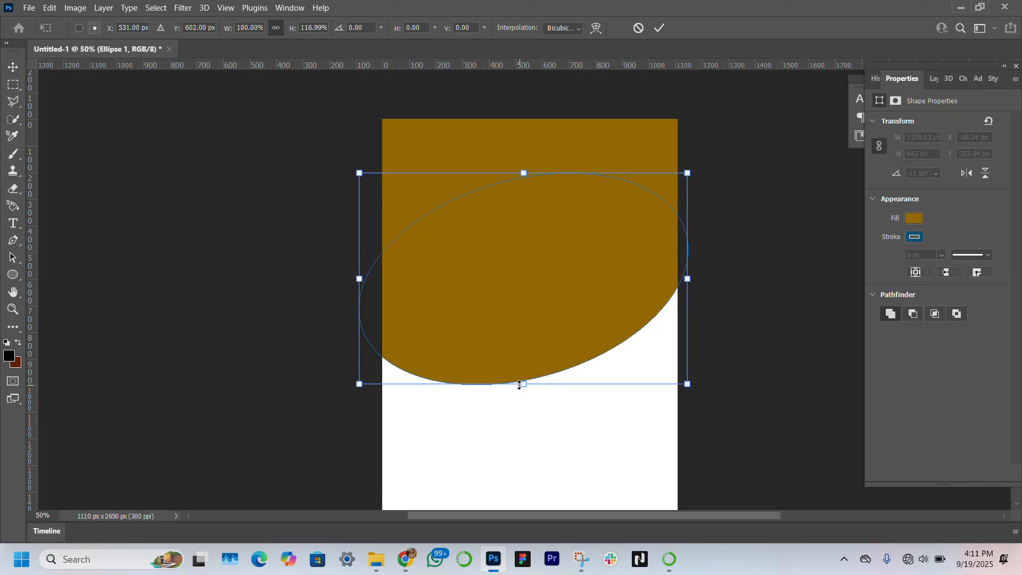
key("Return")
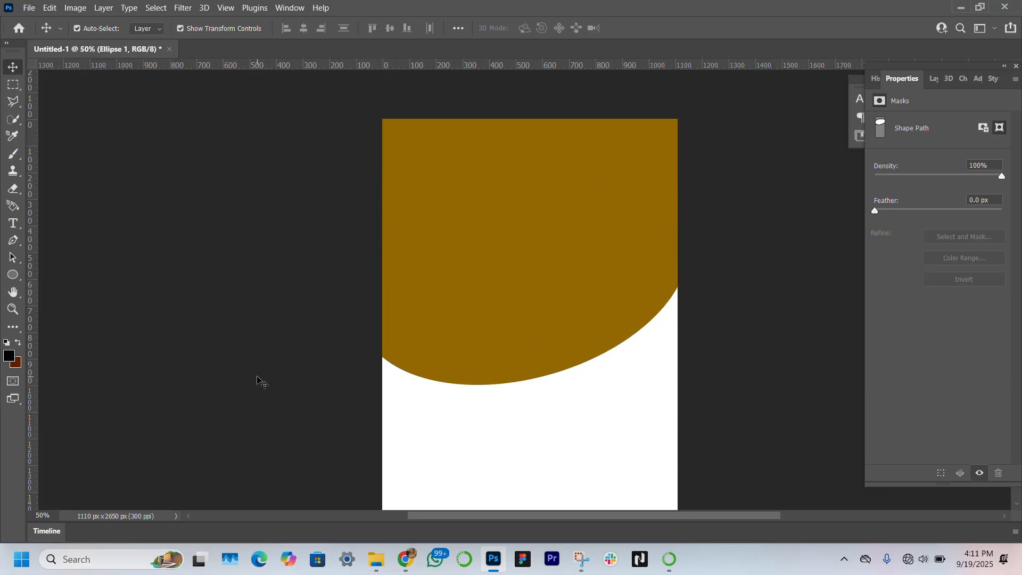
left_click(258, 380)
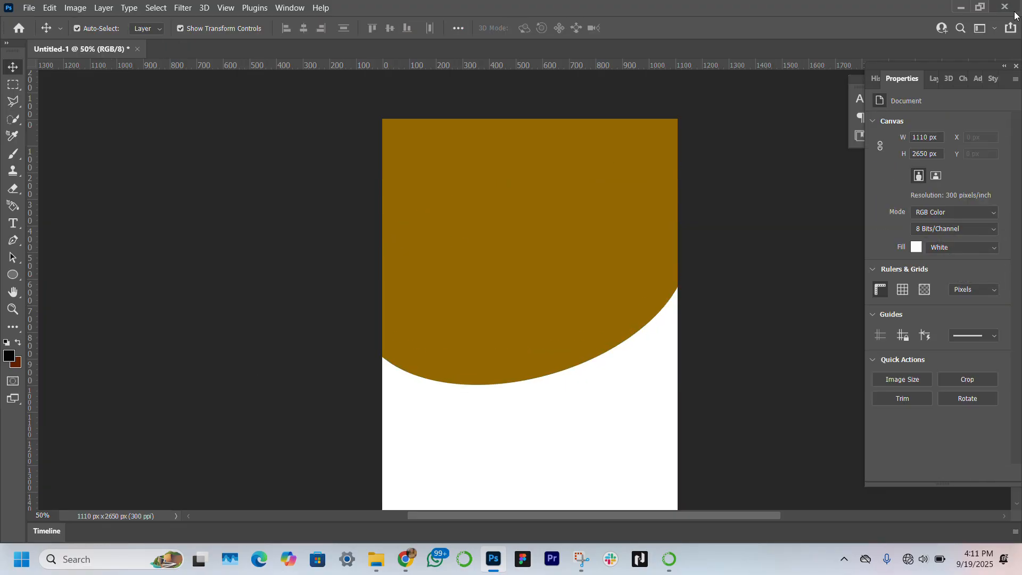
Step: Show the smiling man photo layer and move it to the top of the layer stack
left_click(935, 77)
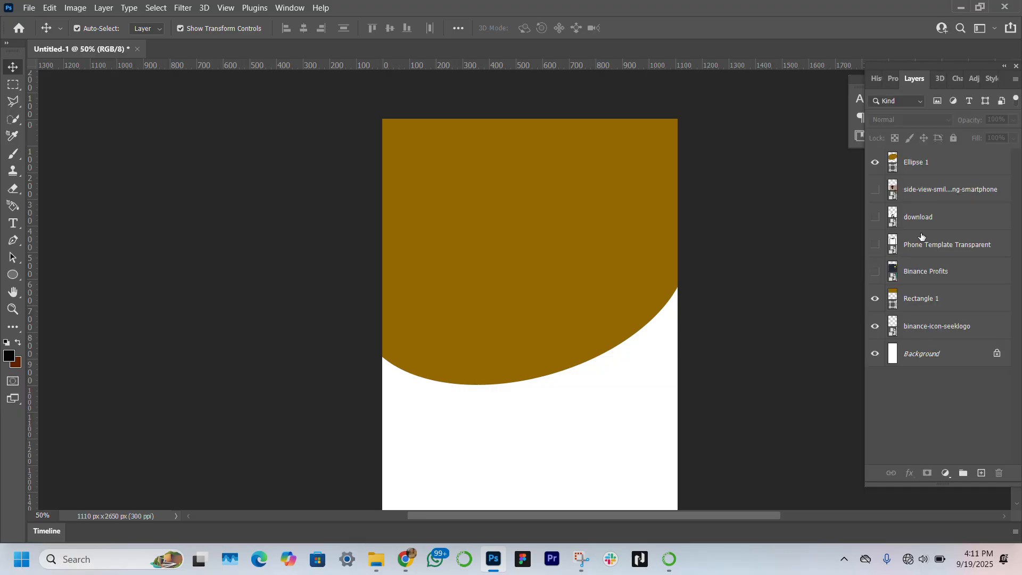
left_click(875, 190)
left_click(969, 189)
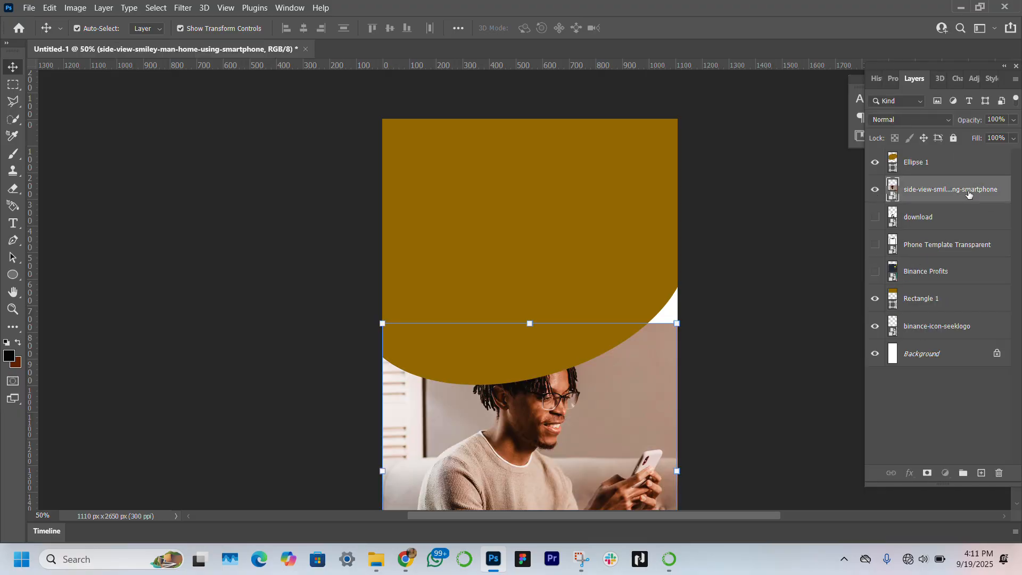
left_click_drag(968, 194, 971, 155)
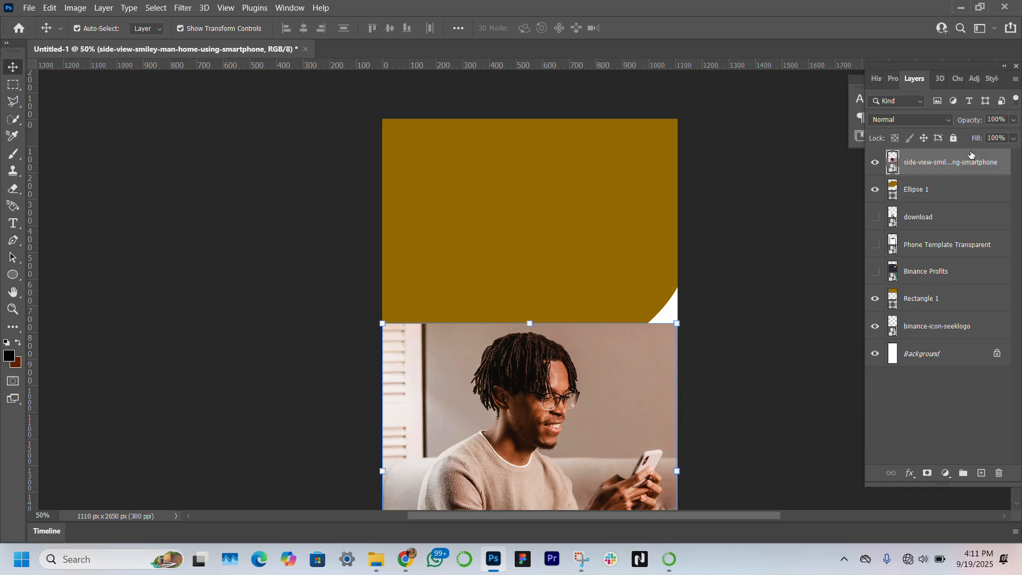
Step: Group the brown ellipse and rectangle layers together
left_click(958, 197)
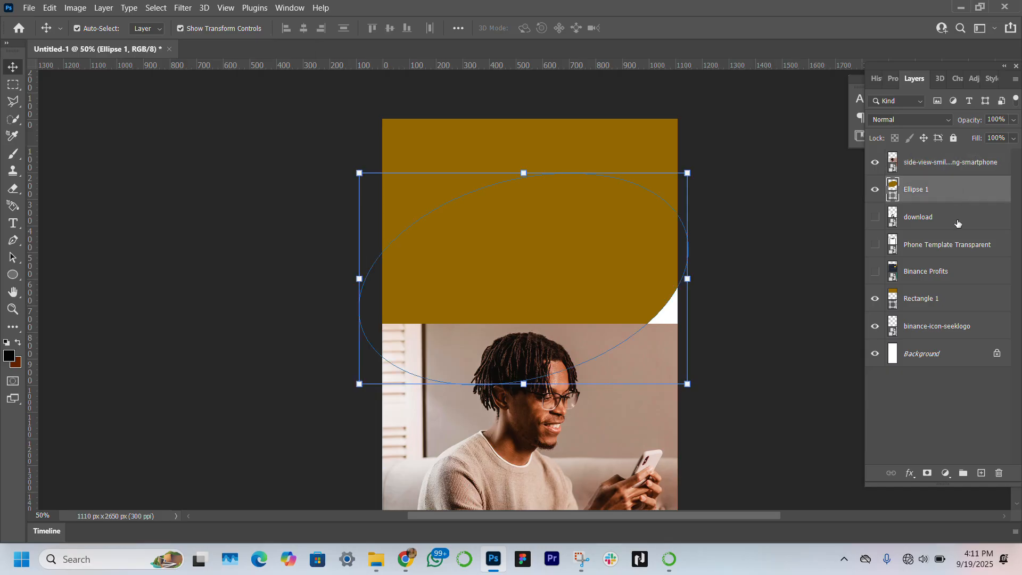
left_click(955, 298)
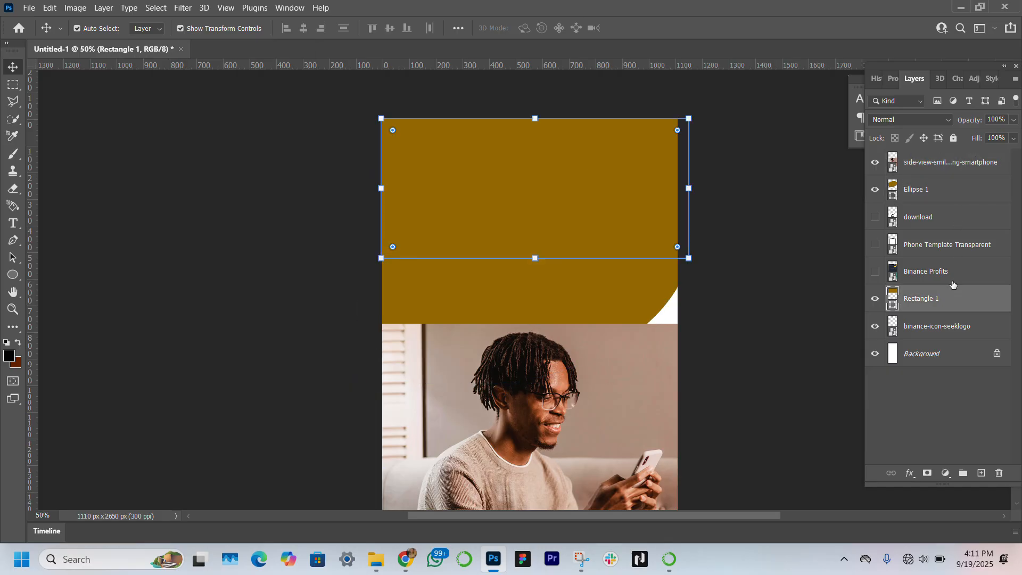
left_click(955, 184, "shift")
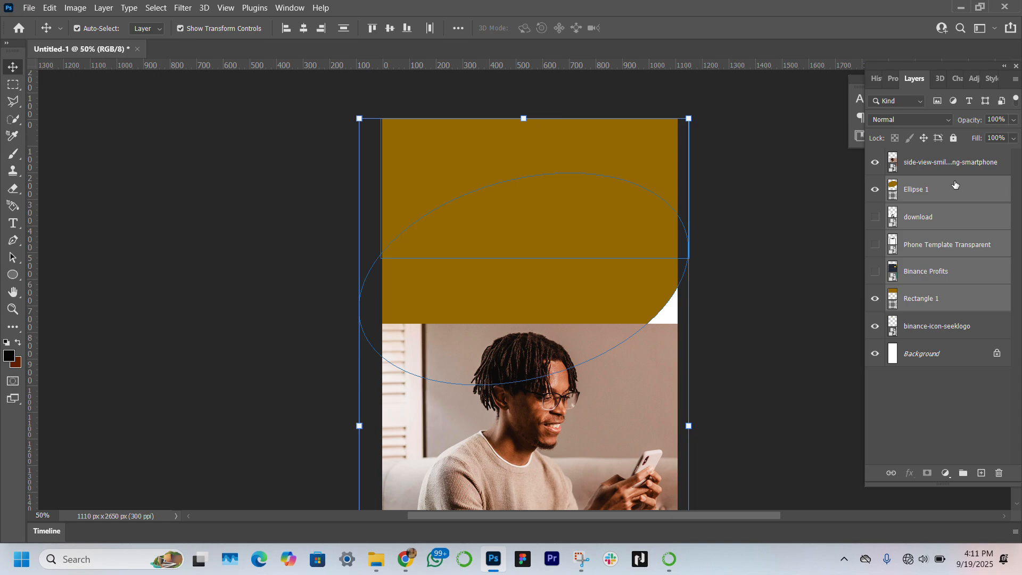
left_click(959, 191)
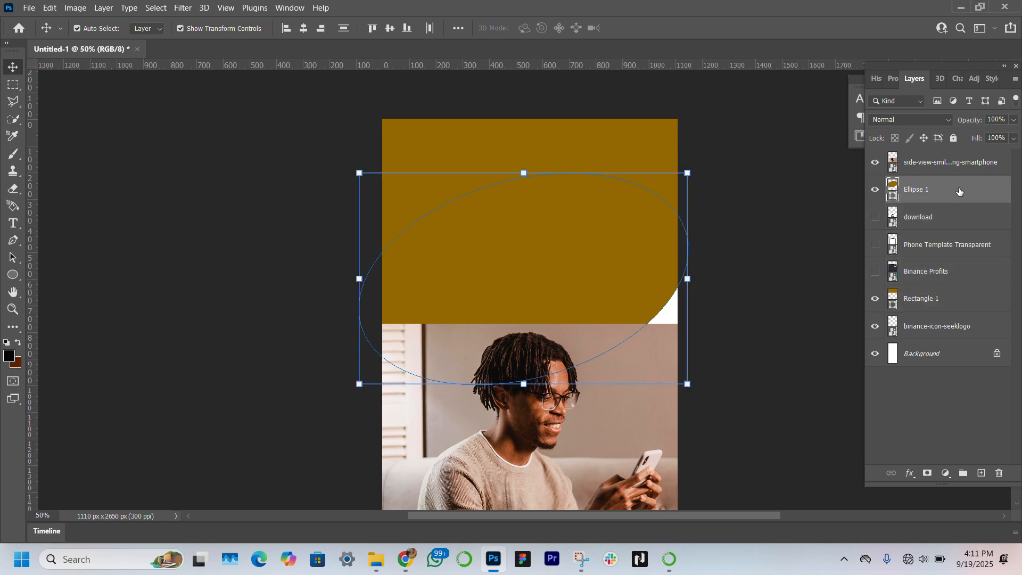
left_click(952, 308, "ctrl")
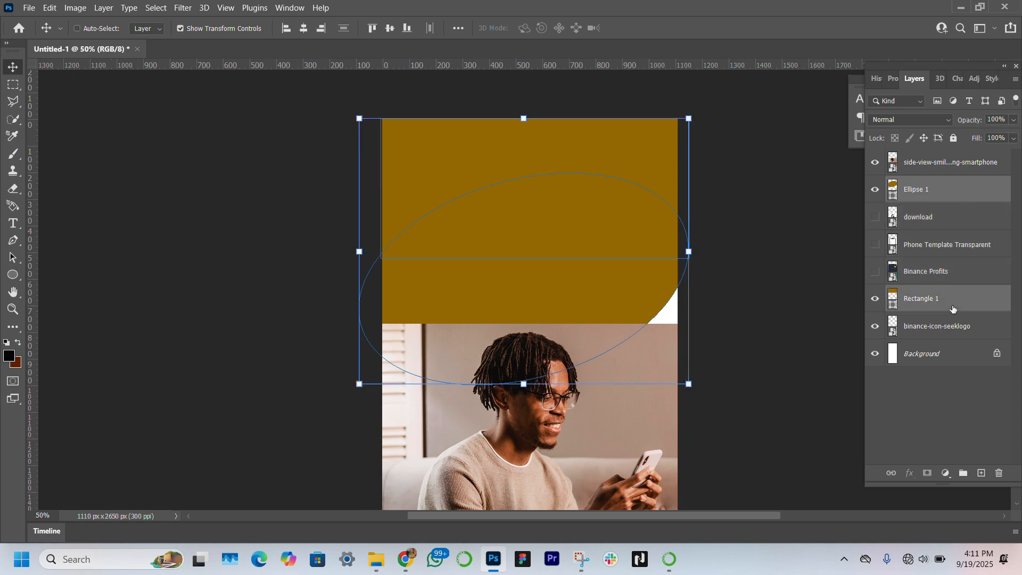
key("ctrl+g")
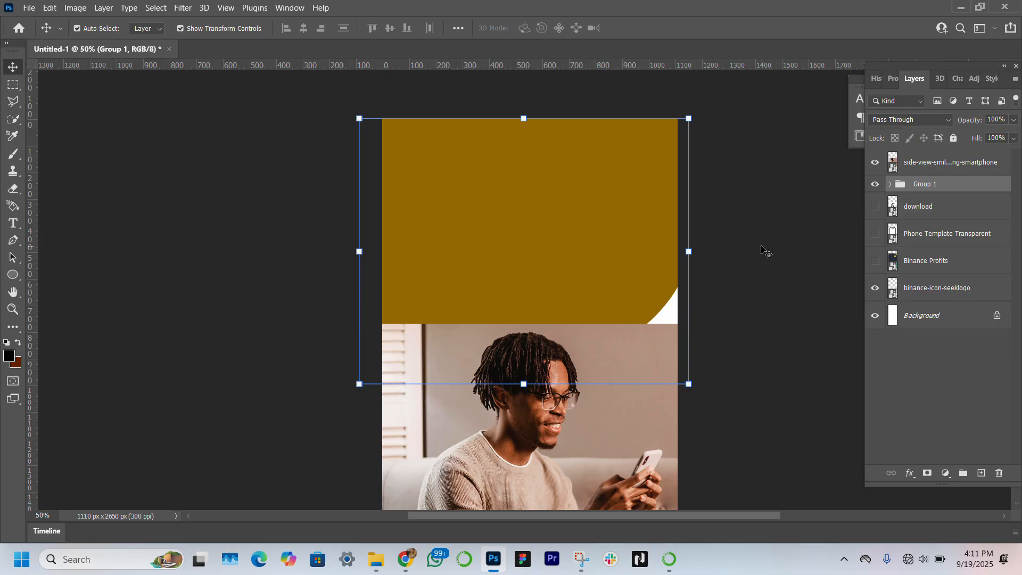
Step: Move the man photo up to the top edge of the canvas
left_click_drag(609, 445, 610, 235)
left_click_drag(528, 411, 528, 411)
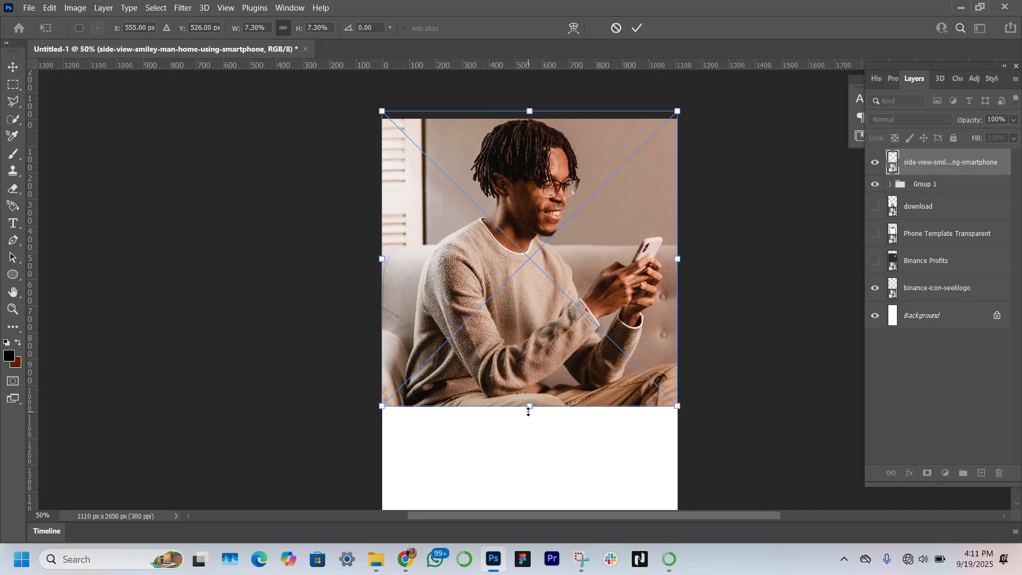
key("Return")
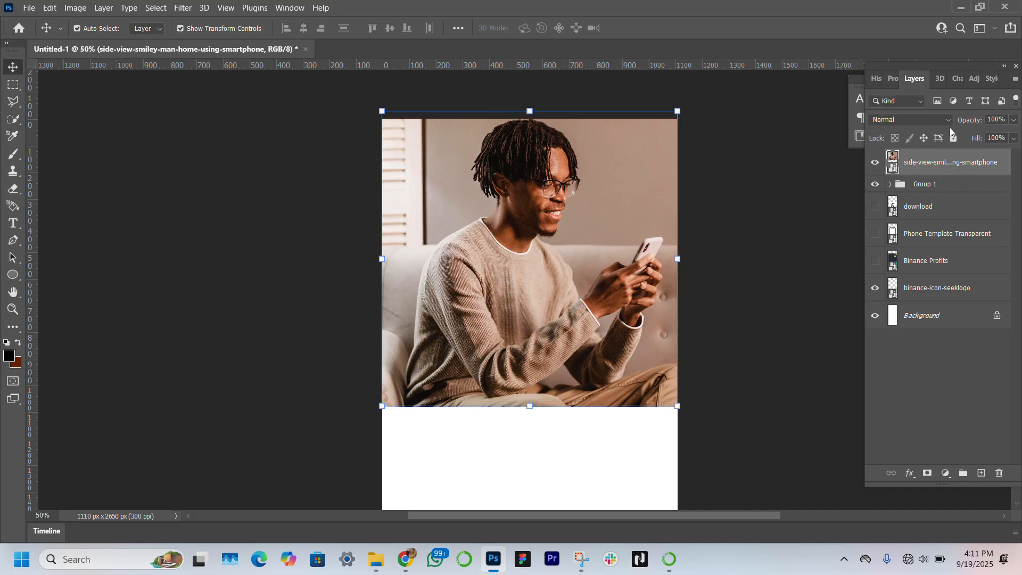
Step: Set the photo's blend mode to Overlay and its opacity to 30%
left_click(932, 120)
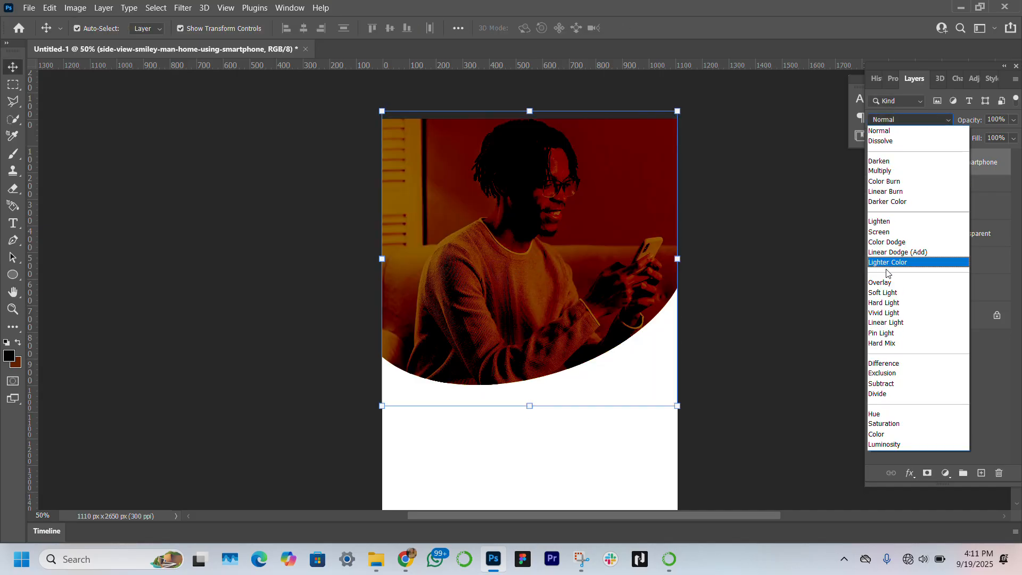
left_click(883, 283)
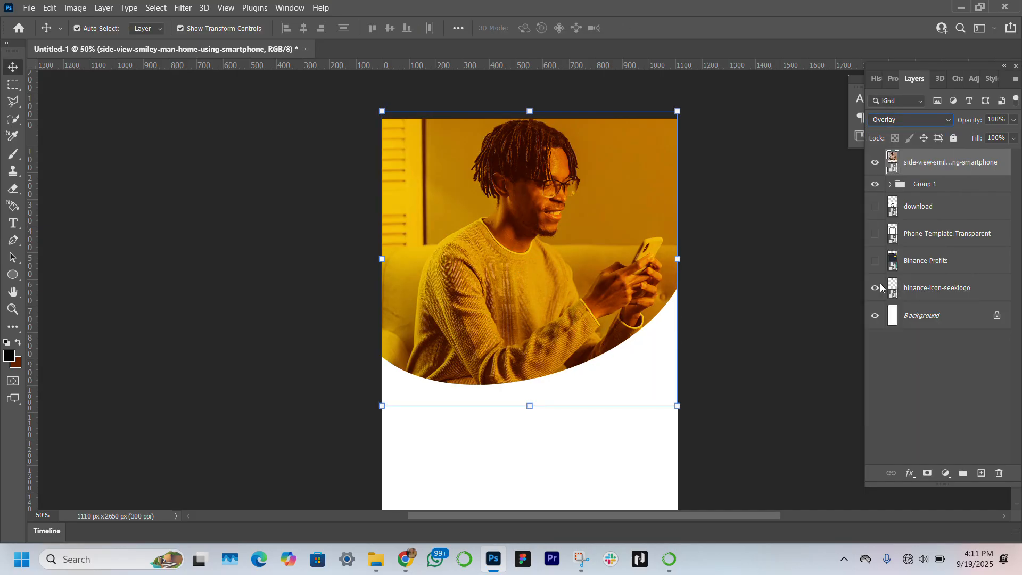
left_click(1007, 118)
type("30")
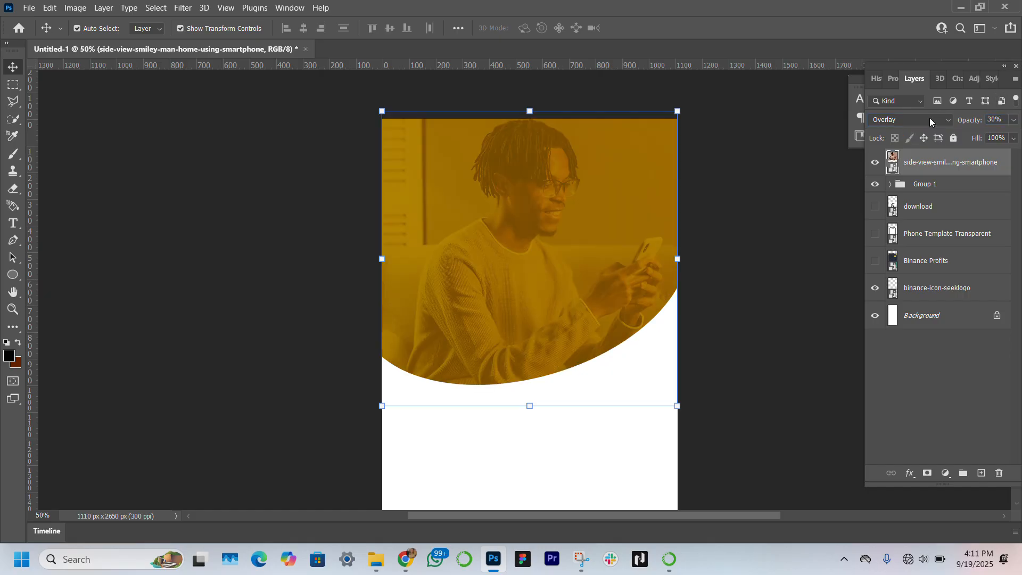
left_click(194, 387)
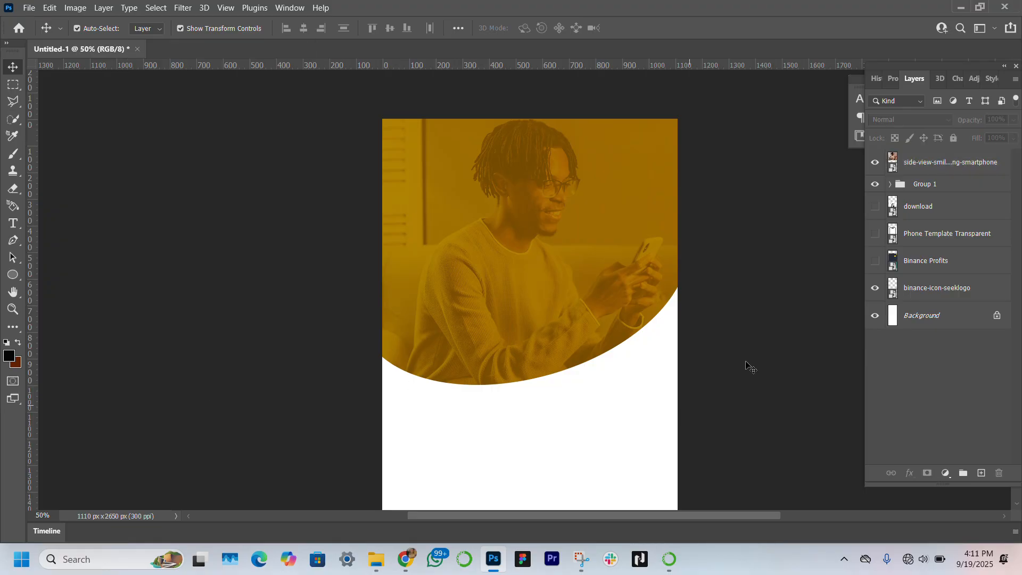
Step: Create a clipping mask so the photo shows only inside the brown header group
right_click(970, 163)
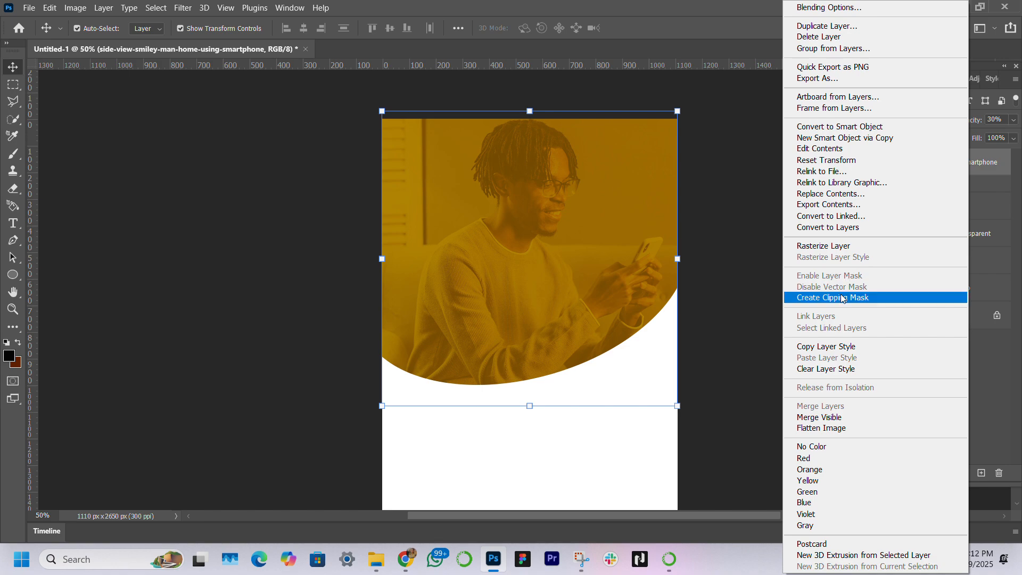
left_click(840, 297)
left_click(232, 326)
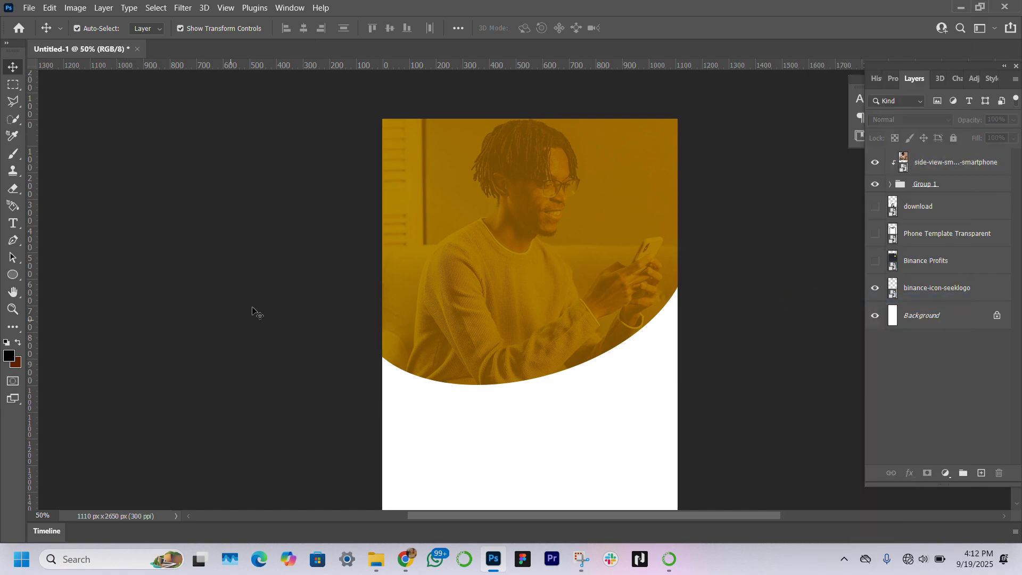
Step: Draw a black circle about 266 x 266 px on the lower edge of the header curve
scroll(554, 261, "down", 3)
scroll(560, 265, "down", 1)
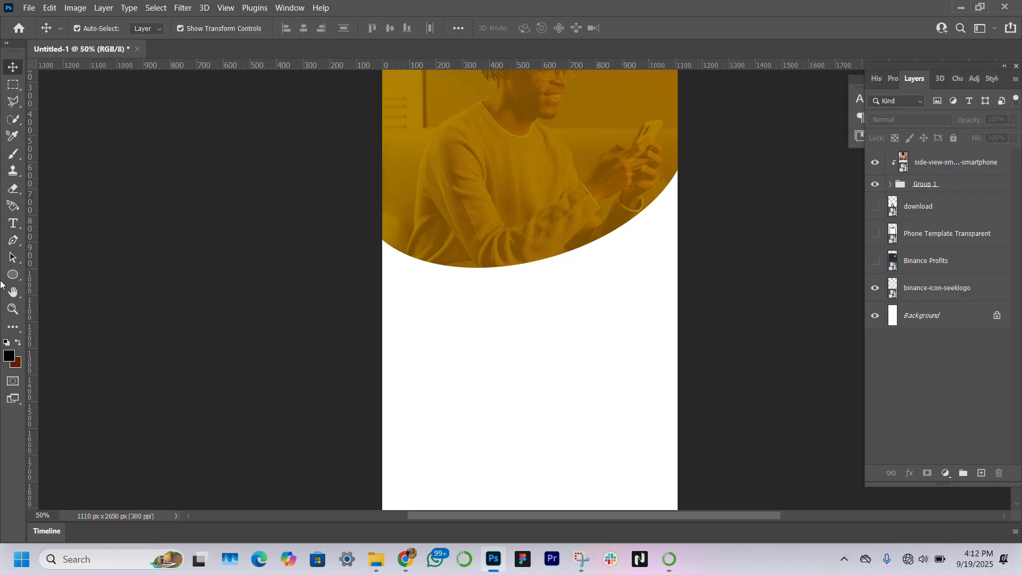
left_click(12, 277)
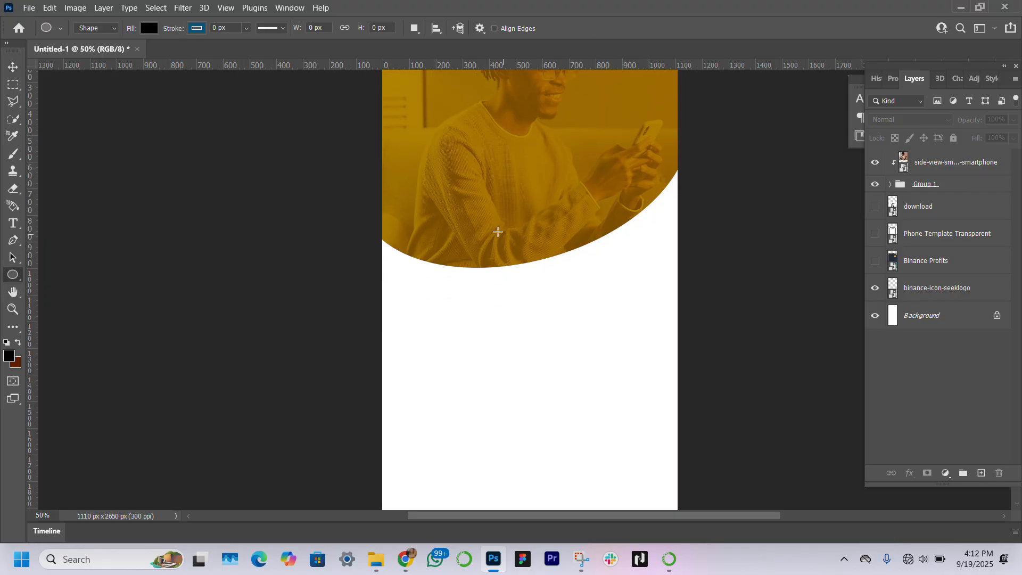
left_click_drag(495, 230, 575, 299)
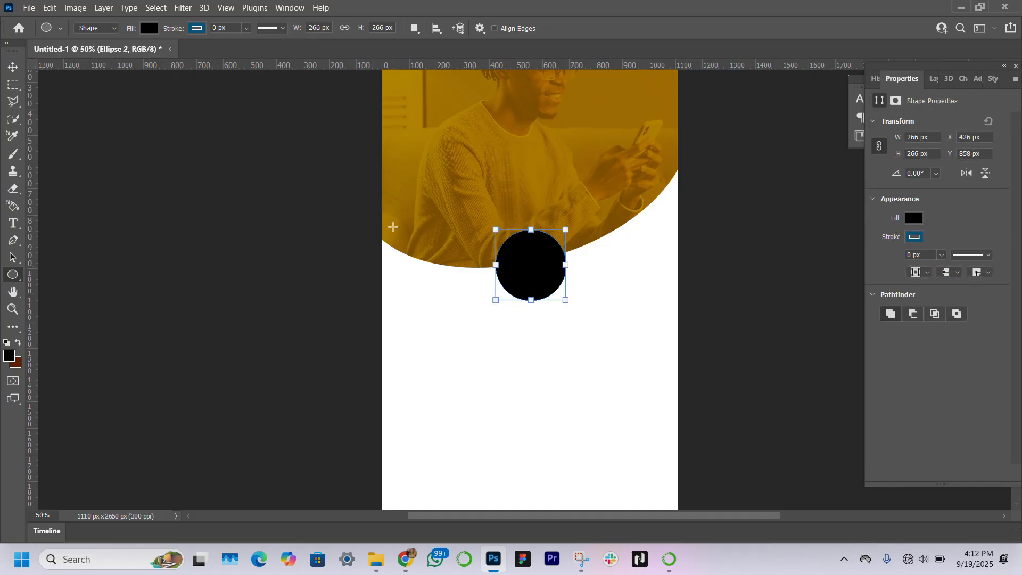
left_click(13, 67)
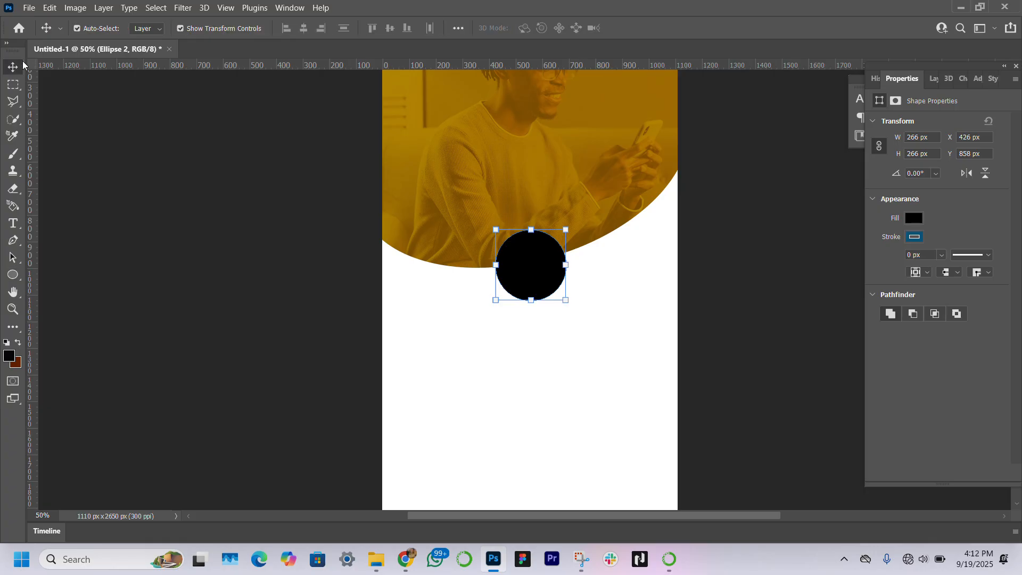
Step: Duplicate the curved ellipse layer inside the header group
left_click(930, 78)
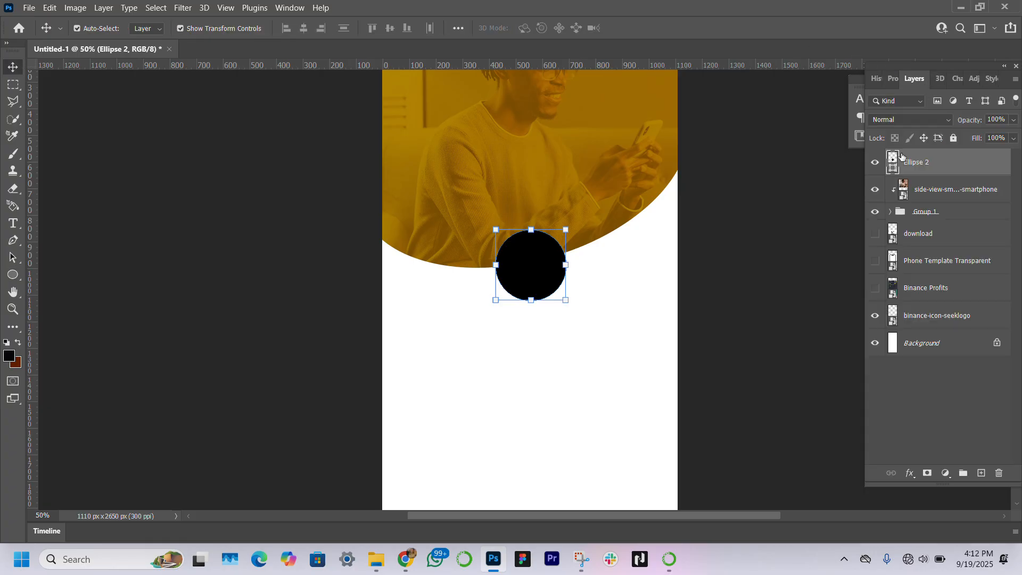
left_click(936, 217)
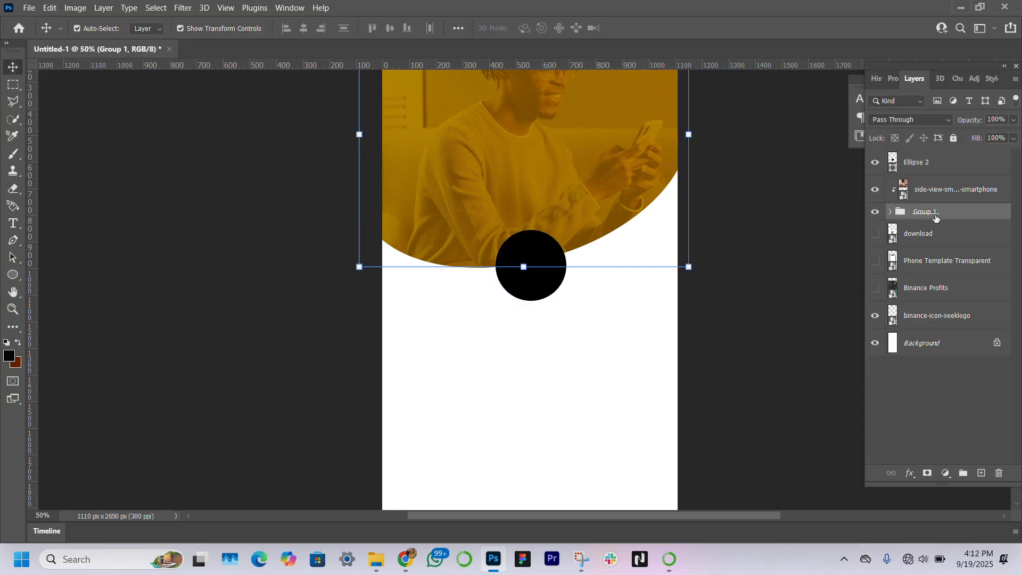
left_click(891, 212)
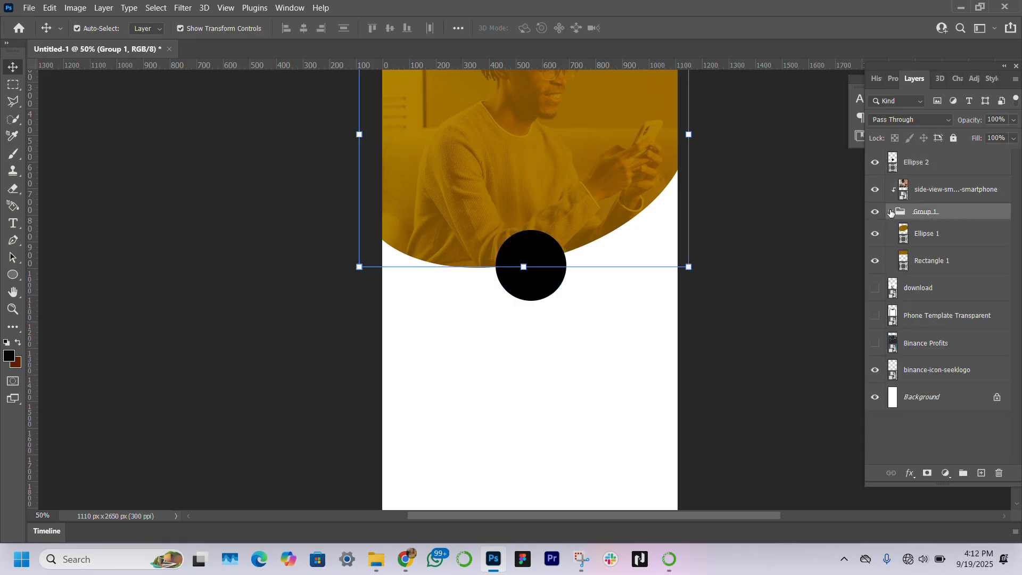
left_click(946, 234)
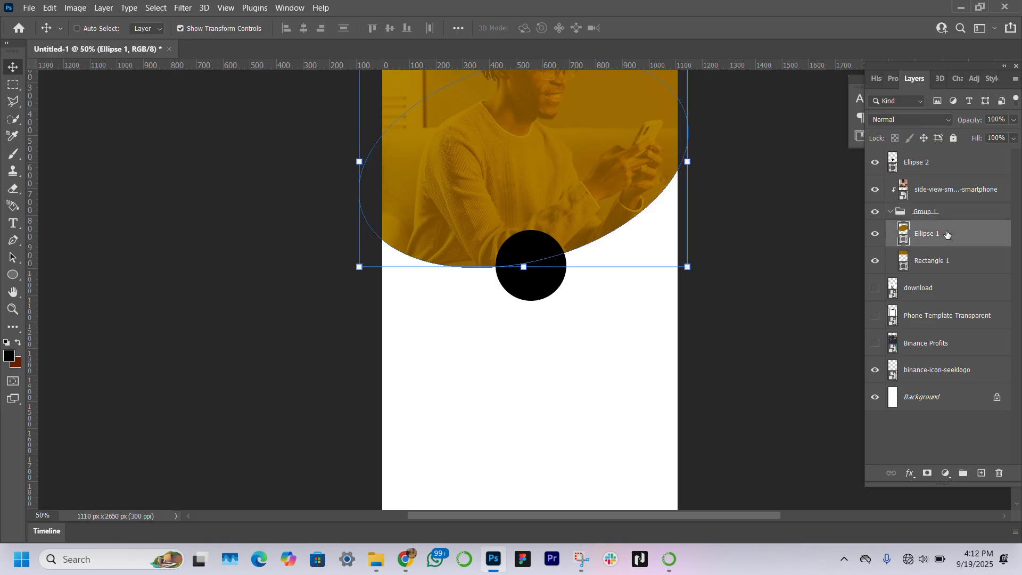
key("ctrl+j")
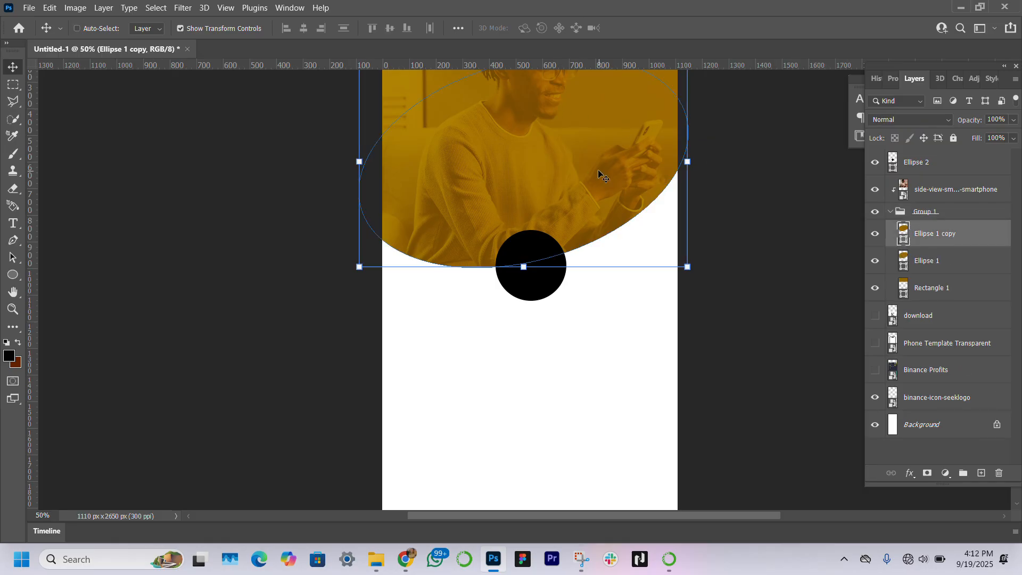
Step: Shift the duplicated ellipse slightly downward and move its layer out of the header group, below it
key("ctrl+t")
left_click_drag(585, 183, 593, 205)
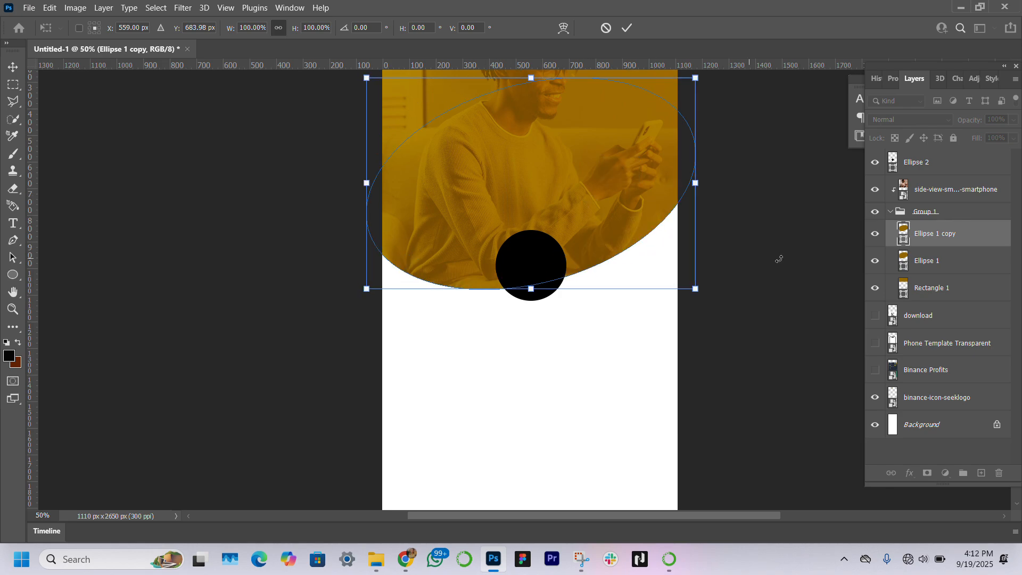
key("Return")
left_click_drag(981, 228, 968, 306)
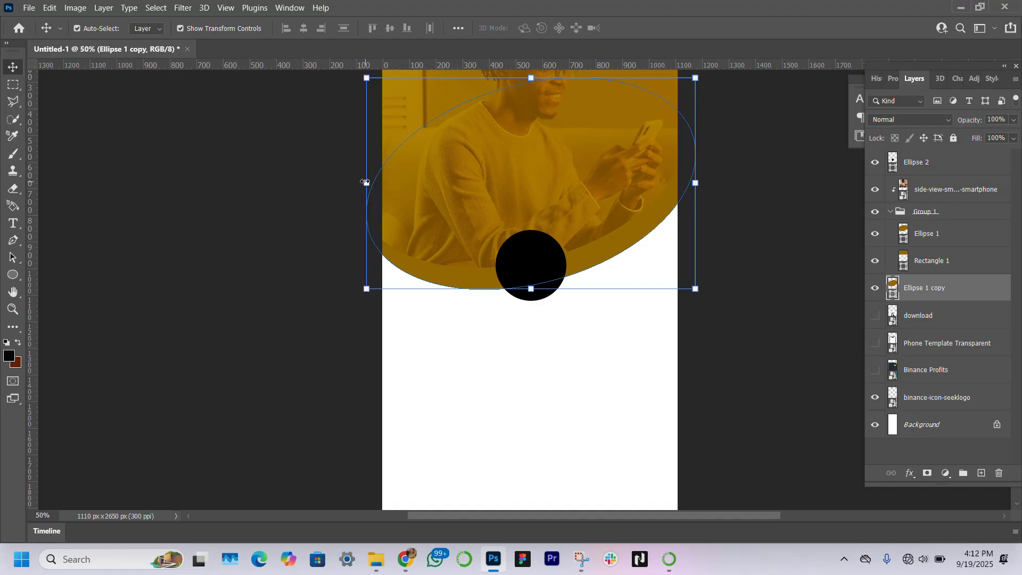
Step: Narrow the duplicated ellipse to about 64% width from its left side and rotate it about 9 degrees
left_click_drag(377, 185, 494, 185)
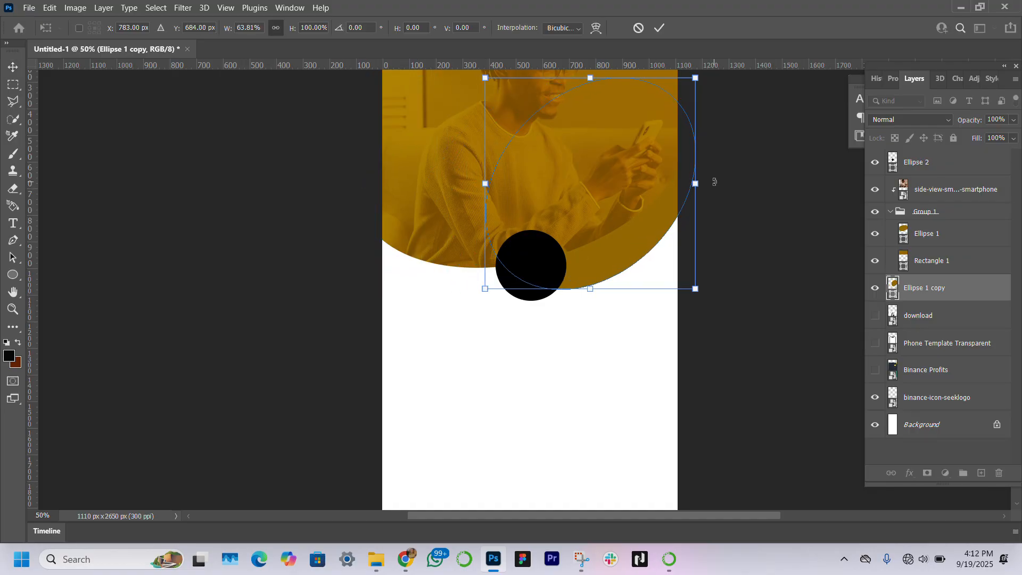
mouse_move(714, 181)
left_mouse_down()
mouse_move(721, 208)
mouse_move(722, 193)
left_mouse_up()
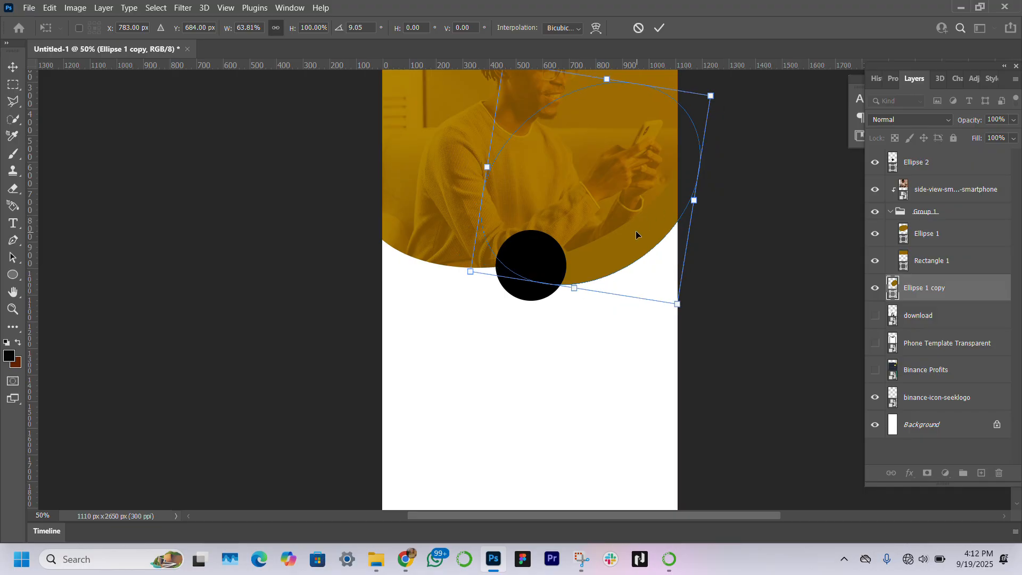
left_click_drag(636, 231, 631, 225)
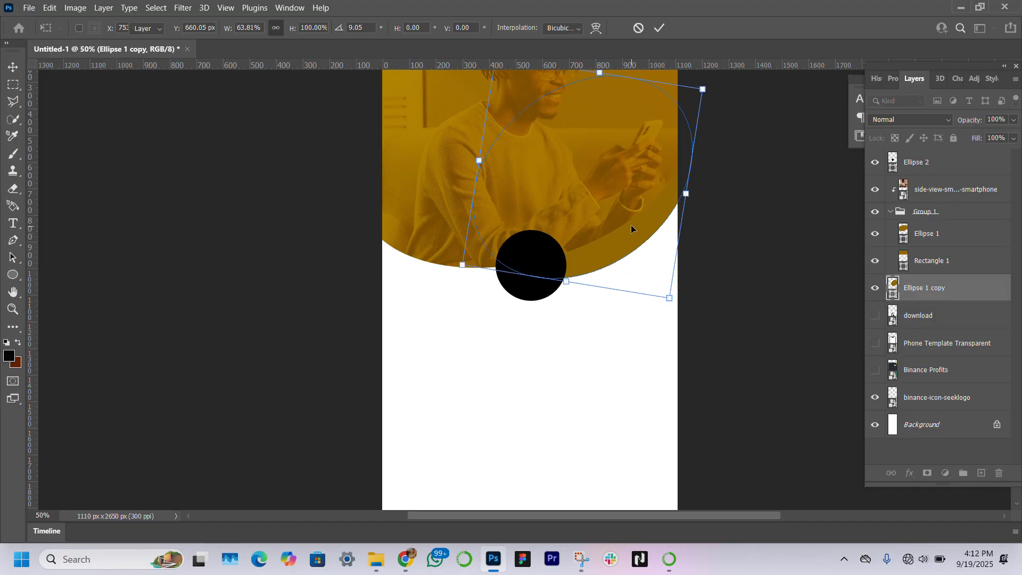
key("Return")
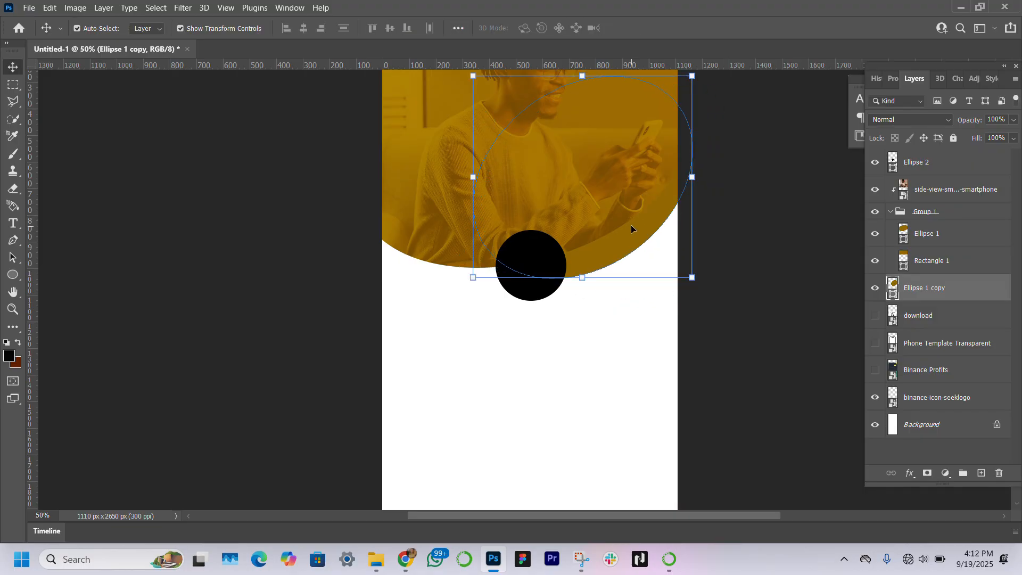
Step: Change the duplicated ellipse's fill colour to light grey e1e1e1
left_click(892, 78)
left_click(915, 79)
double_click(893, 293)
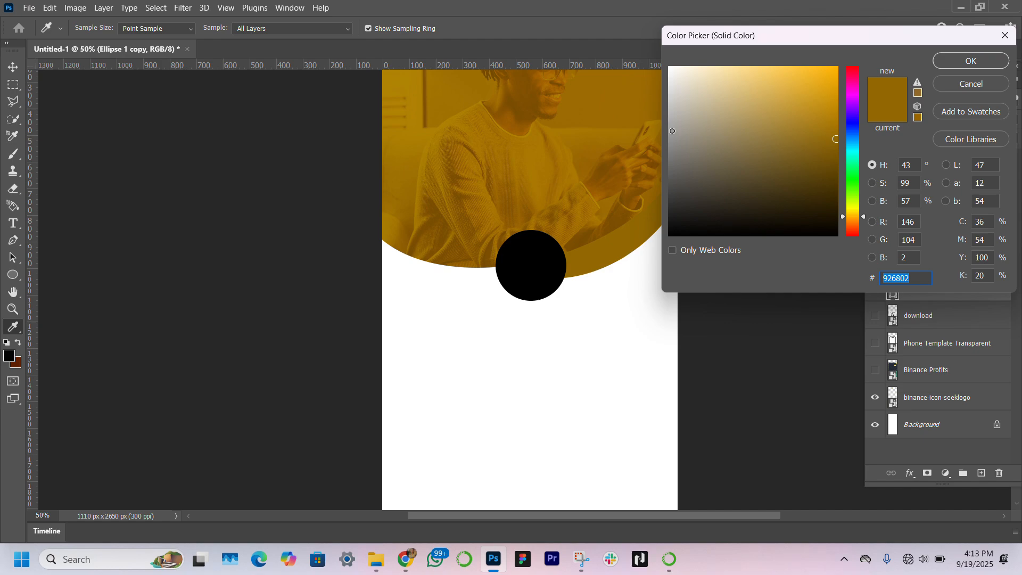
left_click_drag(672, 130, 669, 87)
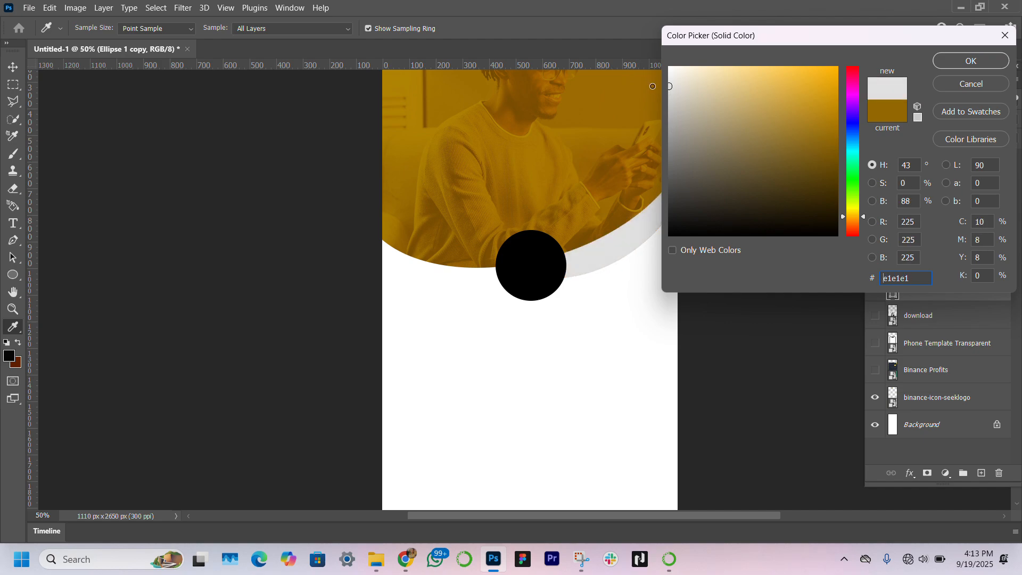
key("Return")
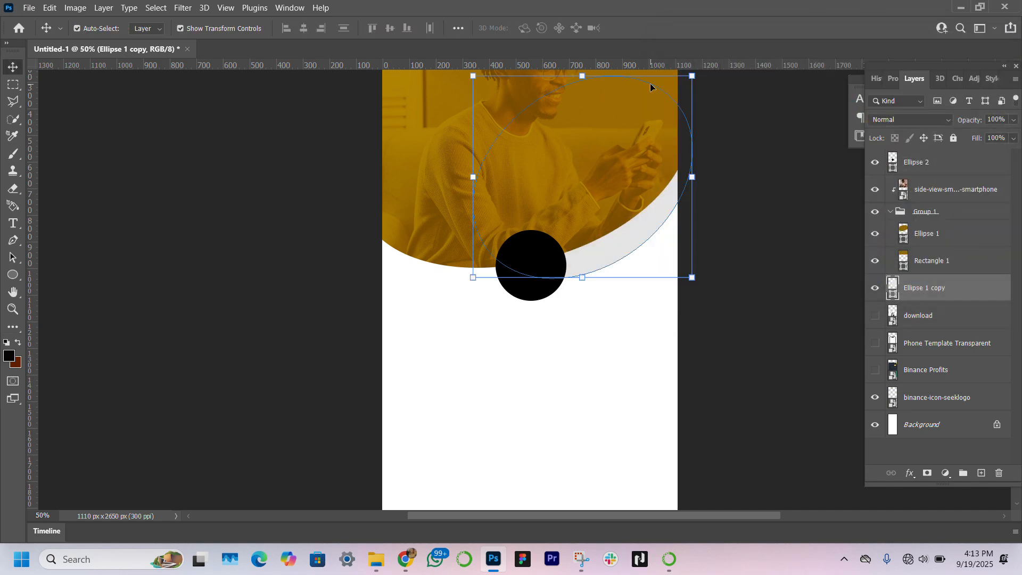
Step: Reshape the grey ellipse into a swoosh under the header curve, about 114% wide, 70% high, tilted -4.26 degrees
left_click_drag(692, 177, 724, 209)
left_click_drag(599, 73, 598, 135)
left_click_drag(756, 202, 749, 193)
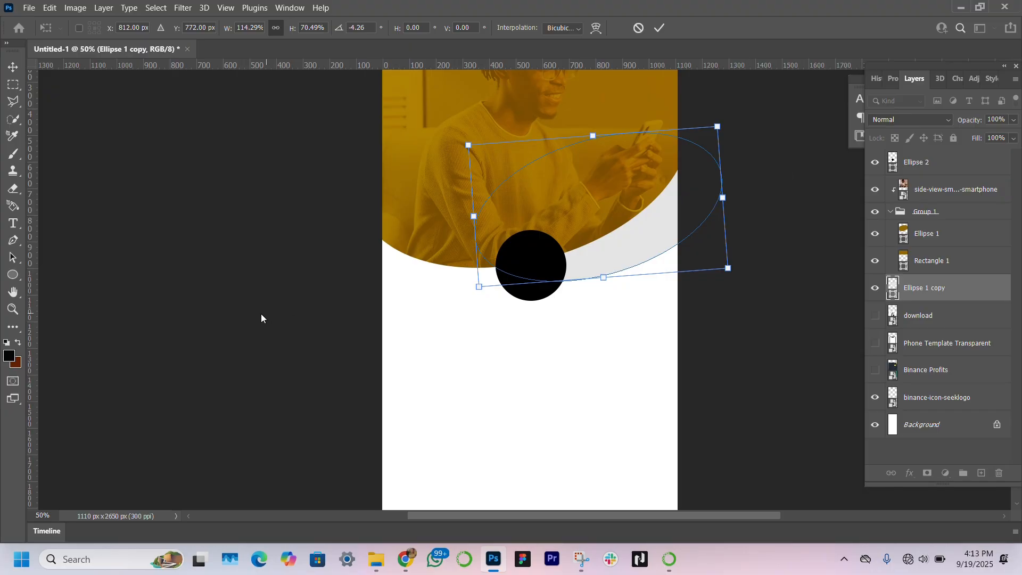
key("Return")
left_click(242, 384)
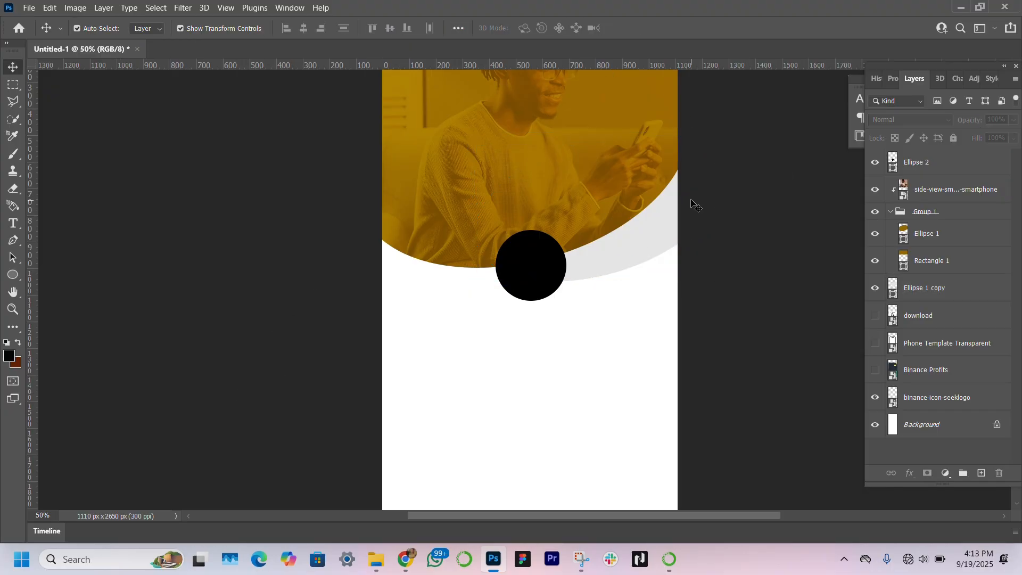
Step: Set the circle's fill colour to white ffffff
left_click(552, 271)
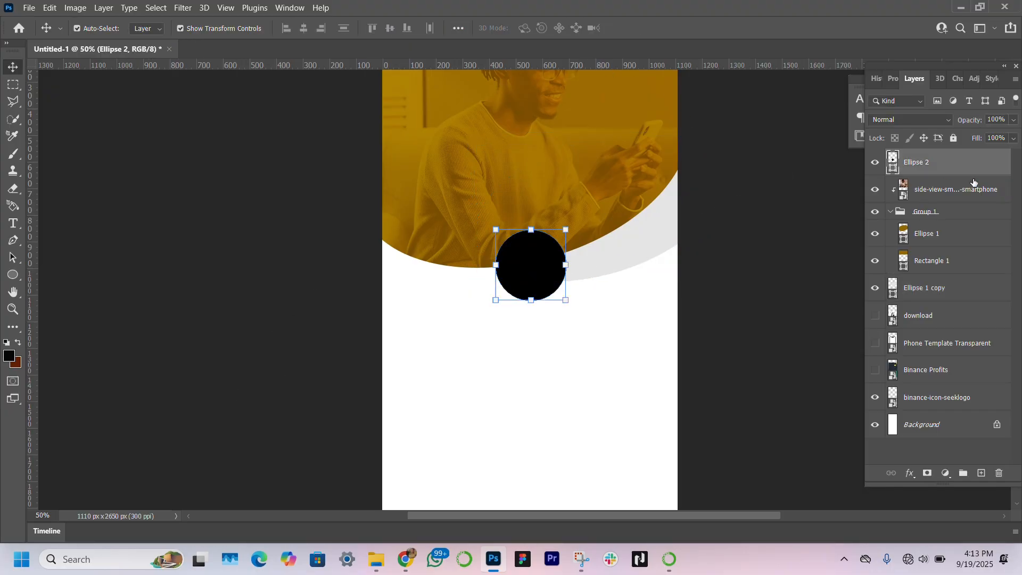
double_click(892, 167)
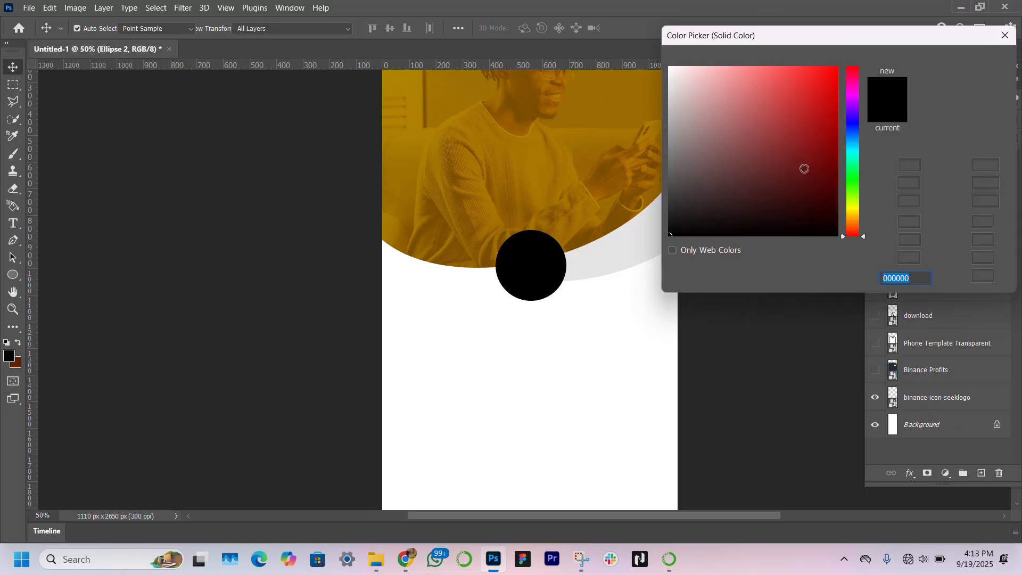
type("ffffff")
key("Return")
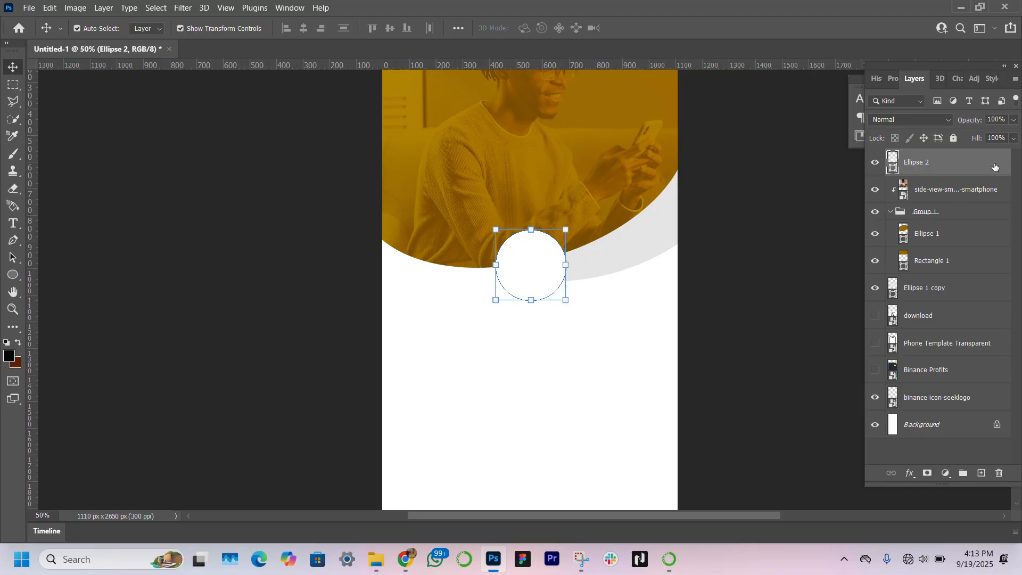
Step: Add a drop shadow layer style to the white circle
double_click(994, 167)
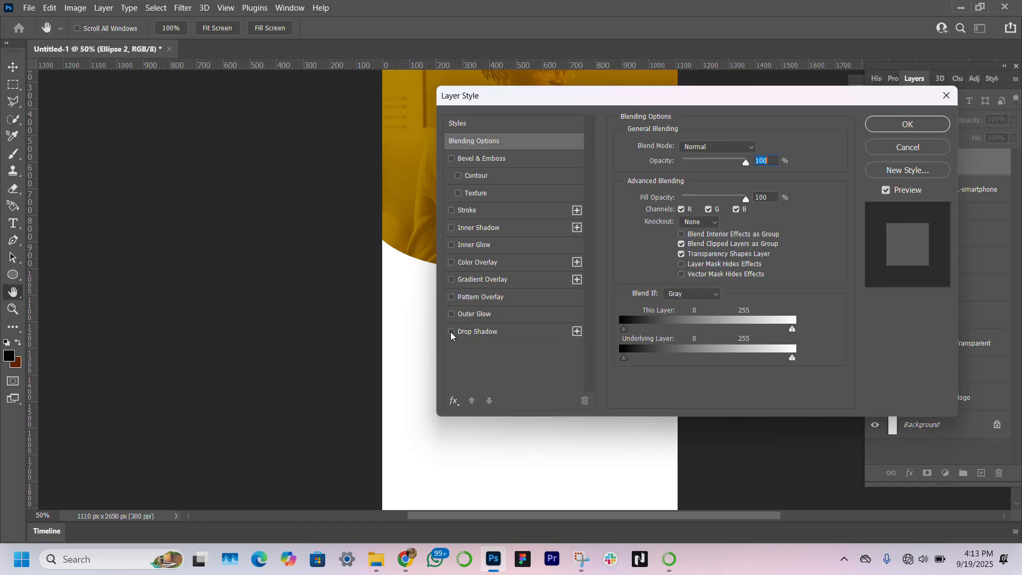
left_click(451, 332)
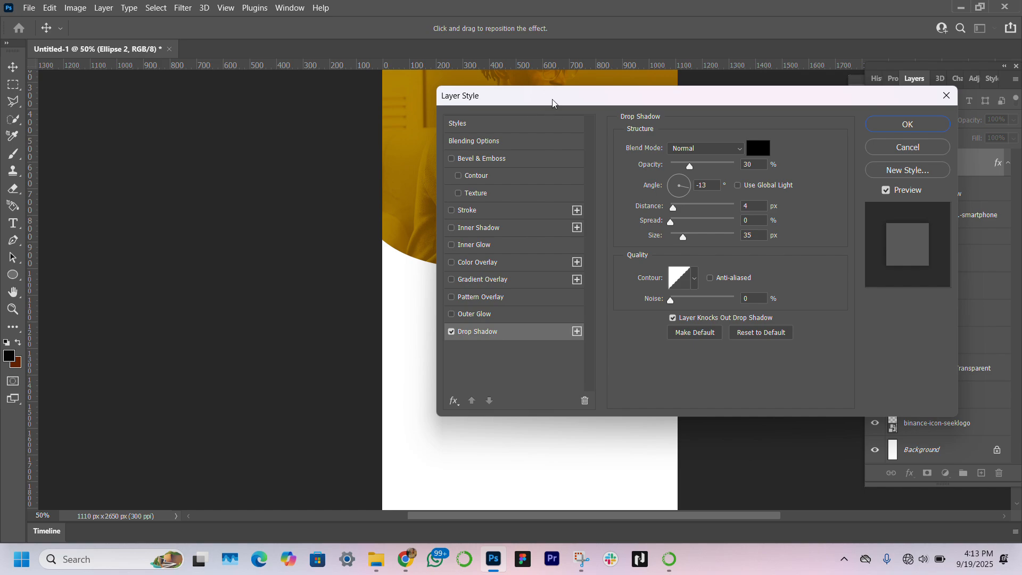
left_click_drag(556, 102, 489, 79)
key("Return")
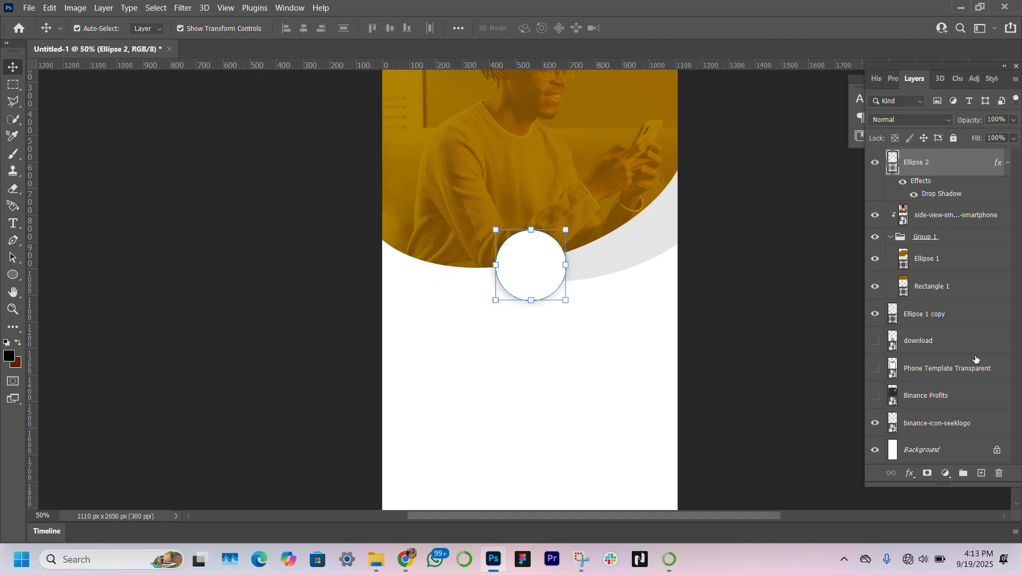
Step: Show the QR code image layer and move it to the top of the layer stack
left_click(875, 345)
left_click(927, 350)
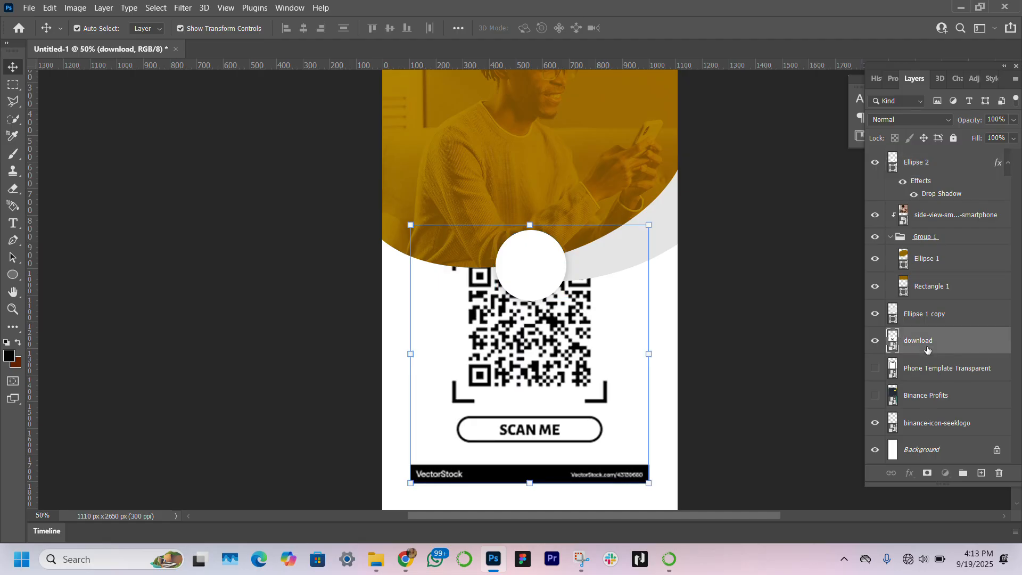
left_click_drag(927, 350, 923, 155)
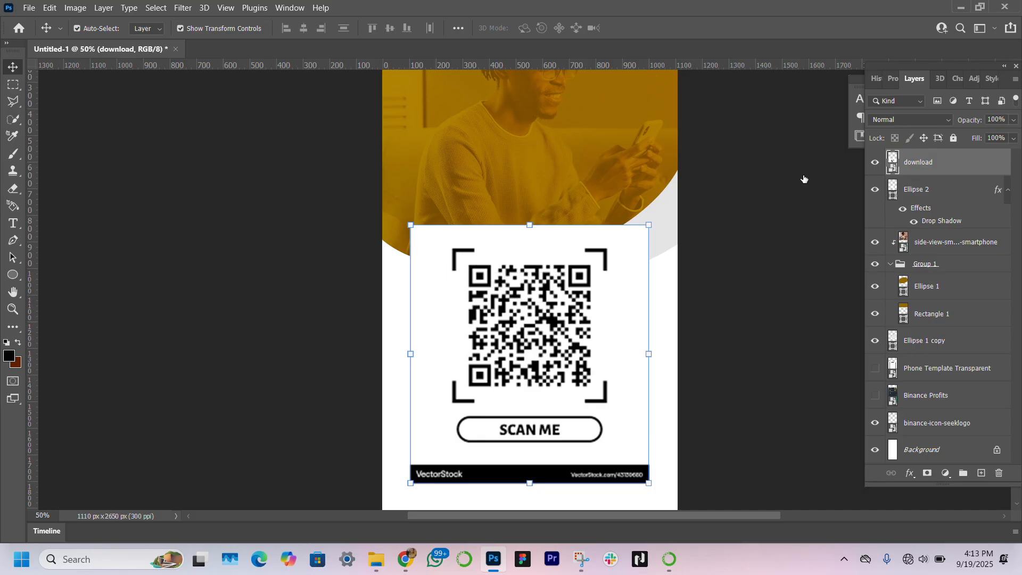
Step: Mask the QR image to a square selection around the code itself
left_click(13, 85)
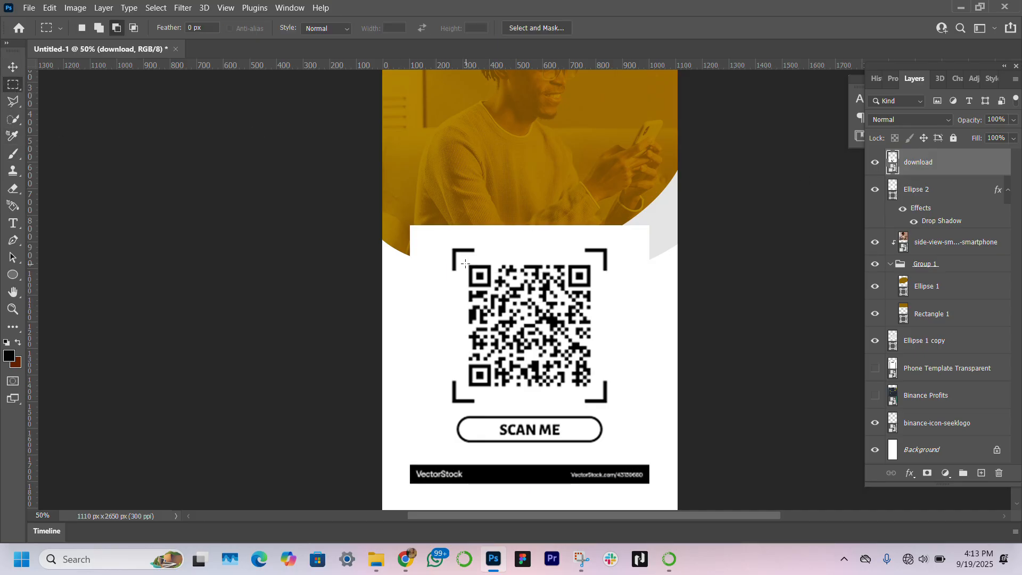
left_click_drag(467, 261, 594, 390)
left_click(927, 472)
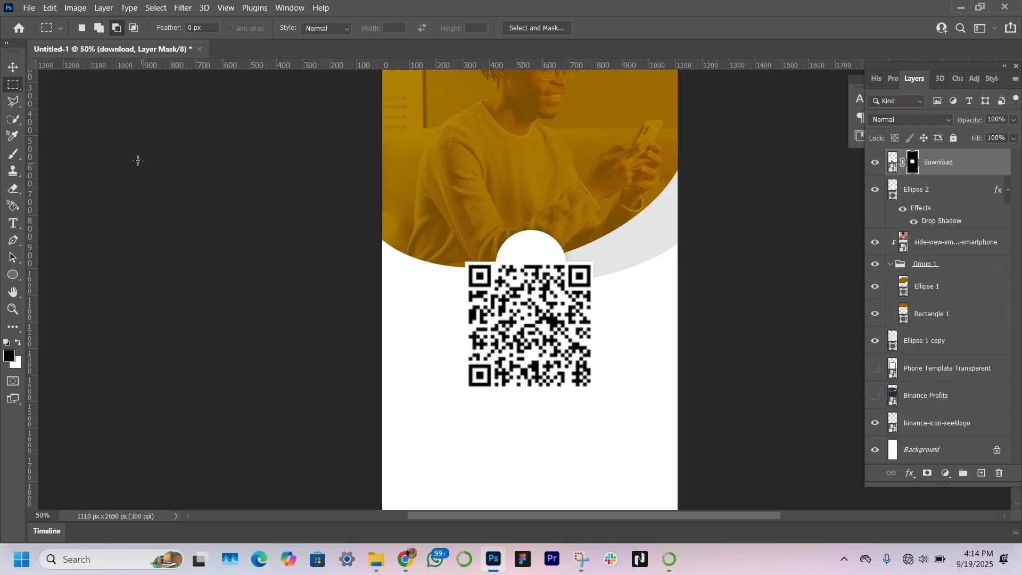
Step: Convert the QR layer to a smart object and scale it to about 37% to fit inside the white circle
left_click(13, 67)
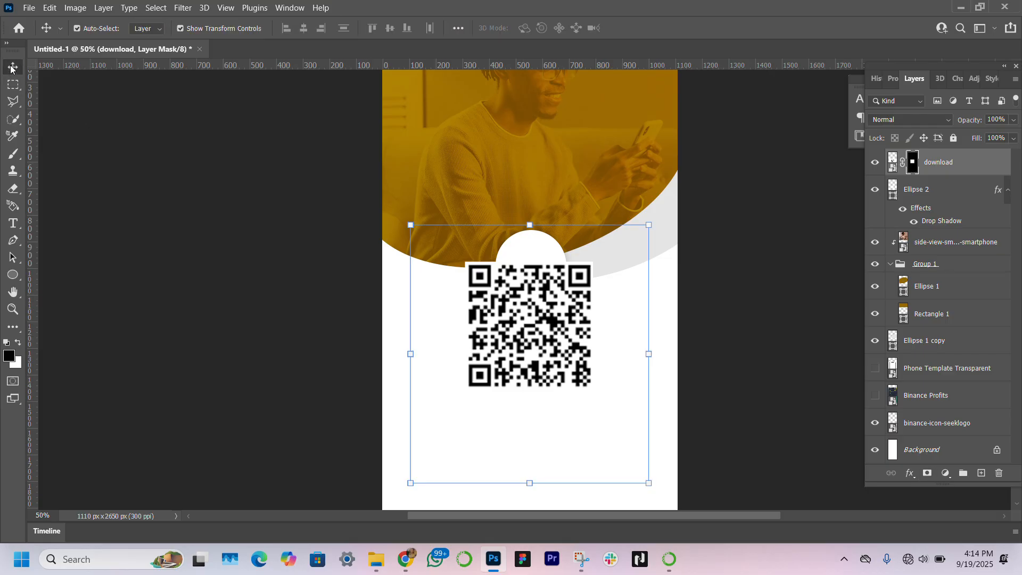
right_click(969, 166)
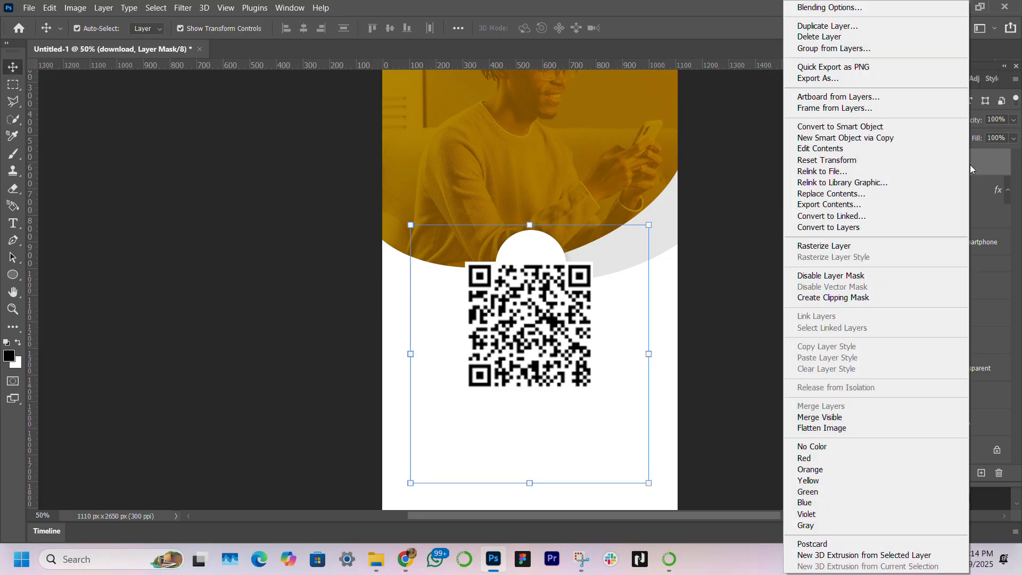
left_click(865, 127)
scroll(607, 307, "up", 4)
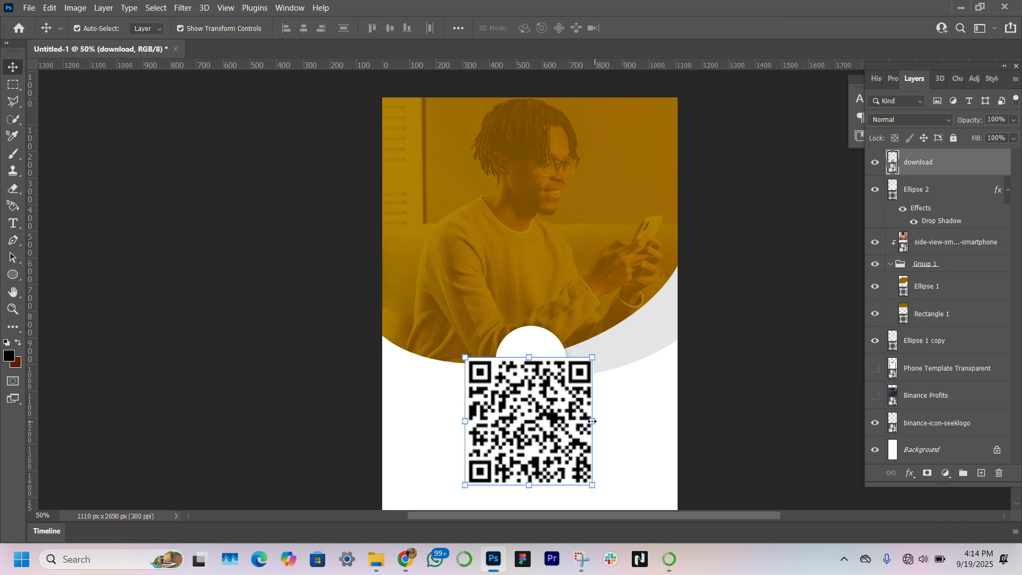
left_click_drag(592, 420, 525, 365)
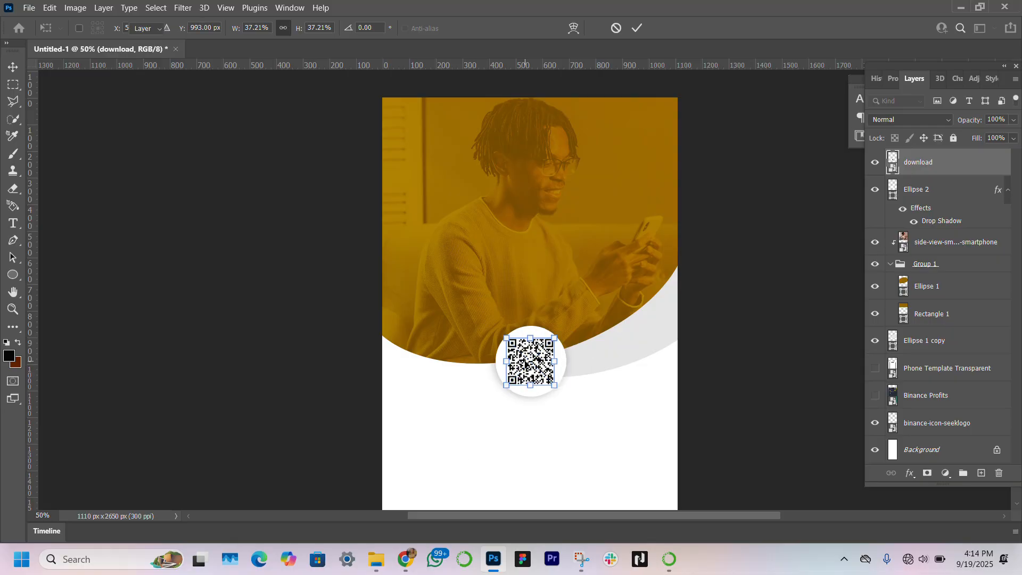
key("Return")
left_click(349, 392)
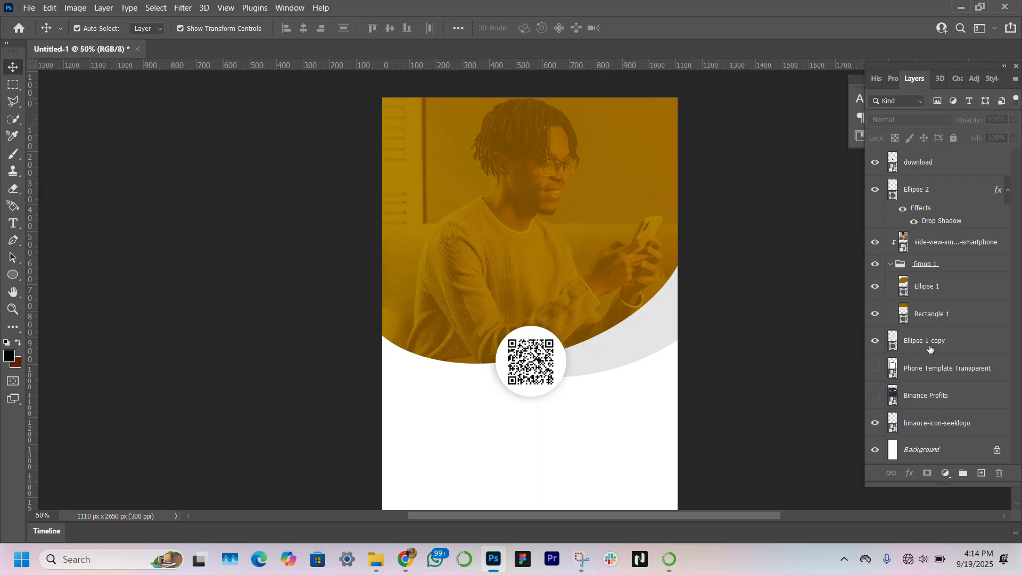
Step: Move the Binance logo layer to the top and place the logo centred near the banner's top edge
left_click(955, 425)
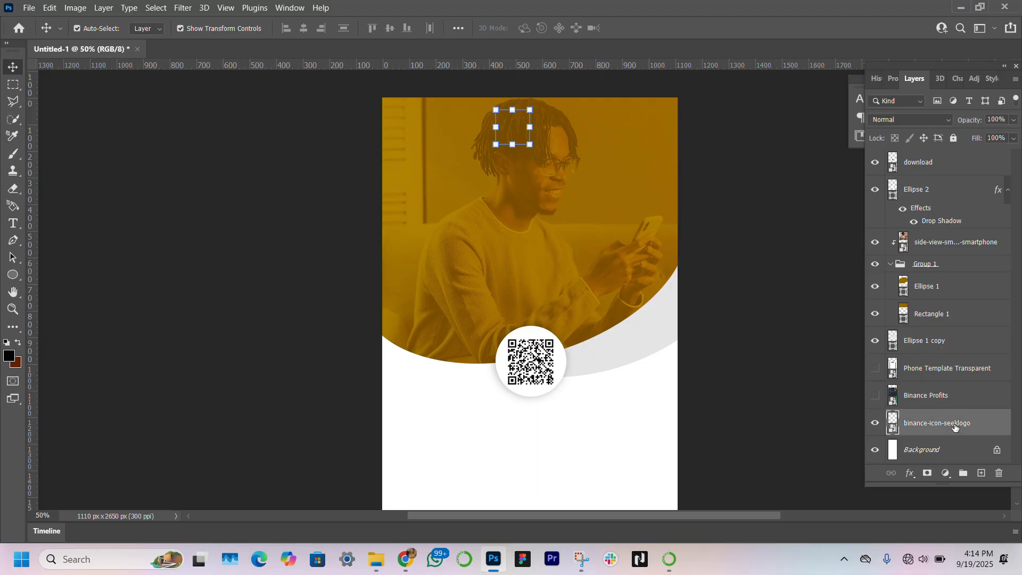
left_click_drag(969, 426, 967, 155)
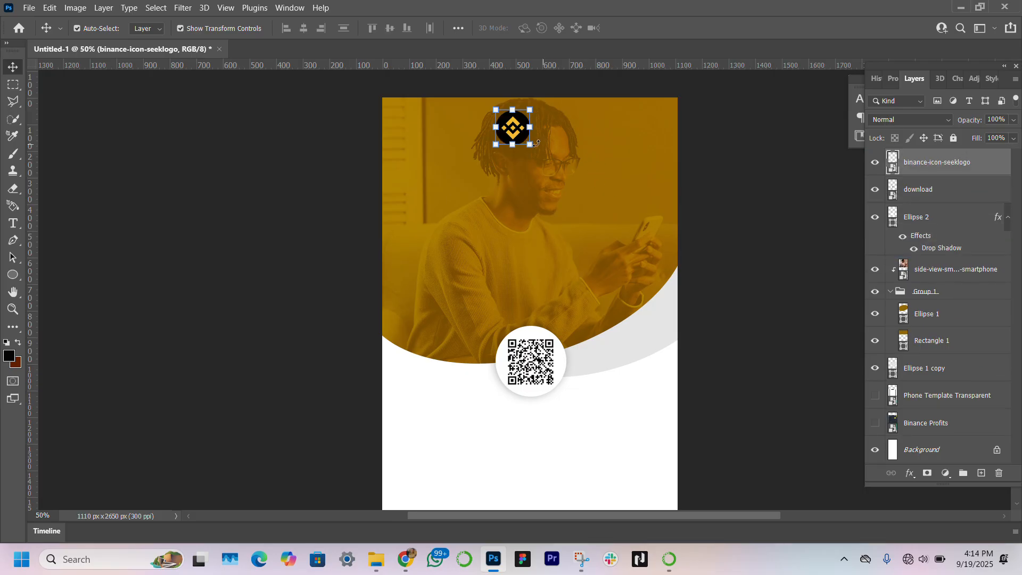
mouse_move(515, 130)
left_mouse_down()
mouse_move(533, 112)
mouse_move(533, 126)
left_mouse_up()
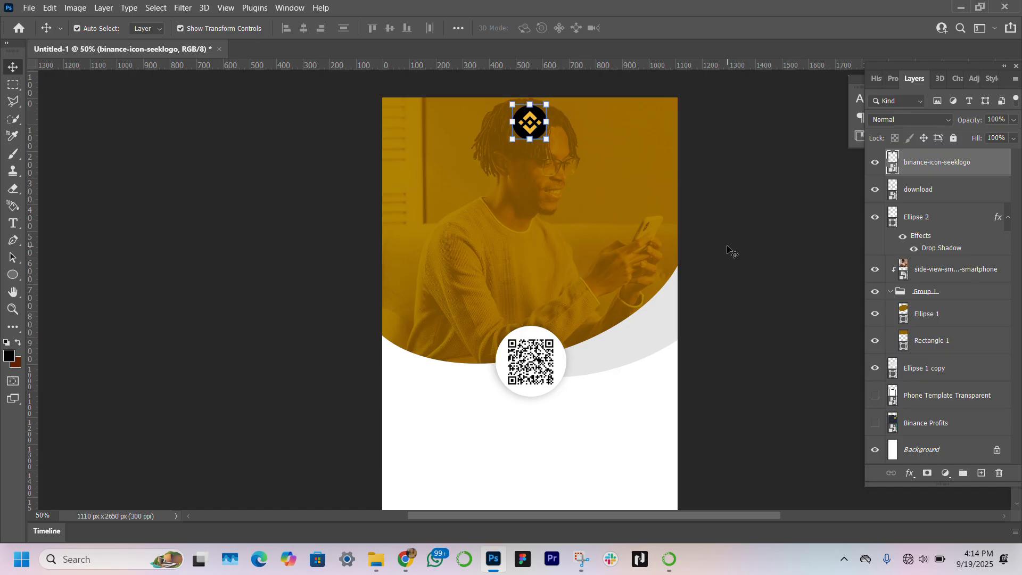
Step: Nudge the Binance logo a few pixels downward
key("Down")
key("Down")
key("Down")
key("Down")
key("Down")
key("Down")
key("Down")
key("Down")
key("Down")
key("Down")
key("Down")
key("Down")
key("Down")
key("Down")
key("Down")
key("Down")
key("Down")
key("Down")
key("Down")
key("Down")
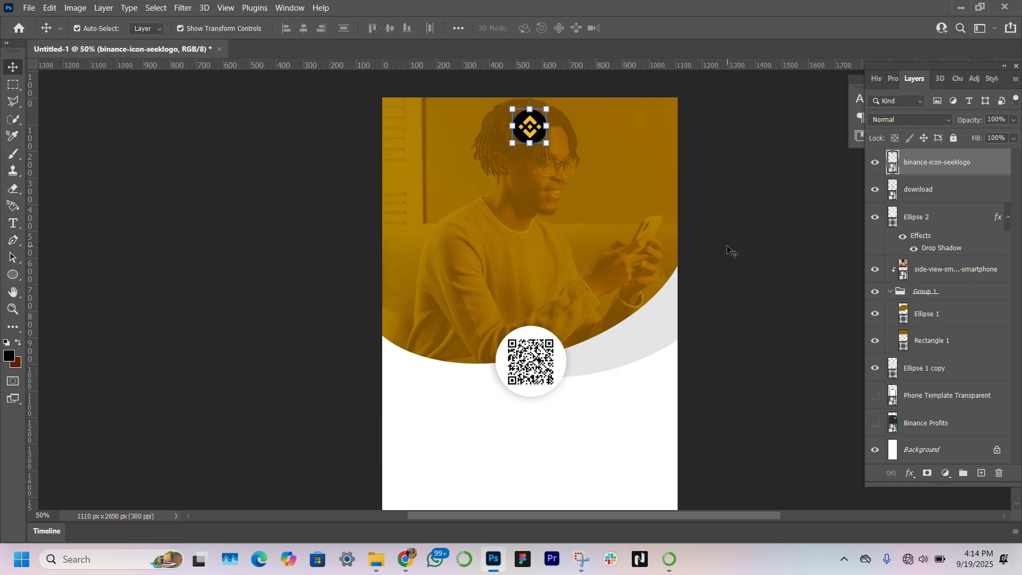
key("Down")
key("Down")
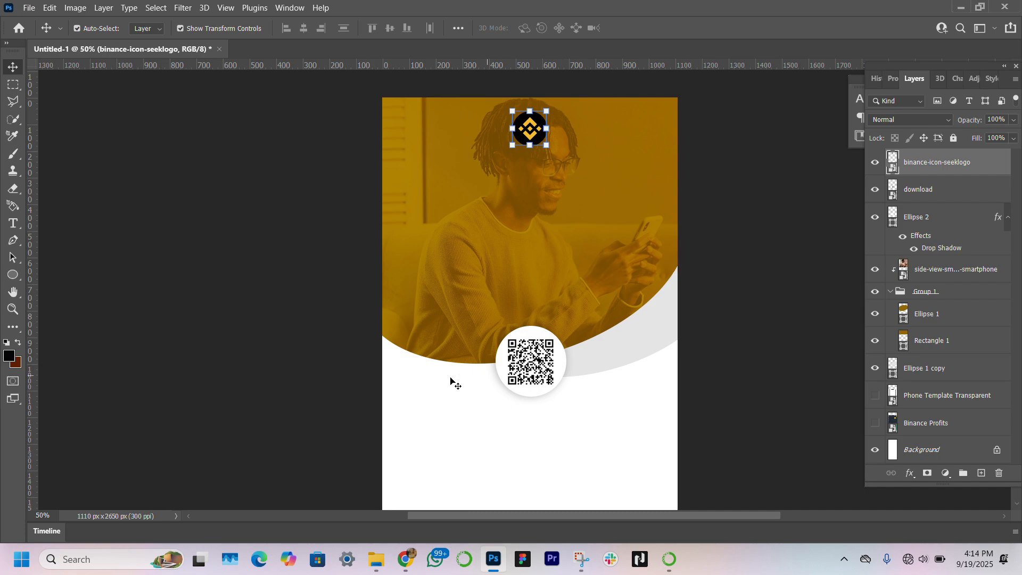
left_click(275, 390)
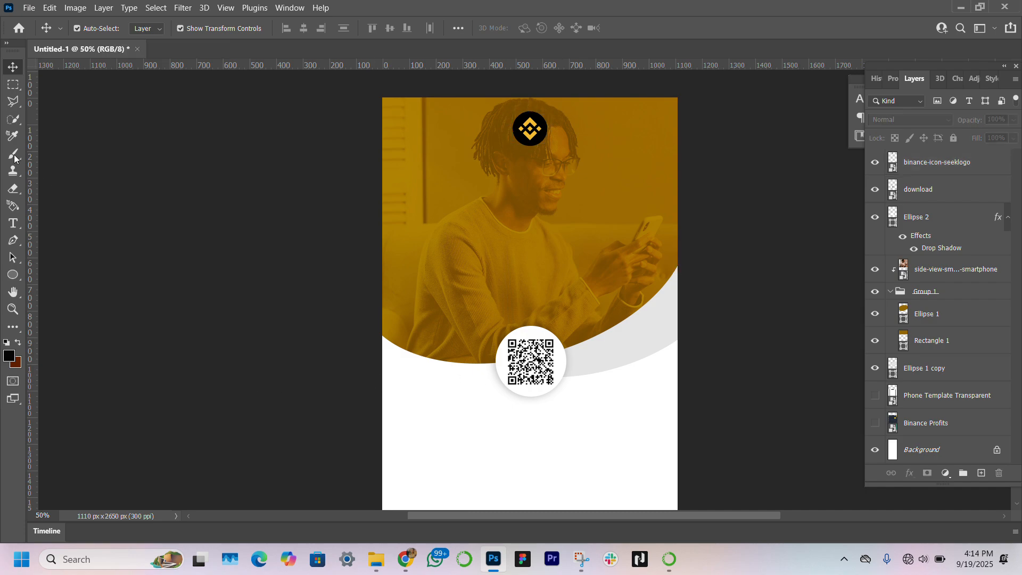
Step: Add a text layer reading "Get Started With Our" on the upper left of the photo
left_click(18, 229)
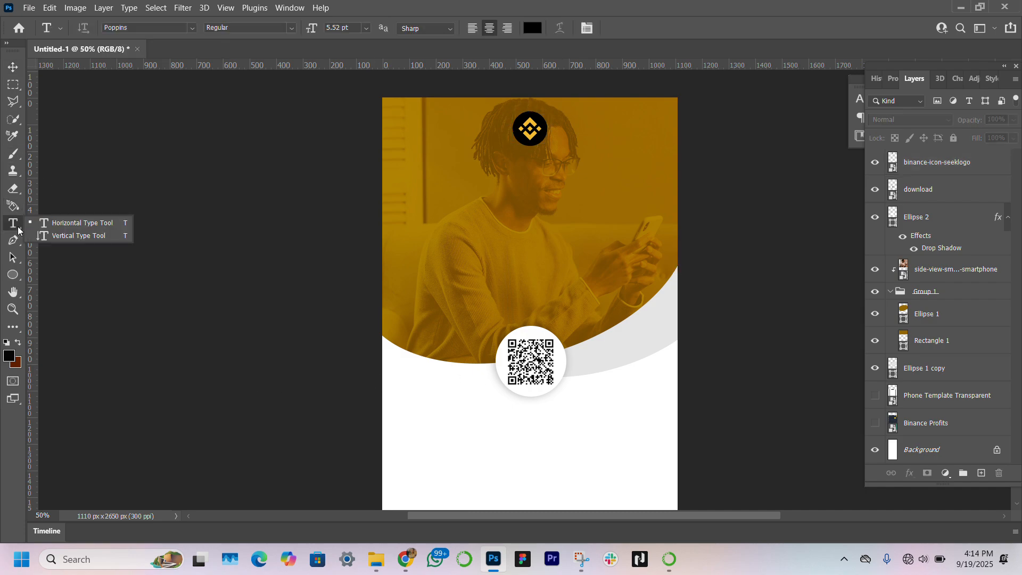
left_click(426, 178)
left_click(426, 178)
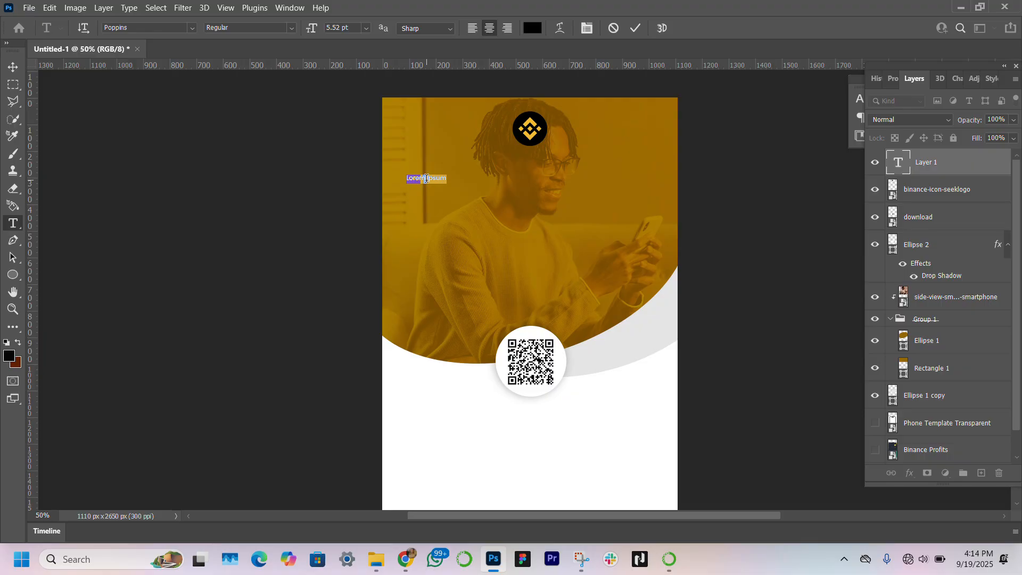
key("BackSpace")
type("Get Started With Our")
left_click(13, 67)
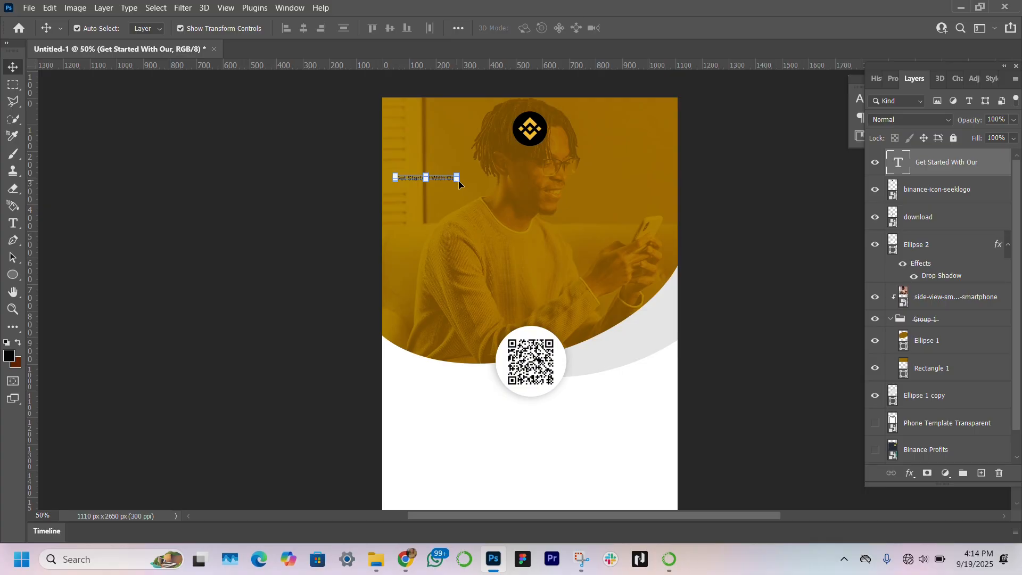
Step: Scale the "Get Started With Our" text up to about 387% and centre it below the logo
left_click_drag(460, 182, 635, 258)
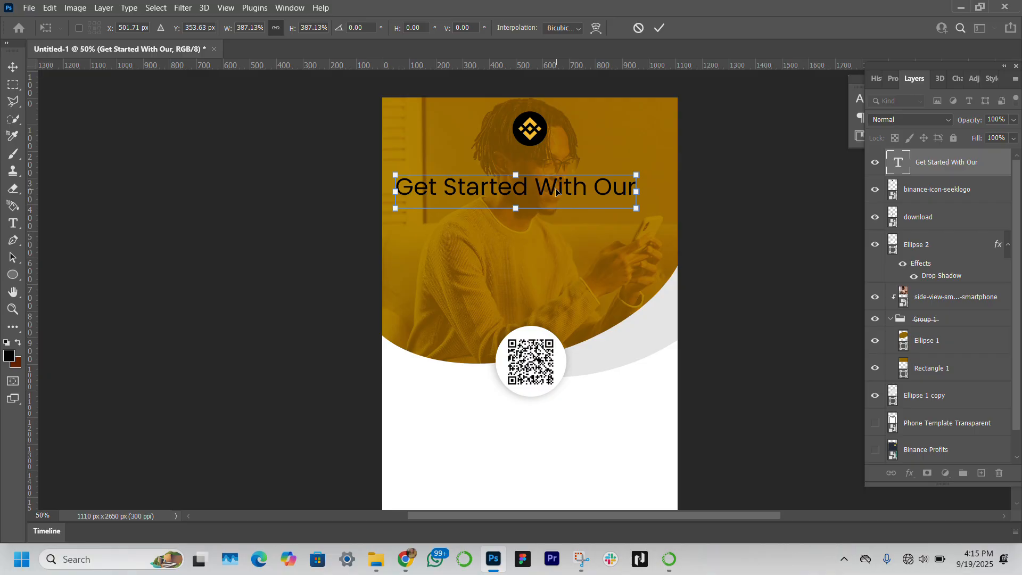
left_click_drag(557, 191, 567, 187)
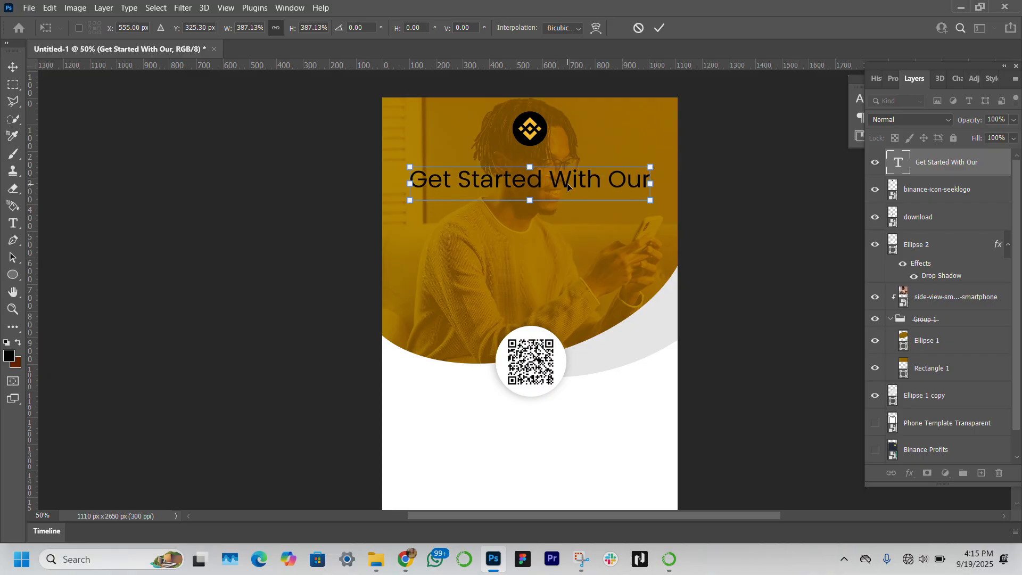
key("Return")
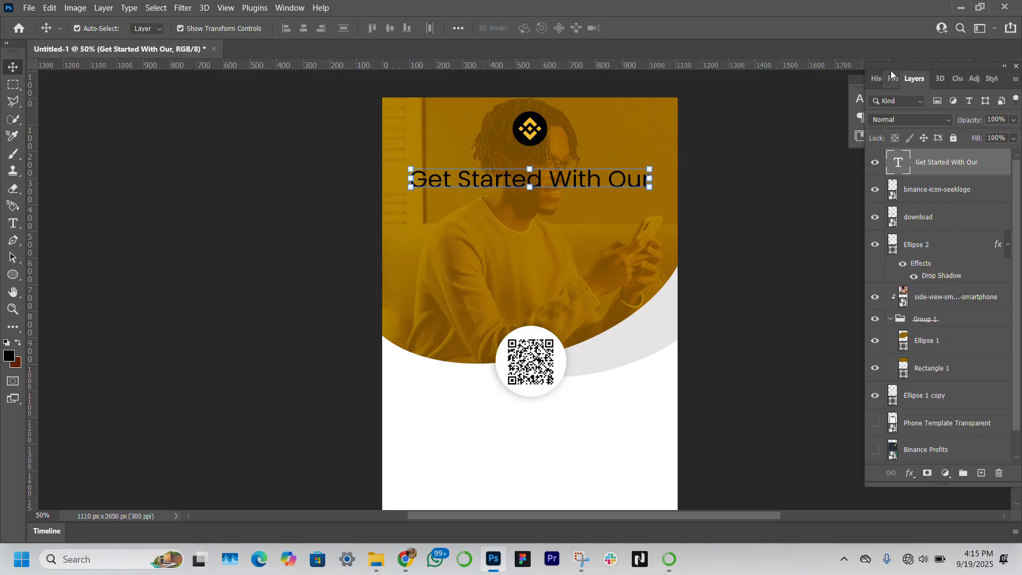
Step: Set the headline text colour to white
left_click(892, 75)
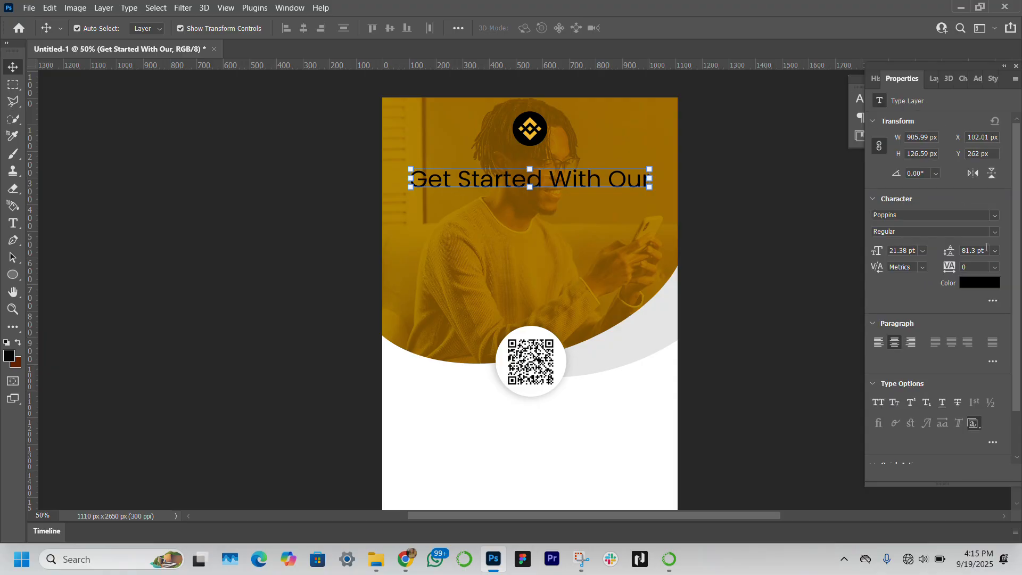
left_click(972, 285)
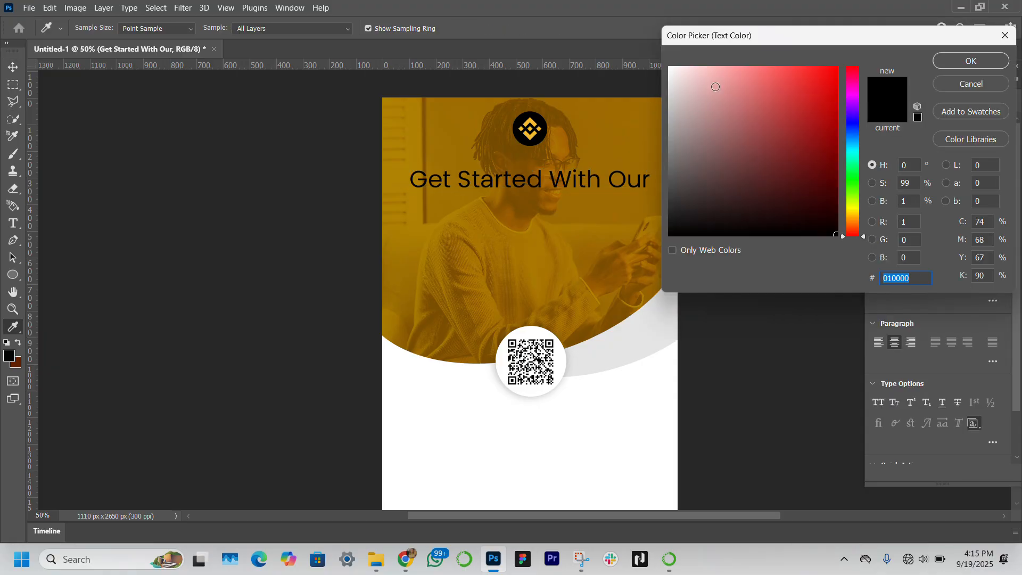
key("Return")
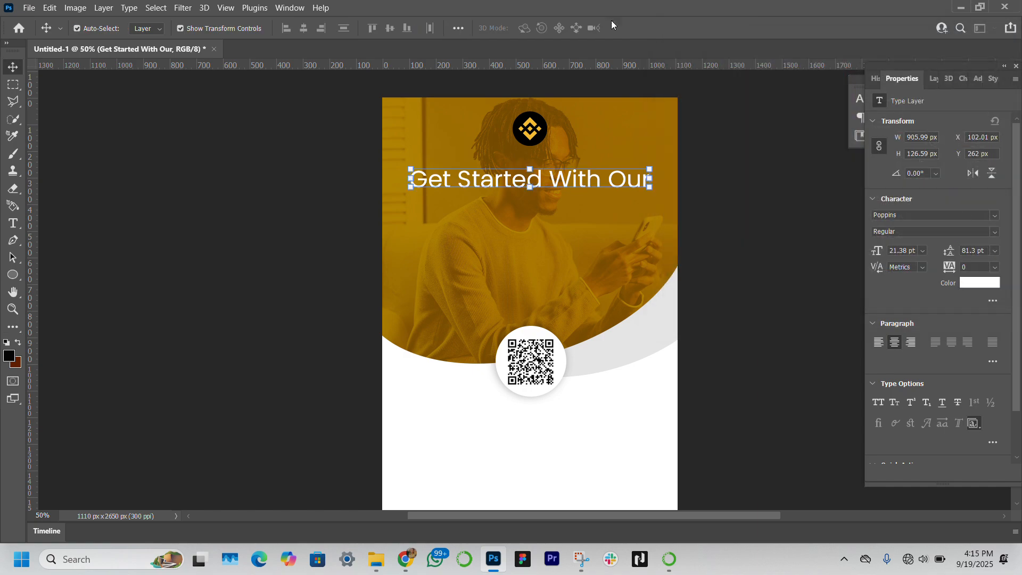
Step: Duplicate the headline line just below it and change the copy's text to "Mobile App Today!"
left_click_drag(580, 187, 580, 212)
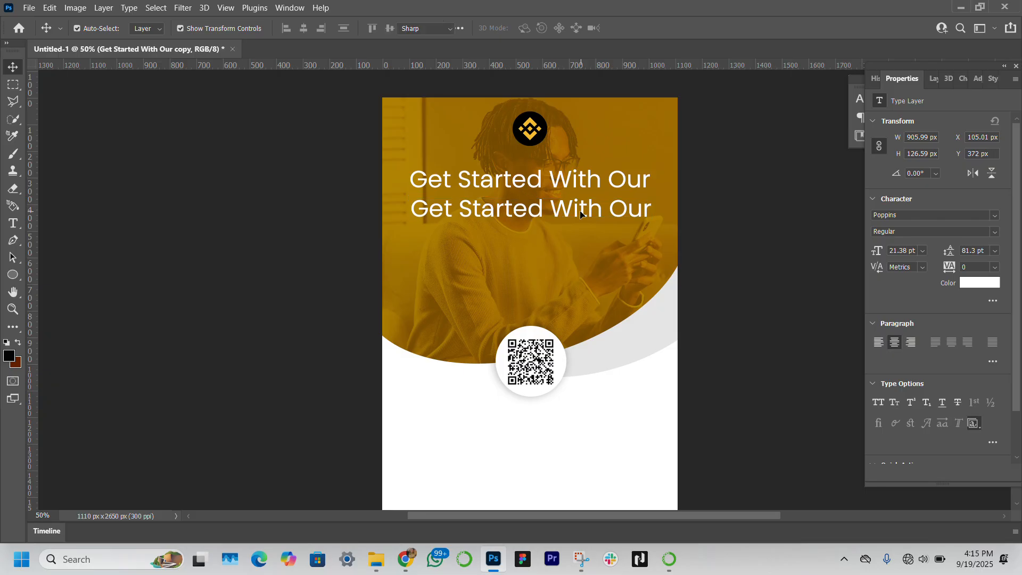
double_click(580, 209)
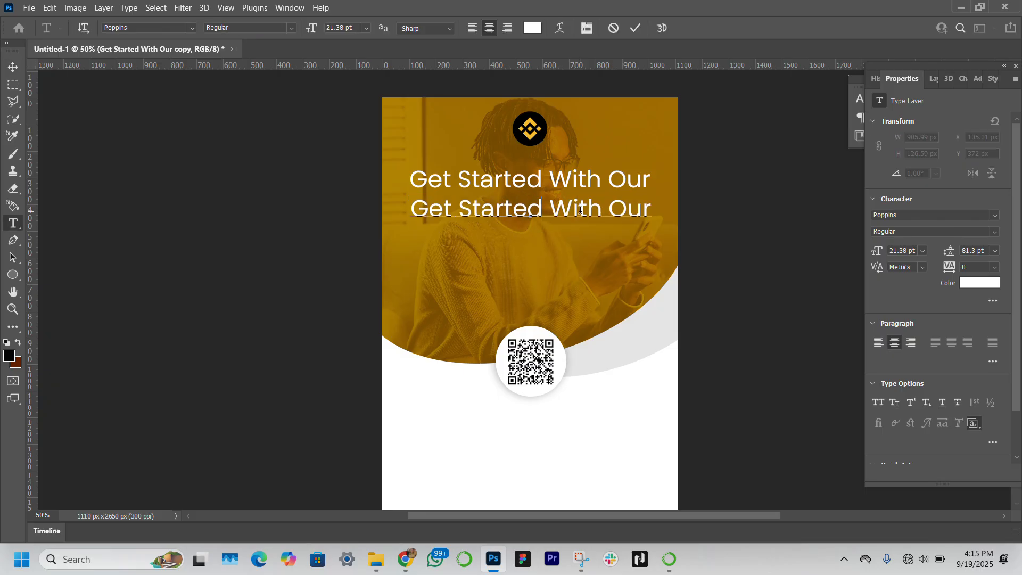
type("Mobile")
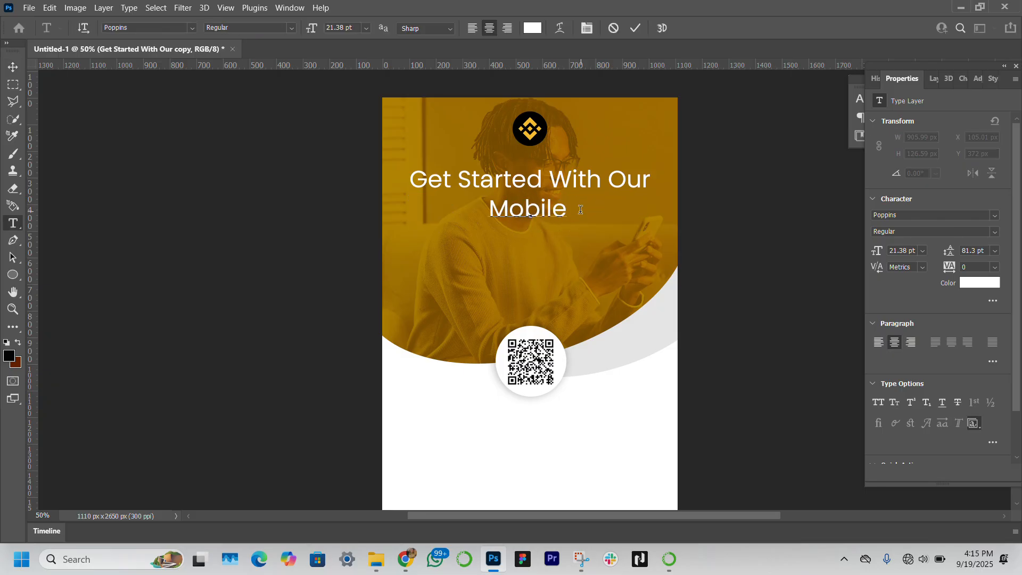
type(" App ")
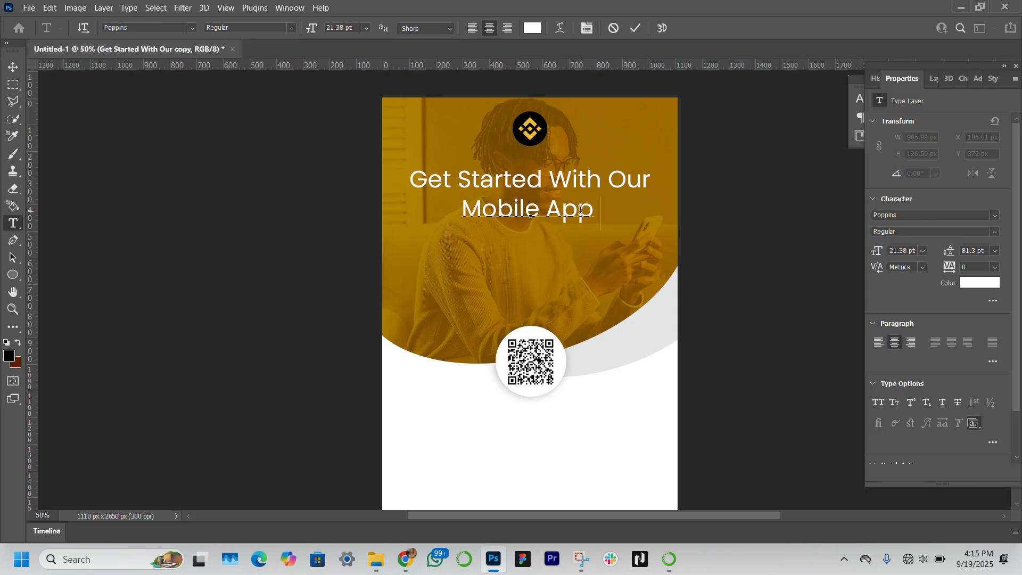
type("Toda")
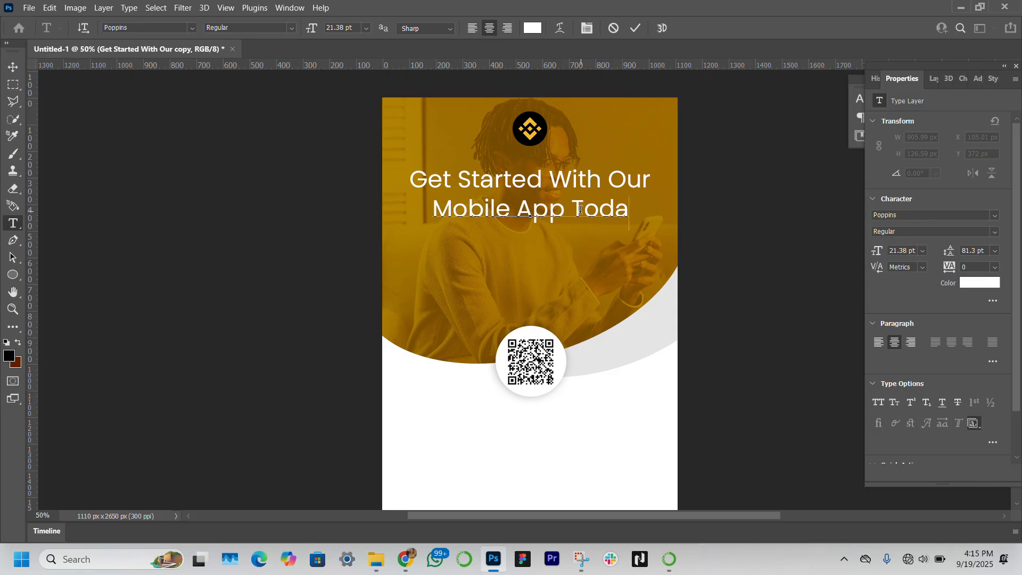
type("y!")
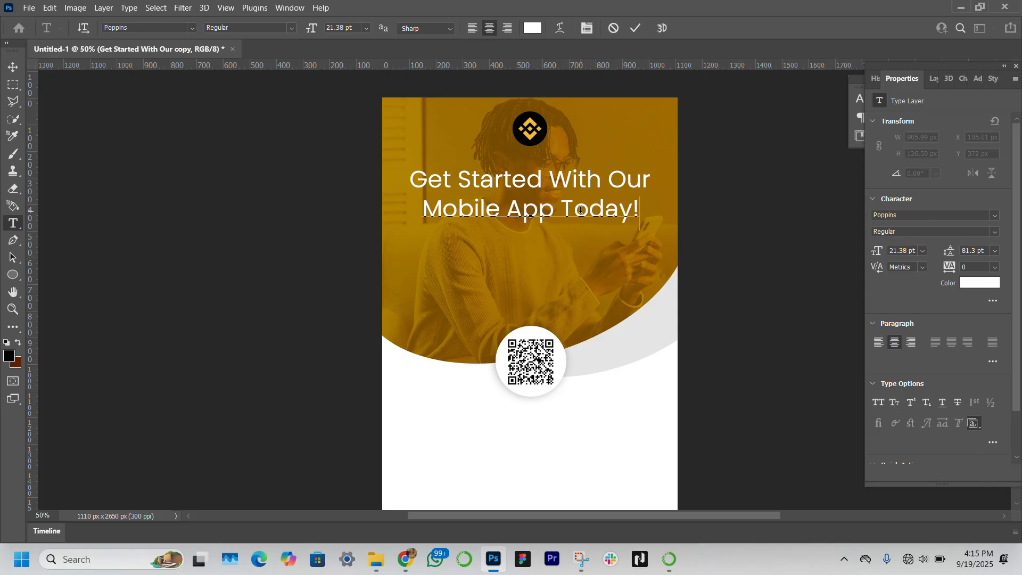
left_click(13, 66)
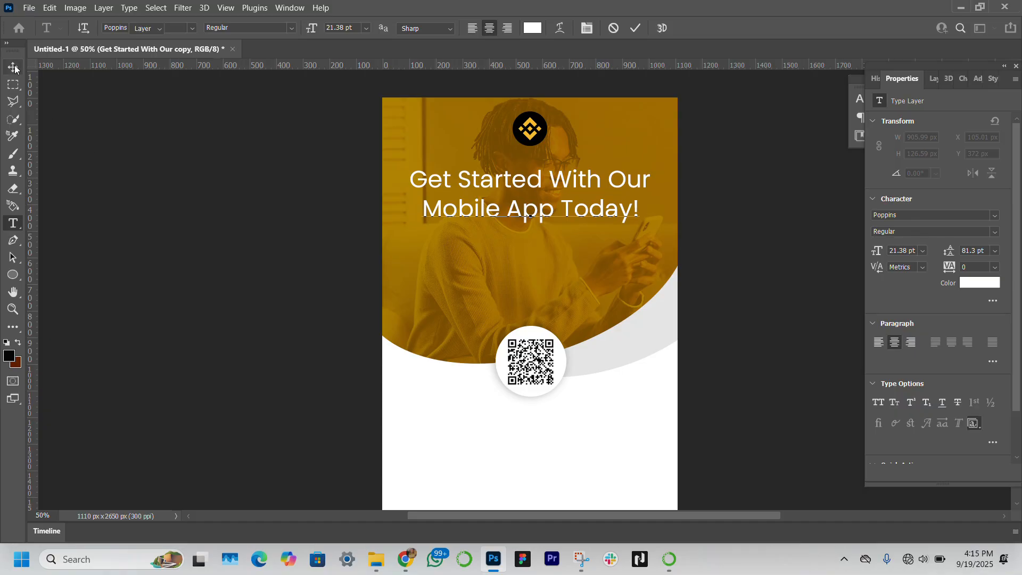
Step: Set the "Get Started With Our" line to the Poppins Medium font style
left_click(593, 170)
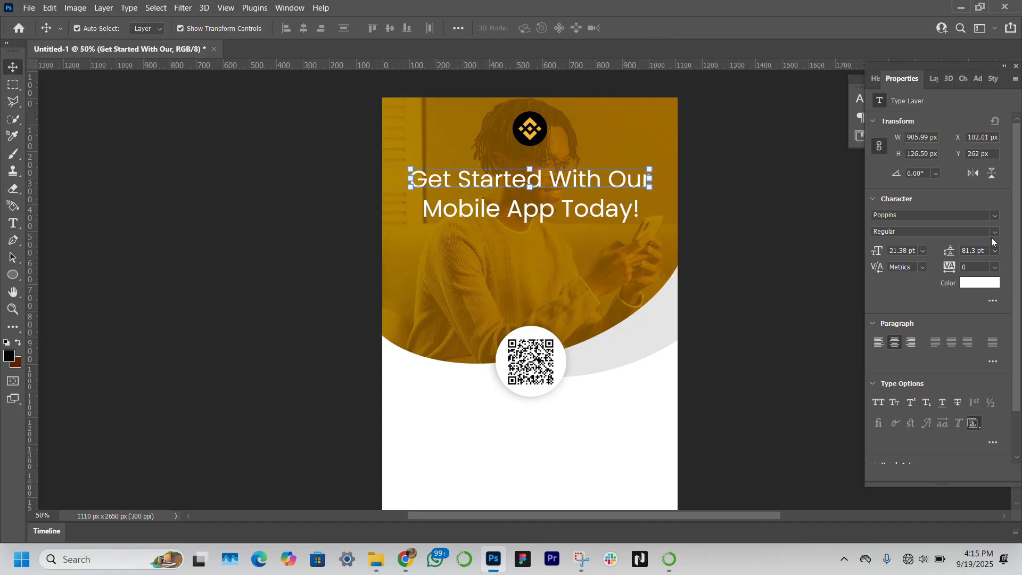
left_click(993, 234)
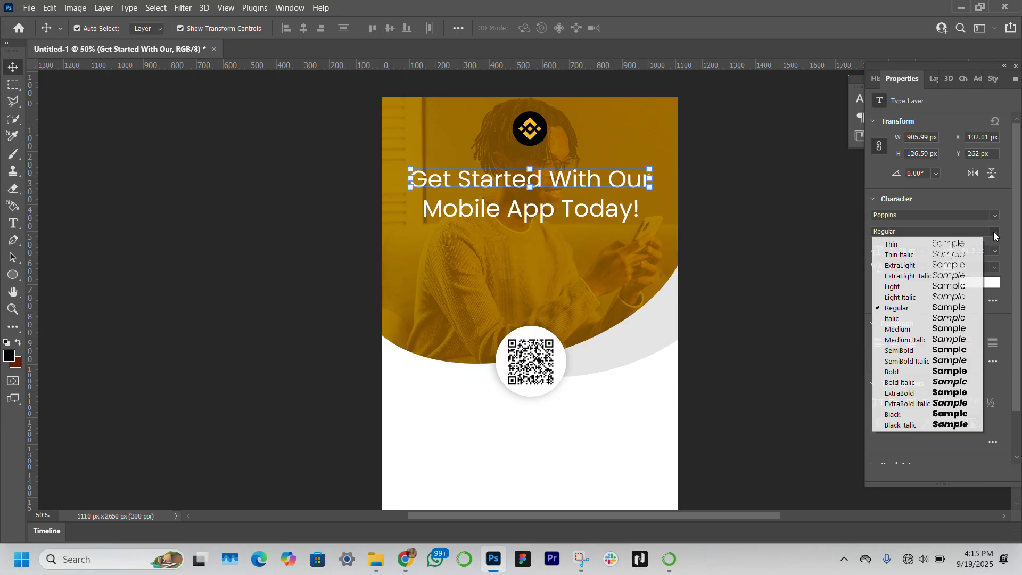
left_click(935, 328)
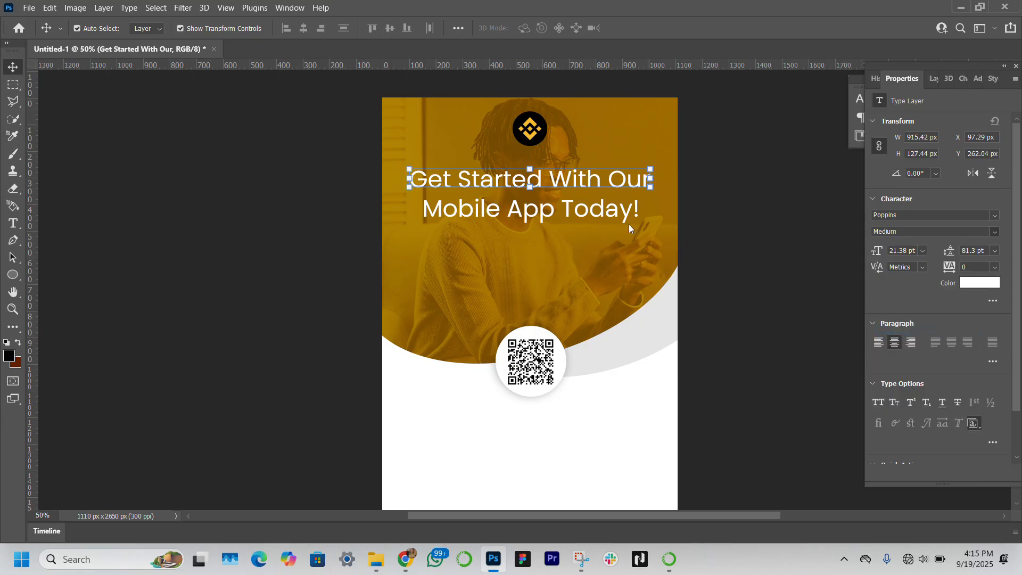
Step: Set the "Mobile App Today!" line to the Medium font style
left_click(568, 207)
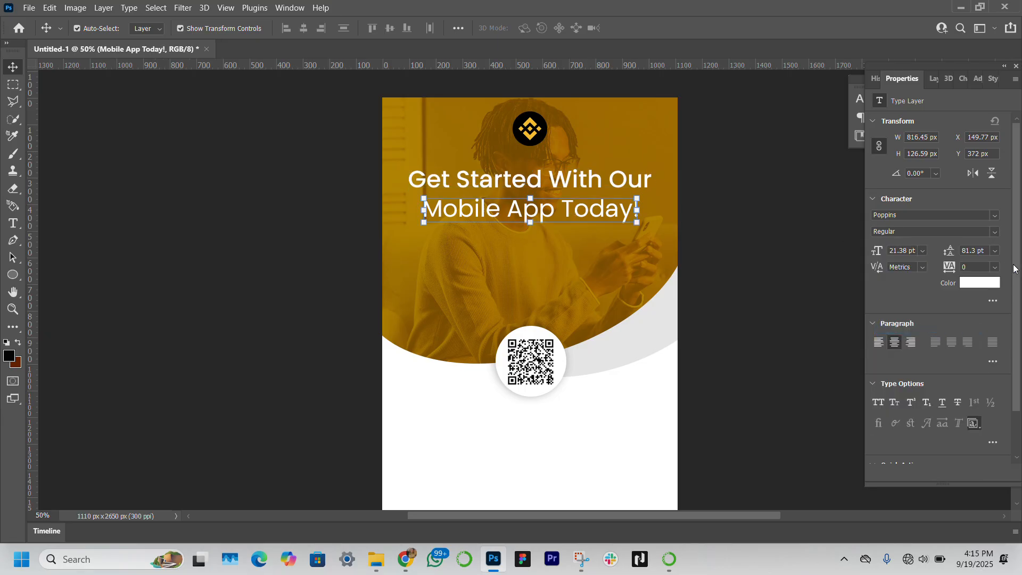
left_click(994, 234)
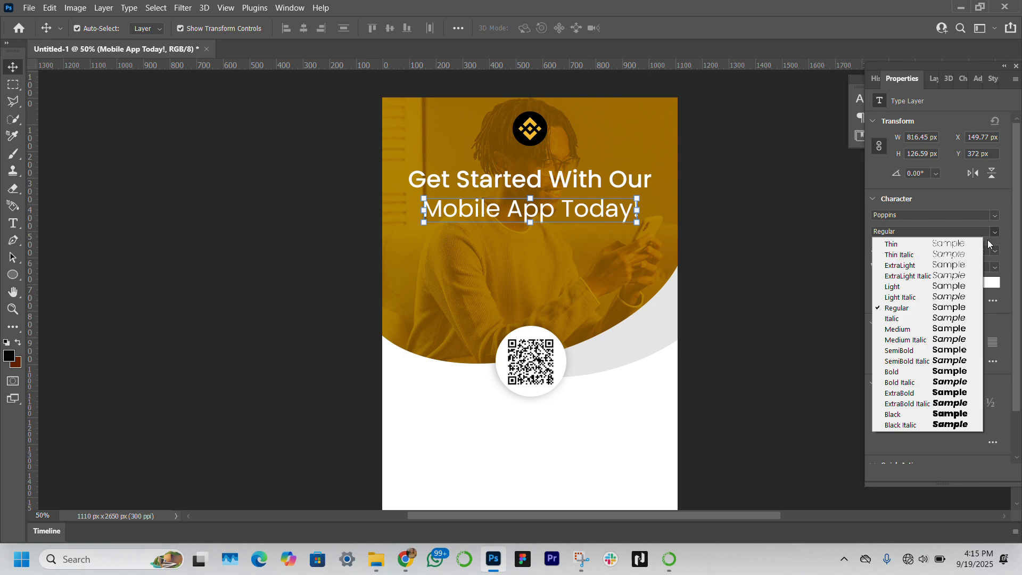
left_click(960, 329)
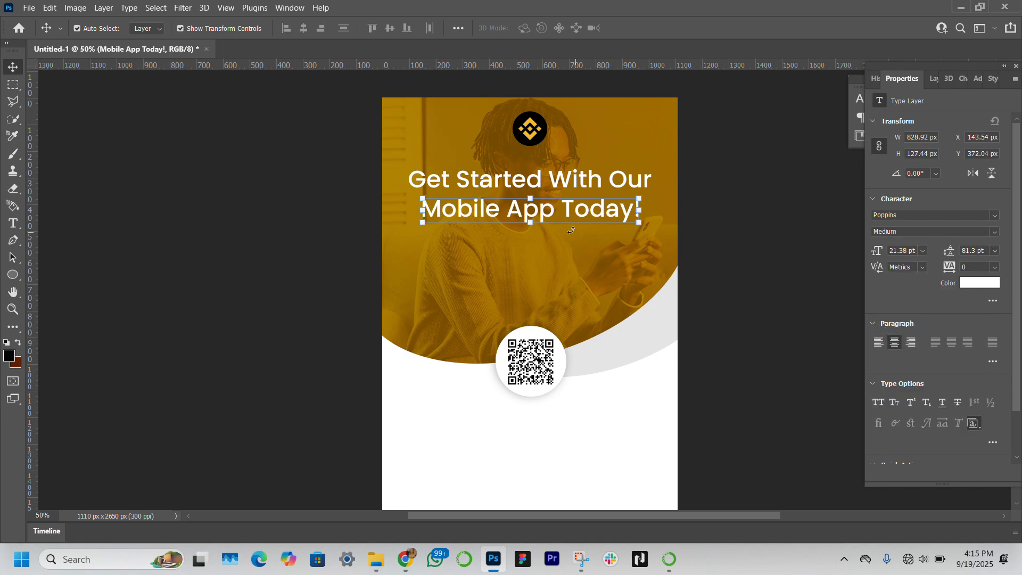
Step: Make the words "Mobile App" SemiBold within the second headline line
double_click(555, 208)
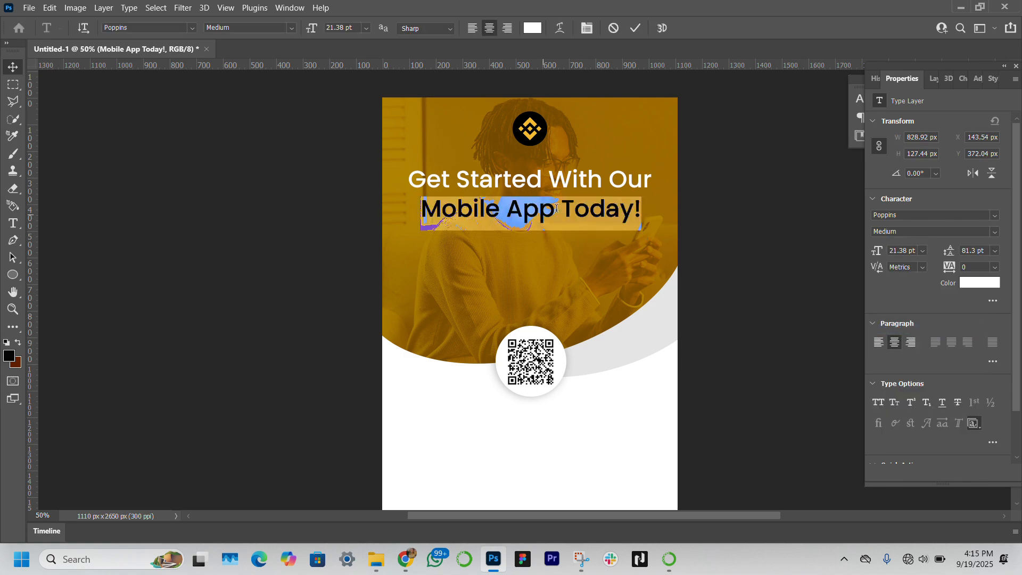
left_click(556, 208)
left_click_drag(555, 208, 427, 199)
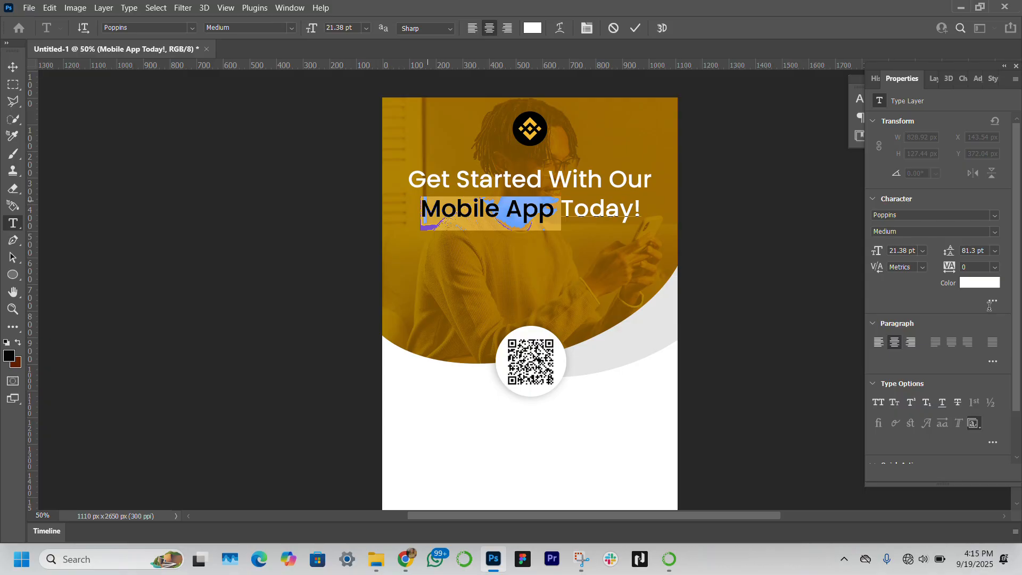
left_click(995, 232)
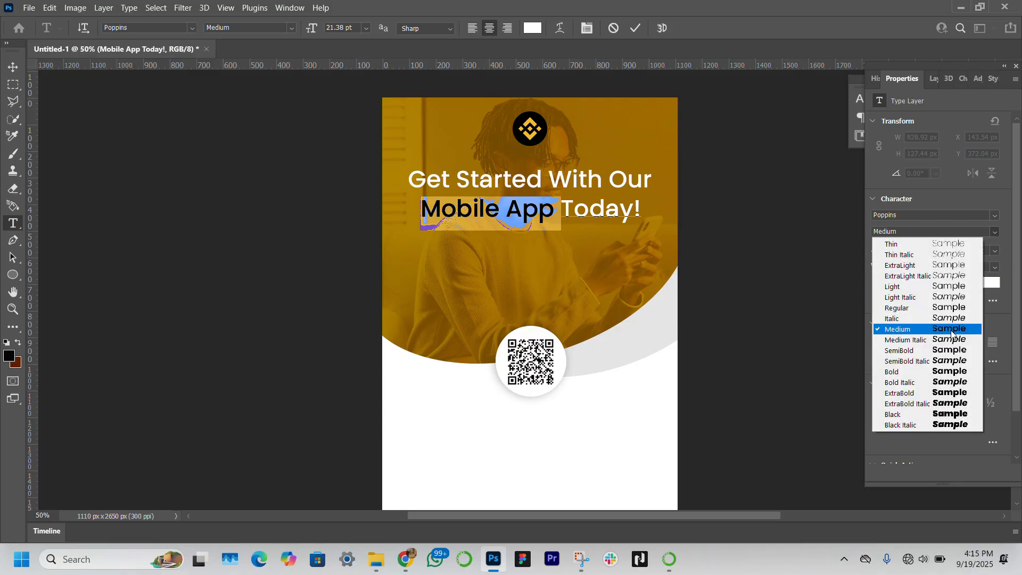
left_click(945, 350)
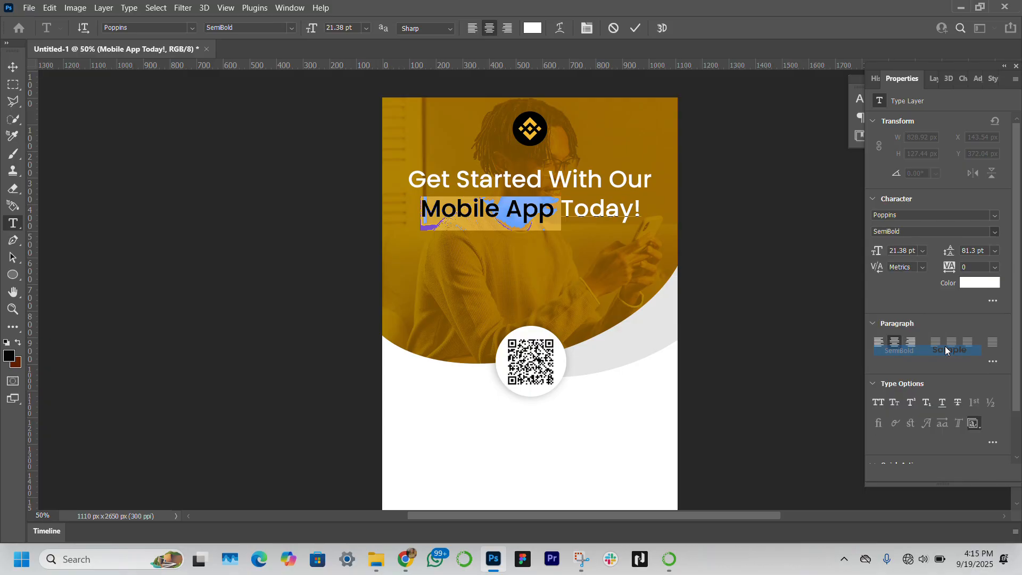
left_click(5, 67)
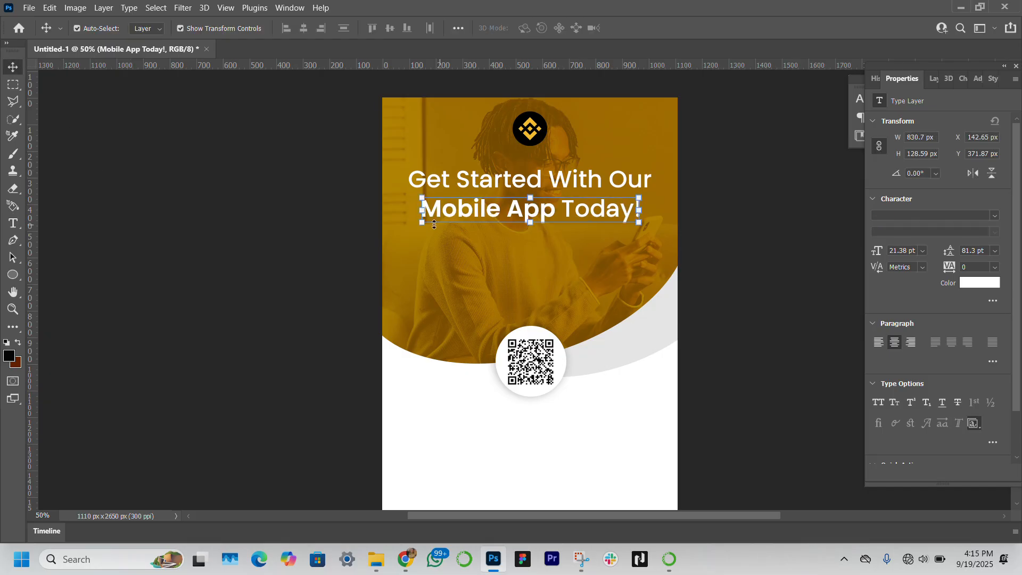
Step: Scale the "Mobile App Today!" line up to about 109%
left_click_drag(422, 209, 412, 211)
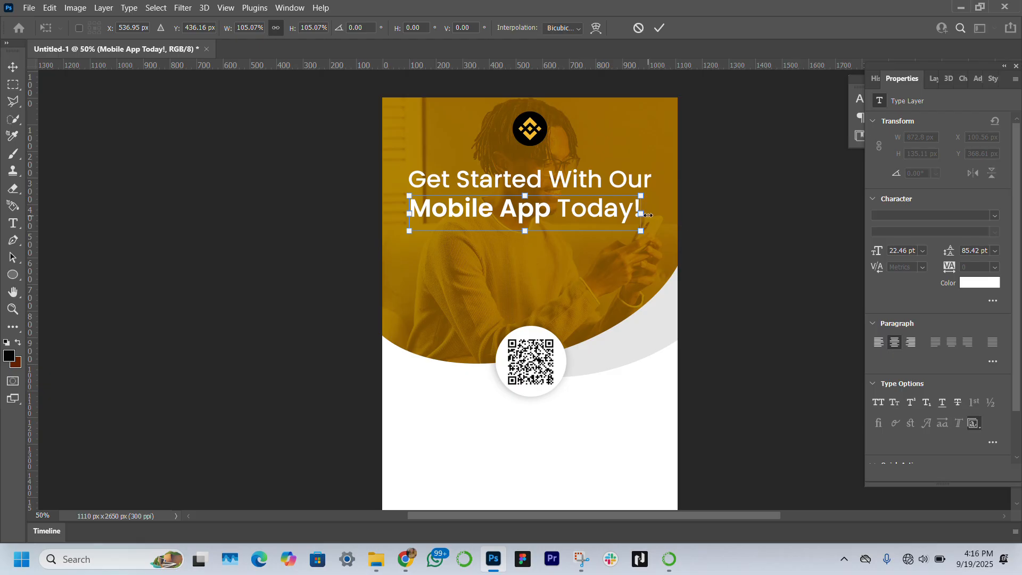
left_click_drag(642, 215, 651, 215)
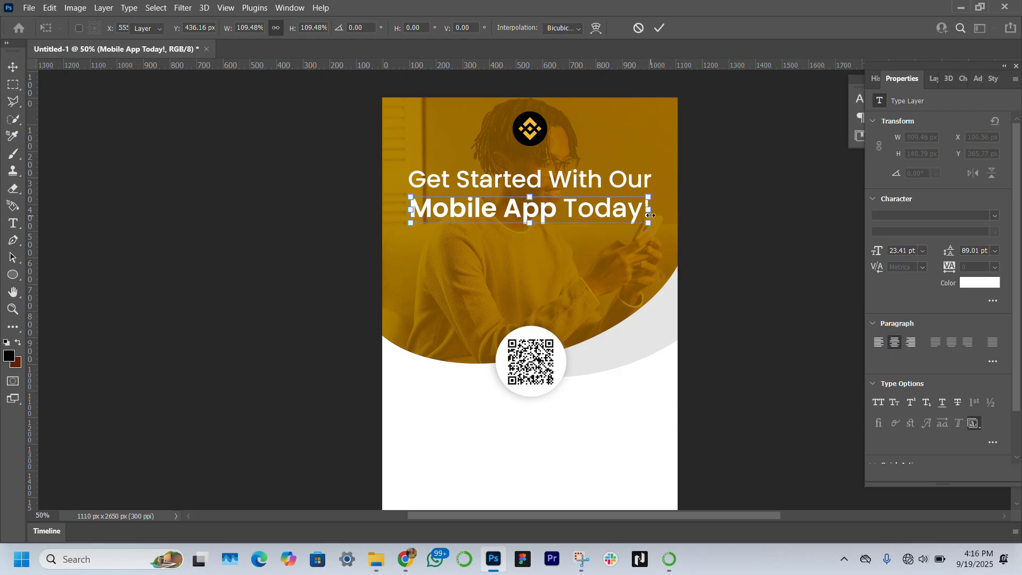
left_click(210, 303)
left_click(209, 303)
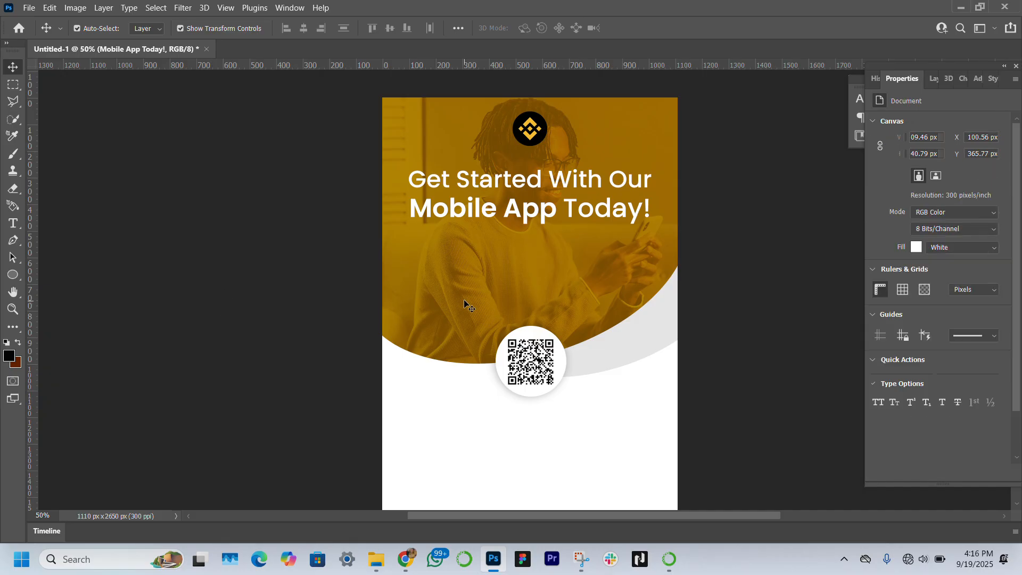
Step: Draw a black rectangle about 560 × 133 px over the words "Mobile App"
left_click(13, 275)
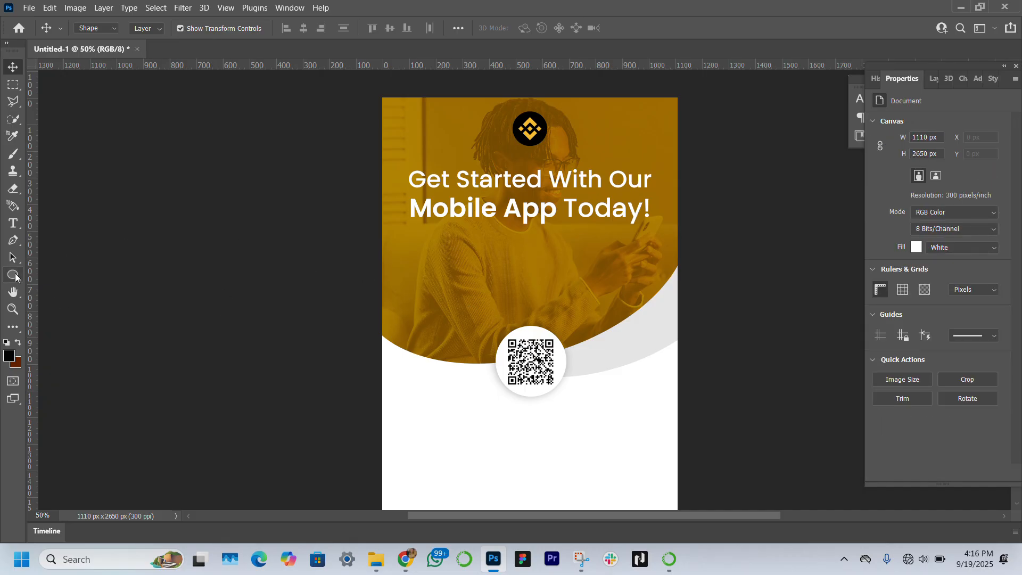
left_click(67, 273)
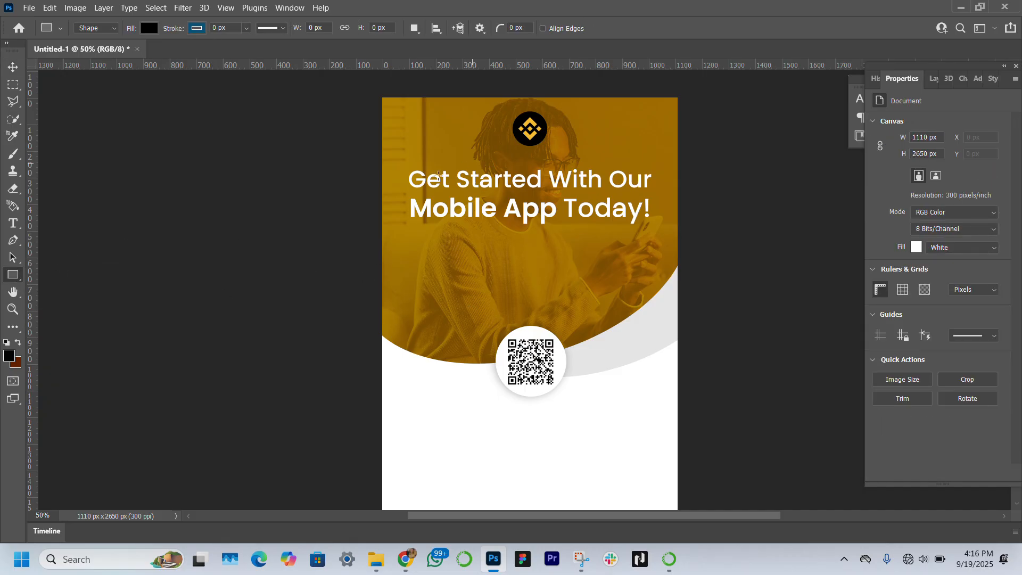
left_click_drag(410, 191, 558, 232)
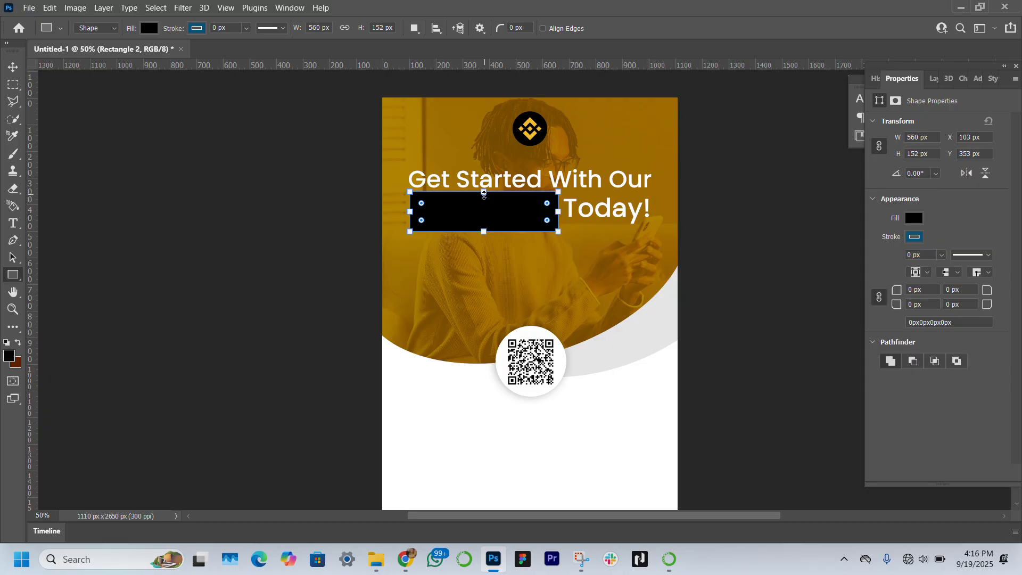
left_click_drag(483, 193, 483, 199)
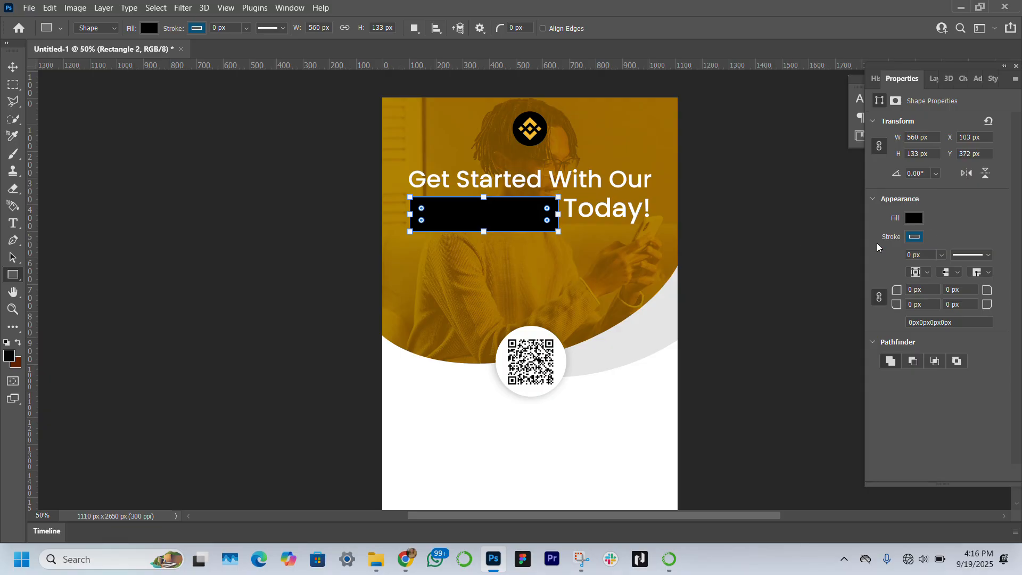
left_click(23, 67)
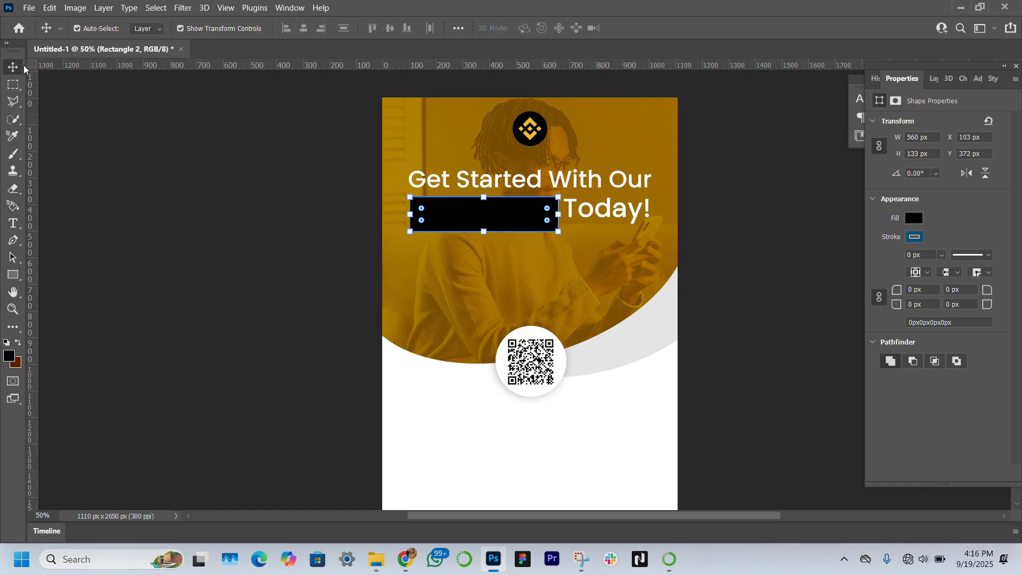
Step: Place the rectangle layer beneath the "Mobile App Today!" text layer and shift that text slightly upward
left_click(934, 79)
left_click_drag(983, 167, 937, 202)
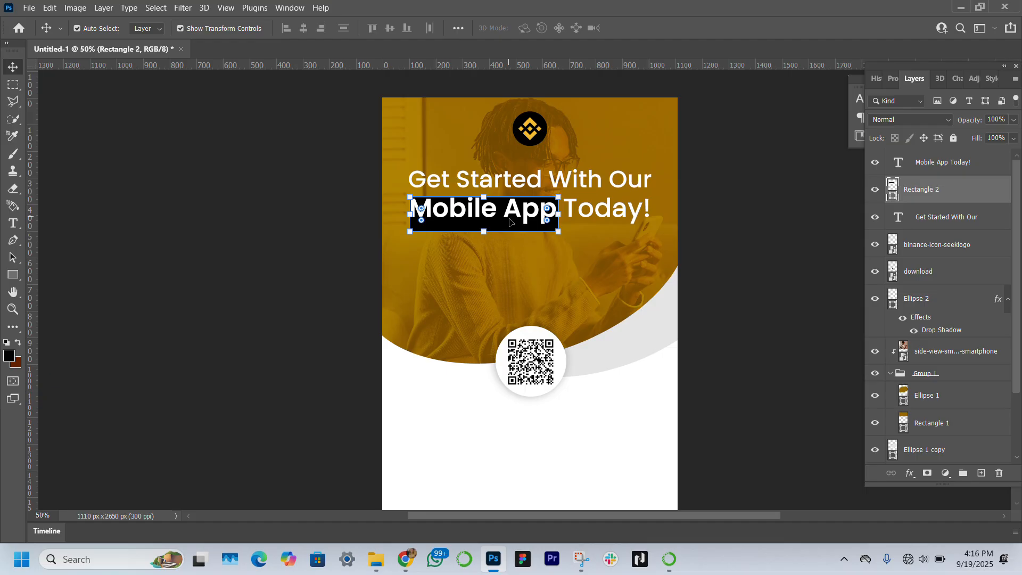
mouse_move(511, 226)
left_mouse_down()
mouse_move(507, 219)
mouse_move(519, 220)
left_mouse_up()
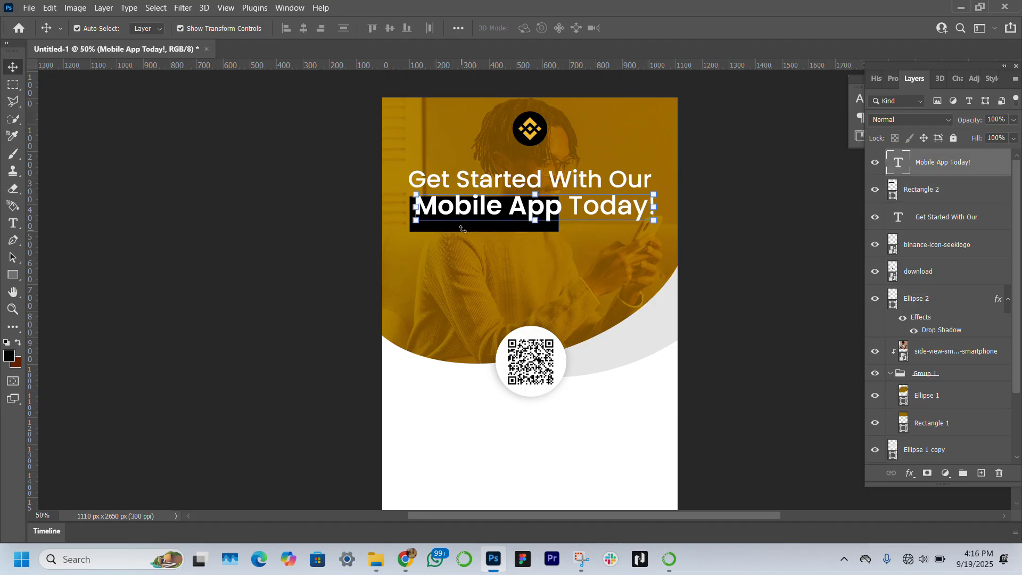
Step: Hide the "Mobile App Today!" text layer and select the rectangle
left_click(872, 166)
left_click(519, 223)
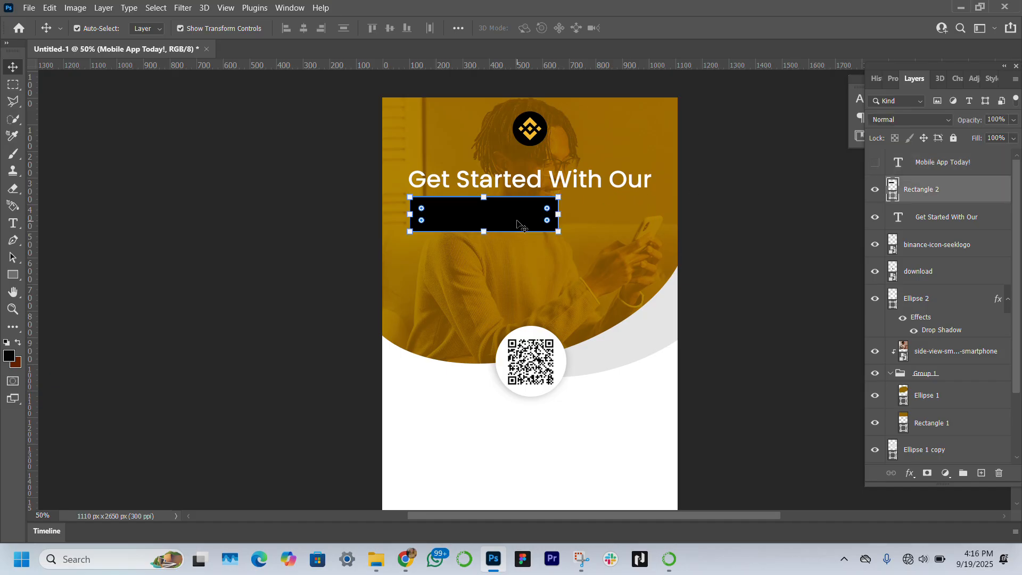
Step: Nudge the black rectangle upward, widen it slightly, and show the "Mobile App Today!" text layer again
key("Up")
key("Up")
key("Up")
key("Up")
key("Up")
key("Up")
key("Up")
key("Up")
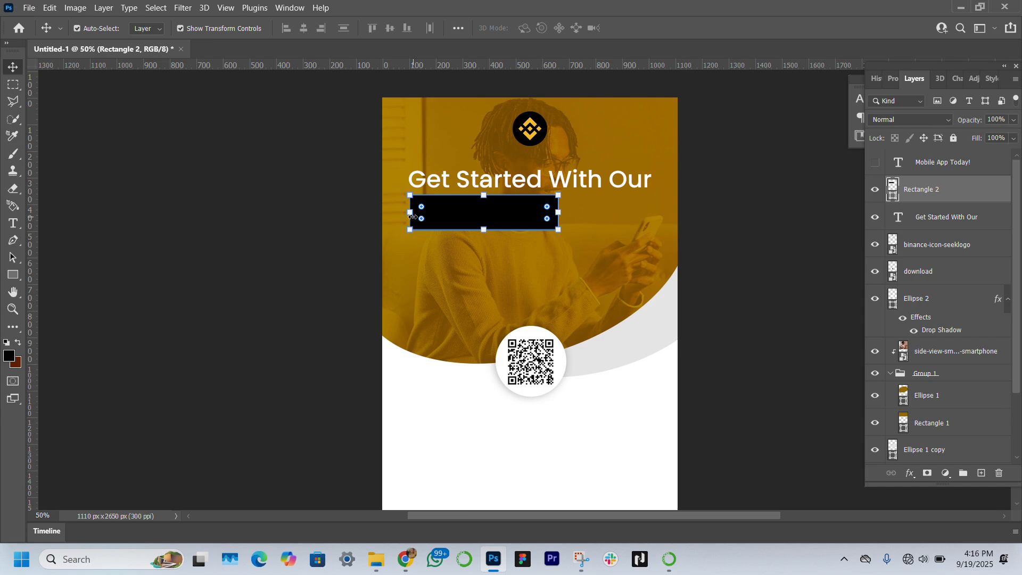
left_click_drag(413, 217, 415, 219)
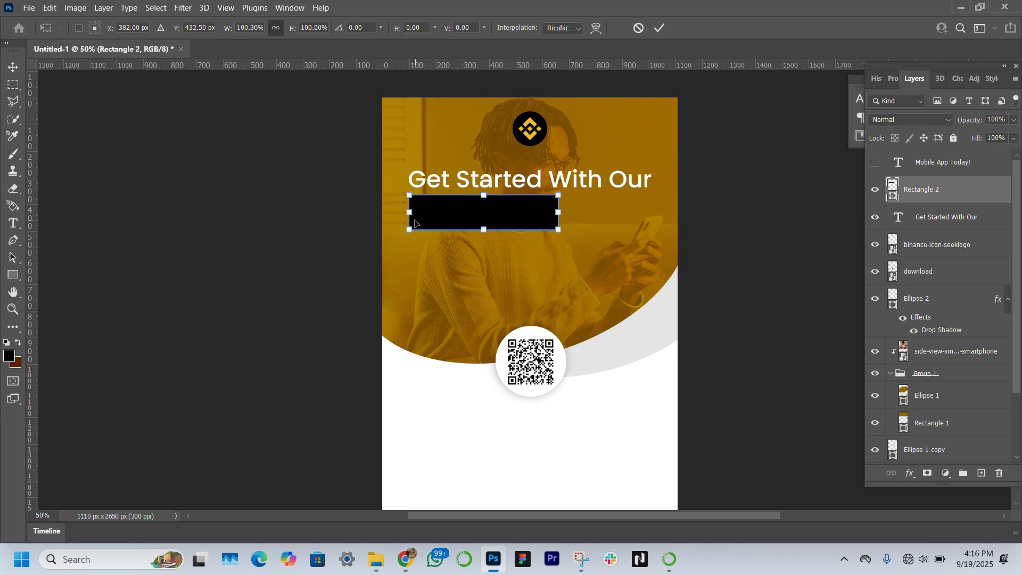
left_click(875, 163)
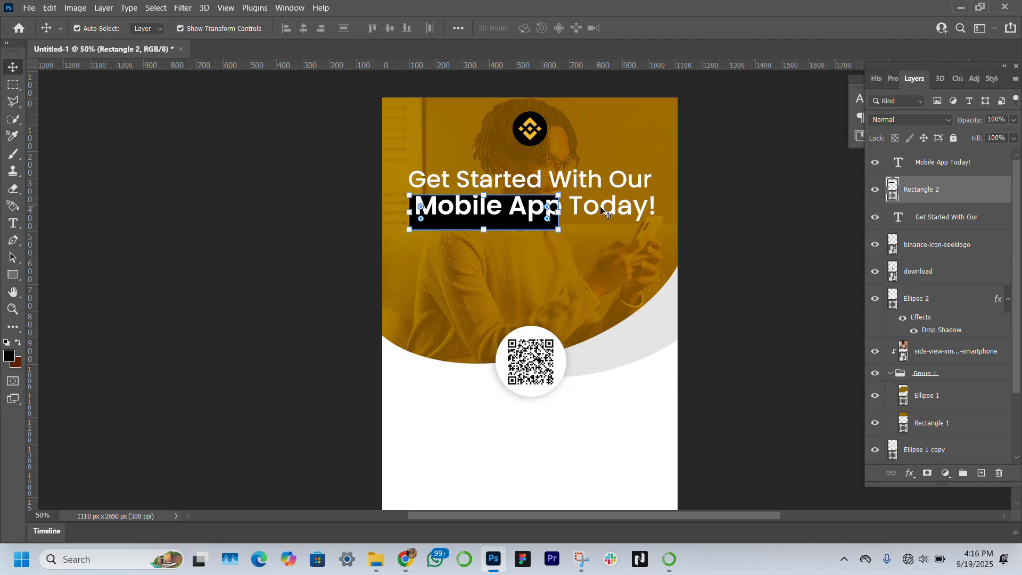
Step: Select the rectangle layer and nudge it up and right so it sits behind the words "Mobile App"
left_click(602, 211)
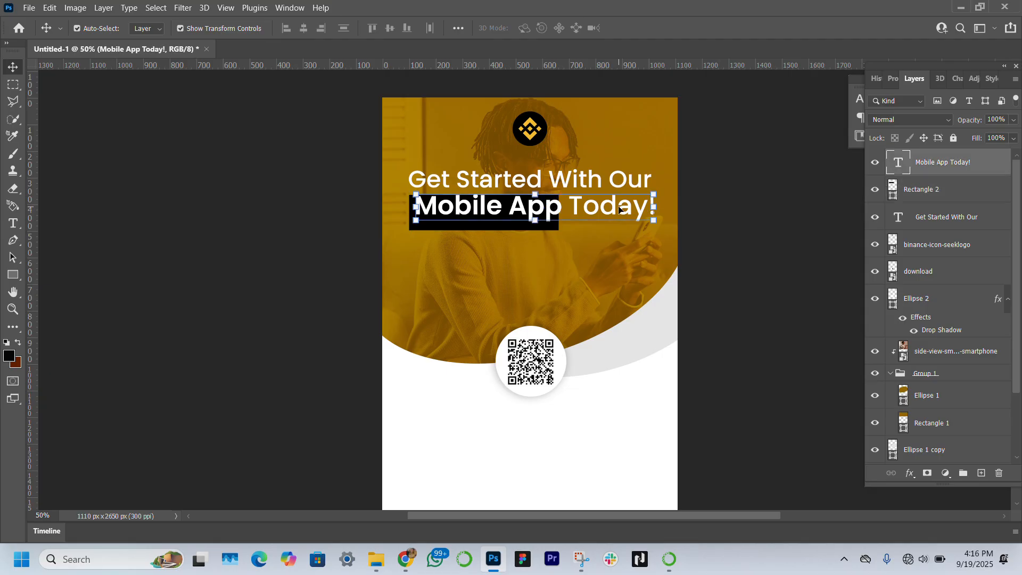
left_click(946, 189)
key("Up")
key("Up")
key("Up")
key("Up")
key("Up")
key("Up")
key("Up")
key("Up")
key("Up")
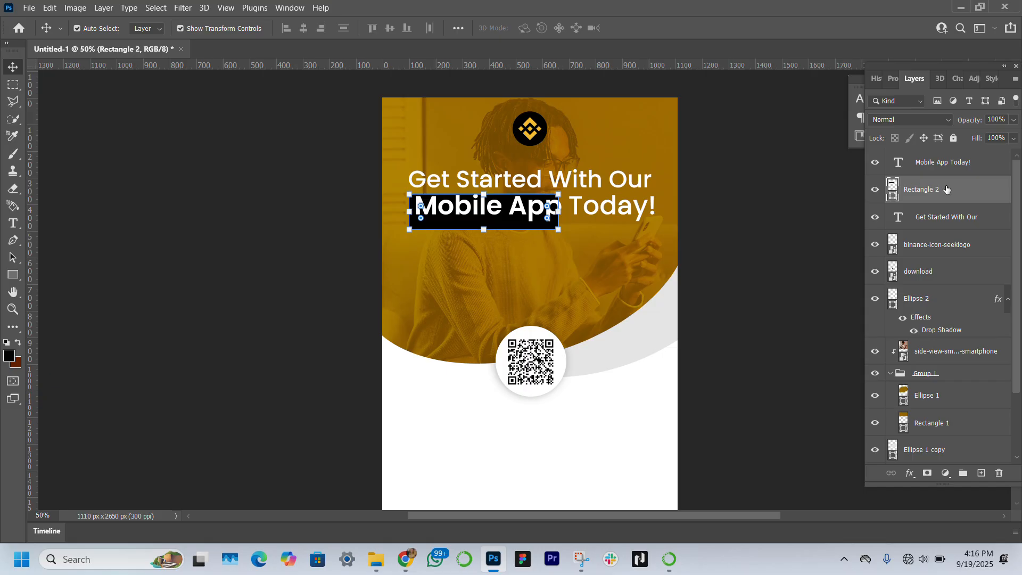
key("Up")
key("Up")
key("Up")
key("Up")
key("Up")
key("Up")
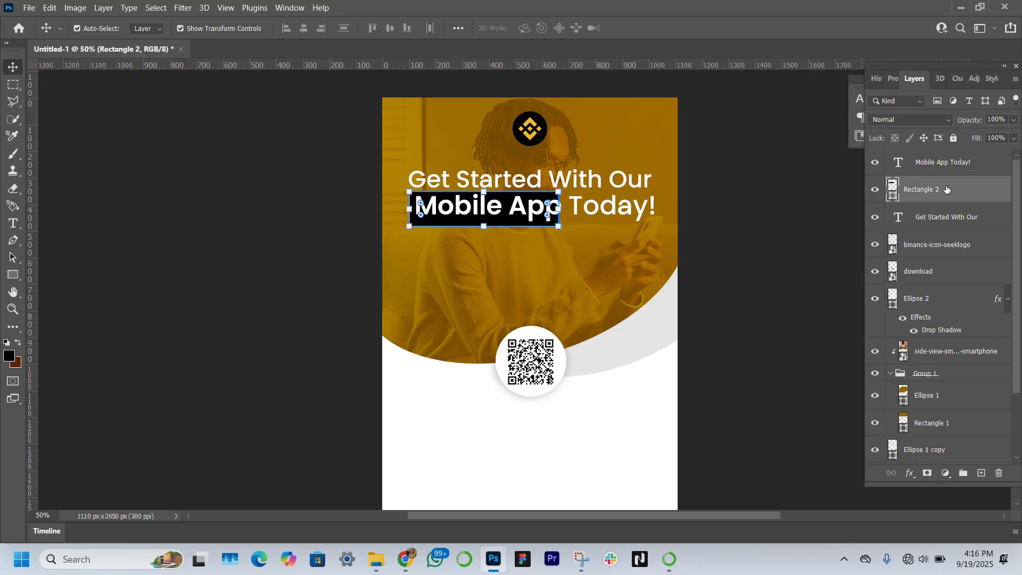
key("Right")
key("Right")
key("Right")
key("Right")
key("Right")
key("Right")
key("Right")
key("Right")
key("Up")
key("Up")
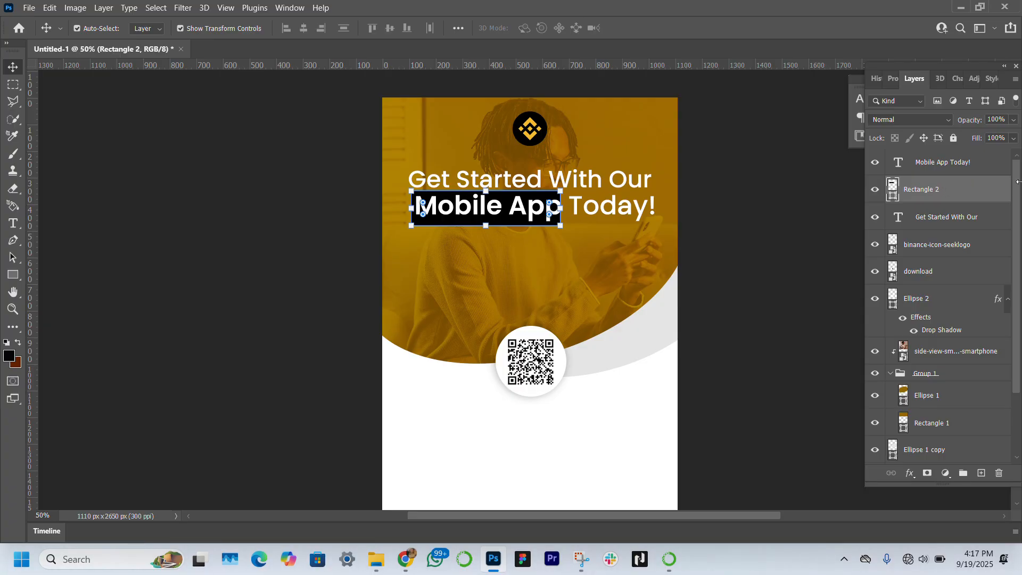
Step: Scale the "Mobile App Today!" line down to about 97.8%
left_click(631, 215)
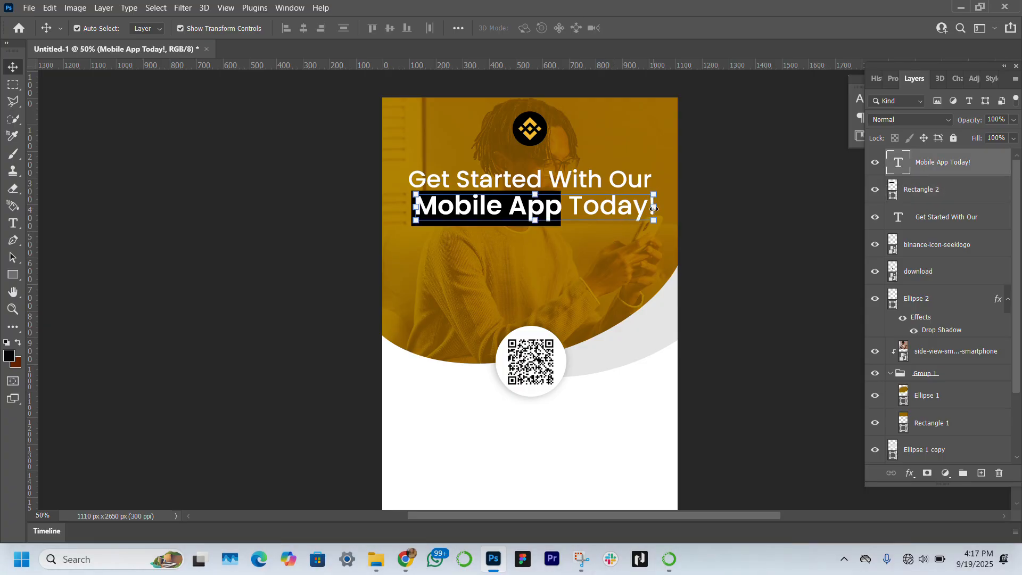
left_click(654, 209)
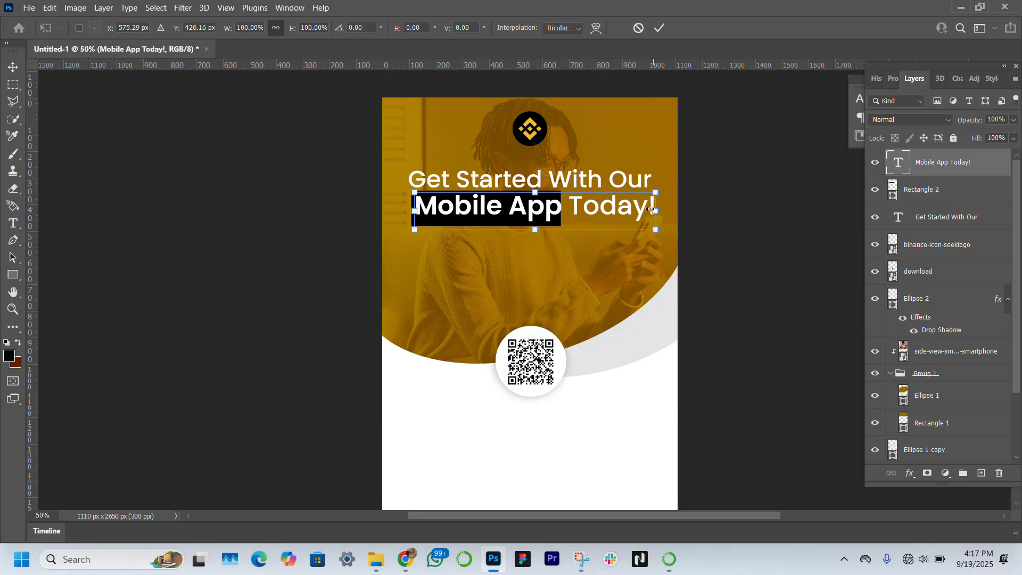
left_click_drag(650, 209, 649, 210)
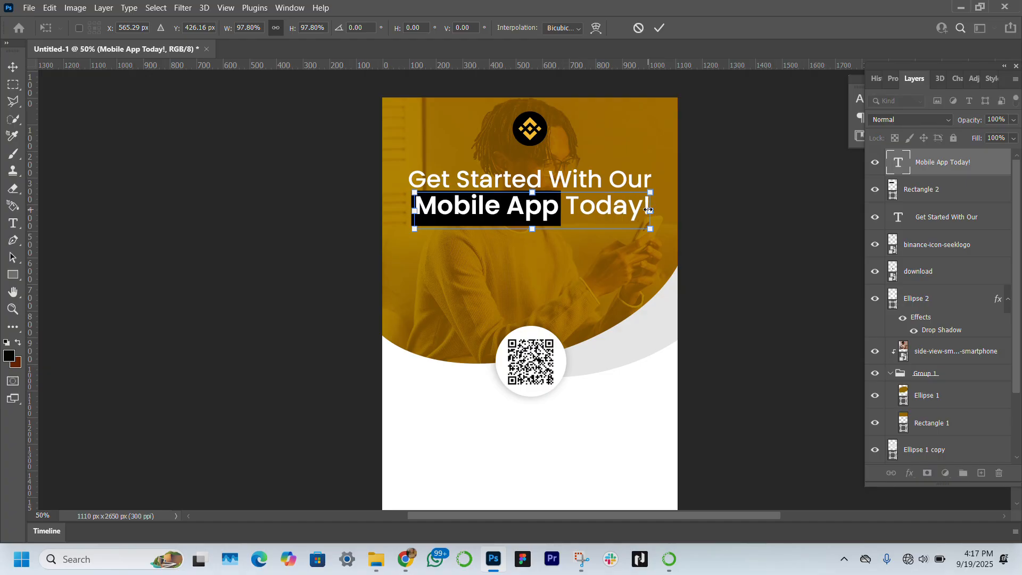
key("Return")
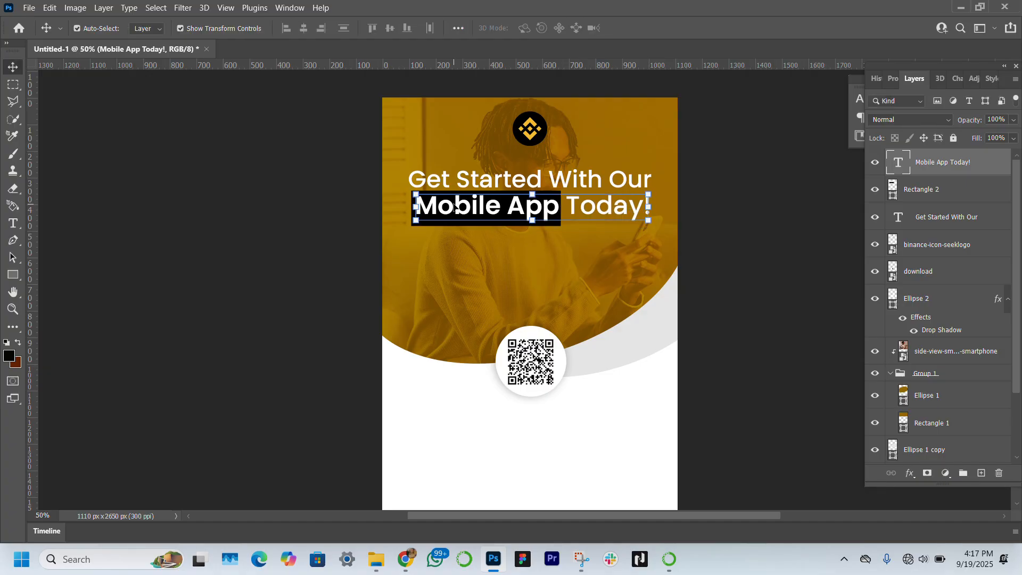
Step: Create a paragraph text box of placeholder Lorem ipsum text below the headline, spanning the header's width
left_click(182, 315)
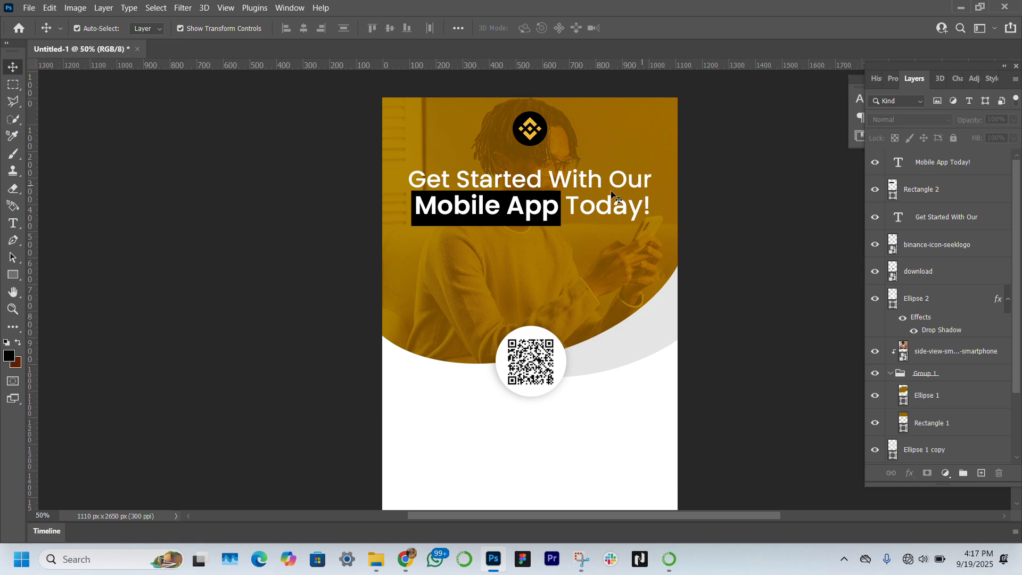
left_click(20, 223)
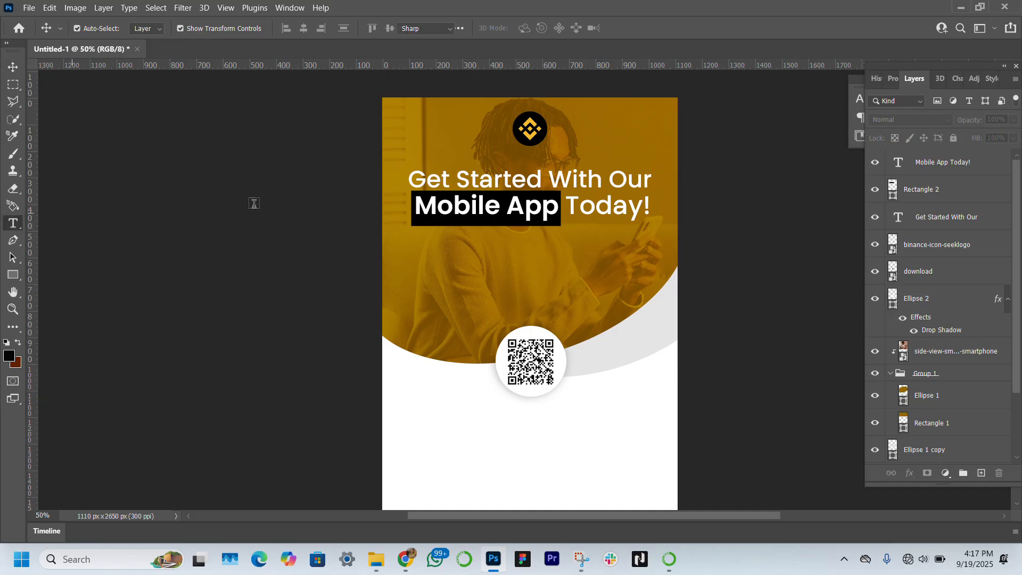
left_click_drag(415, 248, 656, 295)
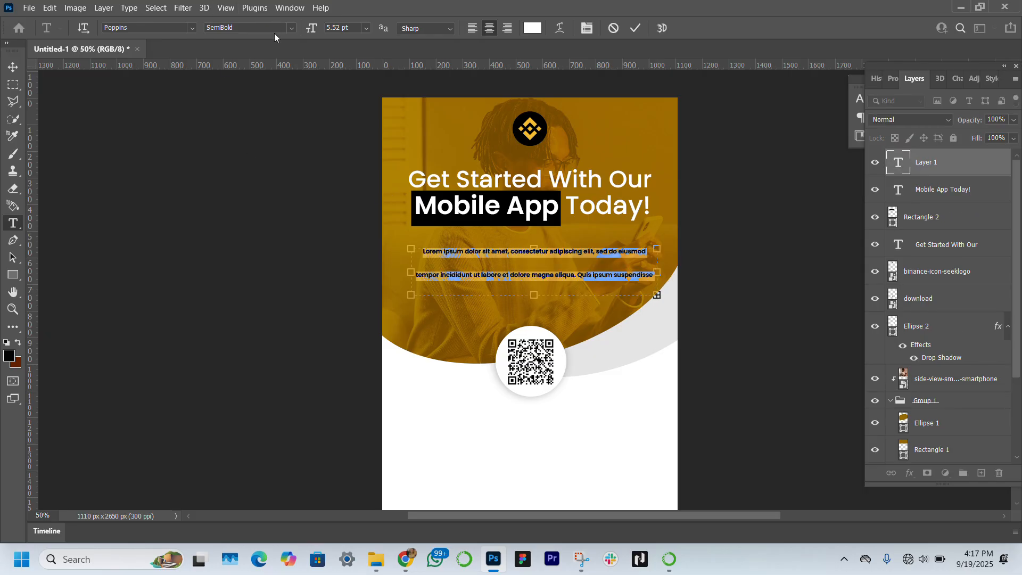
left_click(288, 27)
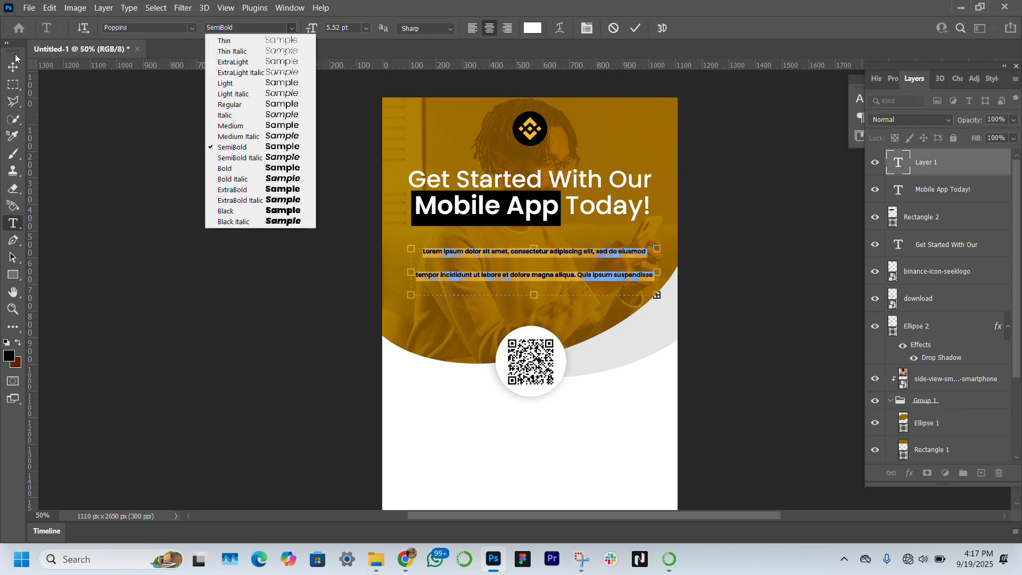
left_click(11, 74)
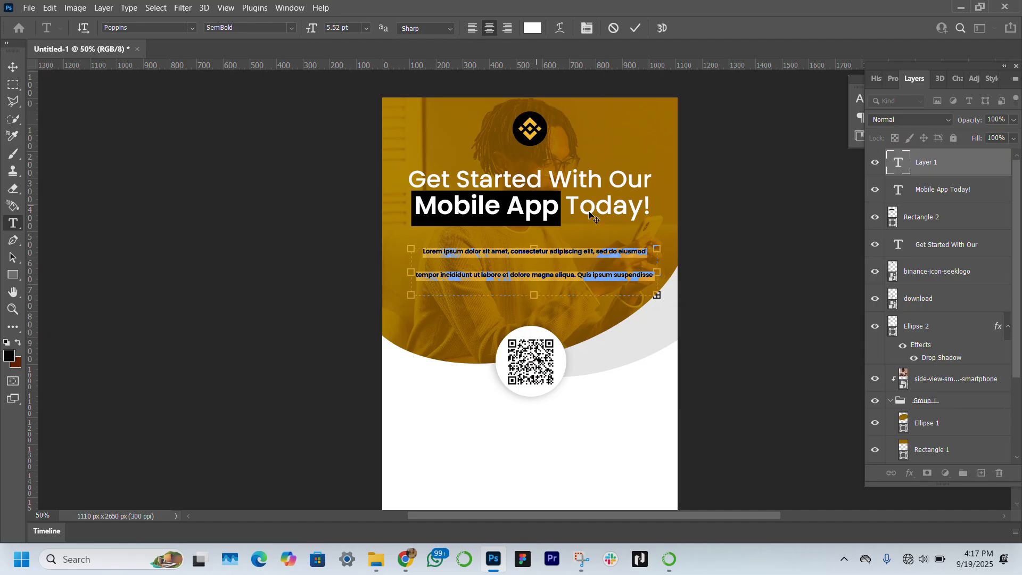
left_click(13, 67)
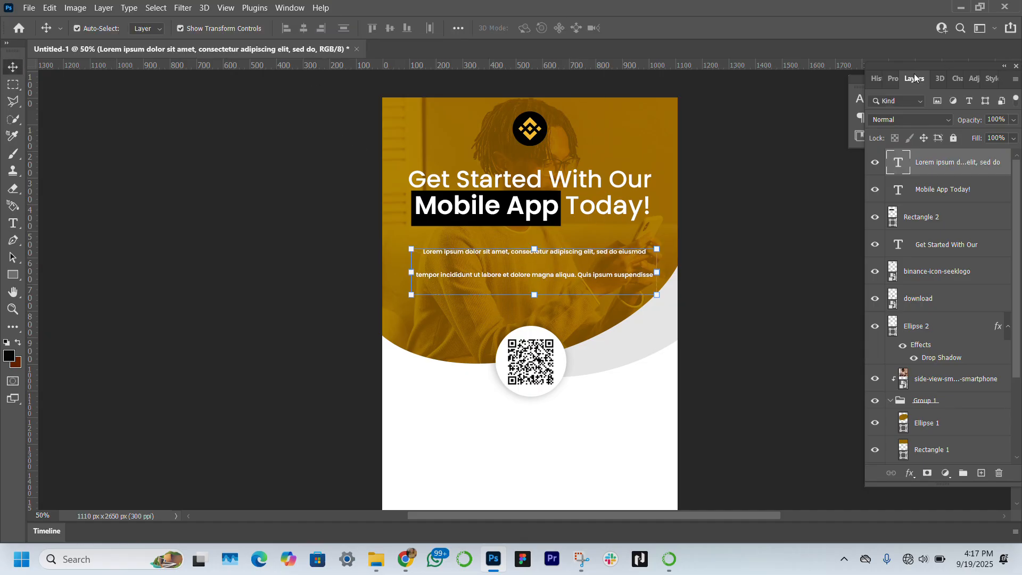
Step: Set the paragraph text to Poppins Regular with 13 pt leading and full justification
left_click(892, 78)
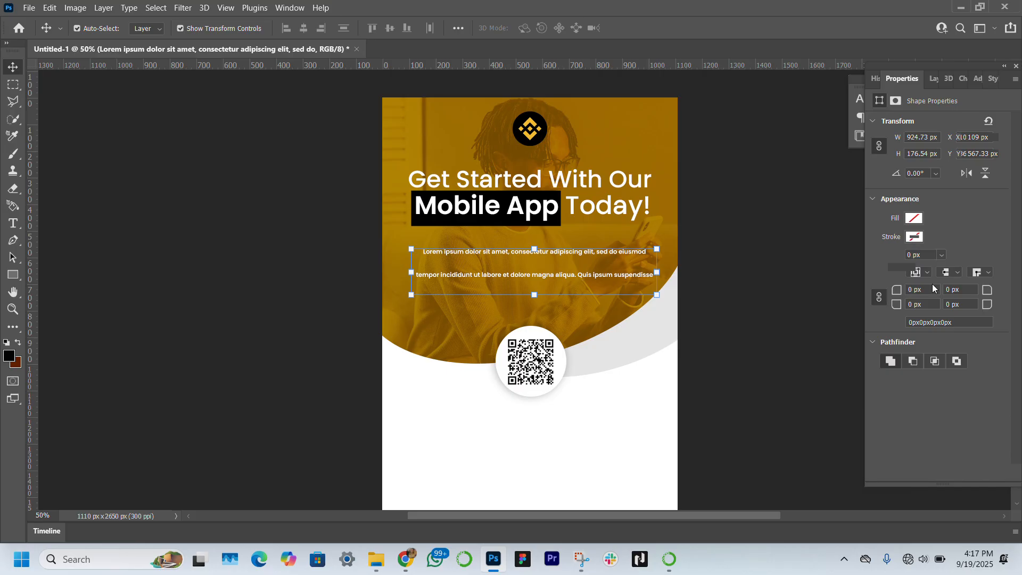
left_click(994, 232)
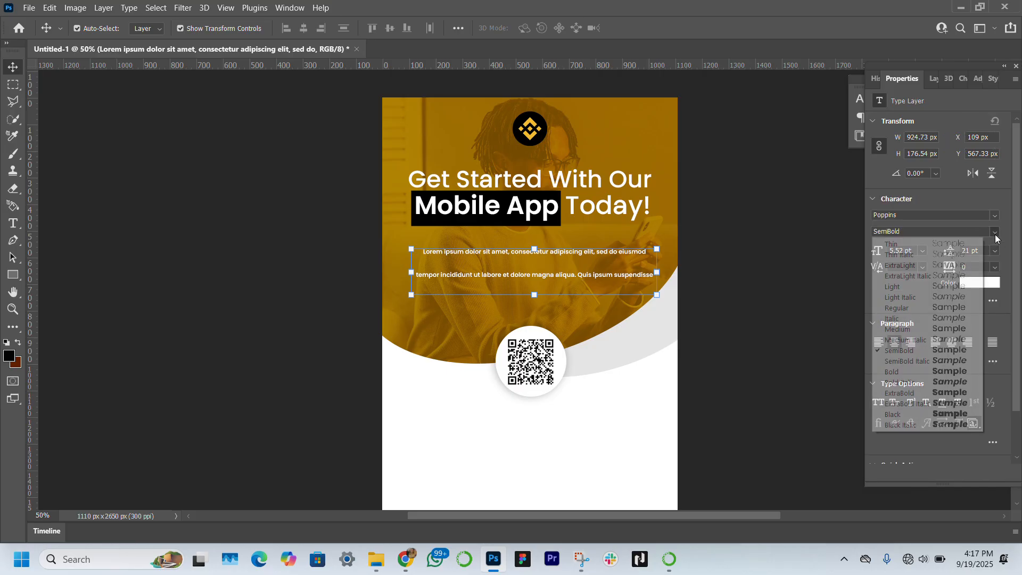
left_click(921, 307)
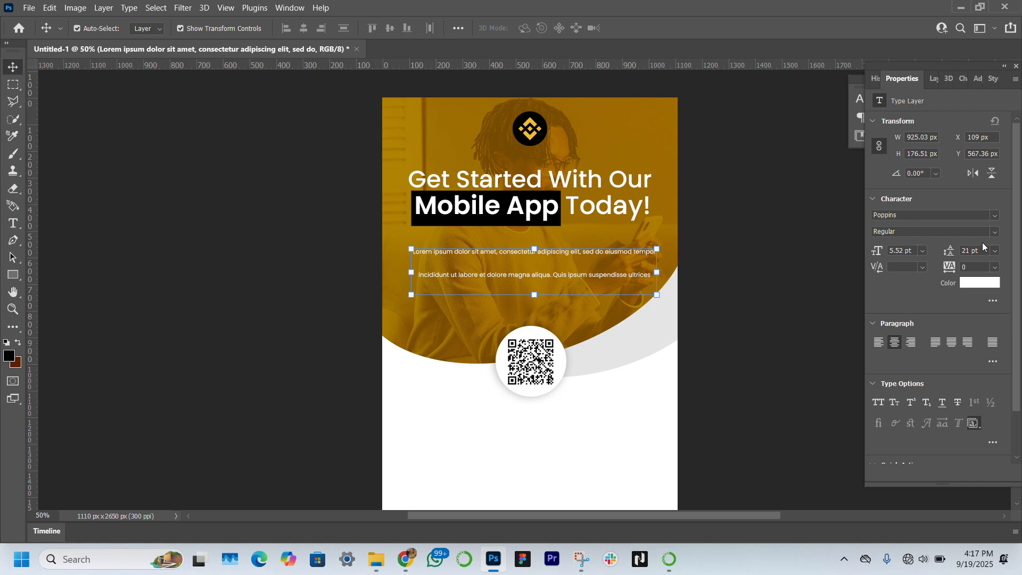
left_click_drag(951, 249, 946, 250)
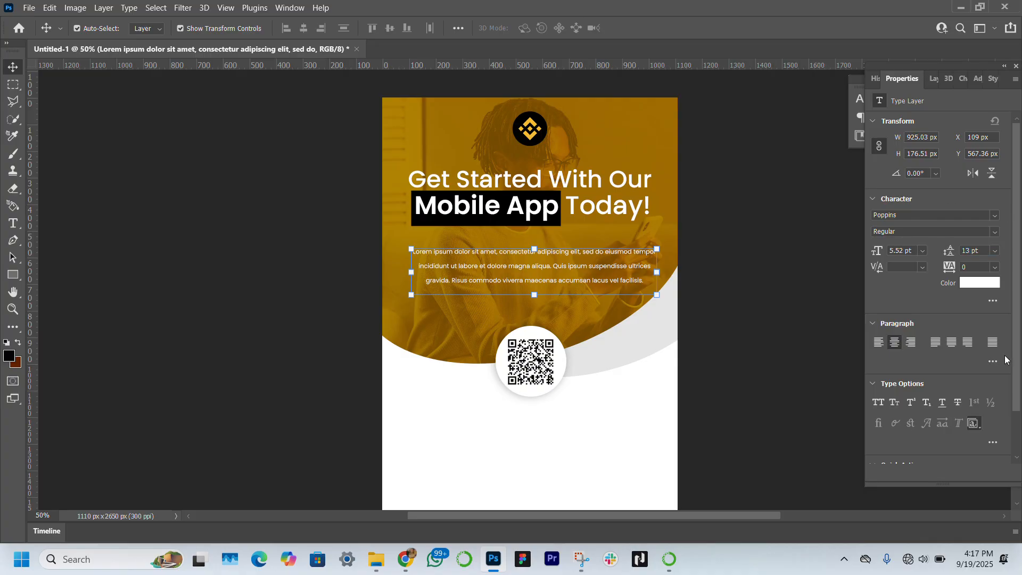
left_click(992, 343)
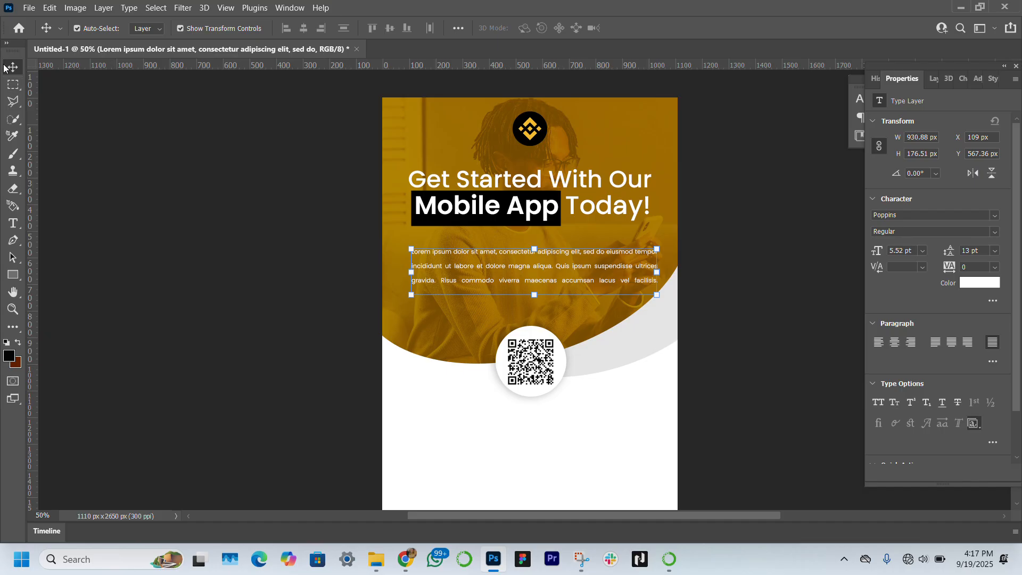
Step: Select the "Mobile App Today!" text together with its rectangle and nudge both slightly downward
left_click(136, 208)
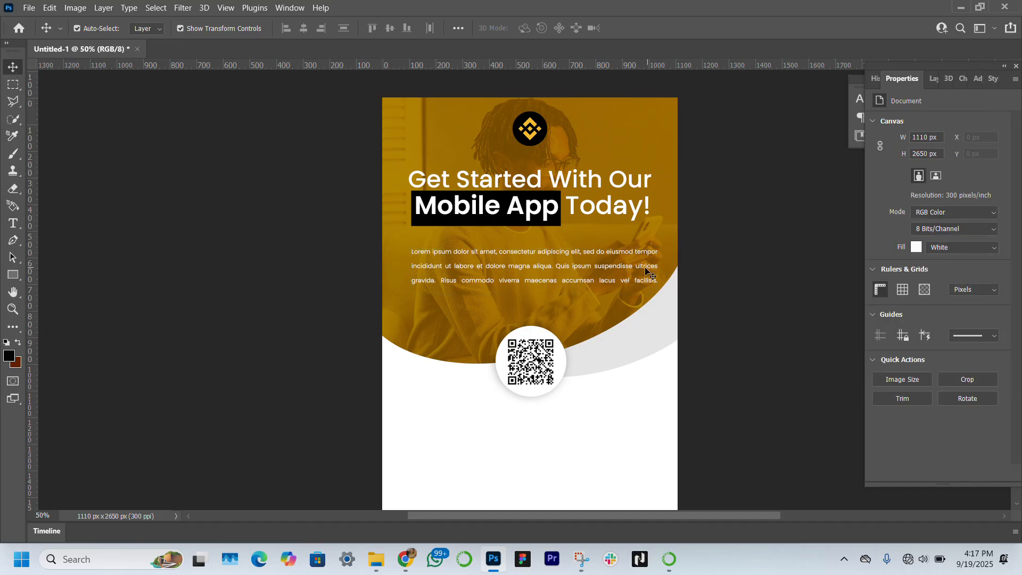
left_click(617, 207)
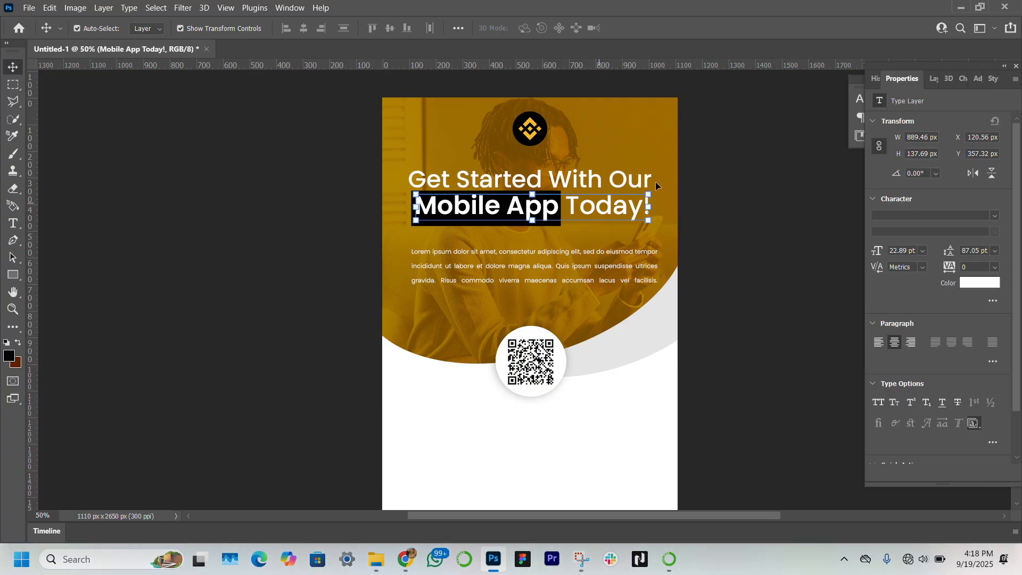
left_click(936, 78)
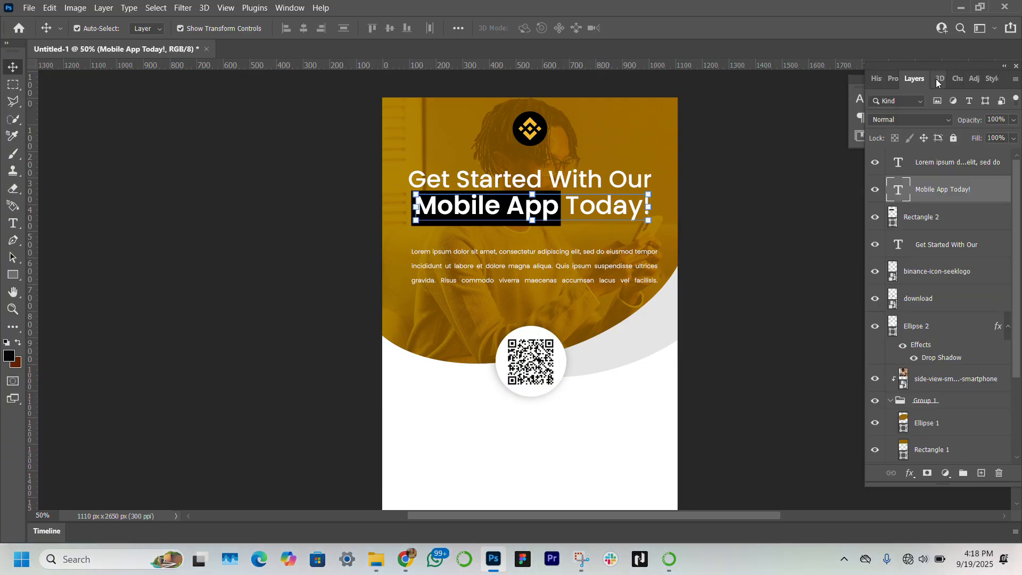
left_click(935, 215, "ctrl")
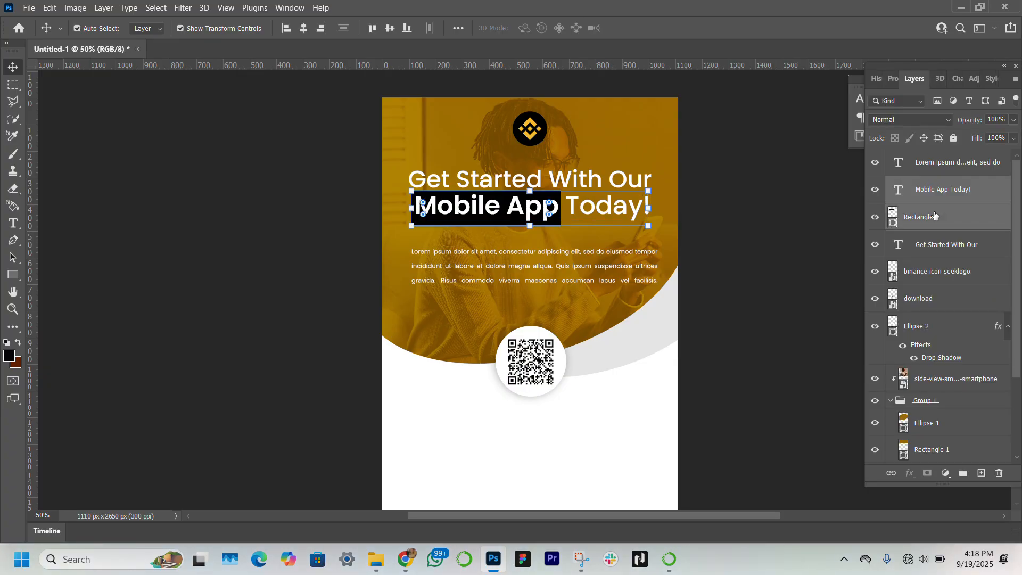
key("Down")
key("Down")
key("Down")
key("Down")
key("Down")
key("Down")
key("Down")
key("Down")
key("Down")
key("Down")
key("Down")
key("Down")
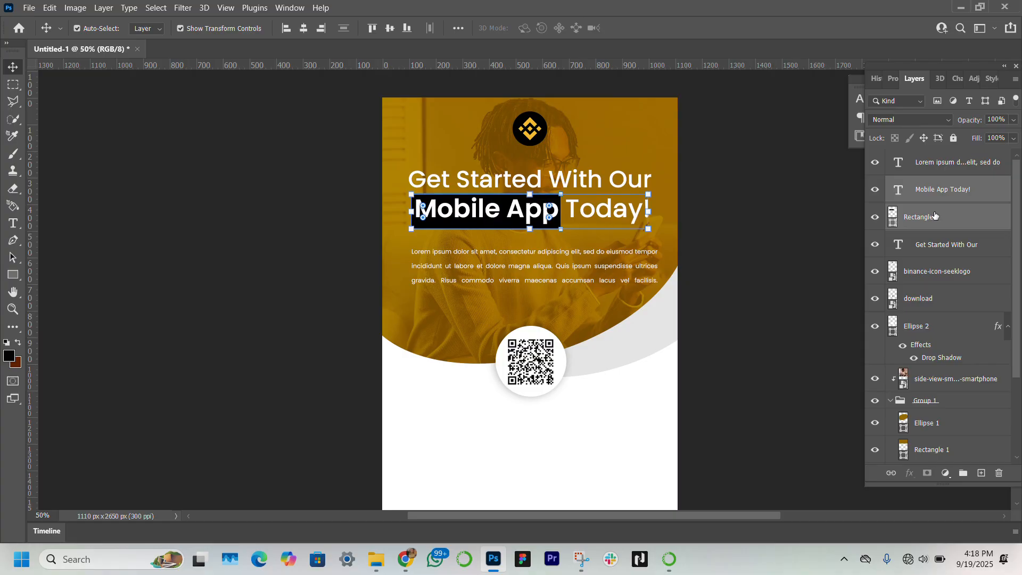
left_click(214, 304)
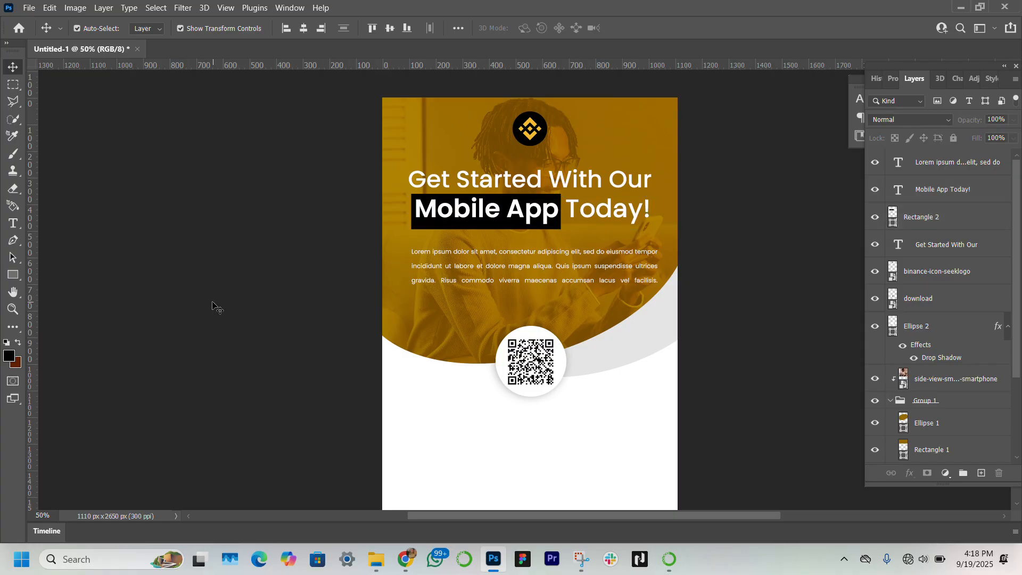
Step: Nudge the "Get Started With Our" line slightly upward
left_click(596, 184)
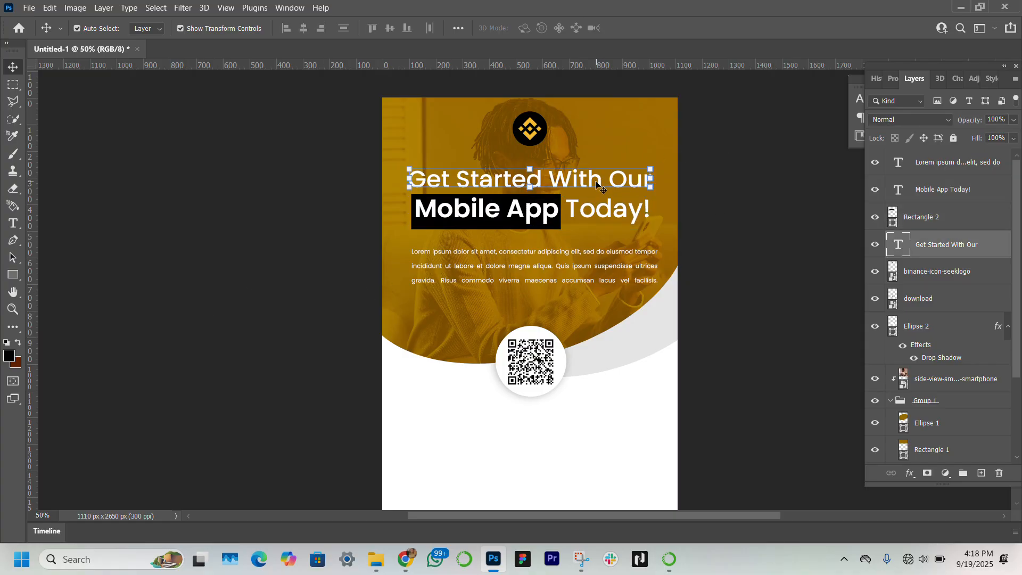
key("Up")
key("Up")
key("Up")
key("Up")
key("Up")
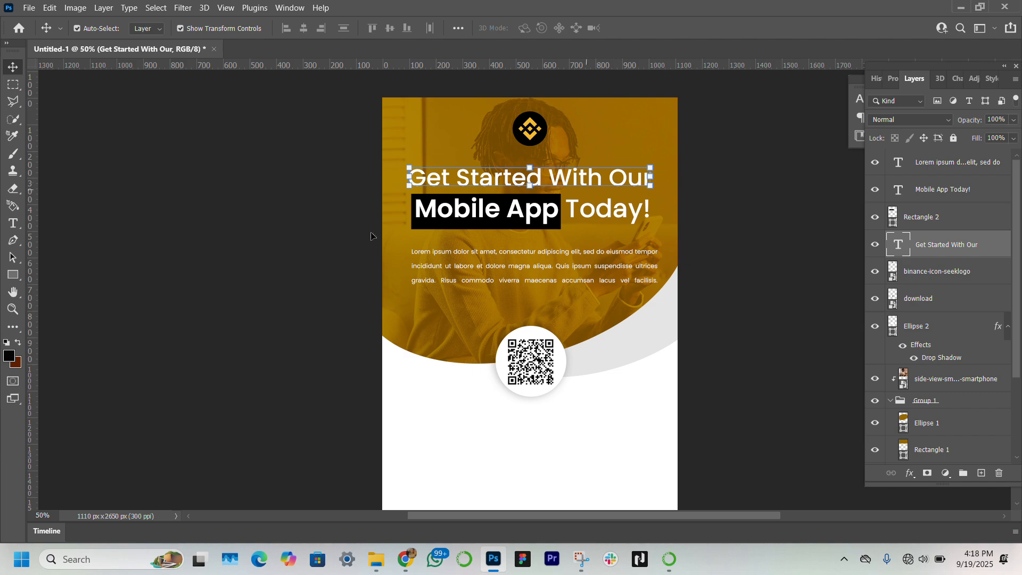
left_click(220, 290)
left_click(221, 295)
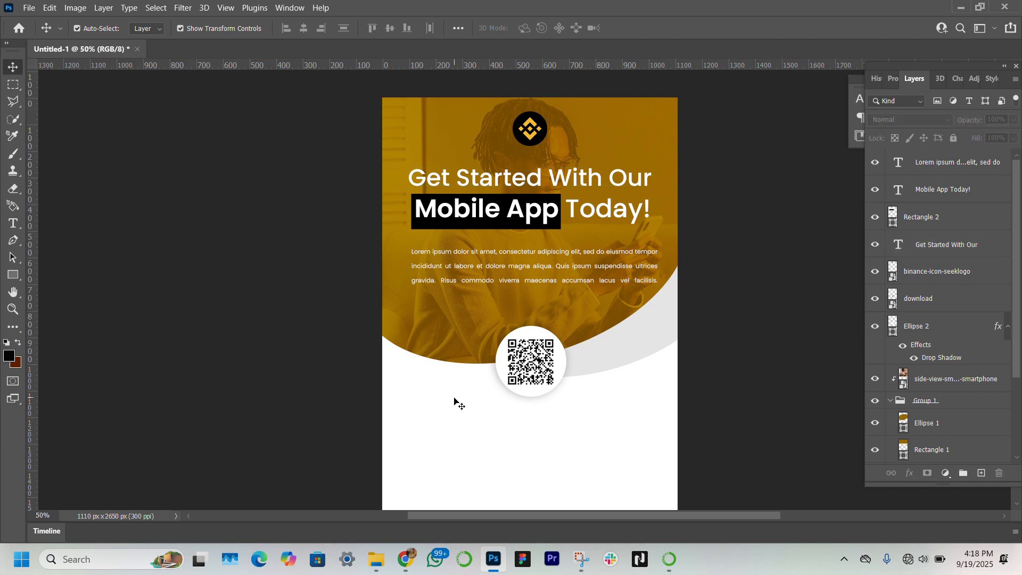
Step: Show the Phone Template Transparent layer and move it with the Binance Profits layer to the top of the layer stack
scroll(454, 402, "down", 3)
scroll(453, 402, "down", 6)
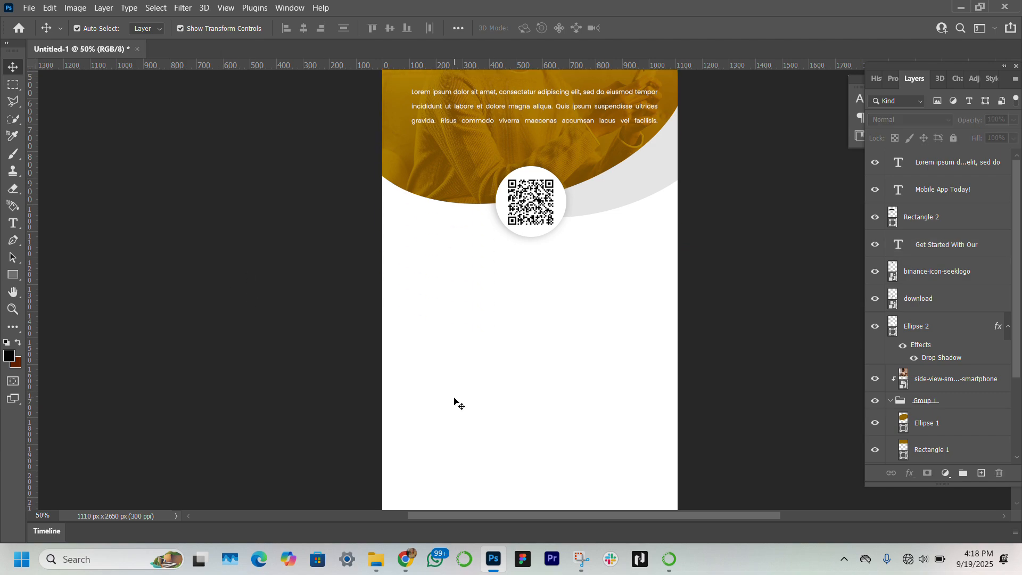
scroll(921, 342, "down", 2)
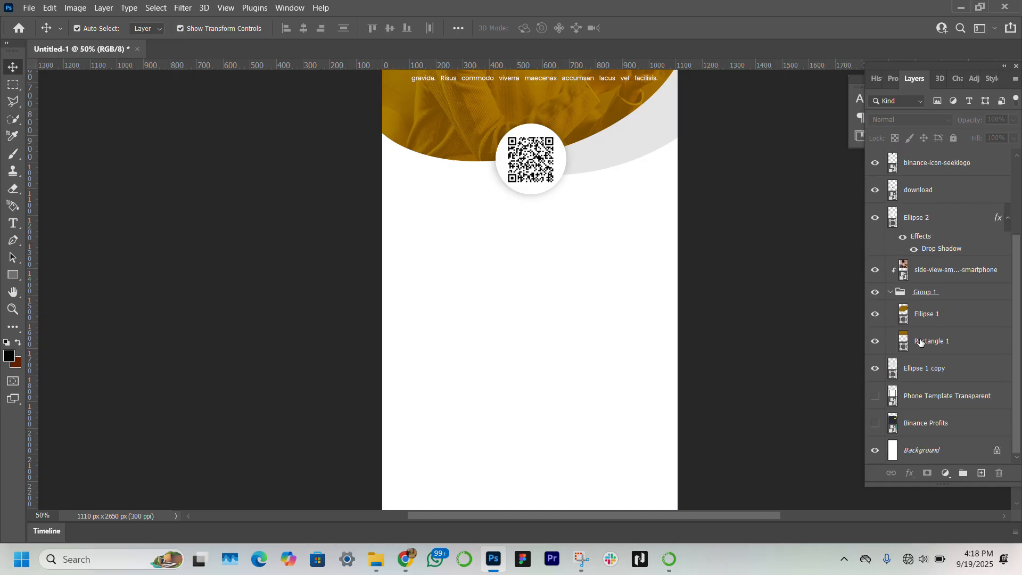
left_click(926, 400)
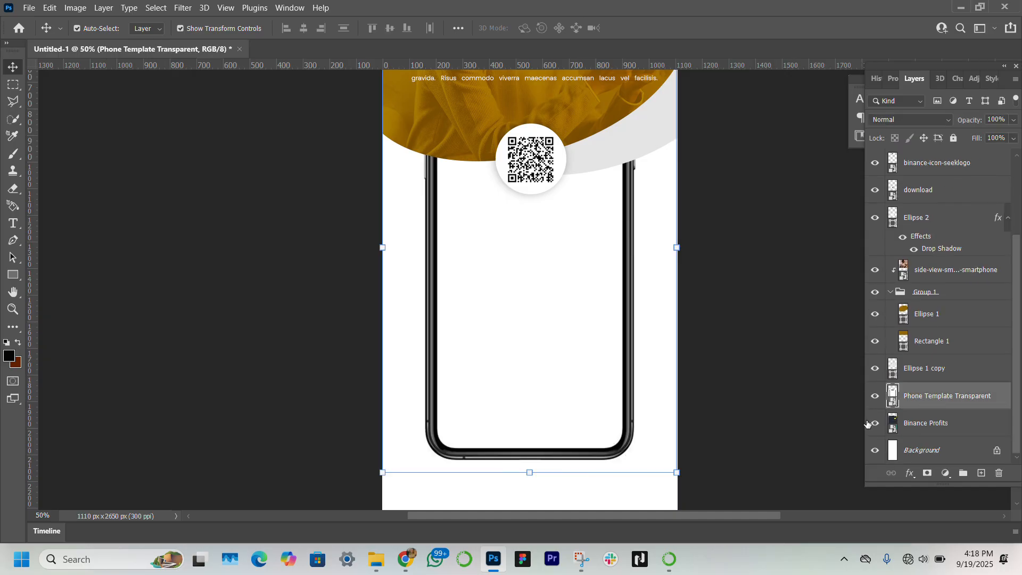
left_click(949, 422, "shift")
left_click_drag(948, 422, 933, 154)
scroll(635, 274, "down", 2)
scroll(635, 274, "up", 2)
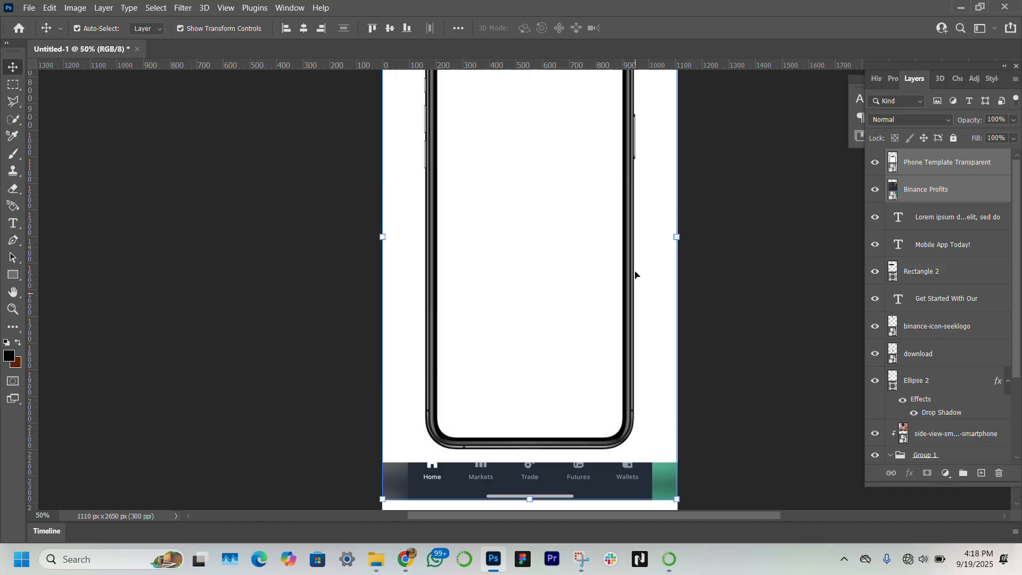
Step: Move the phone template and Binance Profits screenshot down together on the banner
left_click_drag(536, 323, 522, 381)
left_click(938, 198)
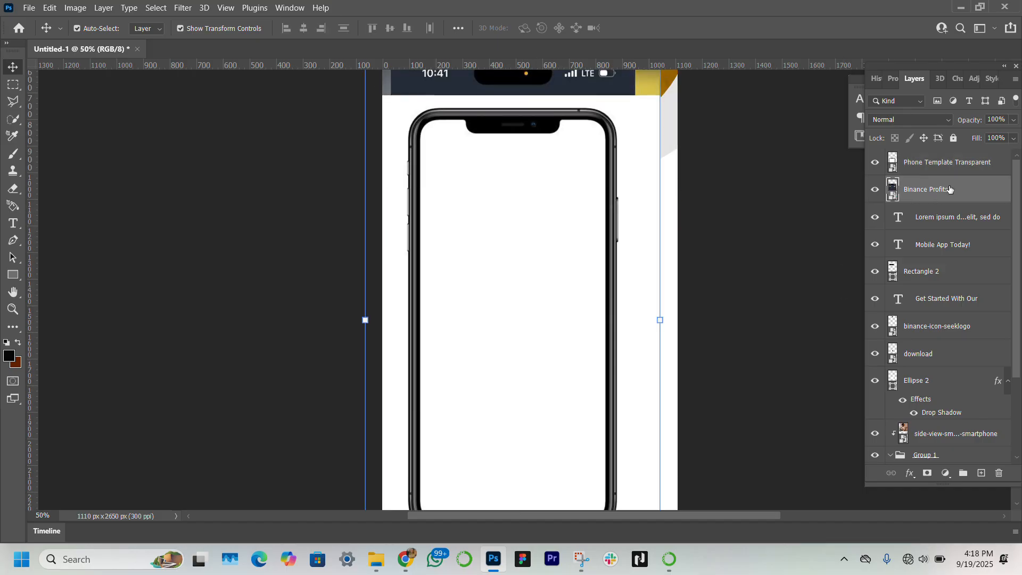
Step: Select the subject of the Phone Template Transparent layer
left_click(961, 155)
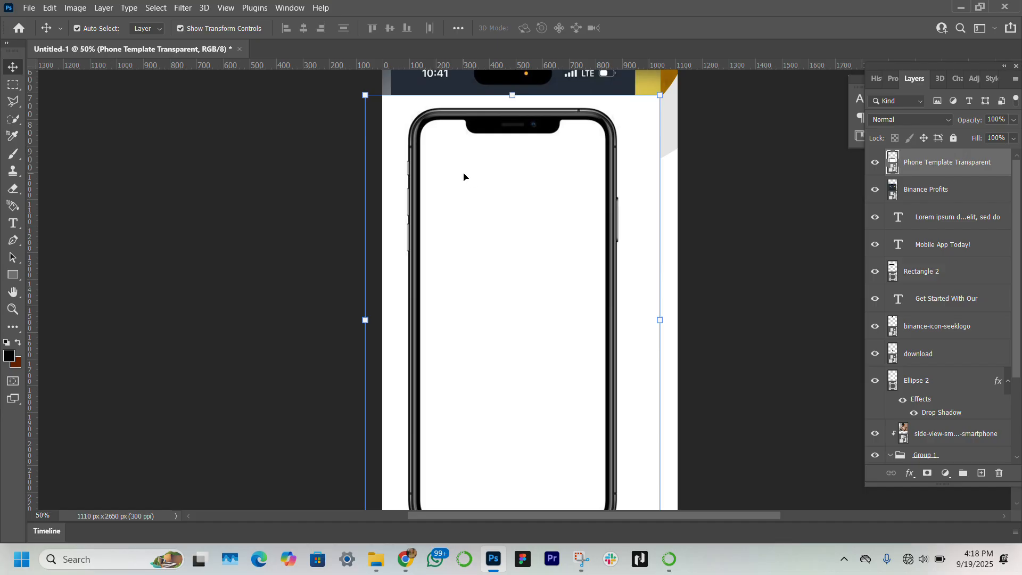
left_click(155, 8)
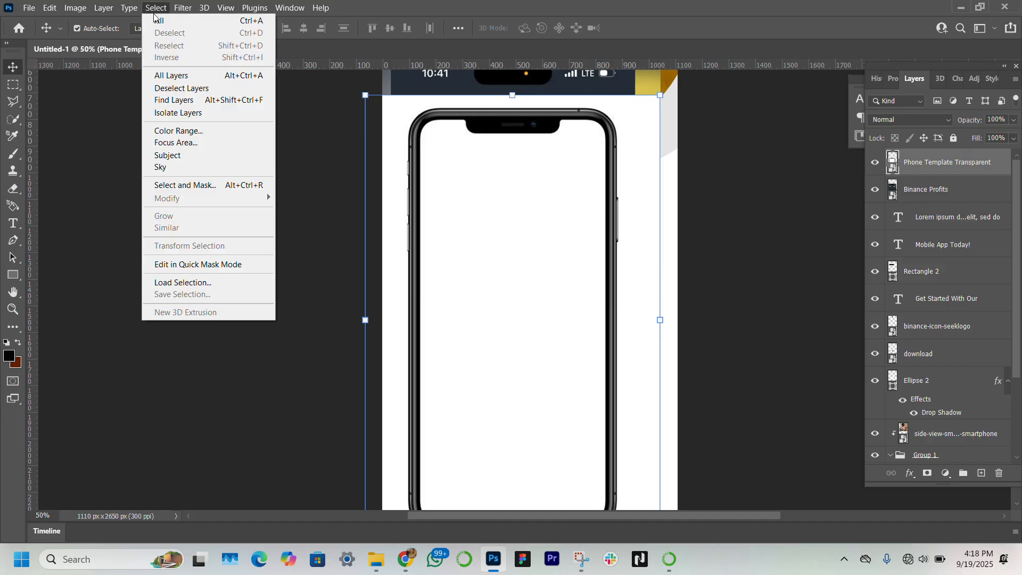
left_click(189, 155)
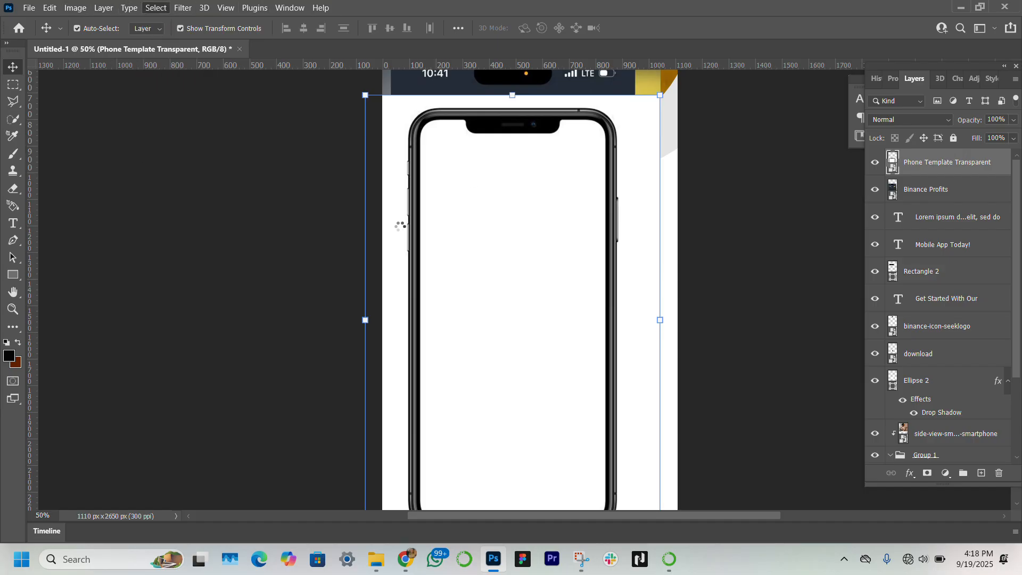
Step: Refine the phone selection with the Quick Selection tool and add it as a layer mask on the phone template
scroll(559, 197, "down", 4)
scroll(559, 197, "up", 3)
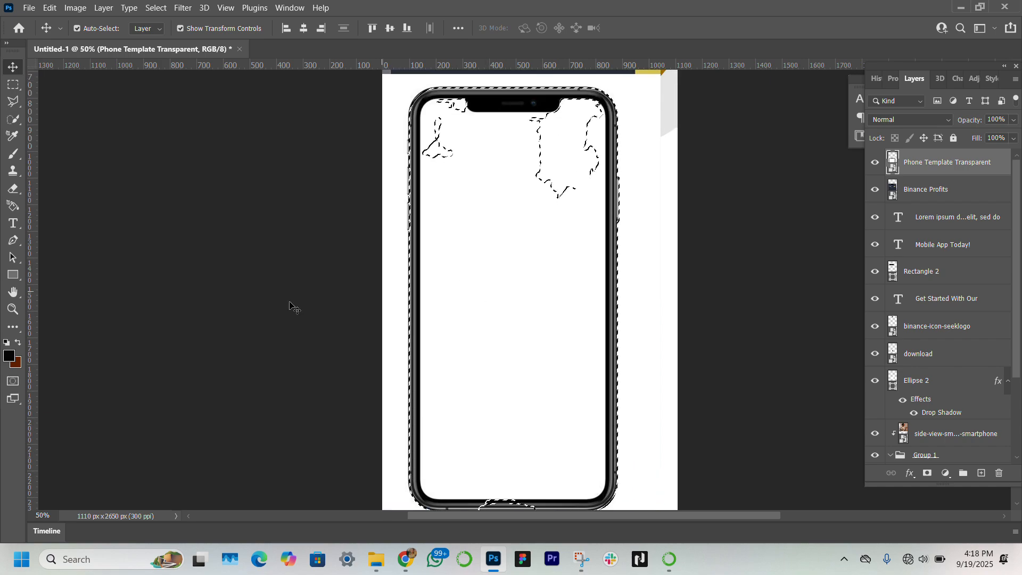
left_click(12, 309)
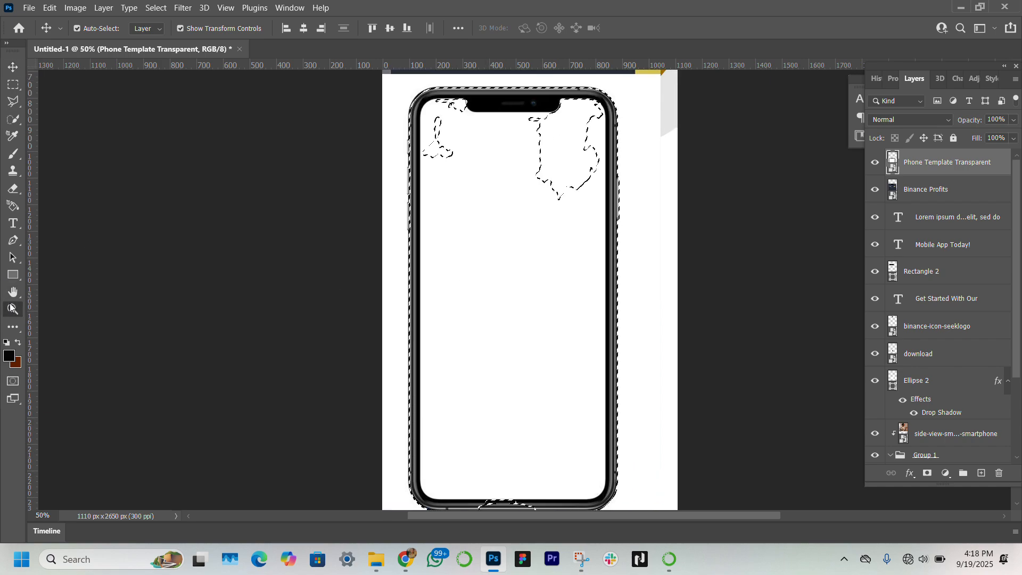
left_click(362, 283, "alt")
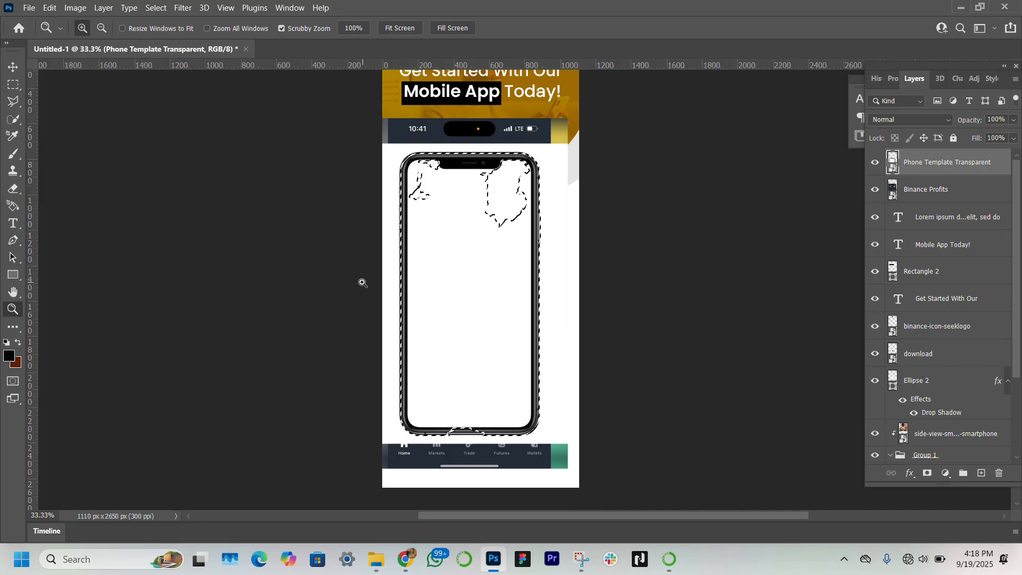
left_click(12, 67)
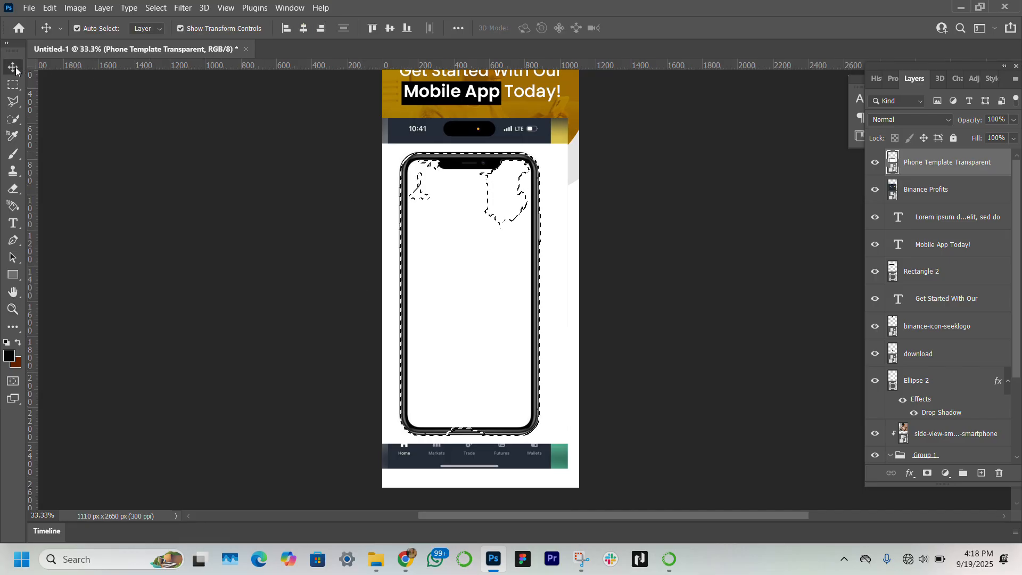
left_click(13, 118)
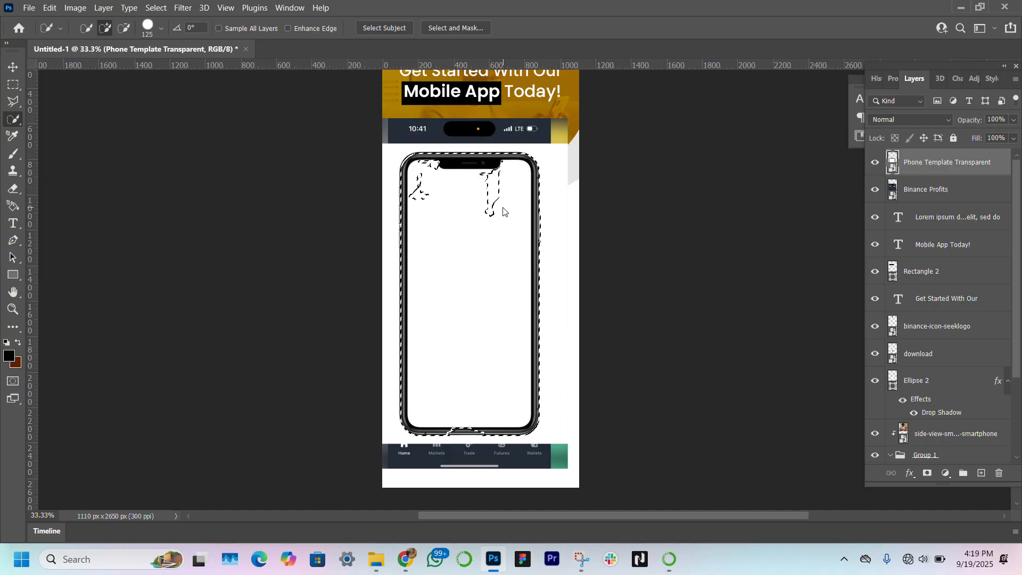
left_click(485, 205)
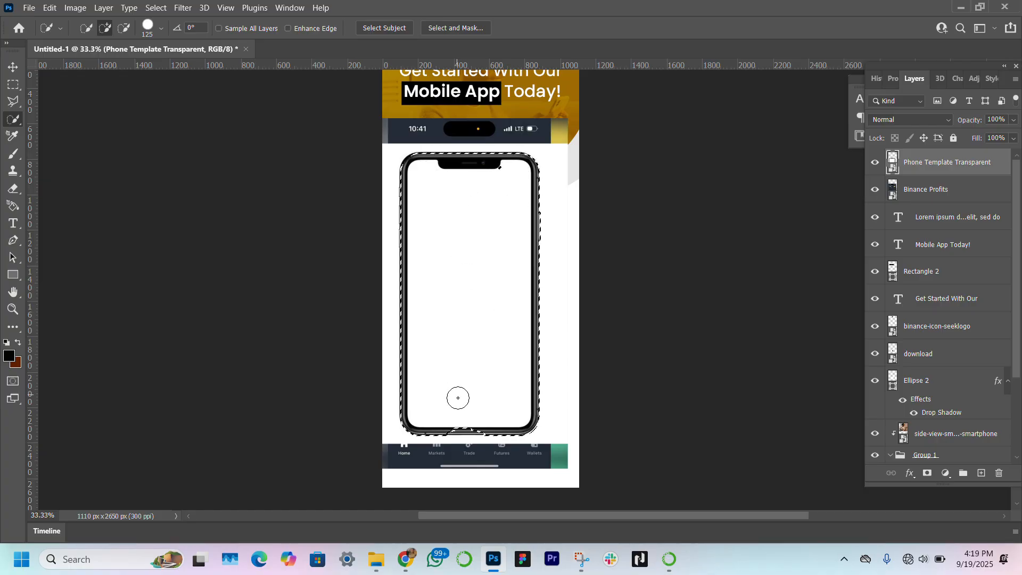
left_click(458, 421)
left_click(13, 67)
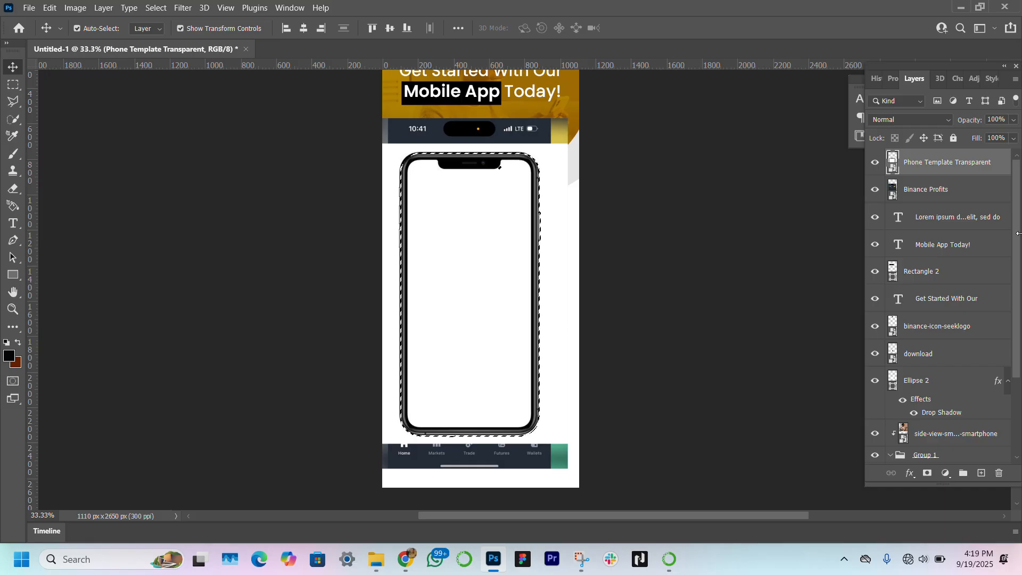
left_click(925, 474)
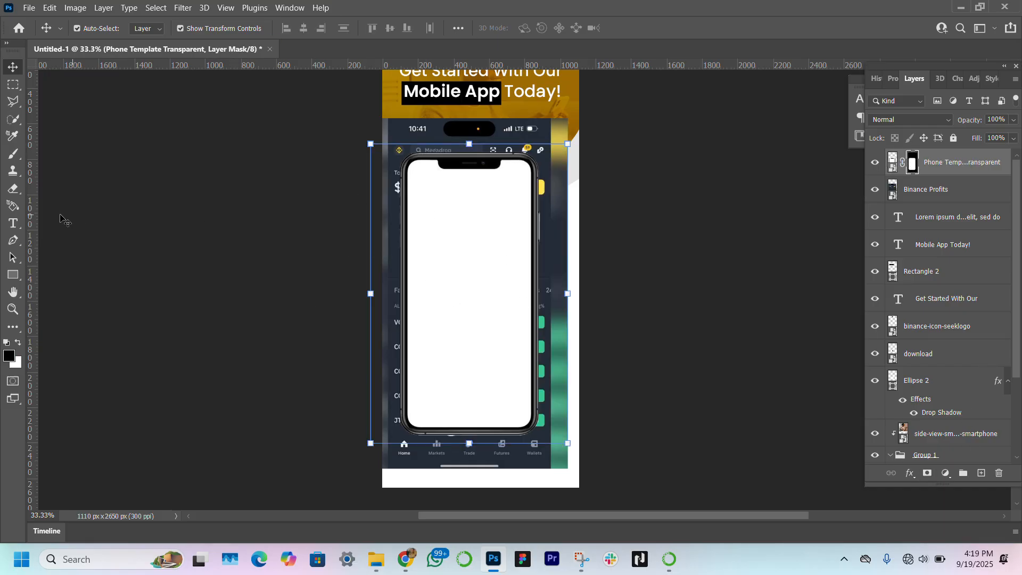
Step: Draw a rectangle over the phone screen about 719 × 1499 px and round its corners to about 112 px
left_click(13, 276)
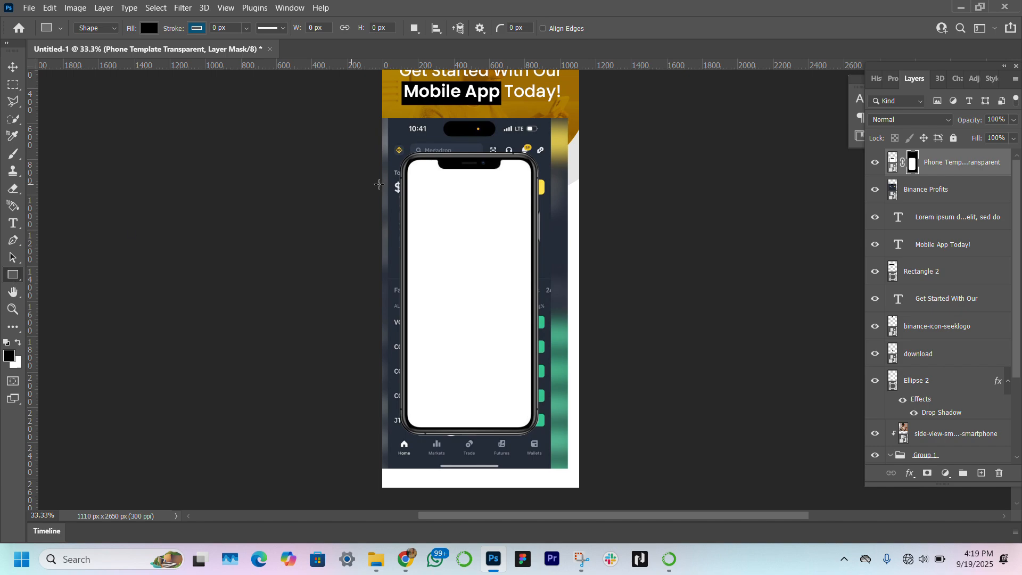
left_click_drag(411, 160, 528, 426)
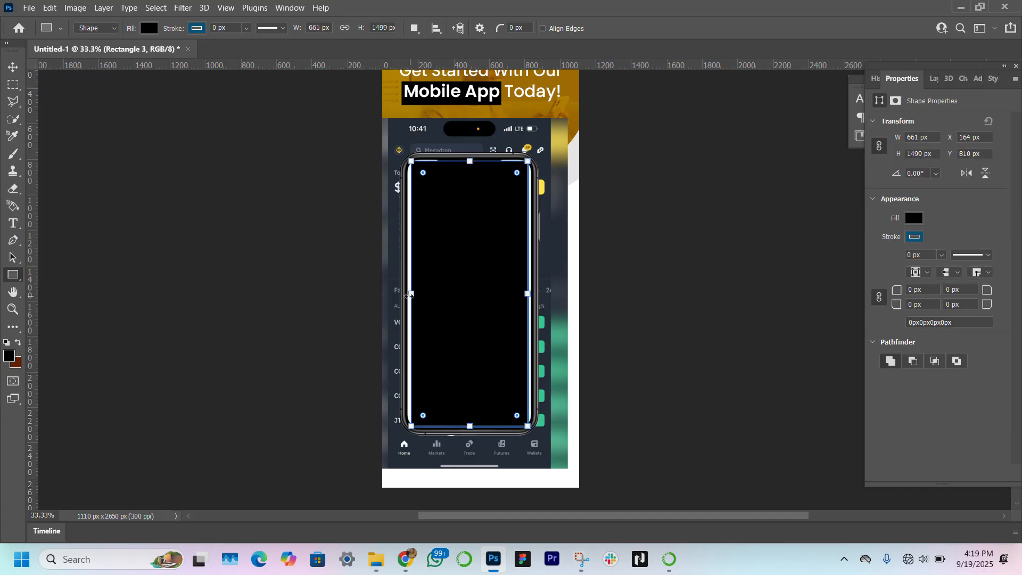
left_click_drag(409, 295, 405, 295)
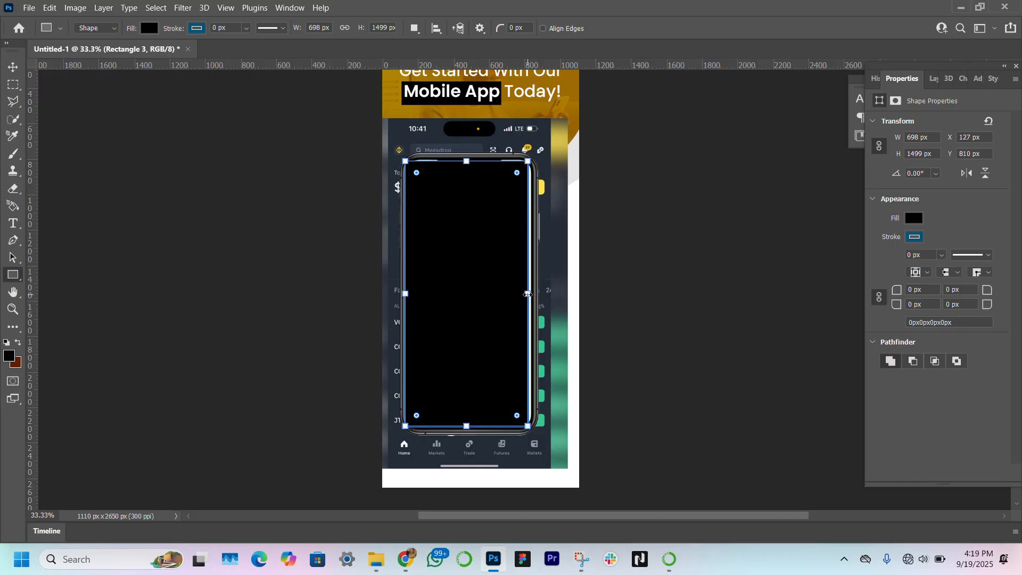
left_click_drag(527, 294, 531, 294)
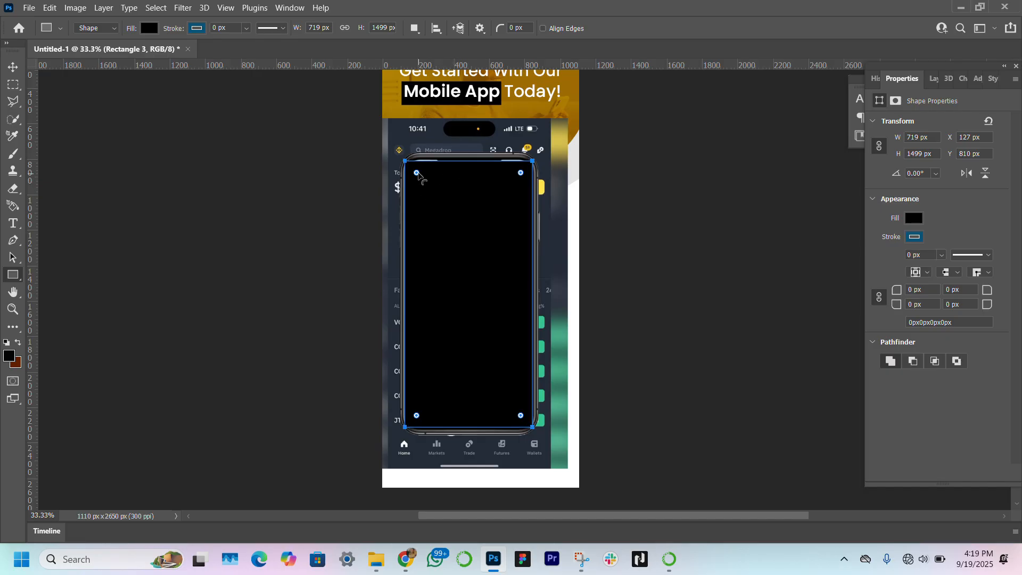
left_click_drag(418, 174, 426, 182)
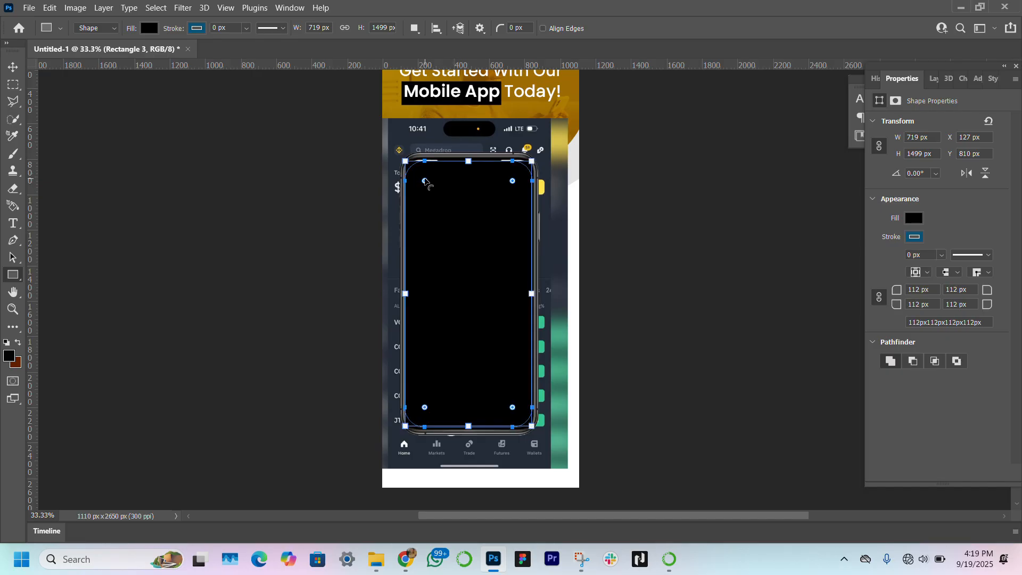
Step: Set the rectangle's corner radius to 73 px and nudge it into place inside the phone frame
left_click(13, 68)
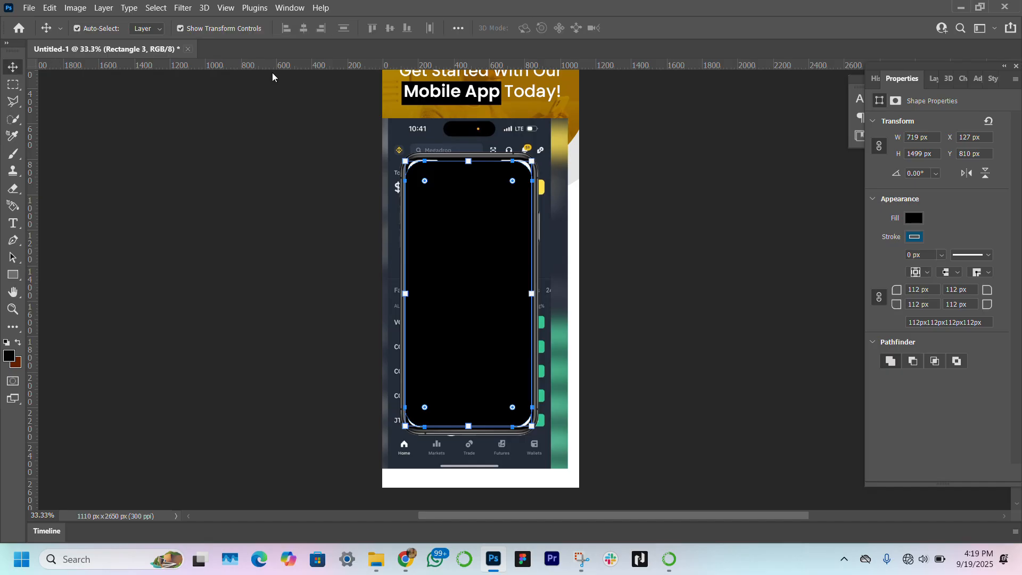
left_click(485, 288)
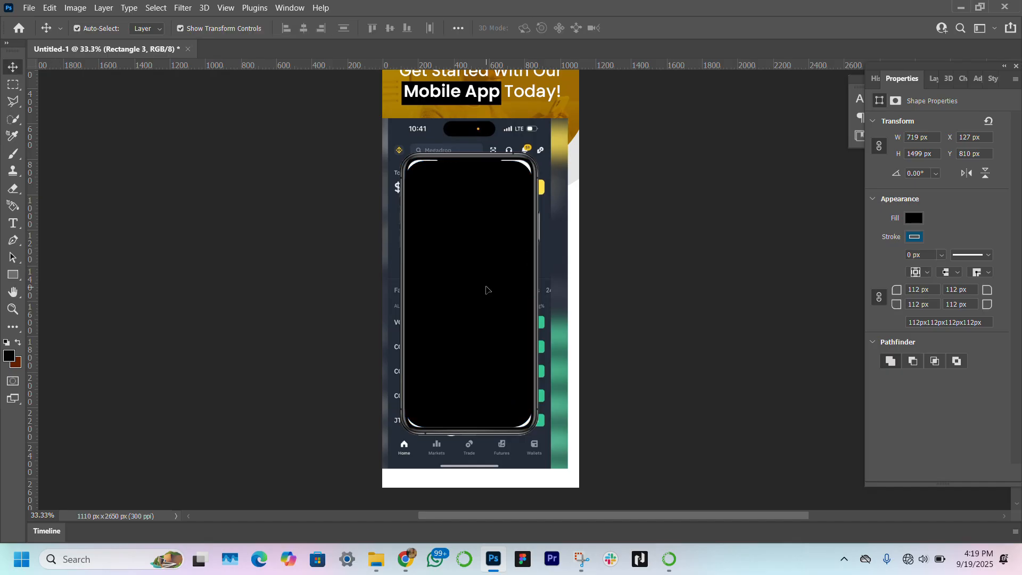
left_click_drag(486, 289, 486, 287)
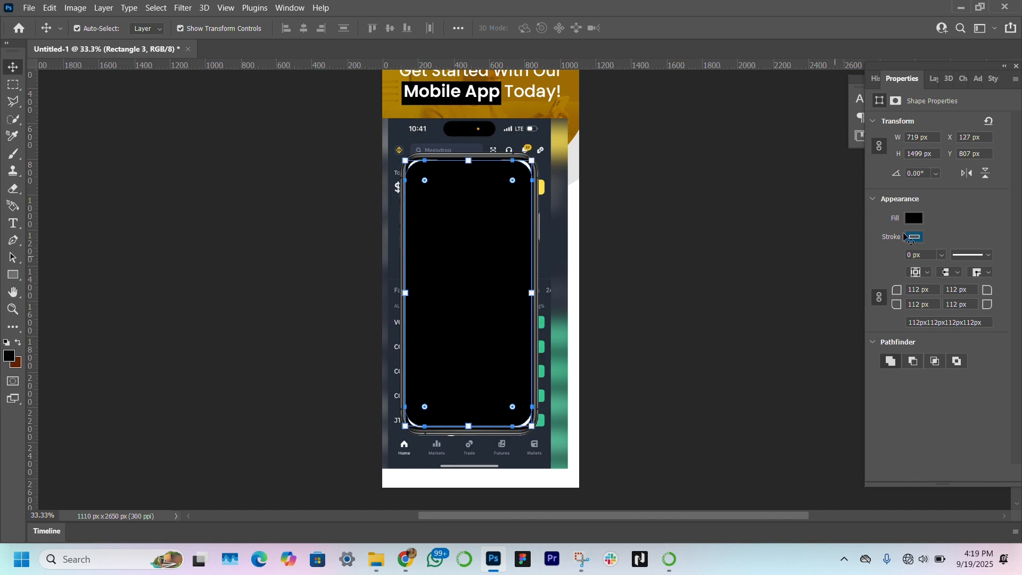
left_click_drag(899, 295, 876, 294)
left_click(877, 295)
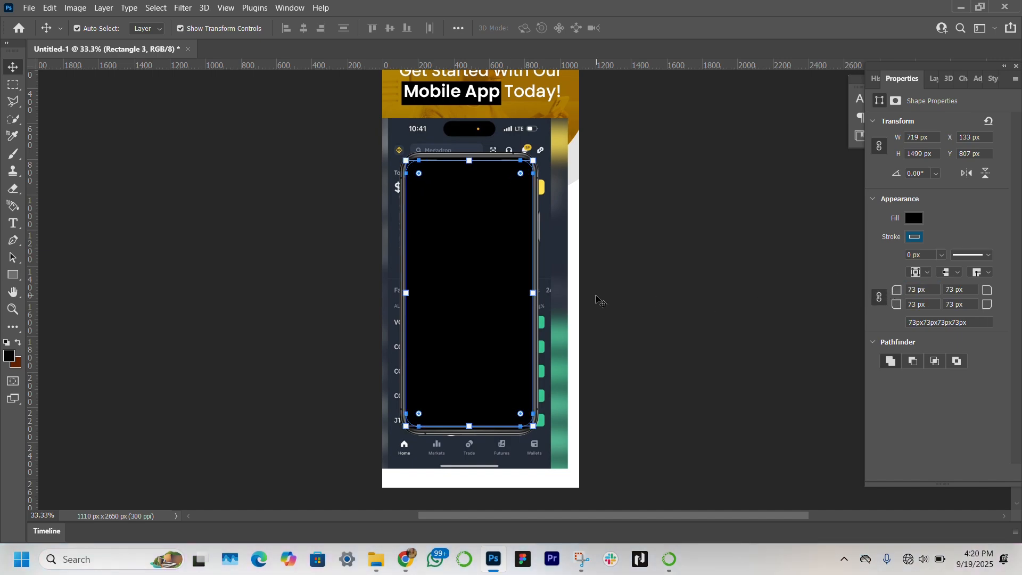
key("Left")
key("Left")
key("Left")
key("Left")
key("Left")
key("Left")
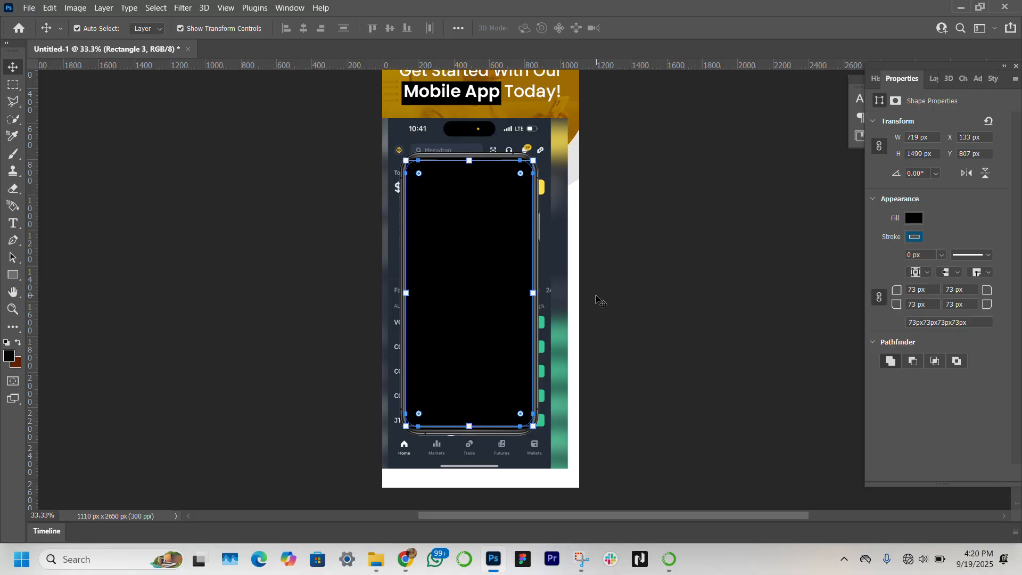
Step: Move the Binance Profits layer above Rectangle 3 and create a clipping mask onto the rectangle
left_click(931, 79)
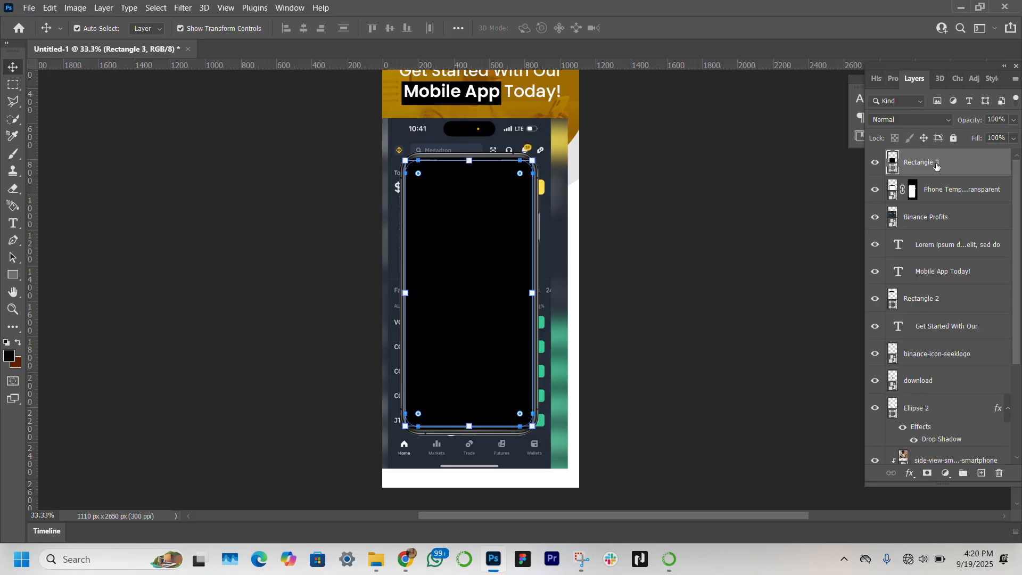
left_click(967, 216)
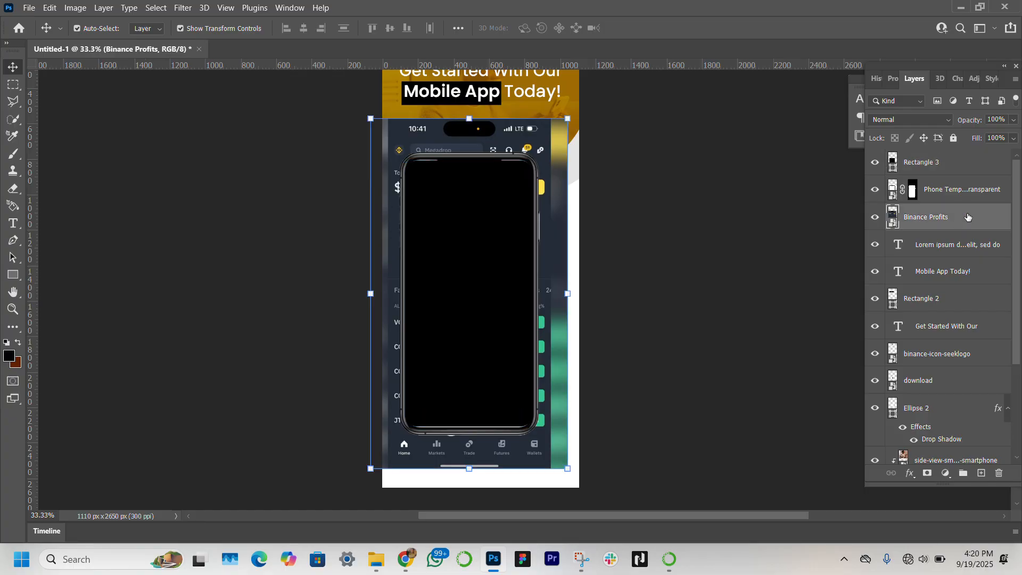
left_click_drag(967, 215, 961, 157)
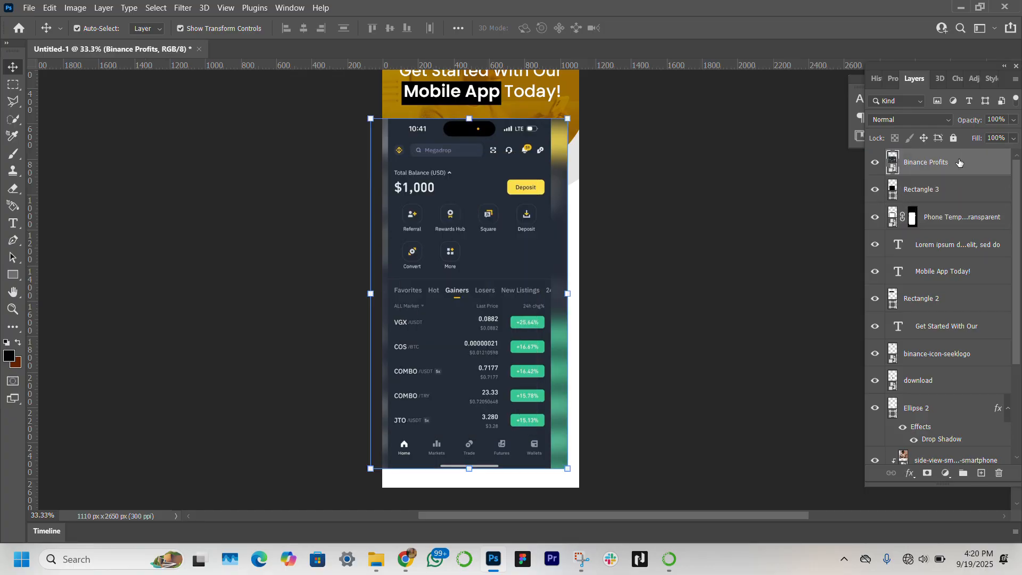
right_click(959, 162)
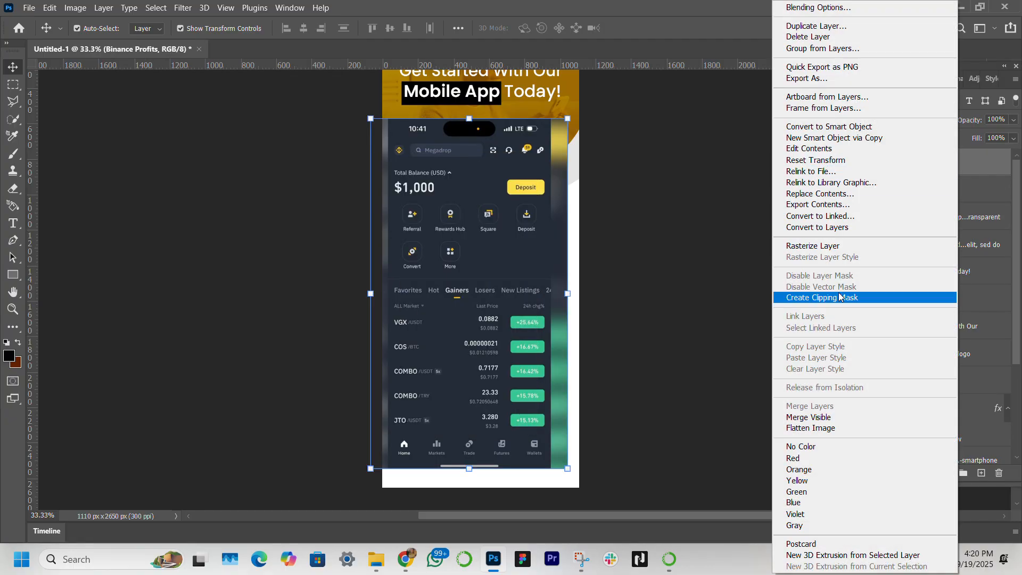
left_click(839, 297)
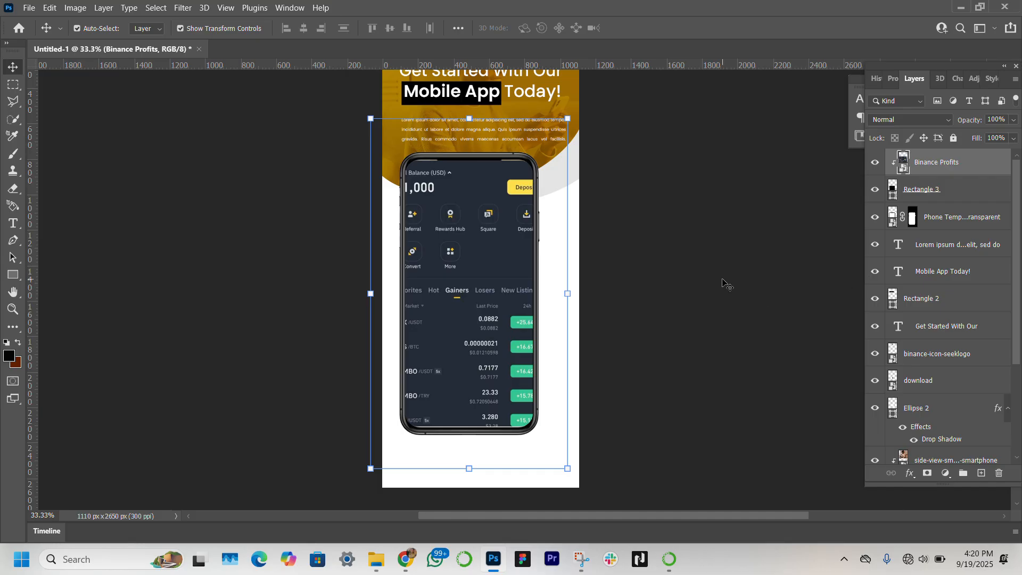
Step: Scale the clipped Binance Profits screenshot to about 29% to fit the phone screen and nudge it slightly down
left_click_drag(366, 293, 389, 298)
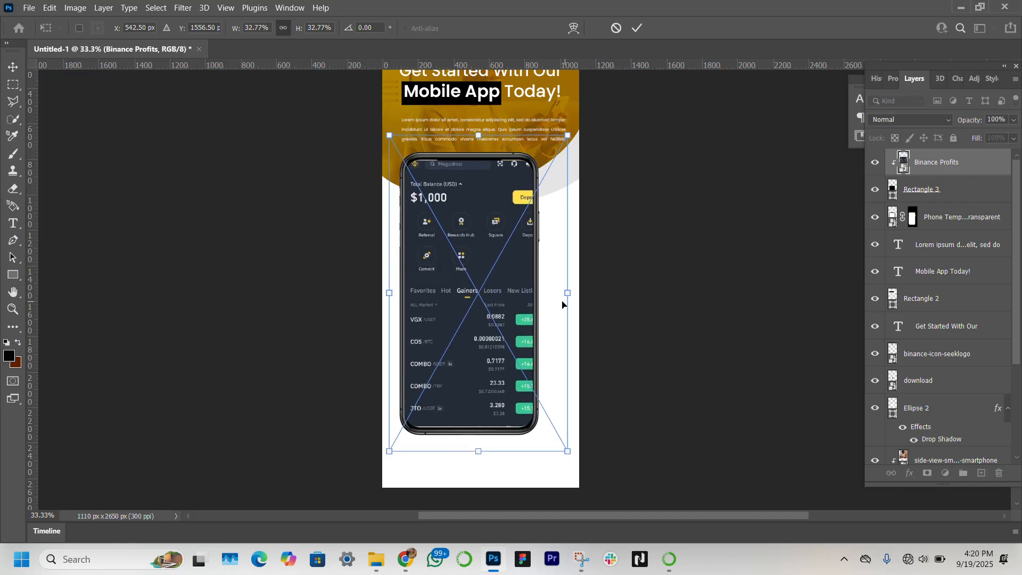
left_click_drag(567, 291, 546, 292)
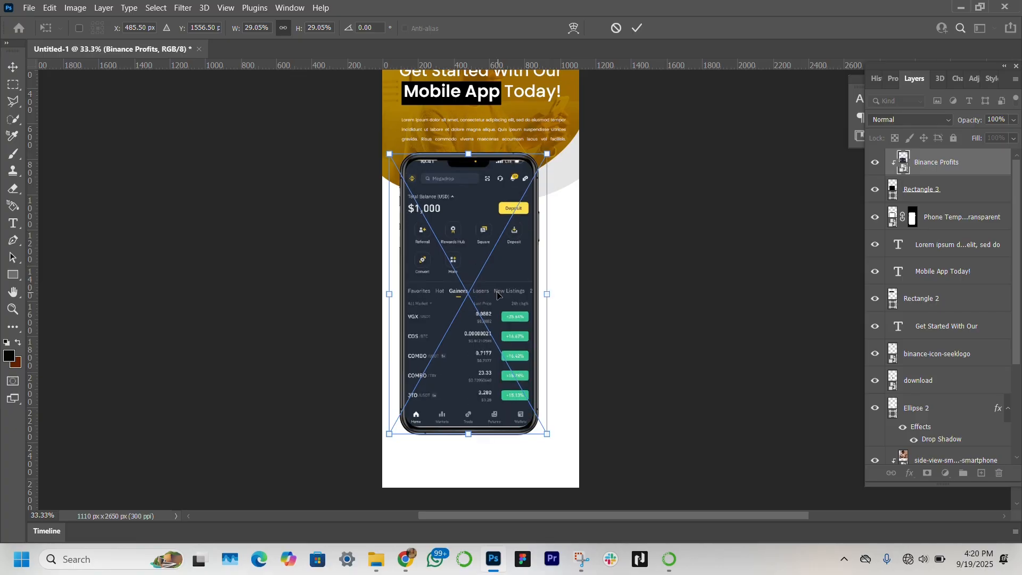
key("Down")
key("Down")
key("Down")
key("Down")
key("Down")
key("Down")
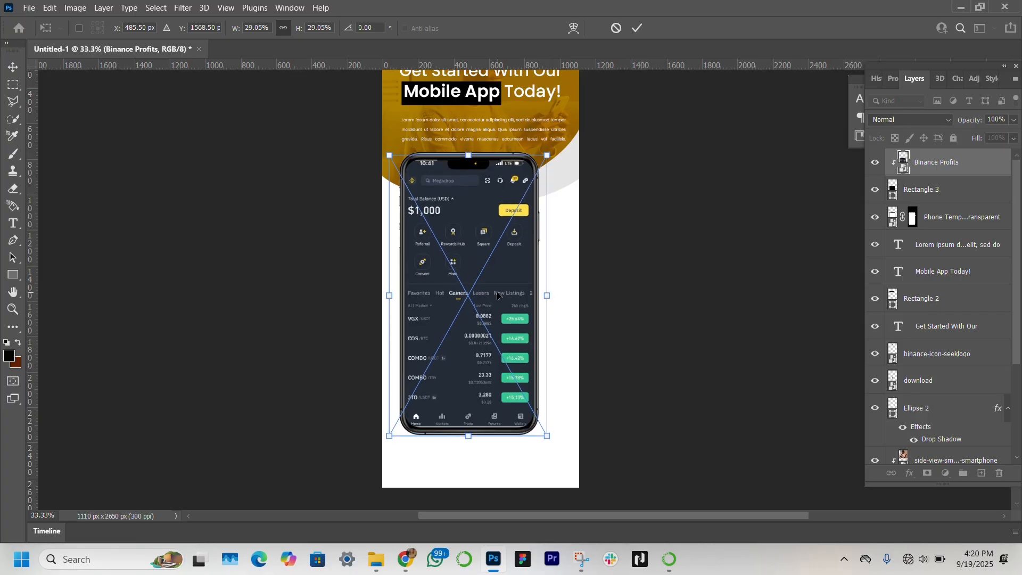
key("Return")
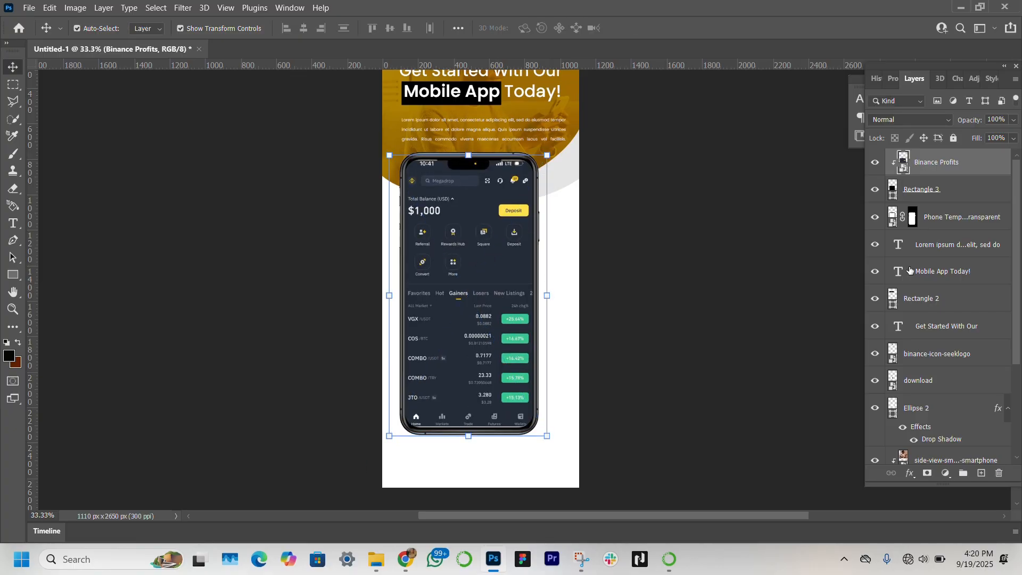
Step: Stretch the screen rectangle vertically to about 103% so it fills the phone screen, and commit the transform
left_click(961, 199)
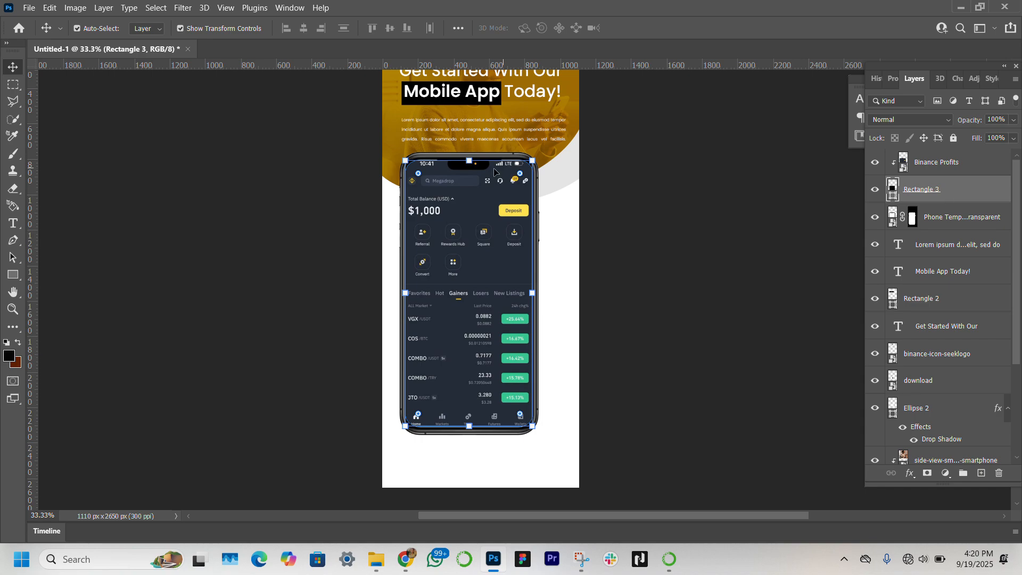
left_click(470, 160)
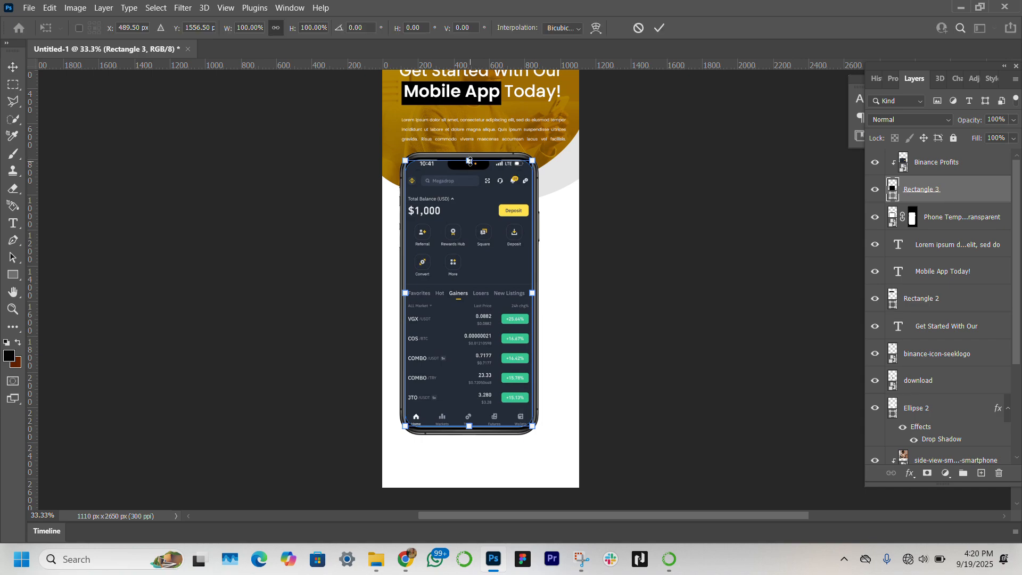
left_click_drag(469, 160, 470, 157)
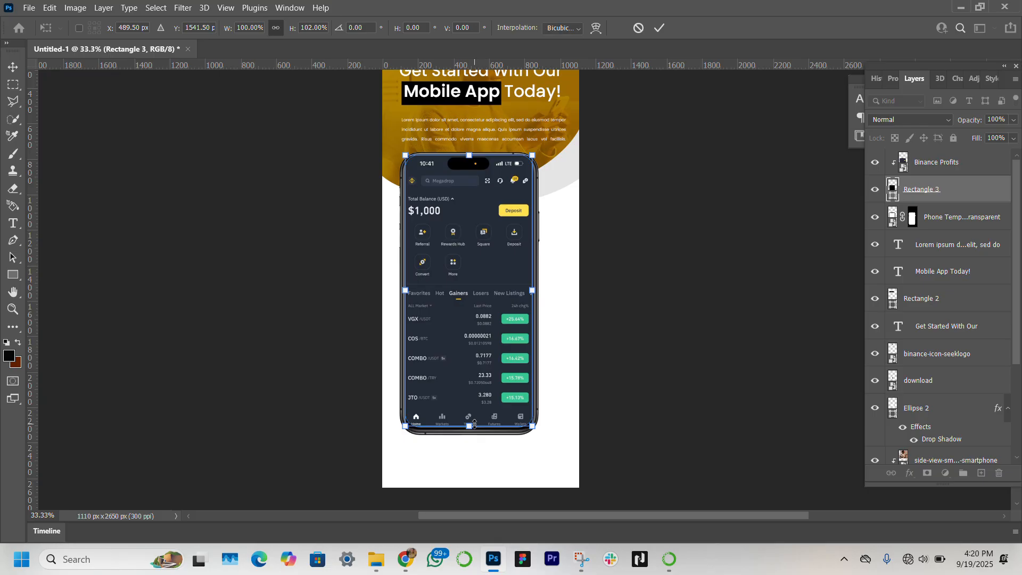
left_click_drag(474, 424, 474, 426)
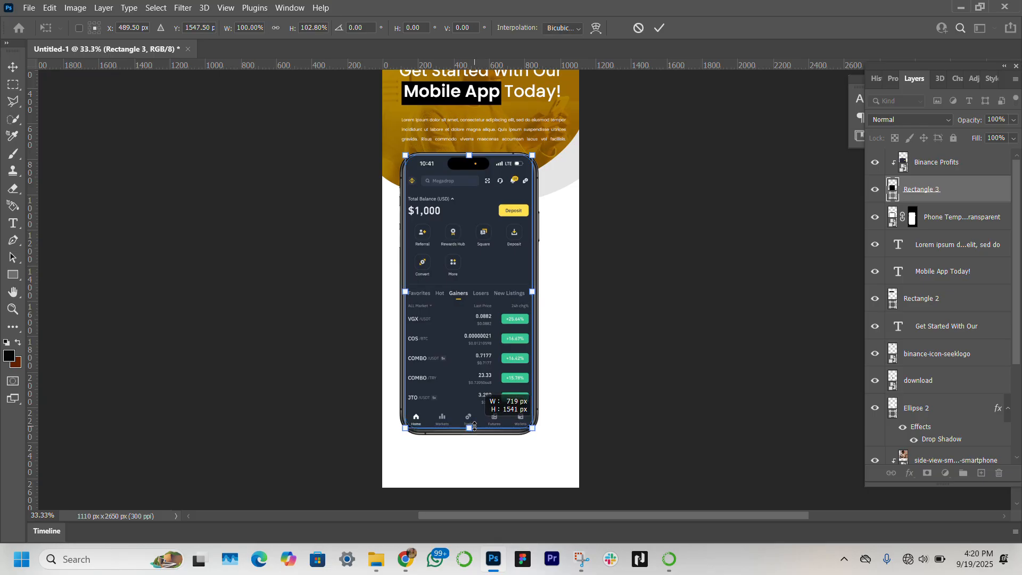
key("Return")
left_click(617, 356)
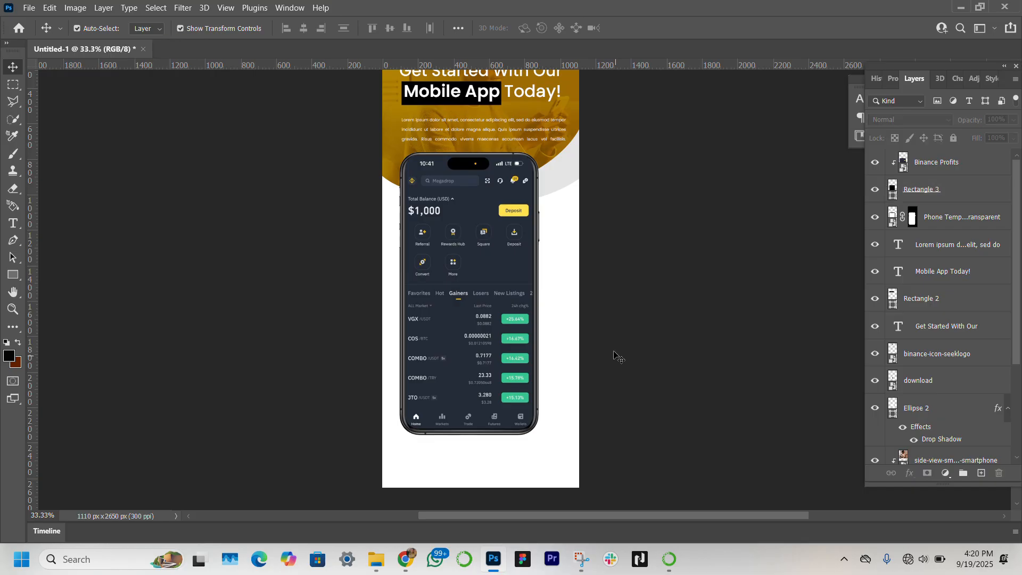
Step: Group the Binance Profits, Rectangle 3 and phone template layers, and convert the group into a smart object
left_click(971, 161)
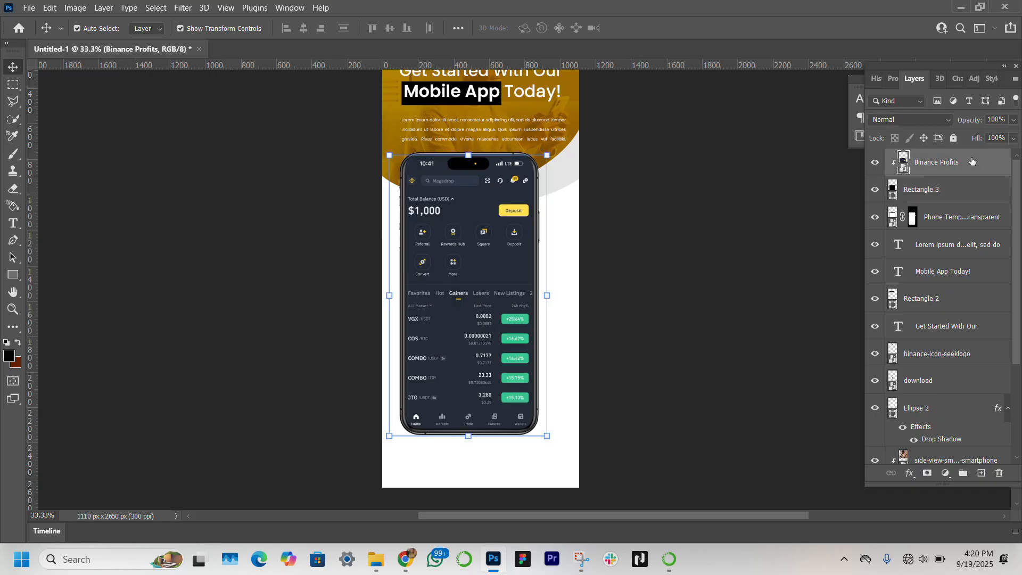
left_click(960, 222, "shift")
key("ctrl+g")
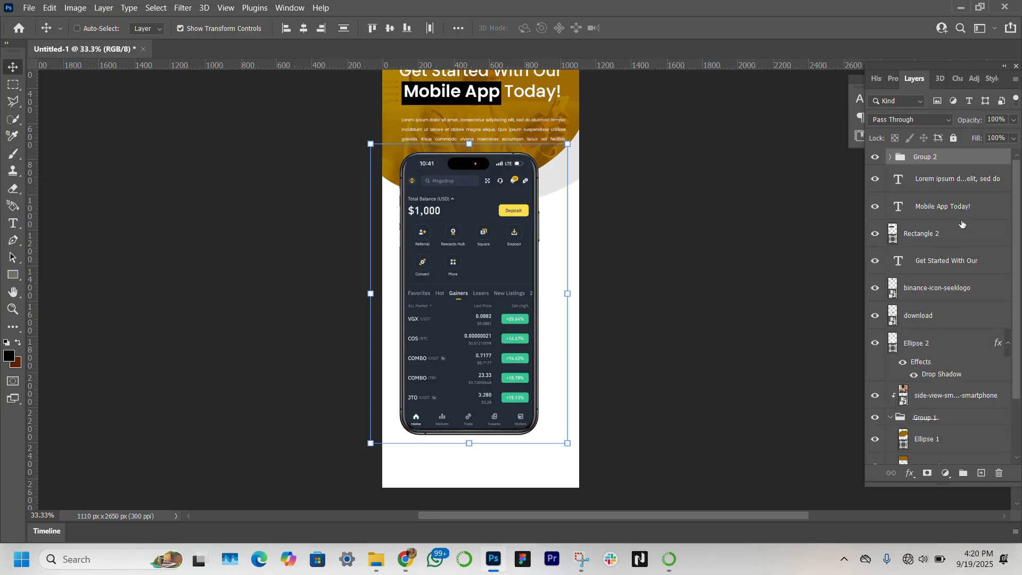
right_click(978, 161)
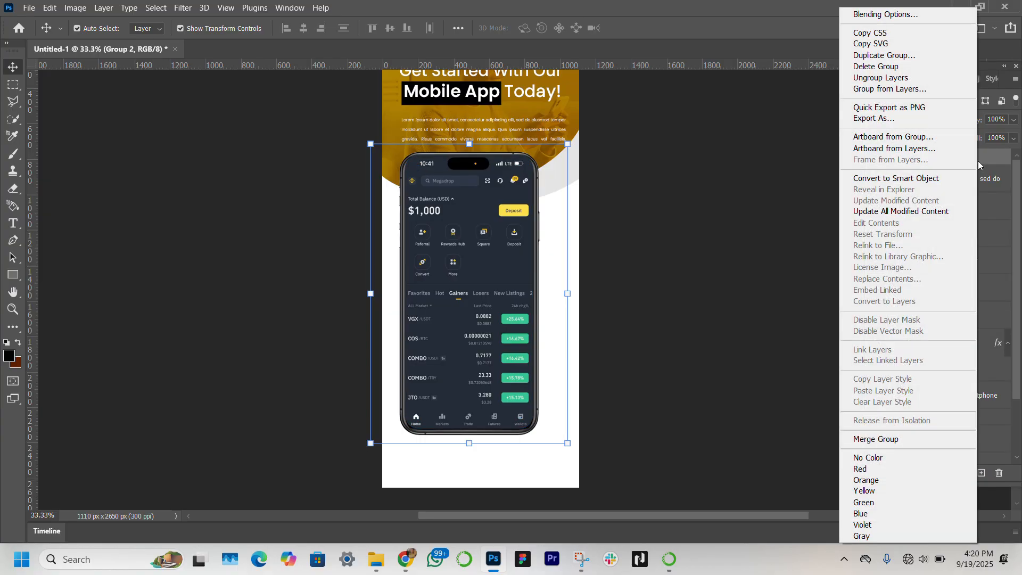
left_click(923, 181)
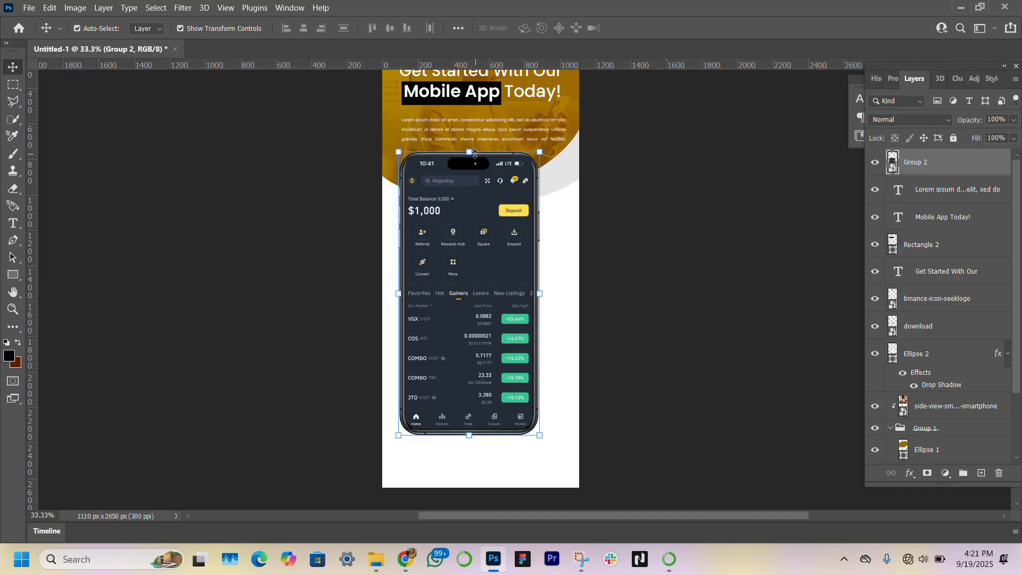
Step: Scale the phone smart object down to about 51% and place it below the QR code on the left side
left_click_drag(469, 153, 472, 267)
left_click_drag(471, 336, 446, 298)
scroll(447, 299, "down", 2)
scroll(446, 309, "up", 5)
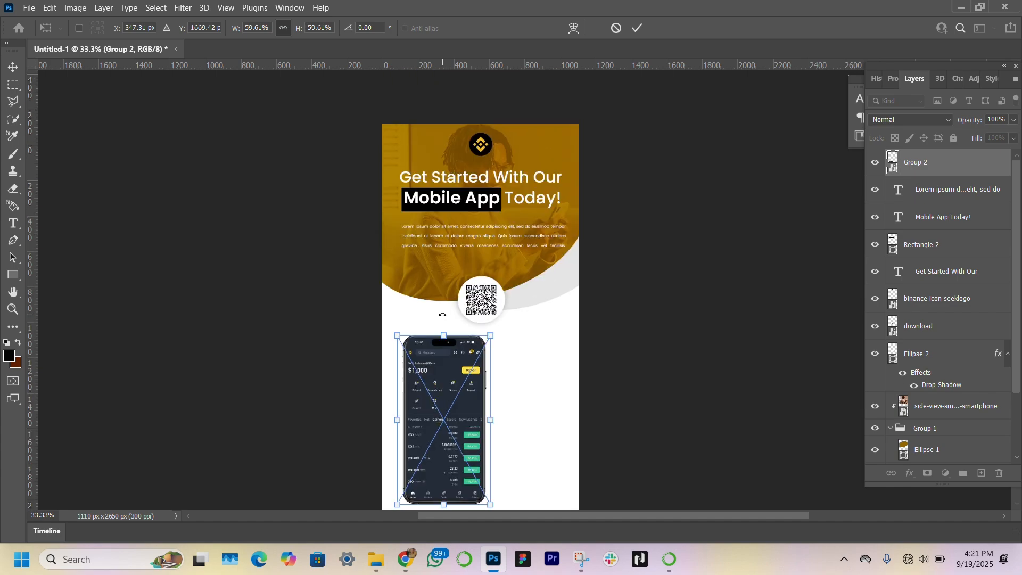
scroll(475, 348, "down", 2)
left_click_drag(490, 345, 434, 302)
mouse_move(428, 266)
left_mouse_down()
mouse_move(429, 200)
mouse_move(429, 257)
left_mouse_up()
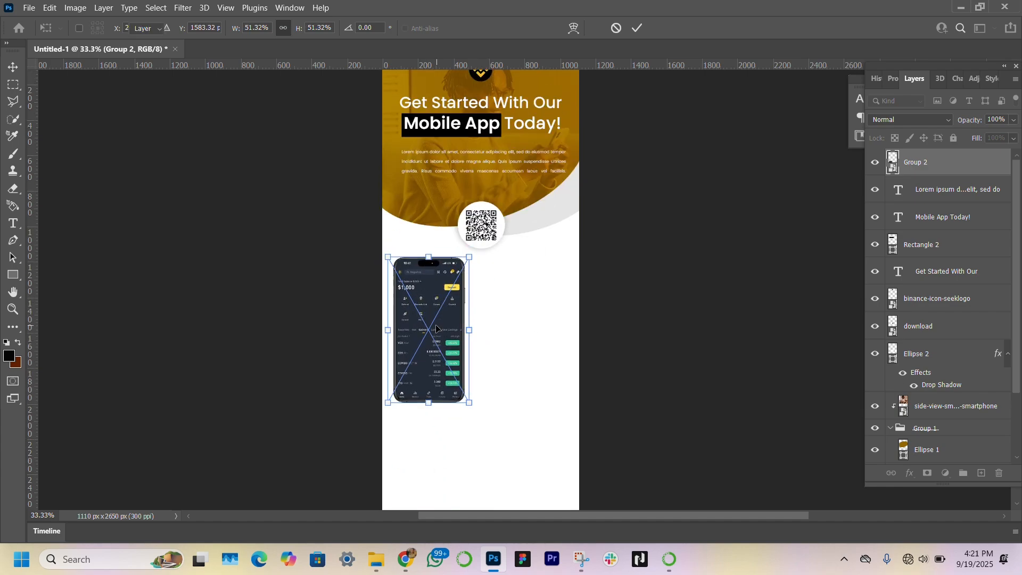
key("Return")
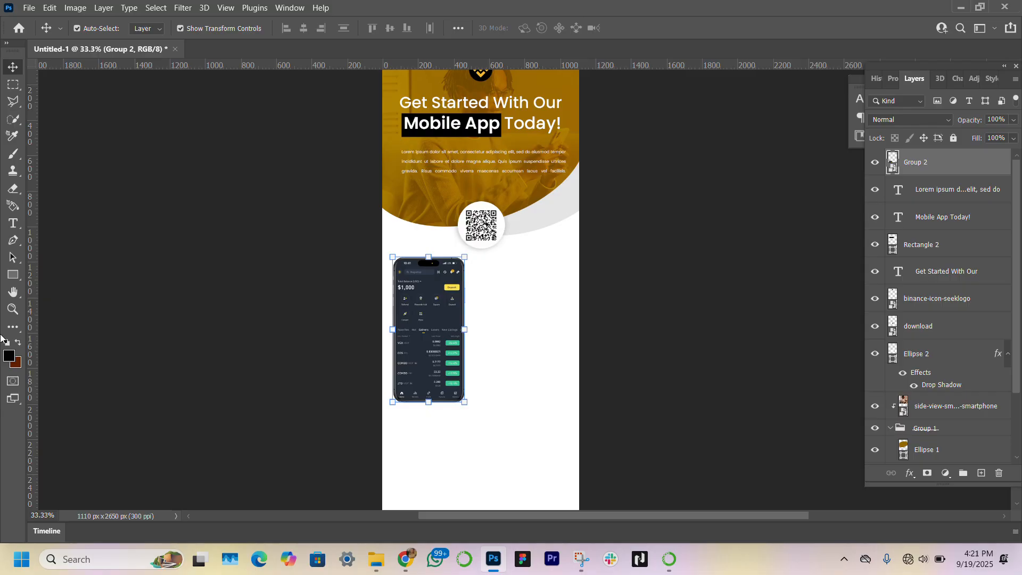
Step: Create a new empty layer and place it beneath the phone group
left_click(12, 308)
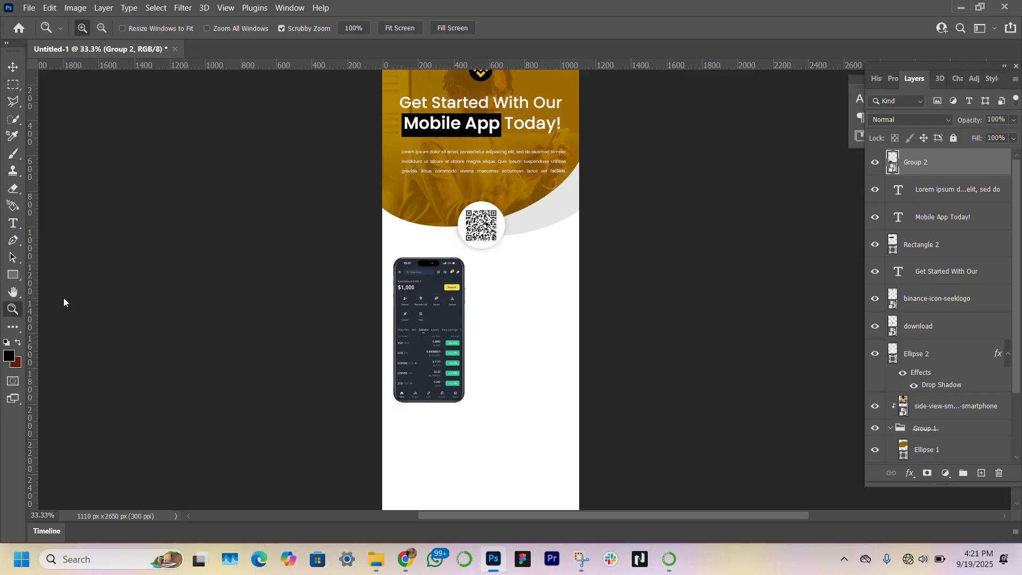
left_click(511, 360)
left_click(512, 359)
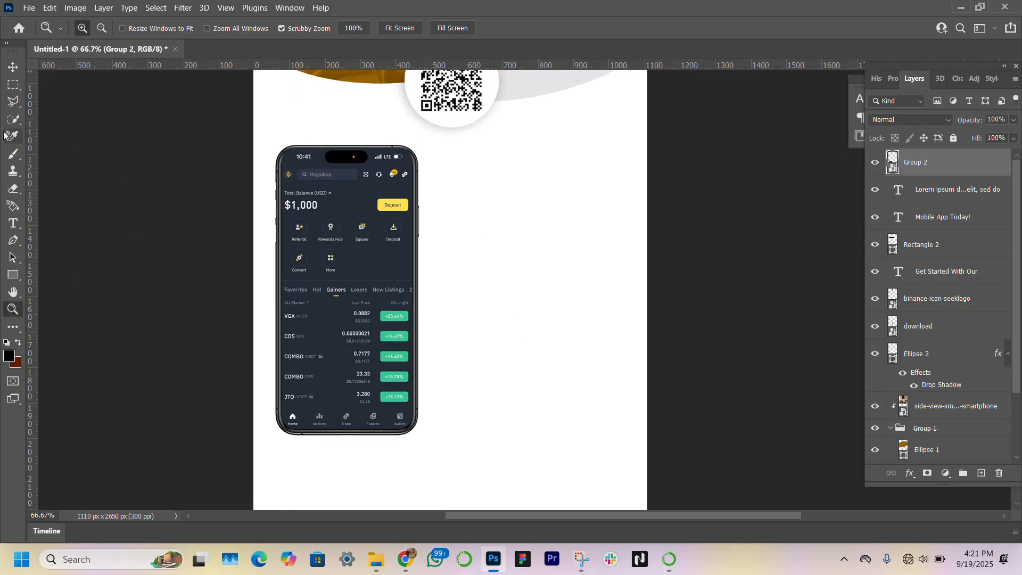
left_click(13, 67)
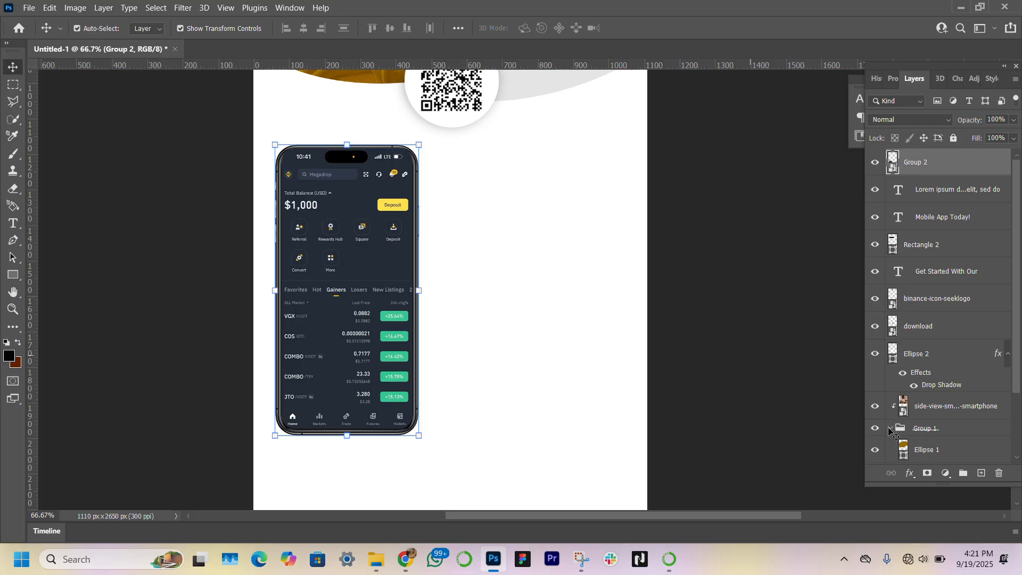
left_click(981, 473)
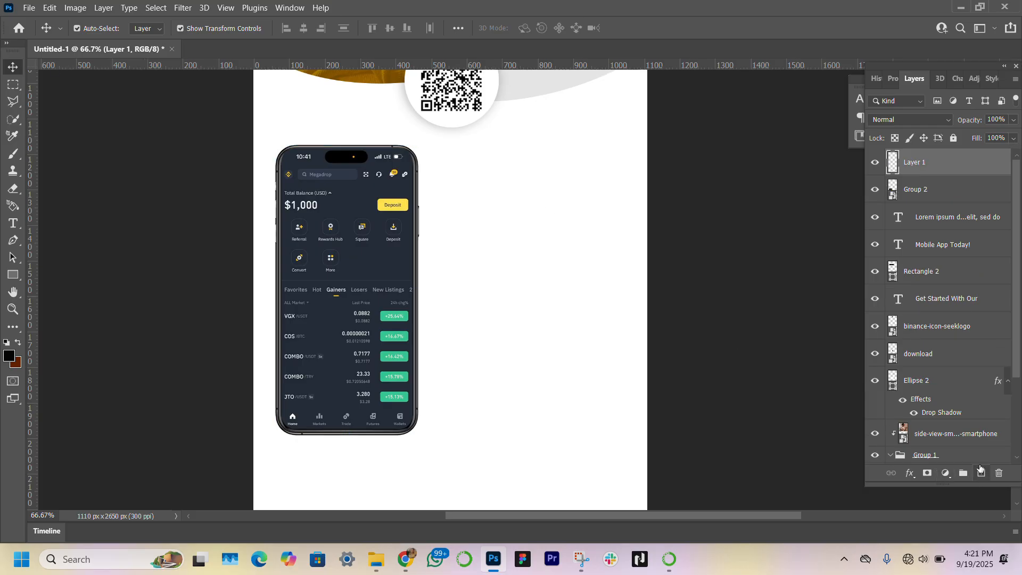
left_click_drag(955, 167, 920, 203)
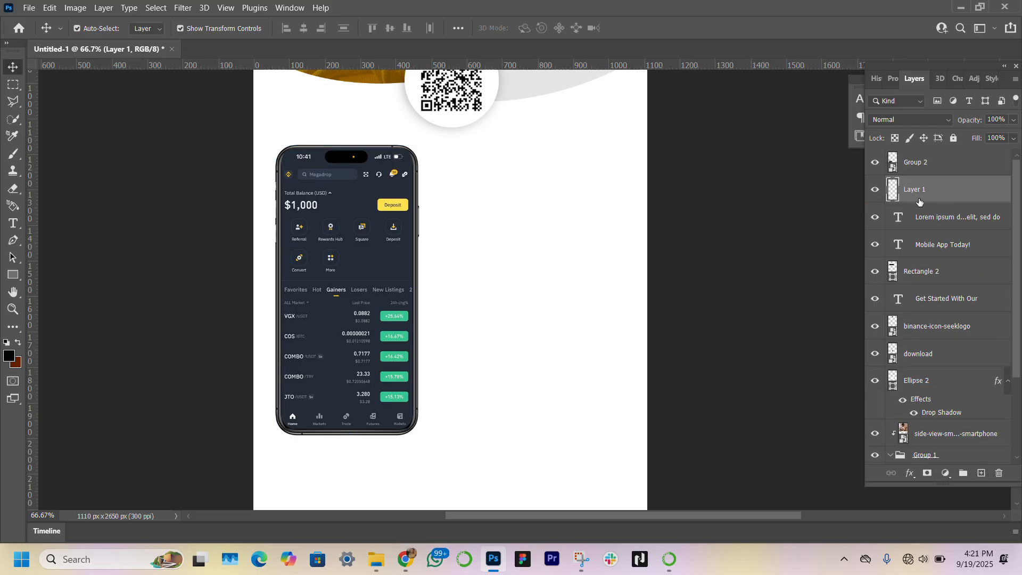
Step: Paint a large soft black dot beside the phone on the new layer with a 500 px brush
left_click(13, 153)
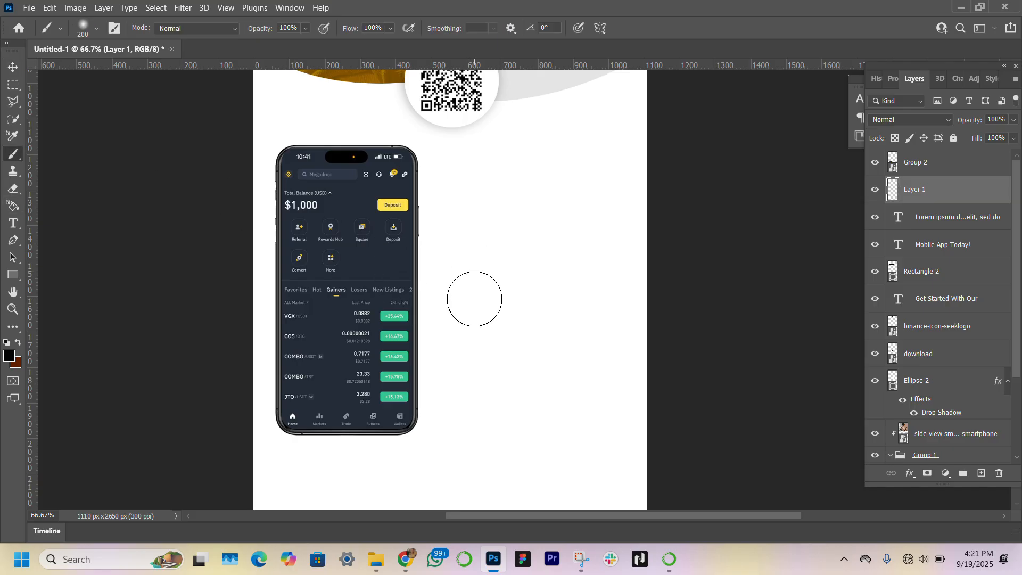
key("bracketright")
key("bracketright")
key("bracketright")
key("bracketright")
key("bracketleft")
key("bracketleft")
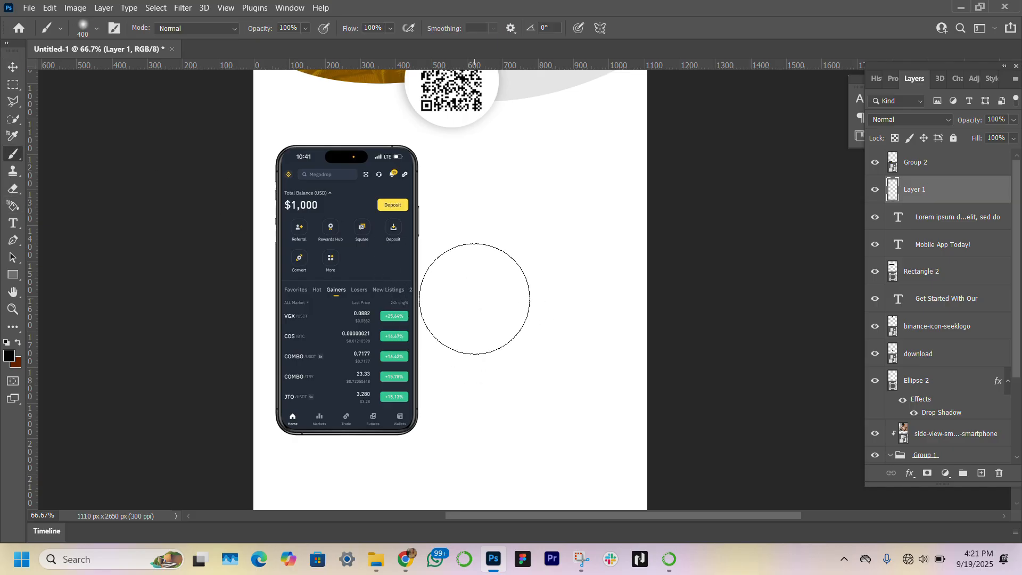
key("bracketright")
left_click(485, 274)
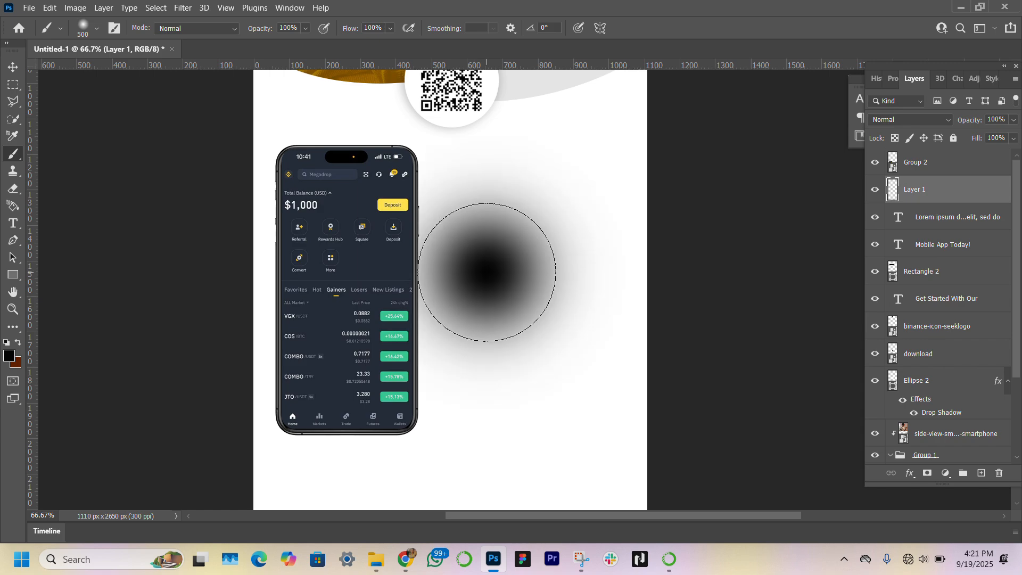
Step: Squash the dot into a thin shadow about 89% wide under the phone and set its opacity to 51%
left_click(13, 66)
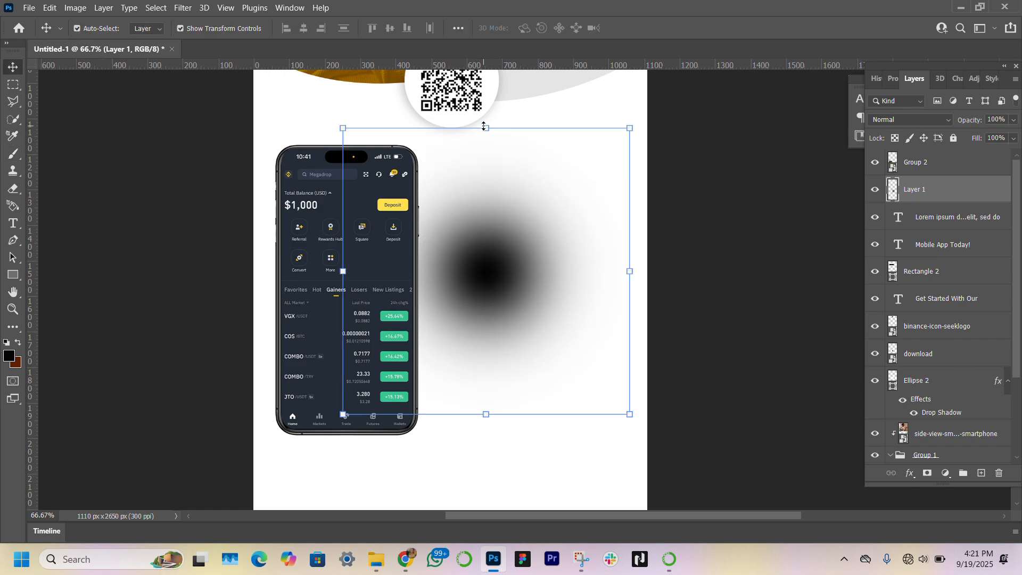
mouse_move(484, 128)
left_mouse_down()
mouse_move(472, 404)
mouse_move(507, 411)
mouse_move(459, 435)
mouse_move(380, 445)
left_mouse_up()
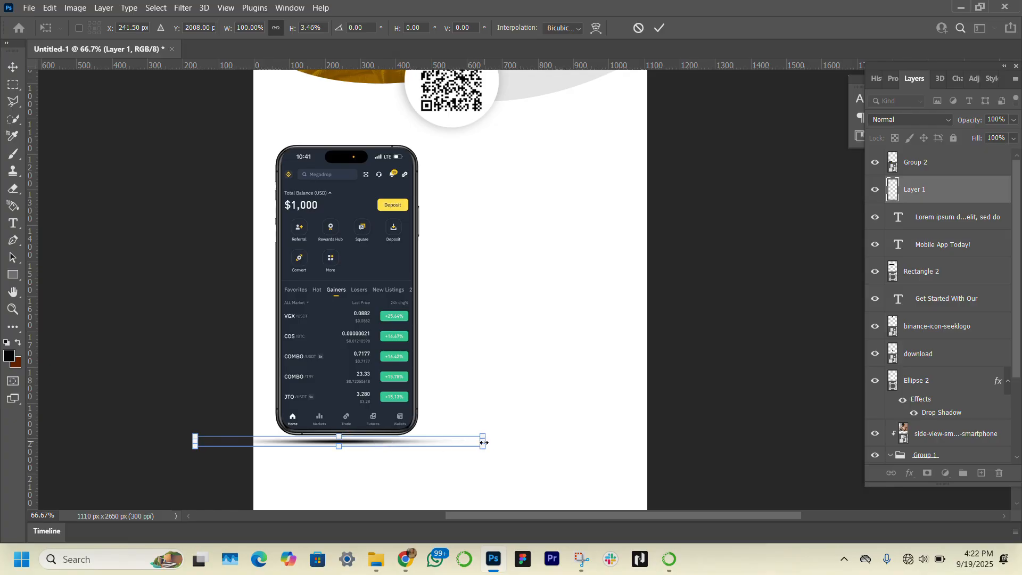
left_click_drag(484, 443, 450, 442)
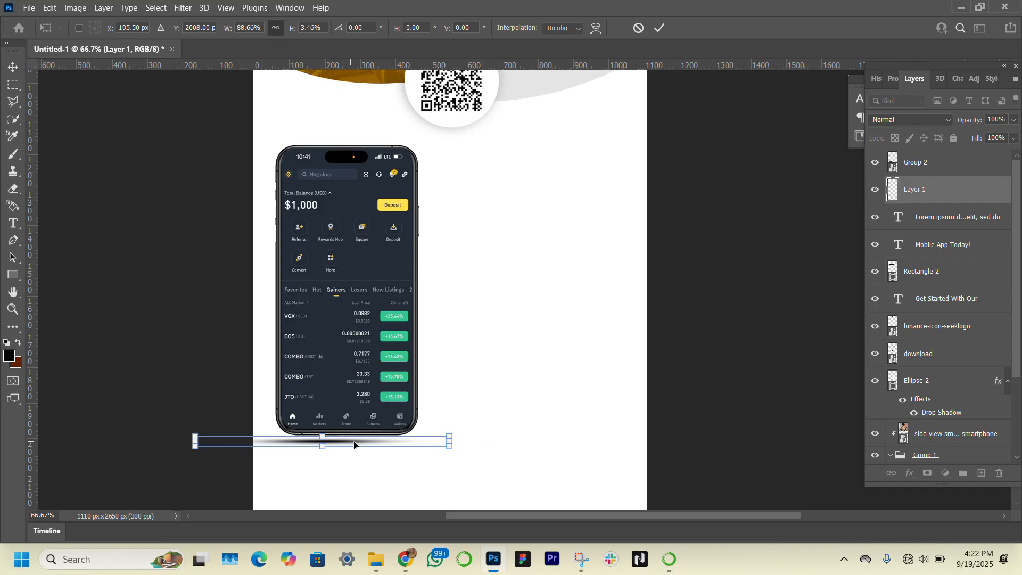
left_click_drag(354, 444, 377, 445)
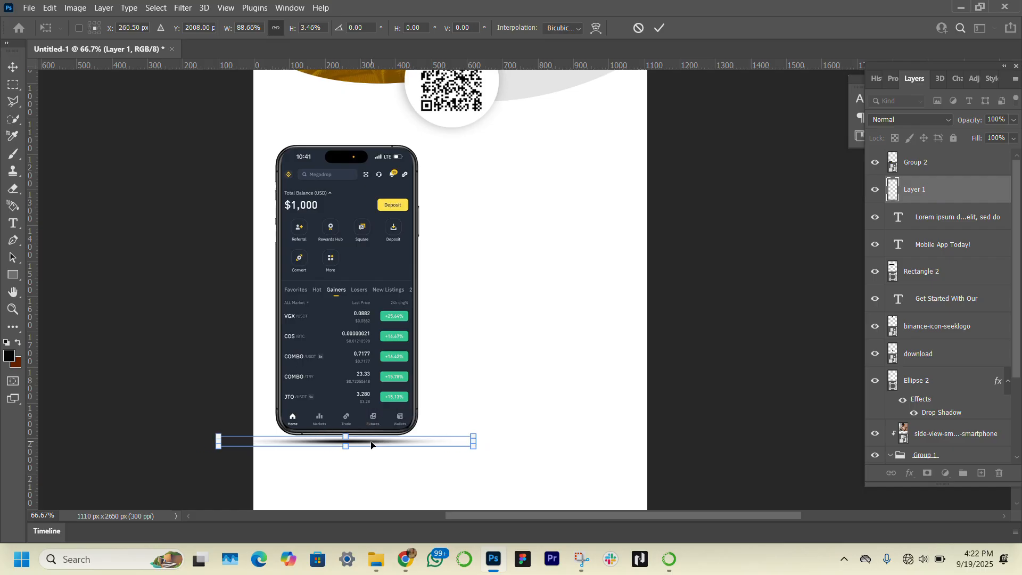
key("Return")
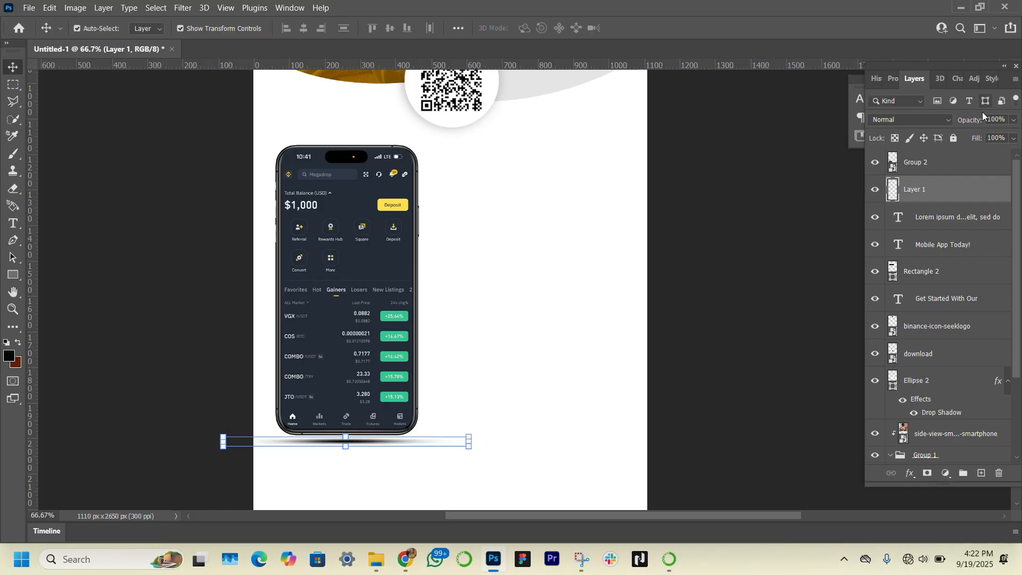
left_click_drag(973, 120, 942, 121)
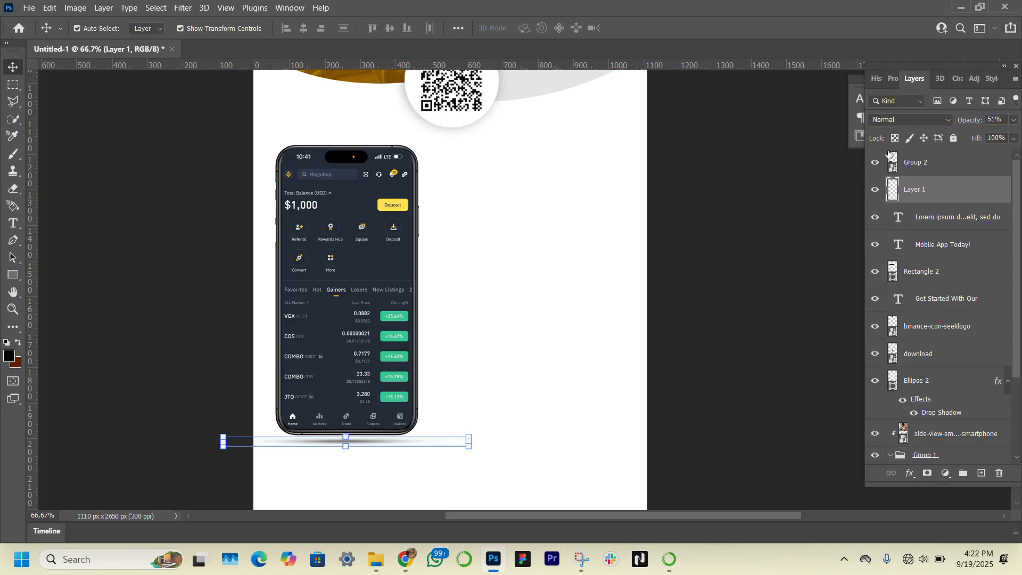
left_click(187, 299)
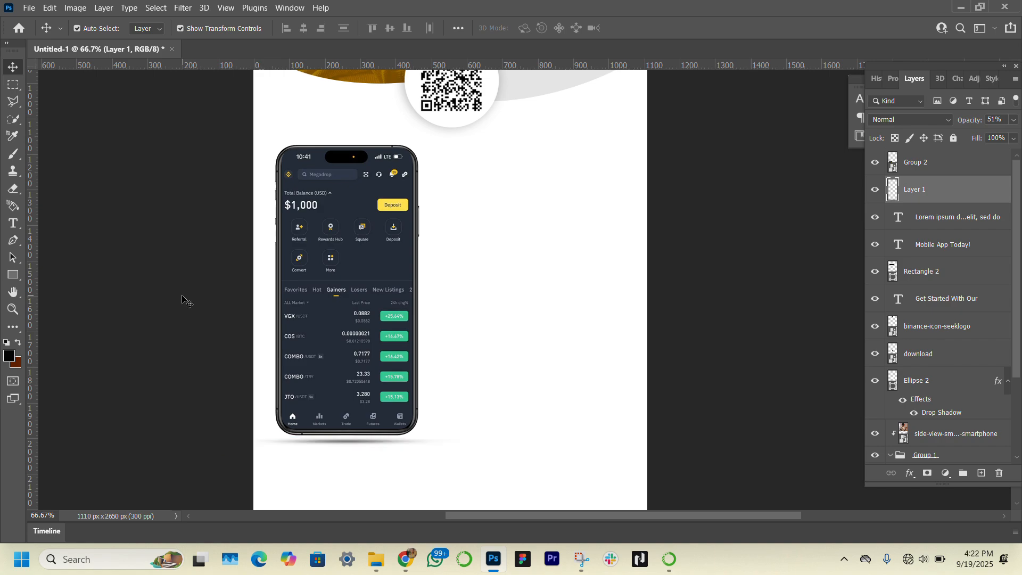
Step: Draw a circle about 375 px across overlapping the phone's left side with the Ellipse tool
left_click(12, 276)
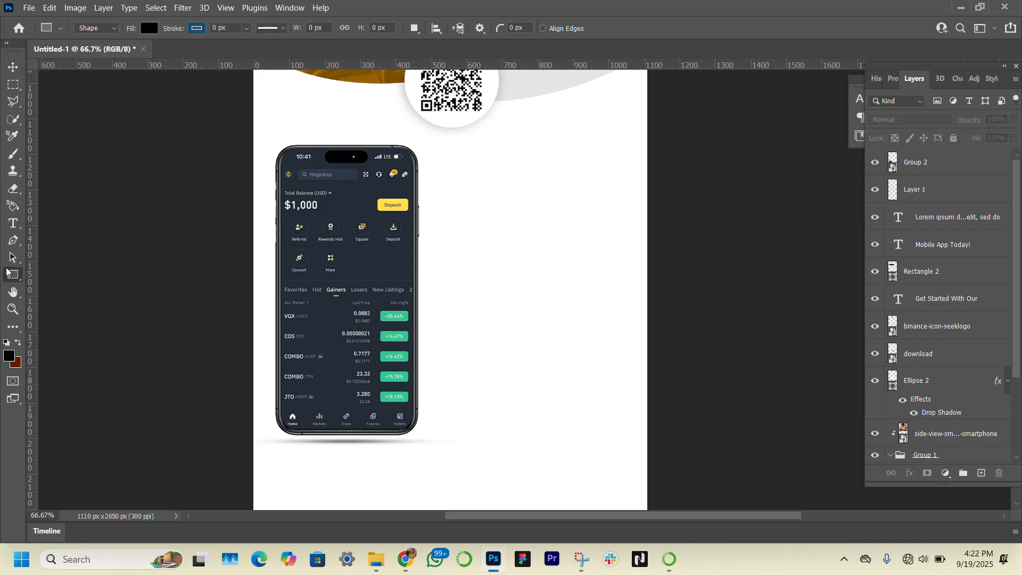
right_click(9, 274)
left_click(68, 290)
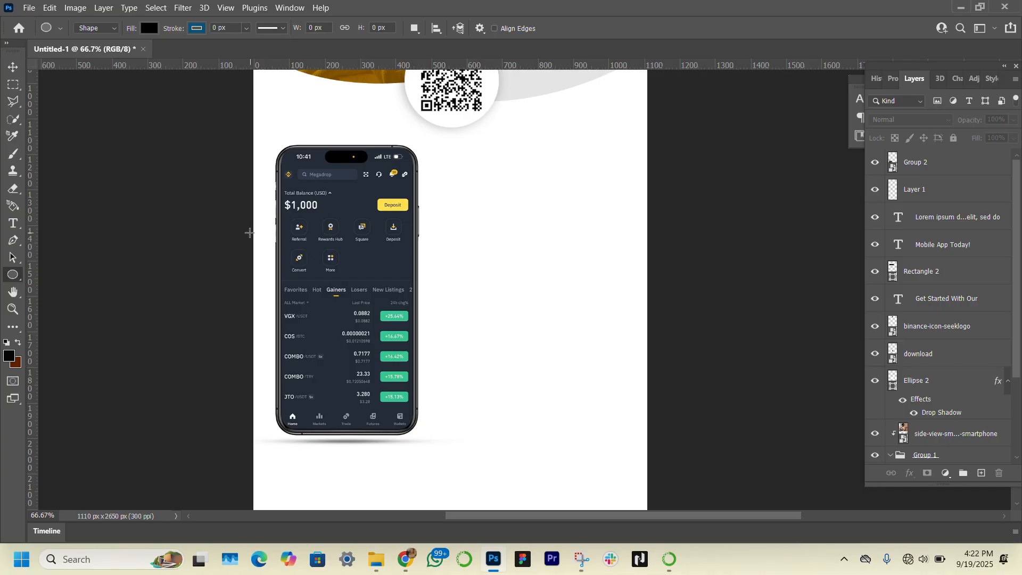
left_click_drag(251, 224, 384, 356)
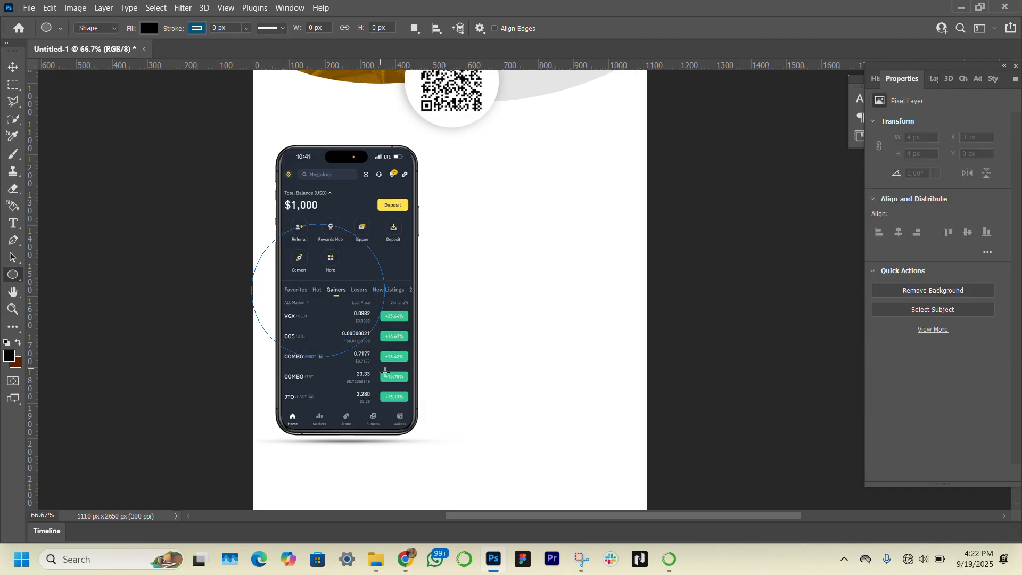
Step: Move the circle partly past the banner's left edge and scale it to about 119%
left_click(16, 72)
left_click_drag(330, 308, 295, 308)
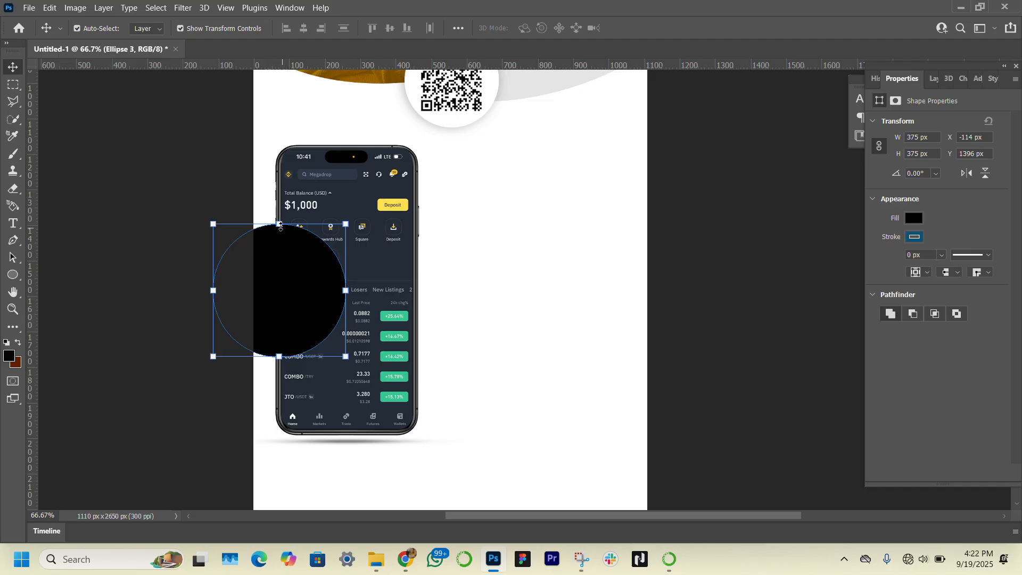
left_click_drag(278, 223, 277, 199)
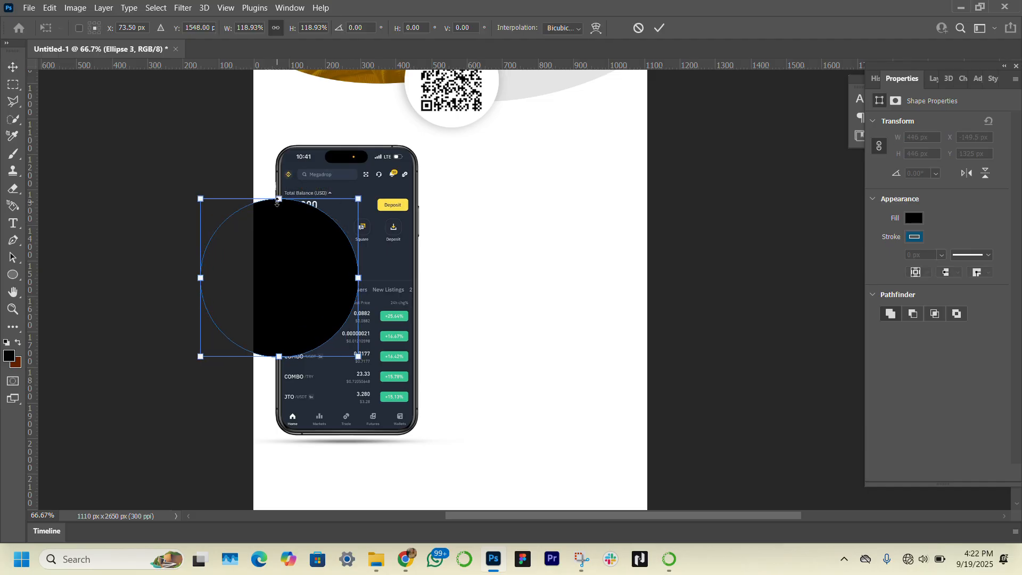
left_click_drag(280, 289, 282, 296)
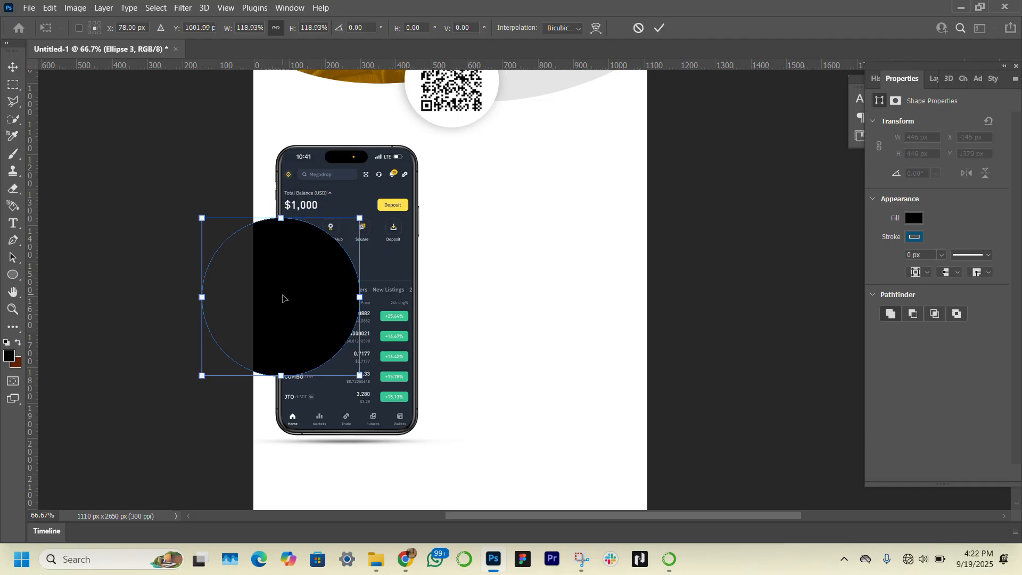
key("Return")
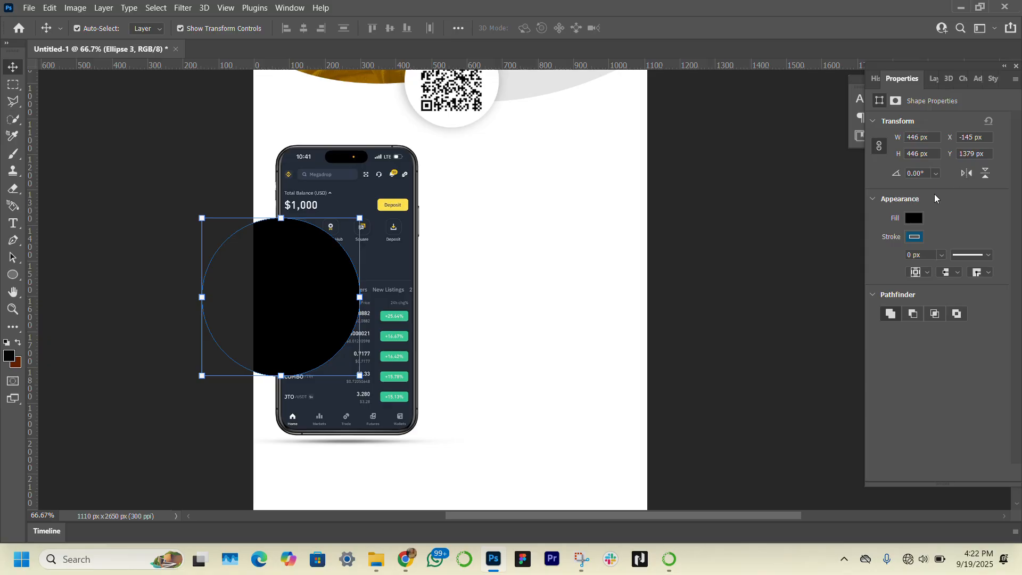
Step: Set the circle's fill to light grey e4e4e4 sampled from the header's grey curve
left_click(913, 220)
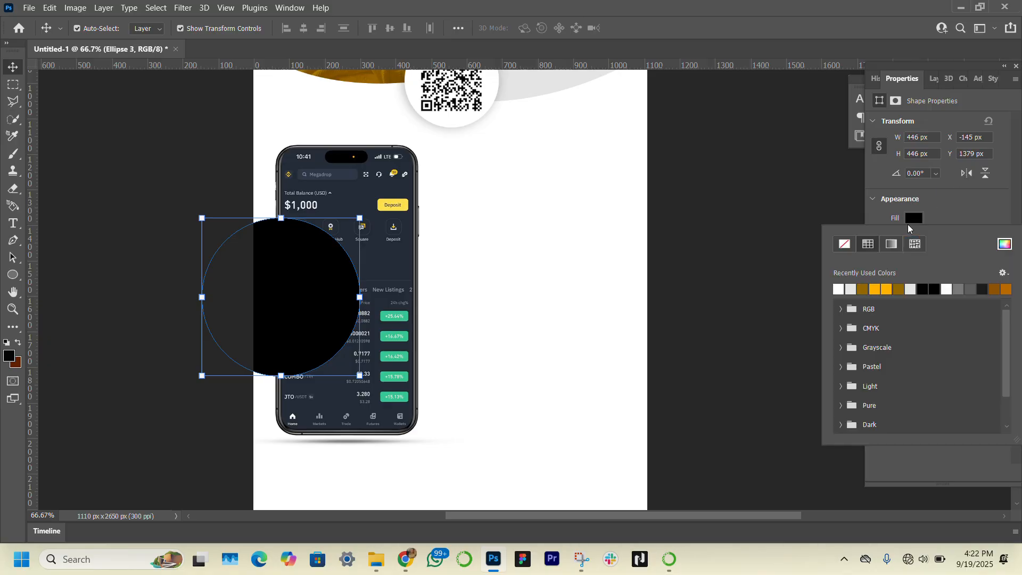
left_click(1009, 246)
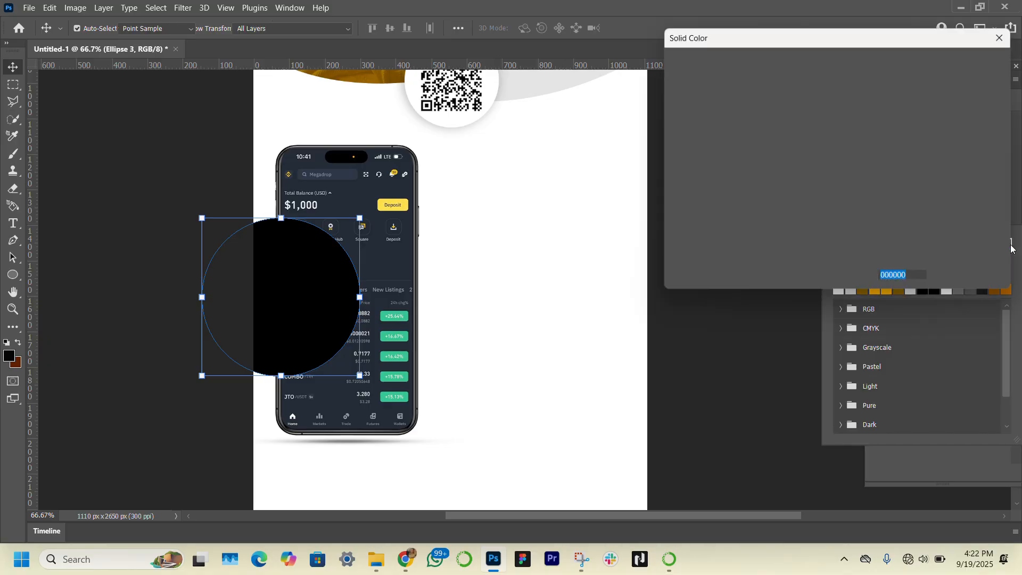
left_click(540, 81)
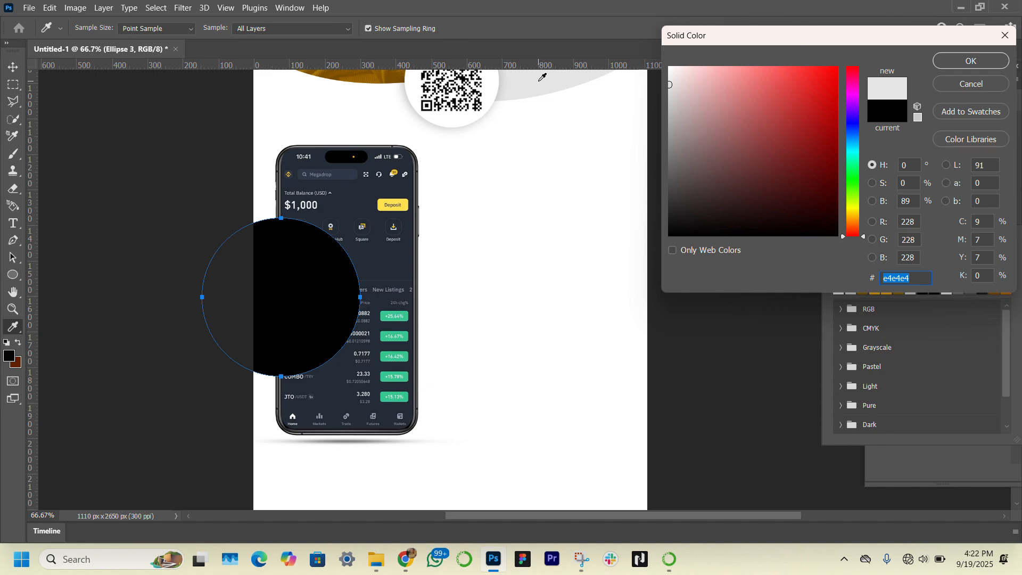
key("Return")
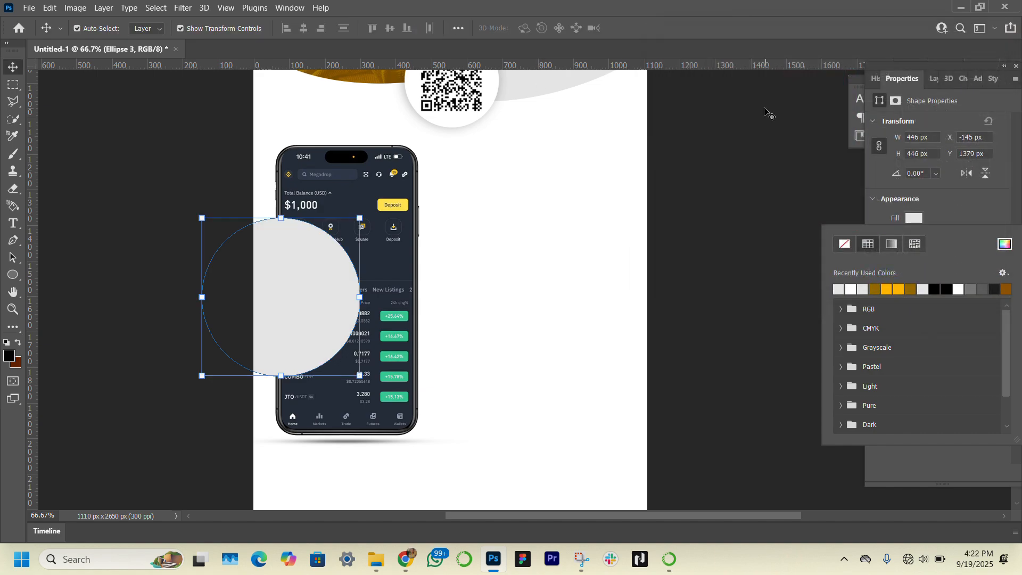
Step: Move the circle layer beneath the phone group
left_click(932, 79)
left_click(932, 79)
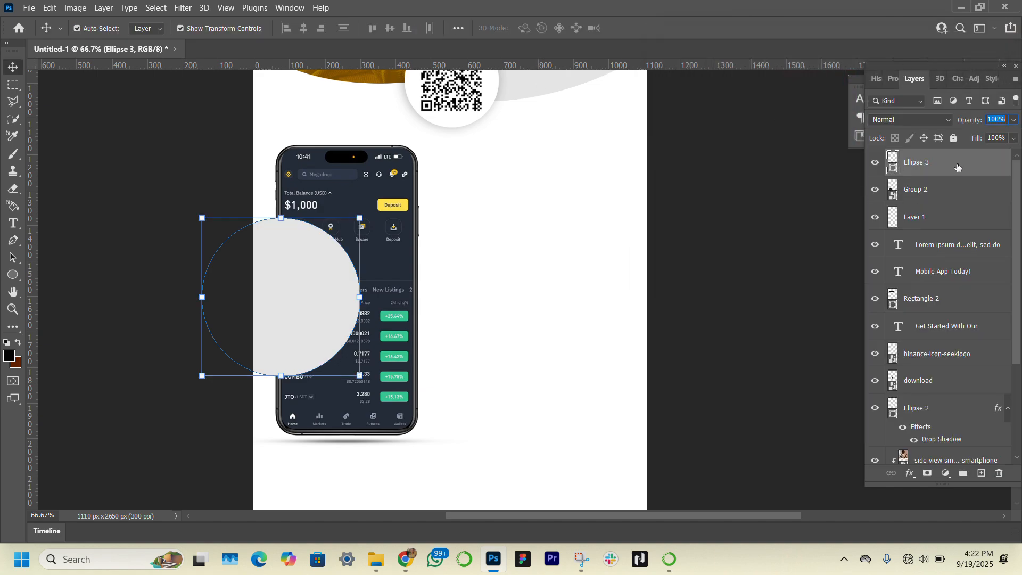
left_click_drag(957, 168, 958, 198)
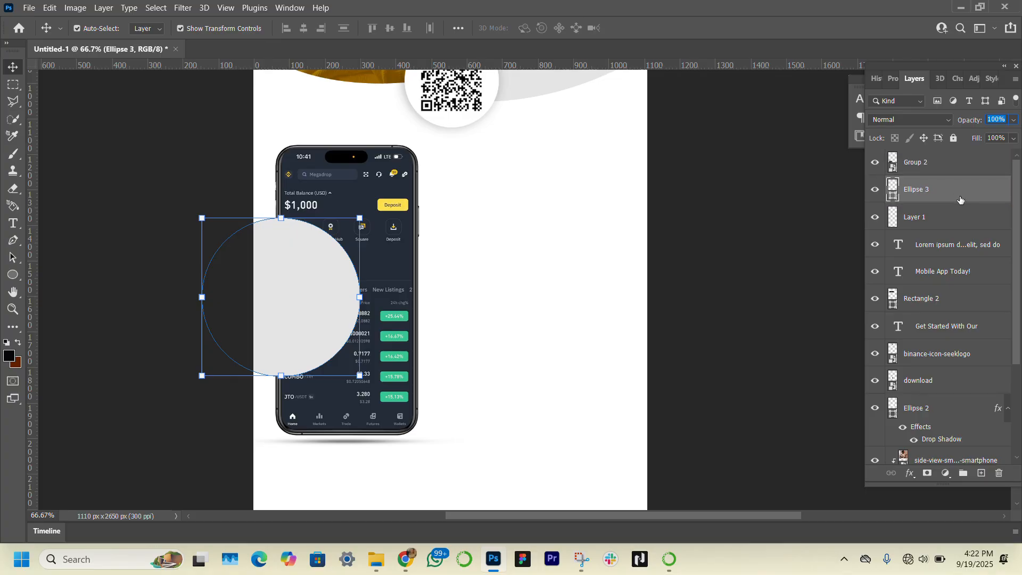
Step: Add another new layer directly beneath the phone group
left_click(358, 182)
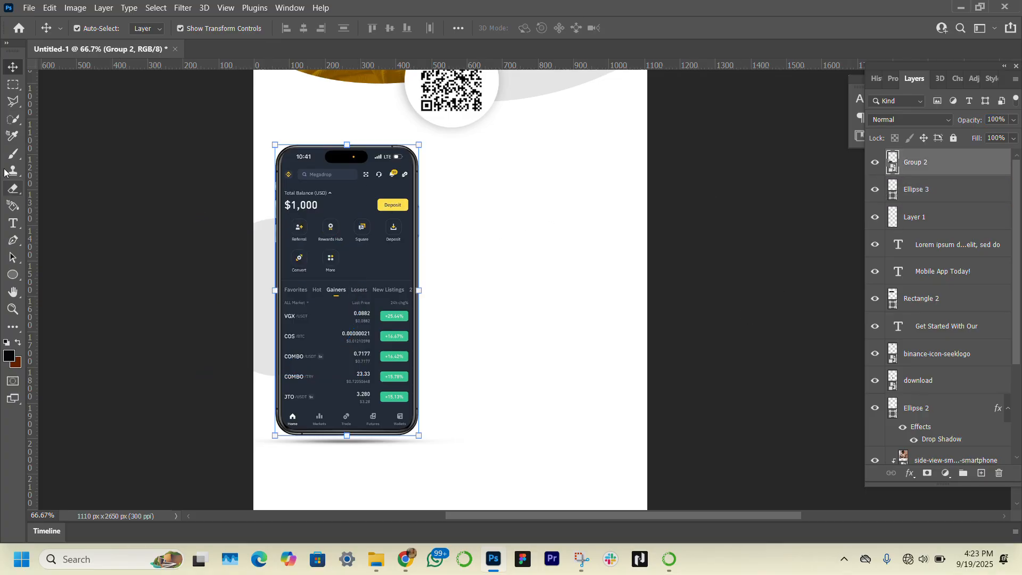
left_click(980, 472)
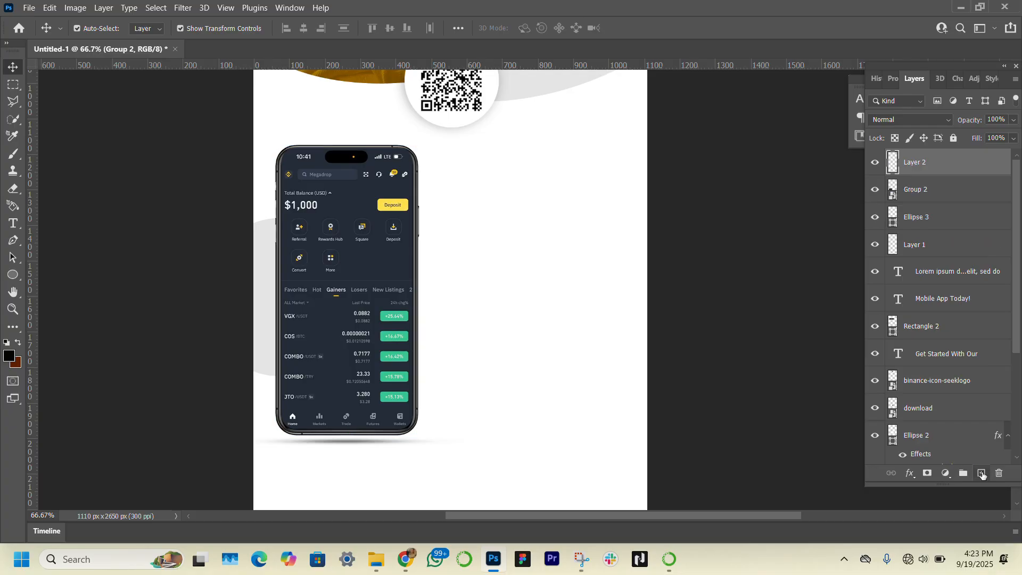
left_click_drag(944, 161, 935, 200)
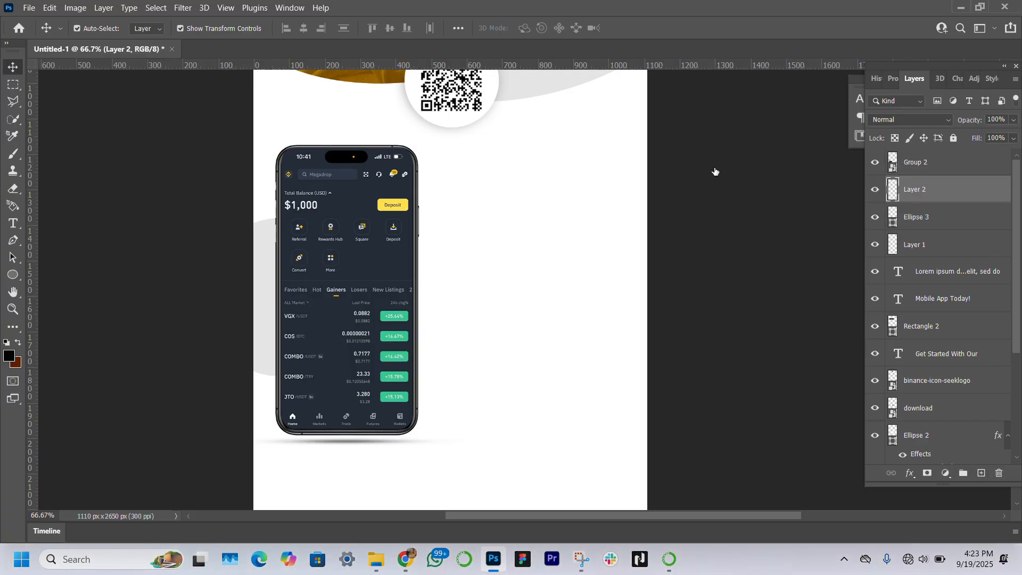
Step: Paint a soft black shadow along the phone's left edge on the new layer with a 200 px brush
left_click(15, 157)
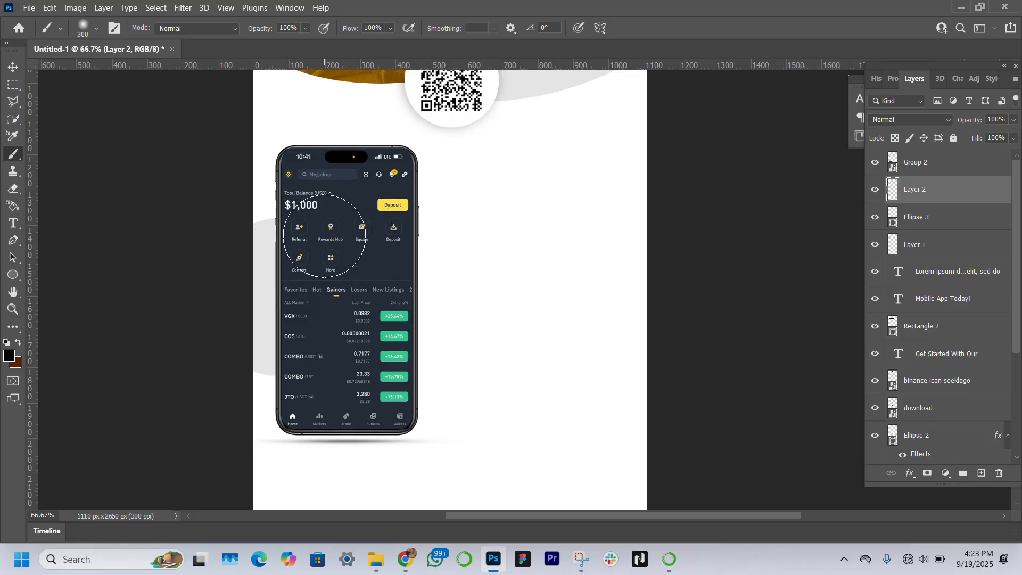
key("bracketleft")
key("bracketleft")
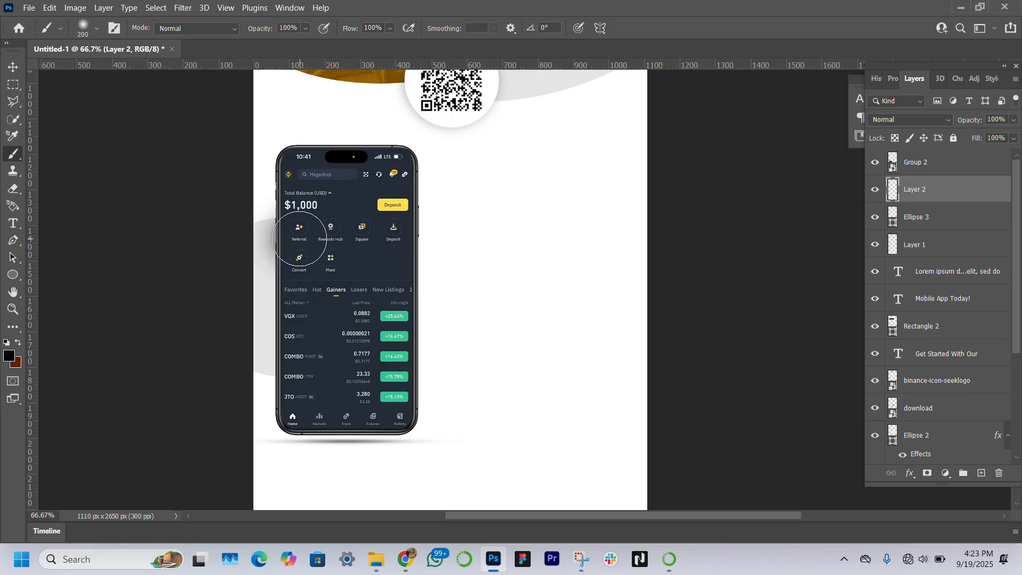
left_click_drag(299, 238, 298, 355)
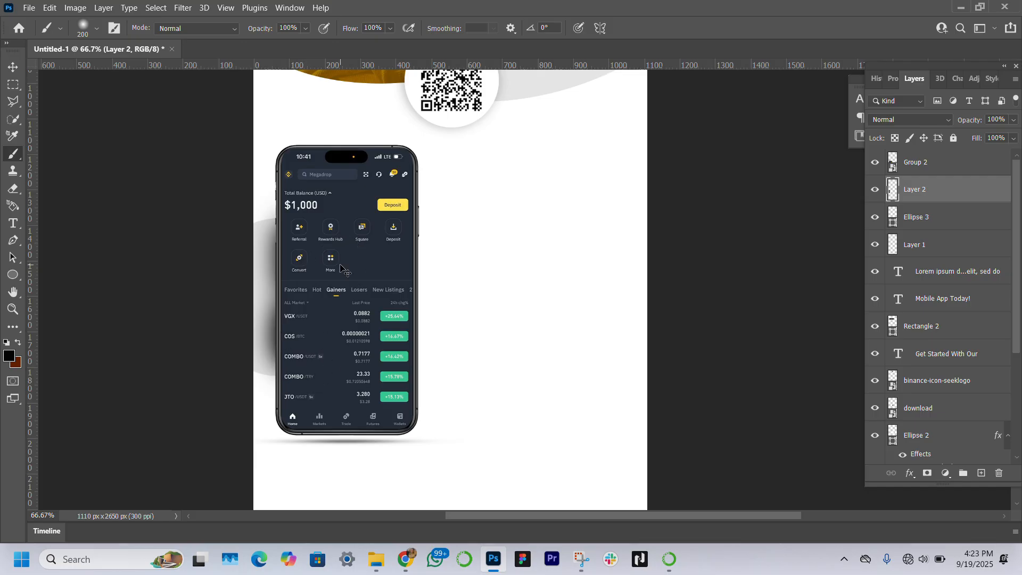
key("ctrl+z")
left_click(305, 304)
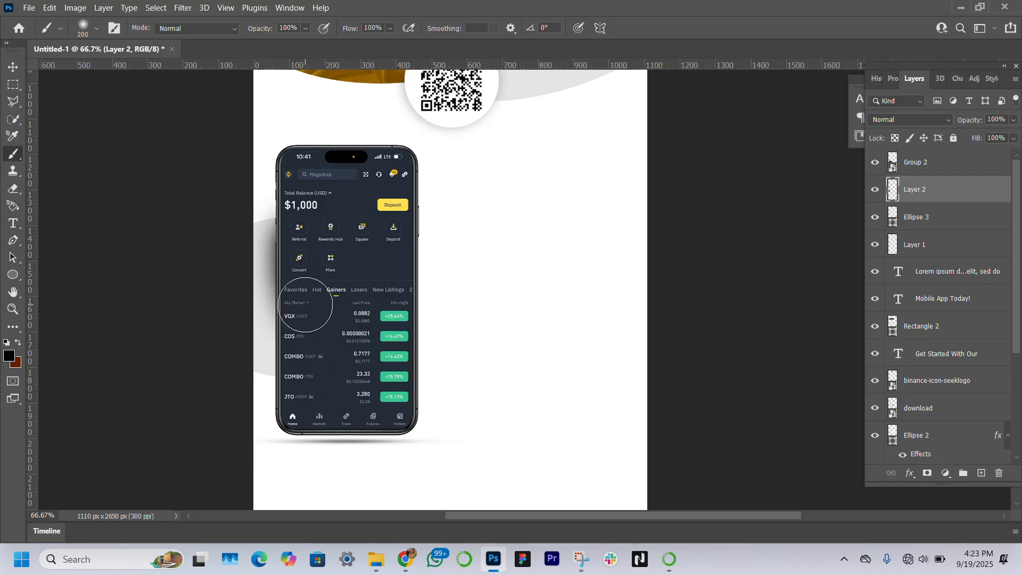
mouse_move(305, 304)
left_mouse_down()
mouse_move(320, 342)
mouse_move(312, 360)
mouse_move(310, 232)
left_mouse_up()
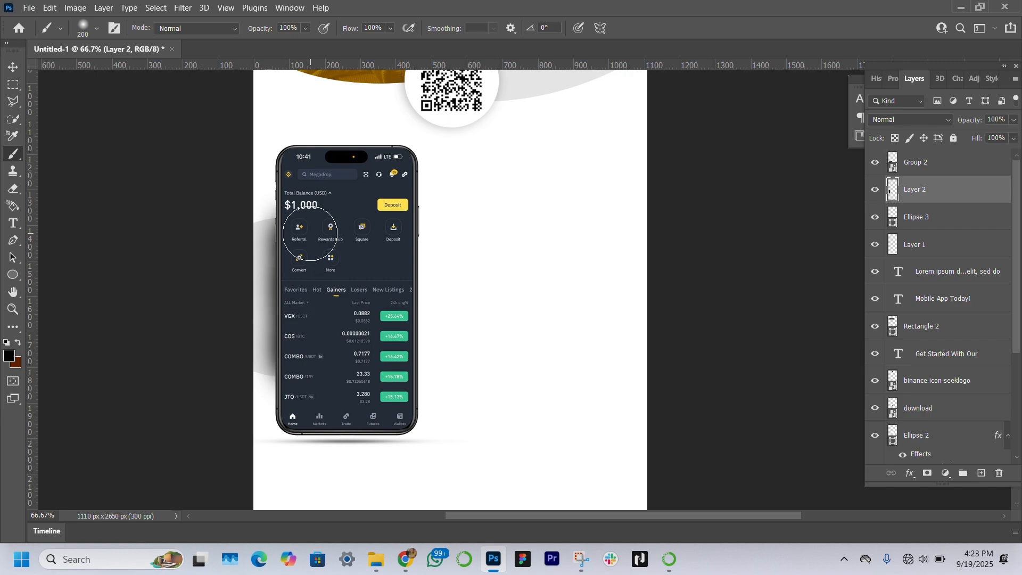
Step: Lower the shadow layer's opacity to 60%
left_click(11, 66)
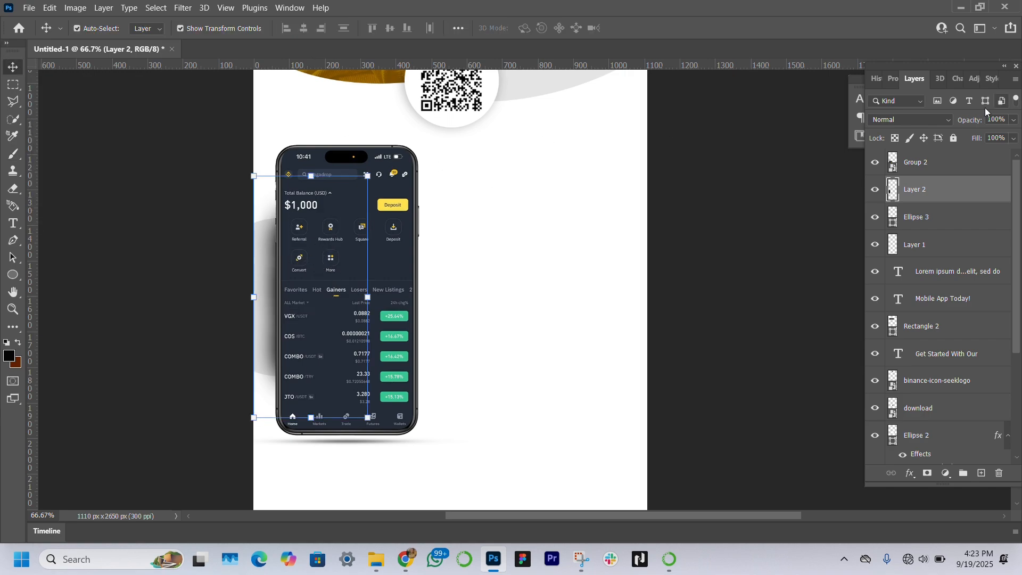
left_click_drag(974, 119, 949, 120)
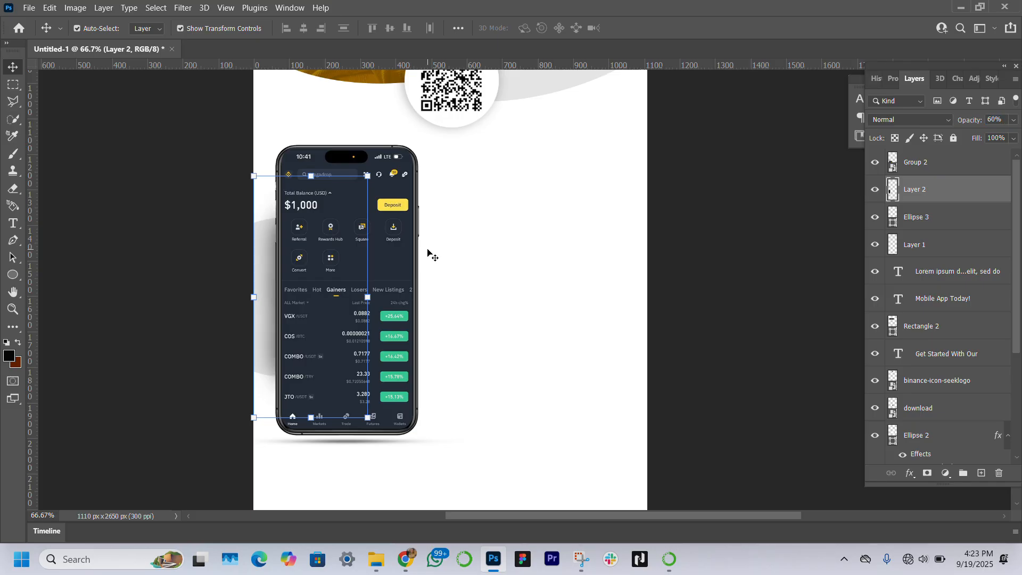
left_click(161, 313)
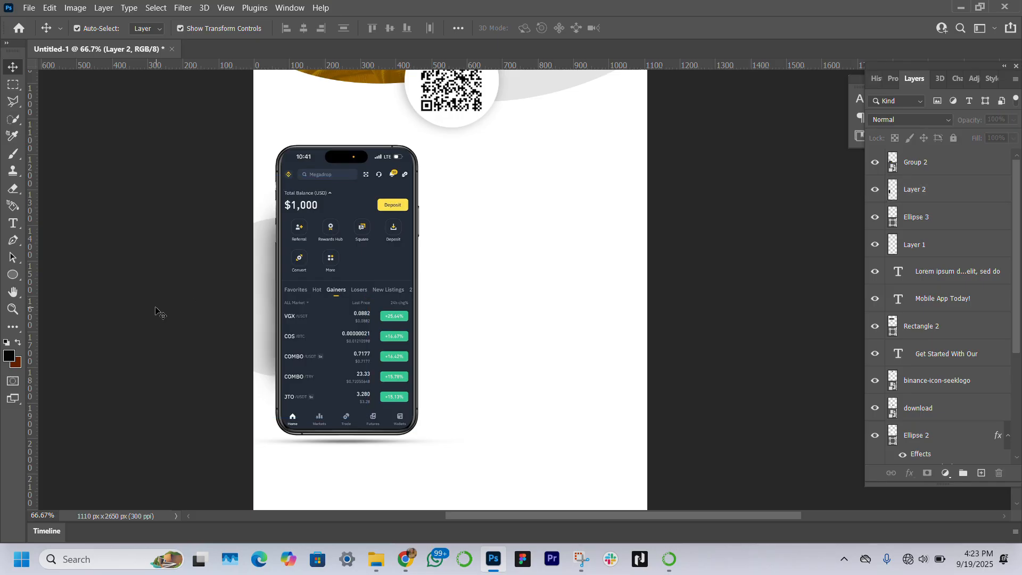
left_click(263, 248)
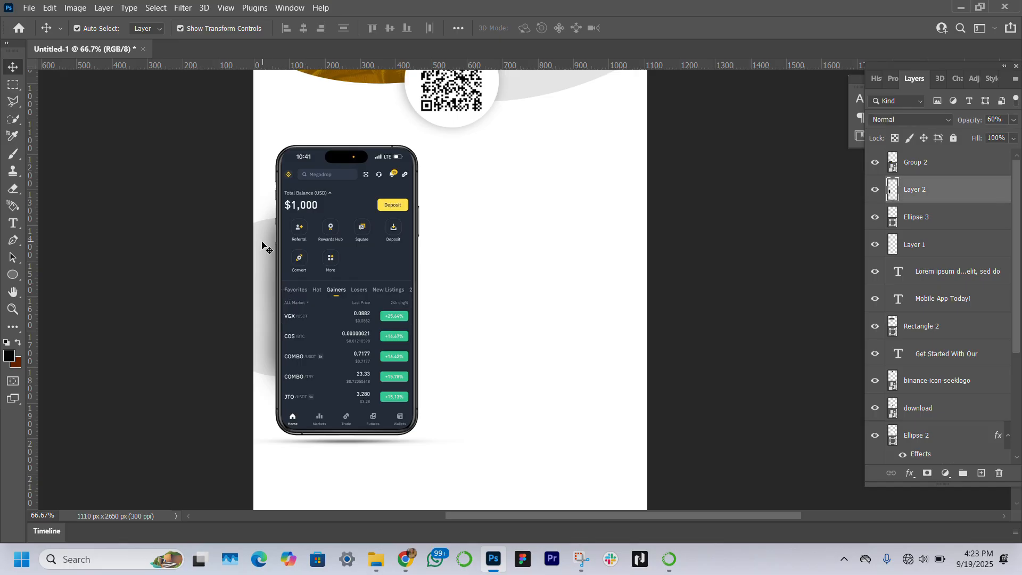
left_click(105, 252)
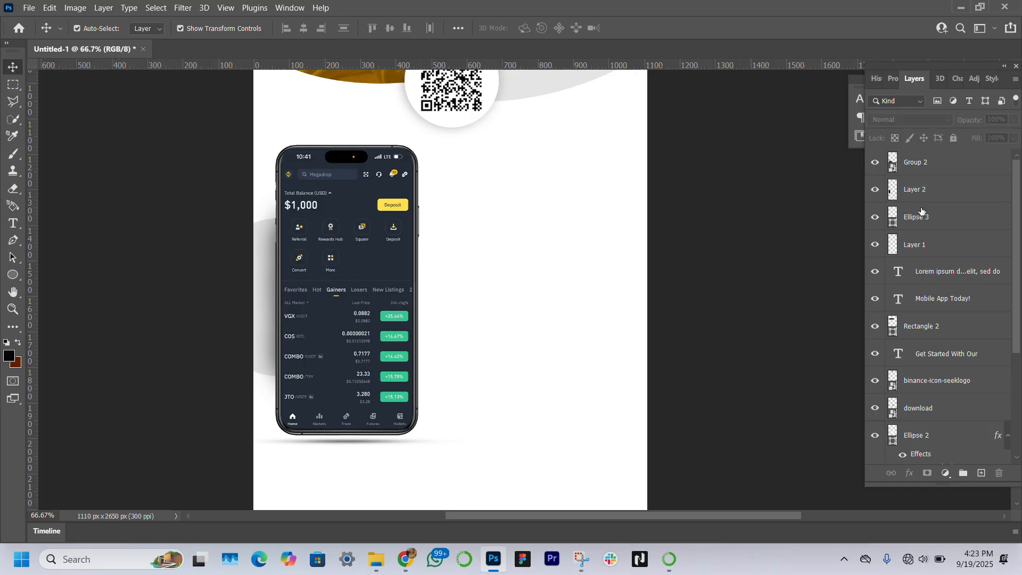
Step: Nudge the backdrop circle up slightly
left_click(945, 216)
key("Up")
key("Up")
key("Up")
key("Up")
key("Up")
key("Up")
key("Up")
key("Up")
key("Up")
key("Up")
key("Up")
key("Up")
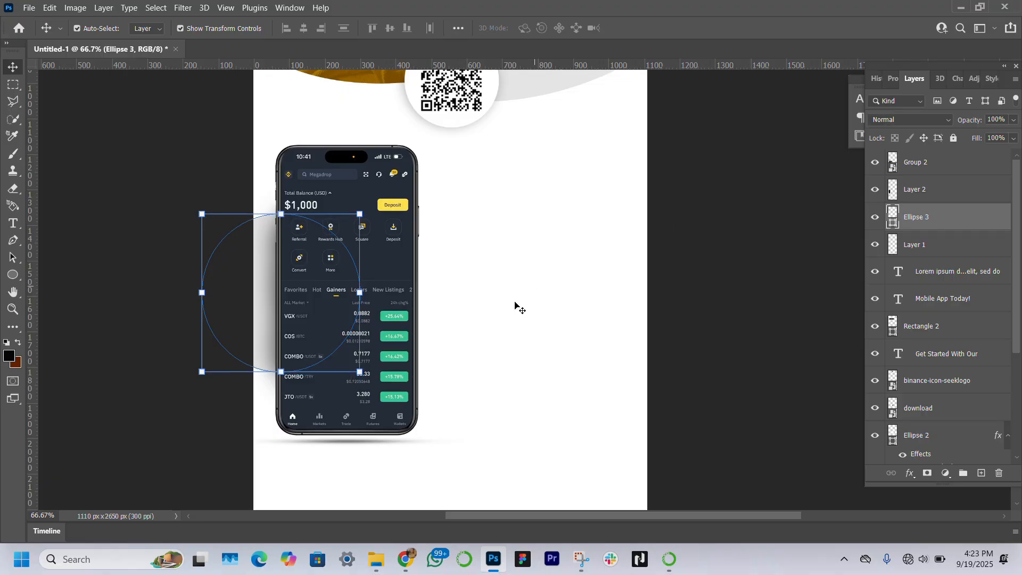
Step: Draw a horizontal rectangle about 106 × 12 px beside the phone and fill it black
left_click(12, 277)
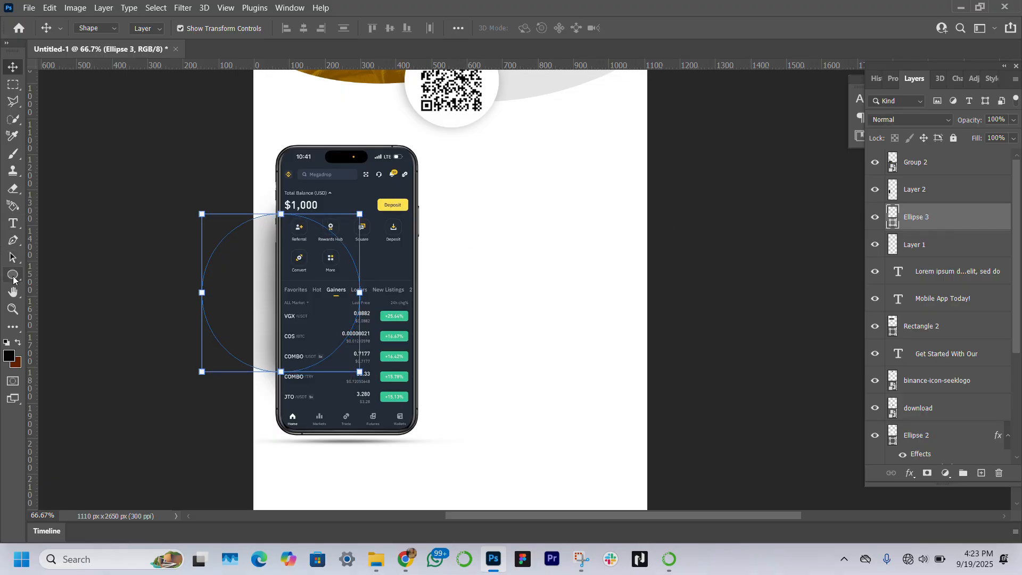
left_click(59, 281)
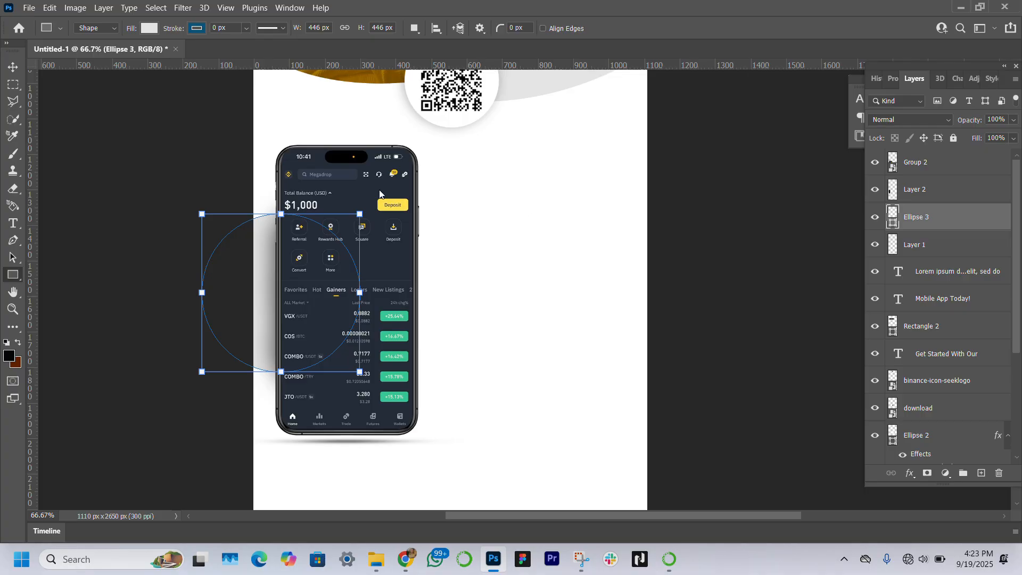
left_click_drag(490, 210, 528, 213)
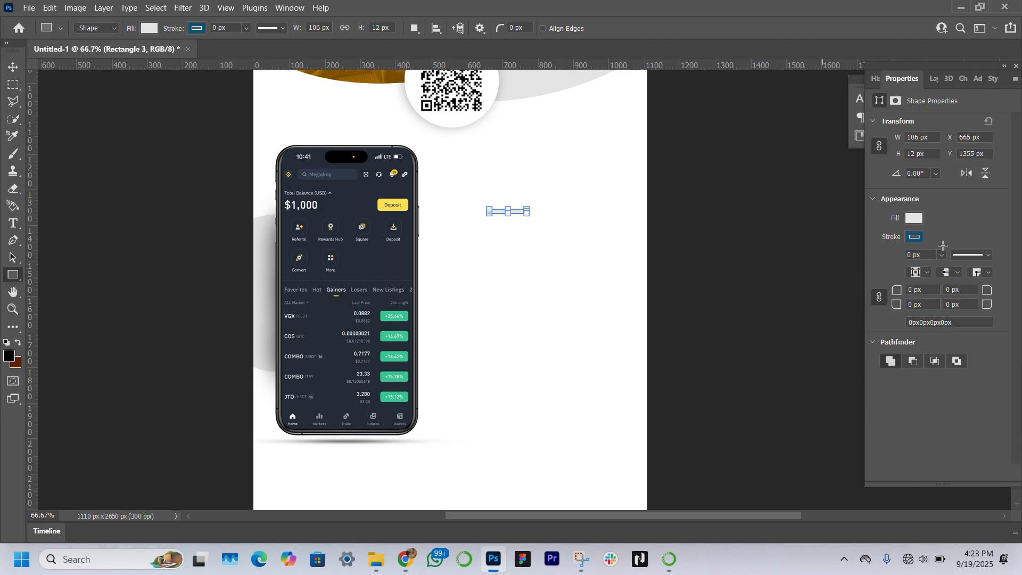
left_click(914, 220)
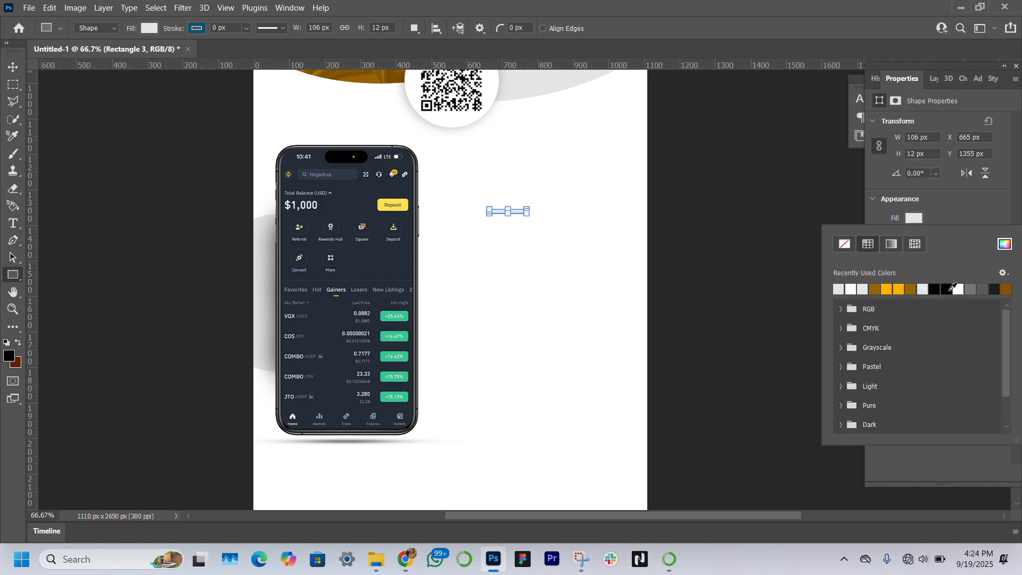
left_click(935, 289)
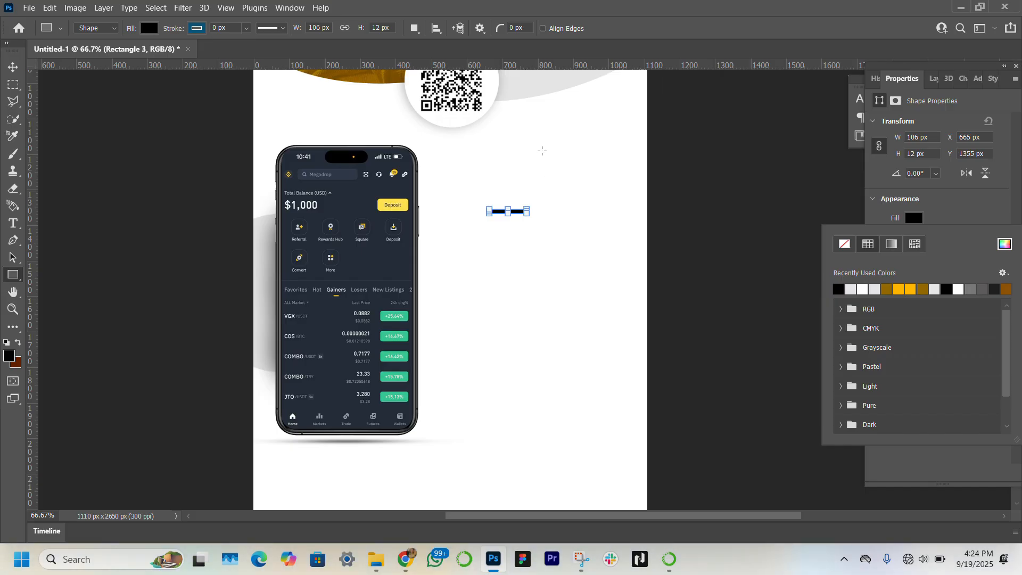
Step: Draw a vertical black rectangle about 13 × 210 px to the right of the first bar
left_click_drag(542, 151, 545, 225)
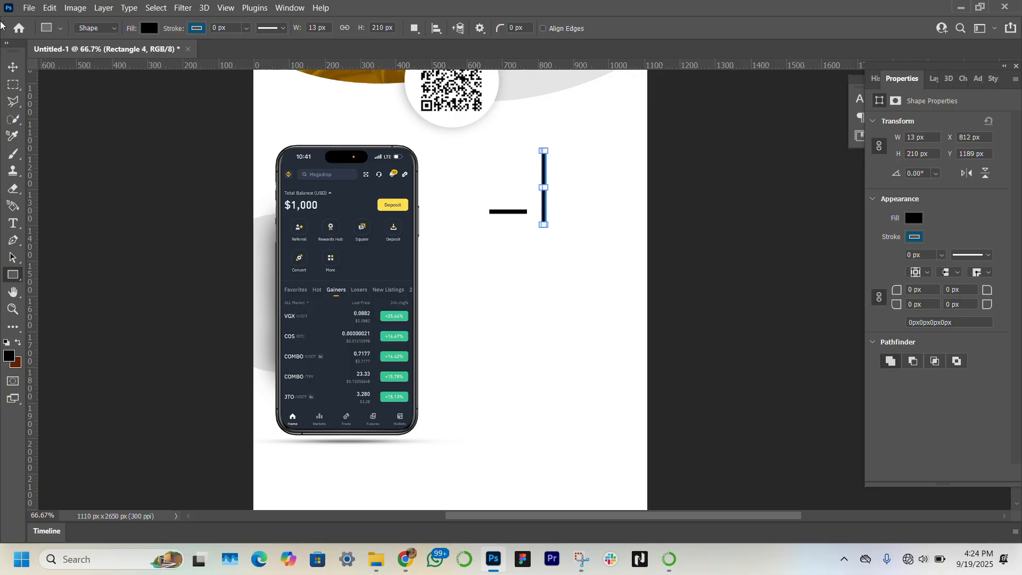
left_click(12, 67)
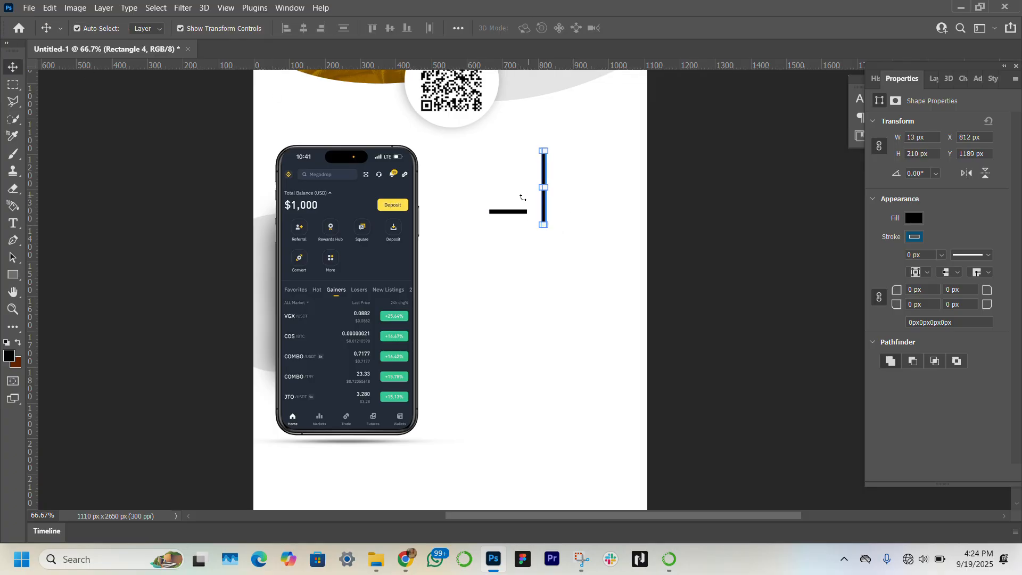
key("z")
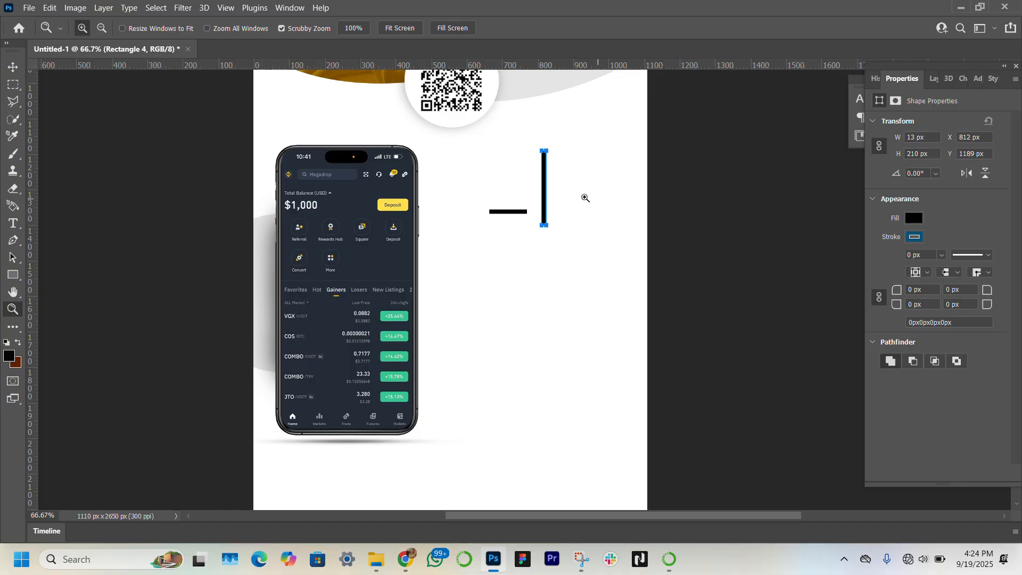
left_click(569, 203)
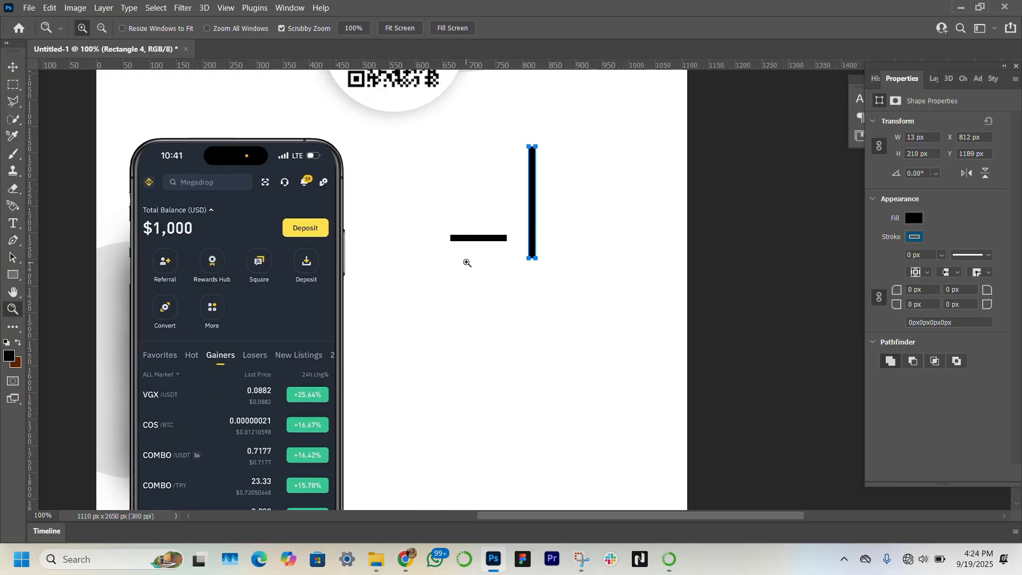
key("v")
key("v")
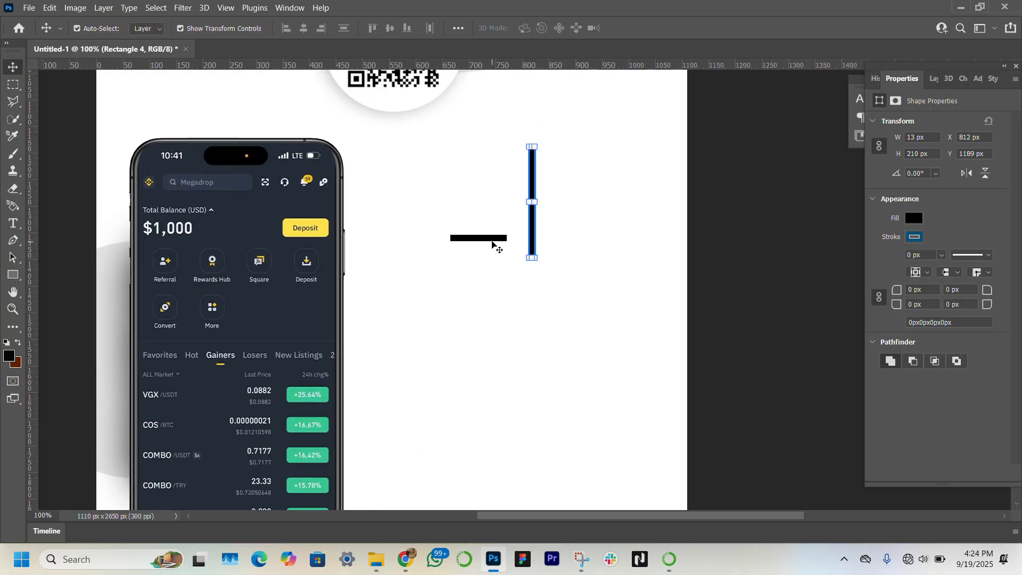
Step: Rotate the short horizontal bar about 32° so it slants downward to the right
left_click(492, 239)
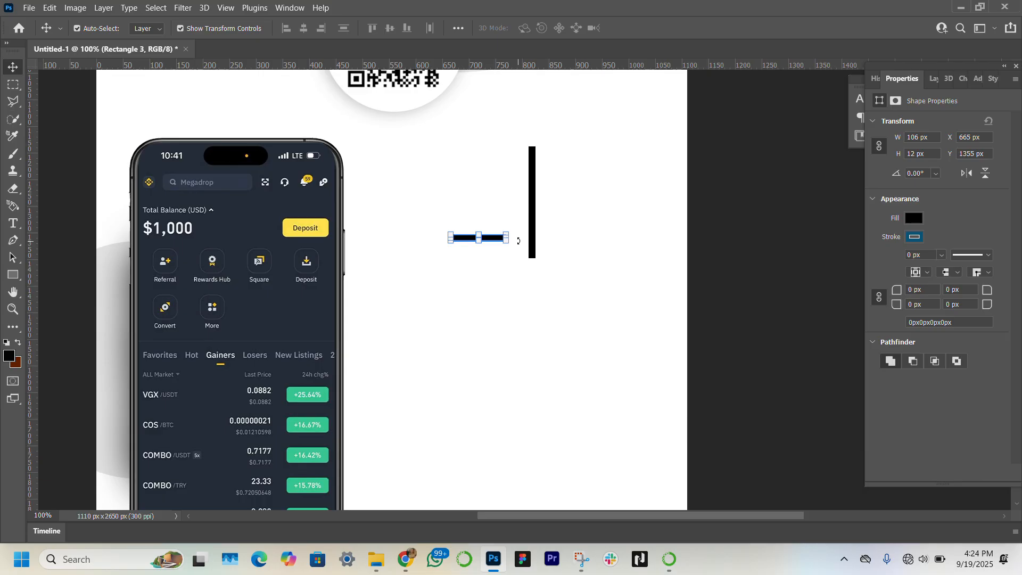
left_click_drag(518, 240, 519, 263)
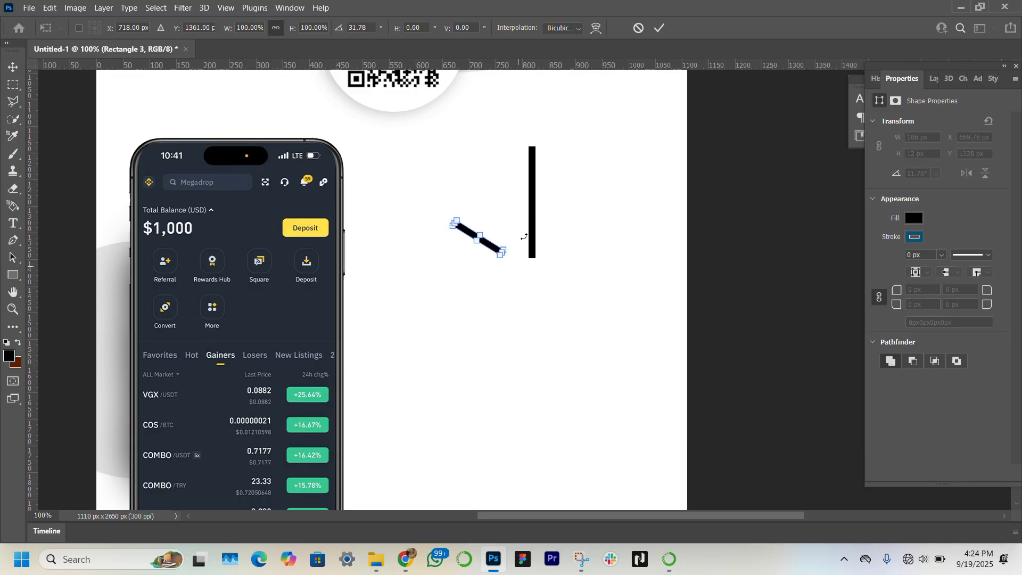
key("Return")
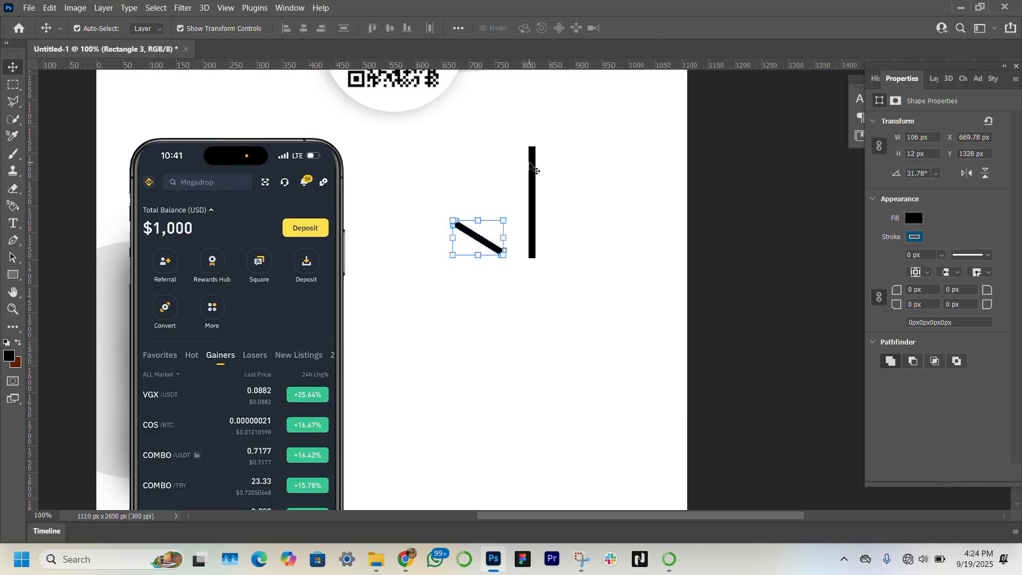
Step: Rotate the tall bar about 36° and nudge it to meet the short bar, forming a checkmark
left_click(531, 166)
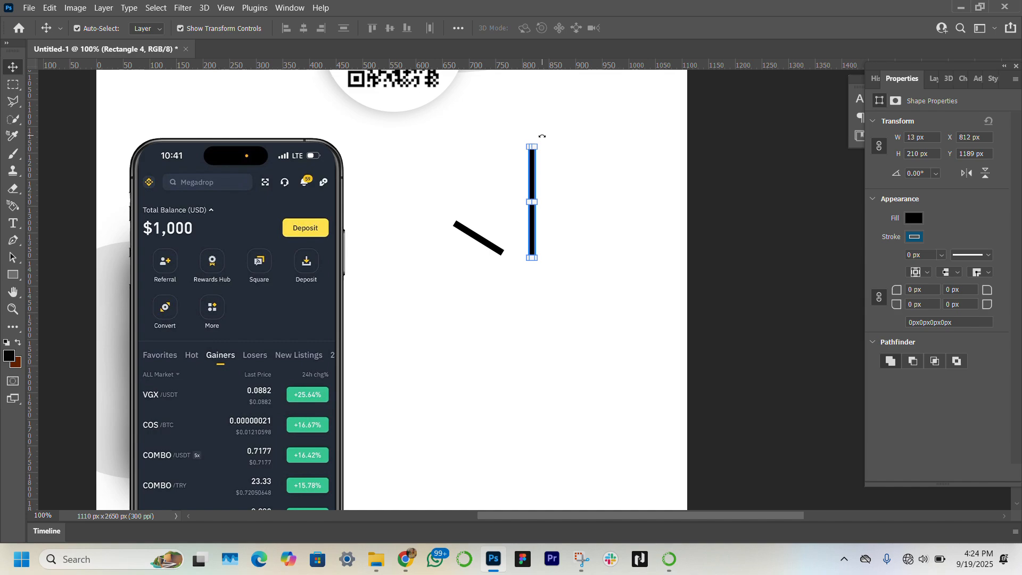
left_click_drag(541, 137, 554, 182)
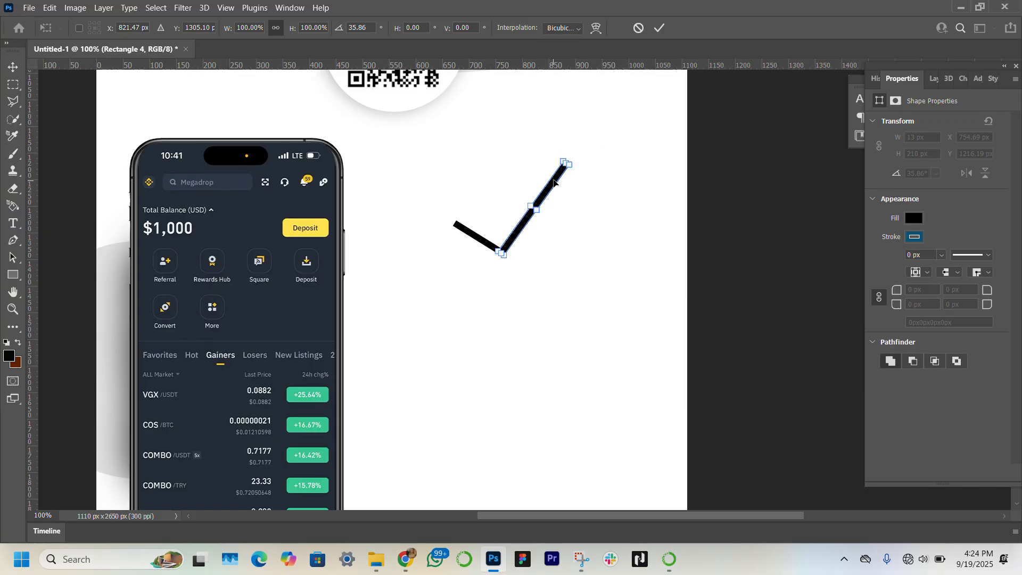
key("Down")
key("Left")
key("Return")
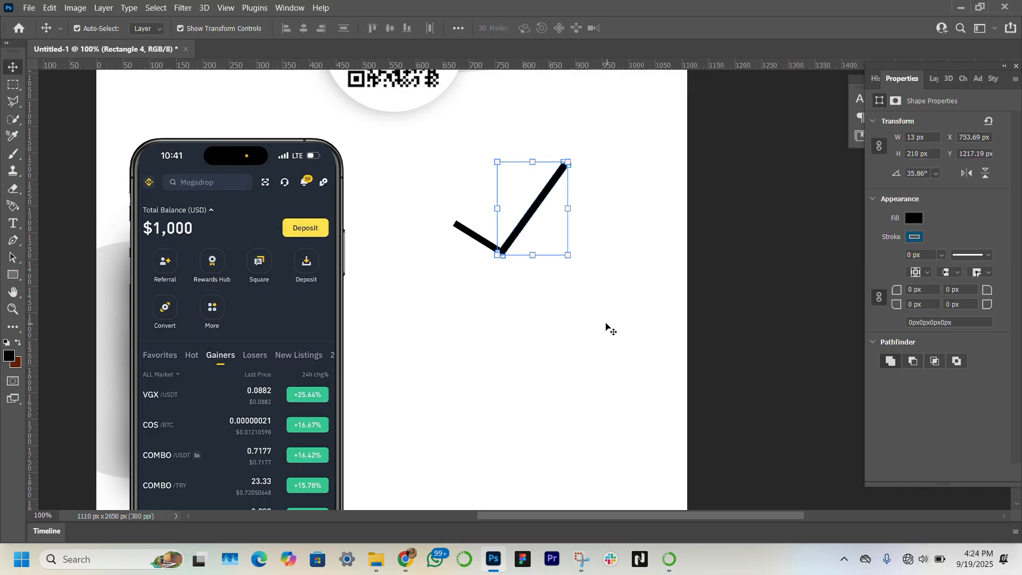
left_click(607, 324)
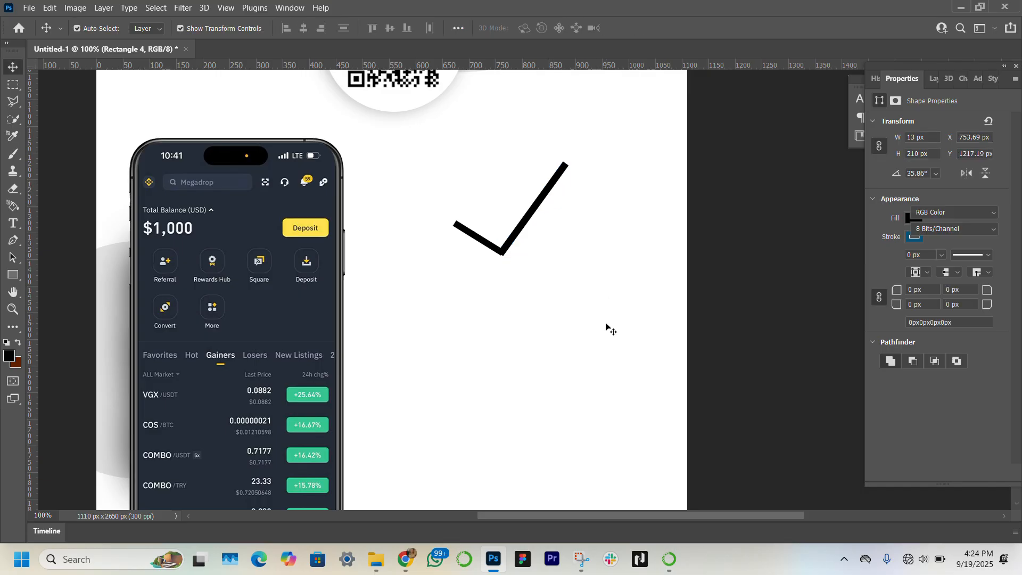
left_click(530, 214)
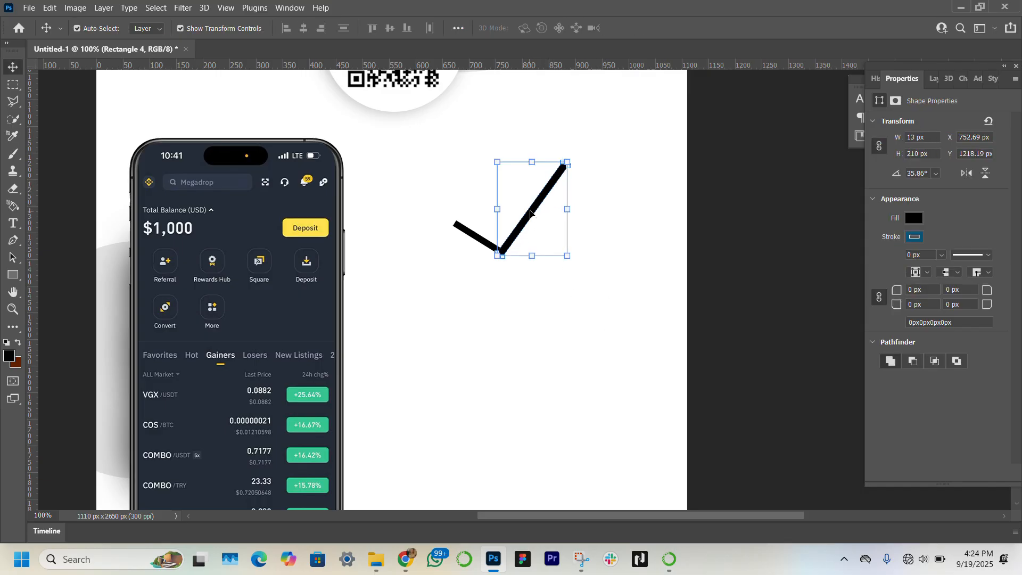
key("Left")
left_click(575, 333)
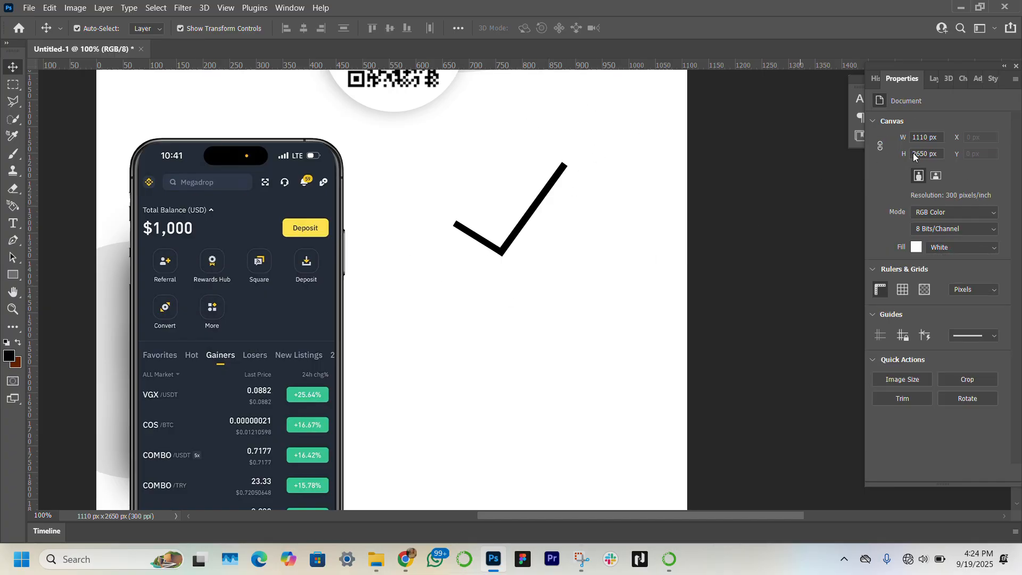
Step: Group the two checkmark rectangles together
left_click(929, 79)
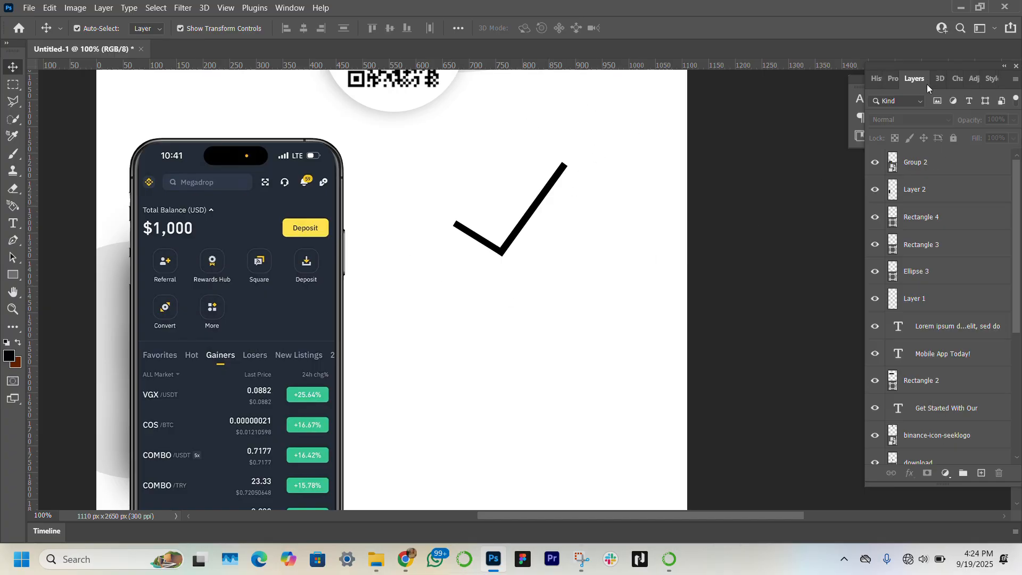
left_click(945, 224)
left_click(947, 246, "shift")
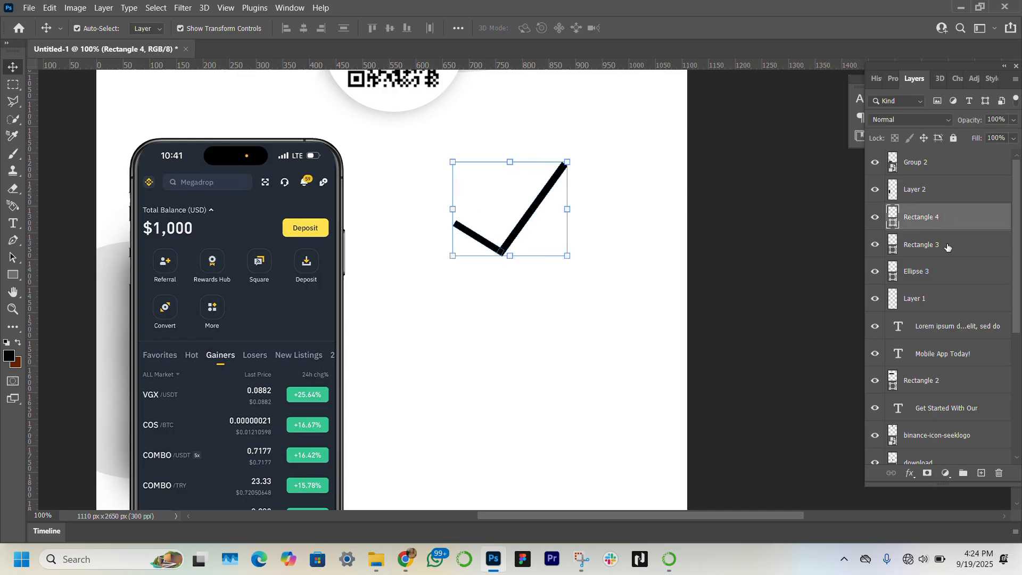
key("ctrl+g")
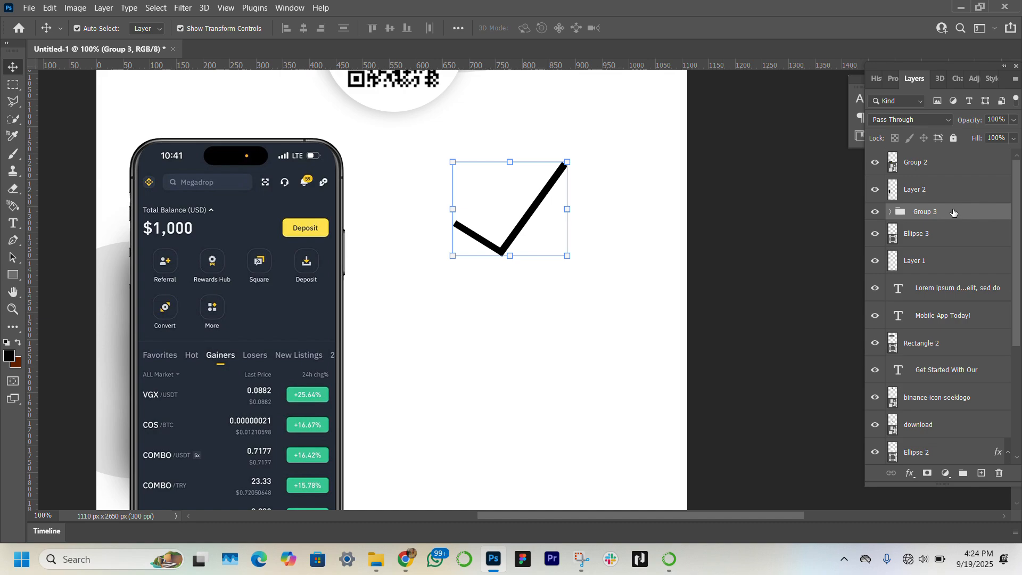
Step: Convert the checkmark group to a smart object and apply a brown Color Overlay at 93% opacity
right_click(952, 211)
left_click(892, 179)
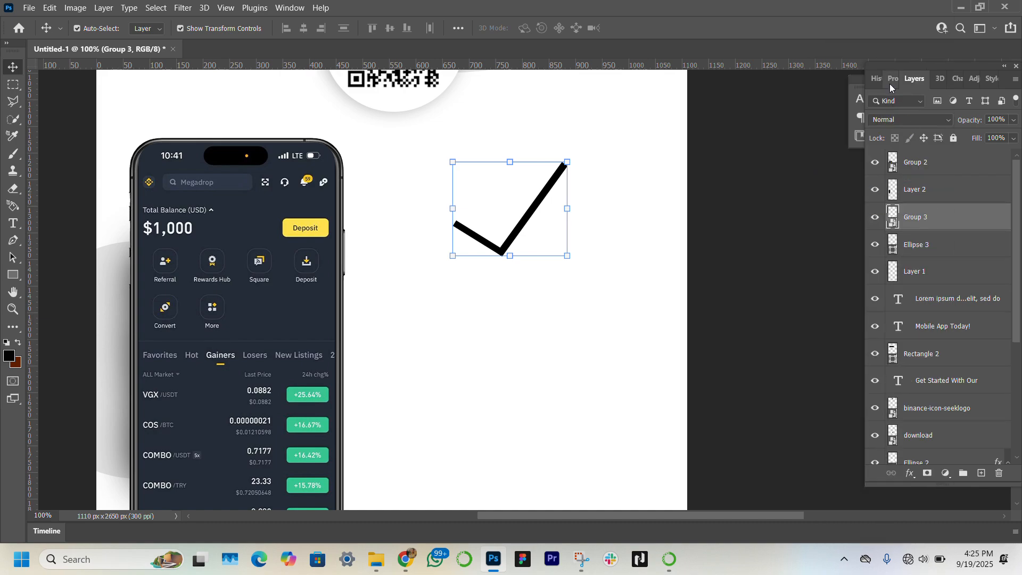
double_click(974, 219)
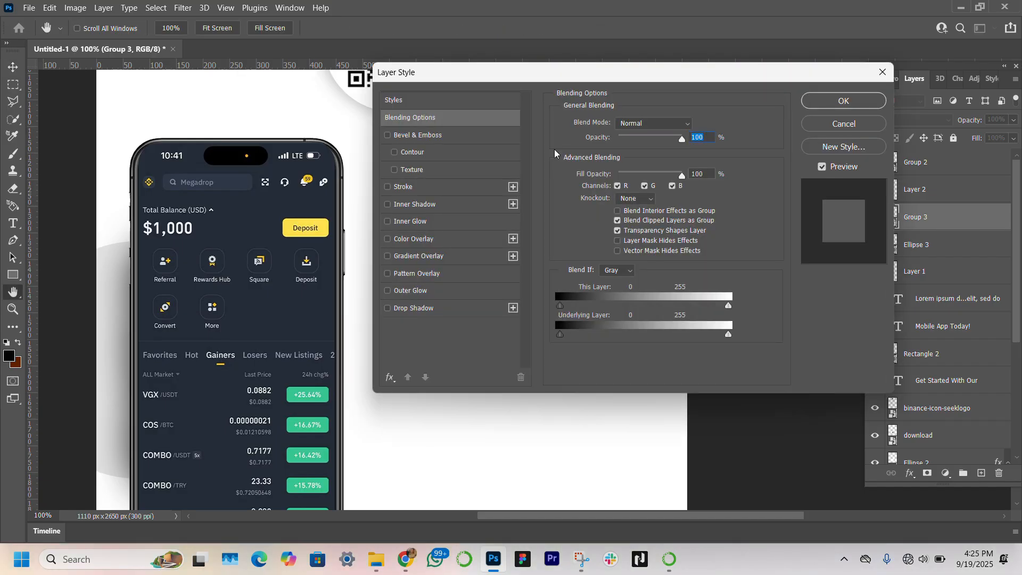
left_click(420, 240)
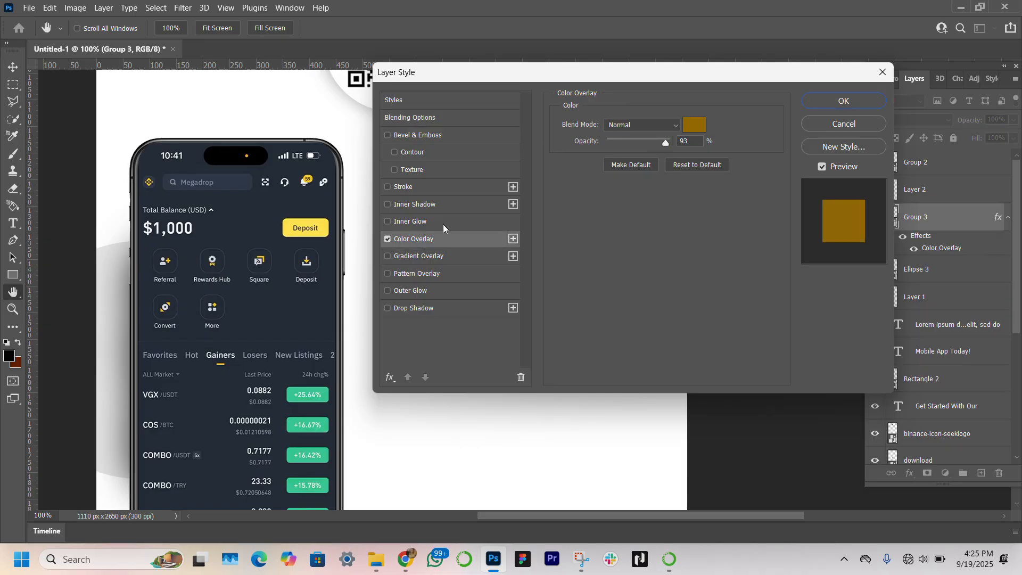
left_click(837, 102)
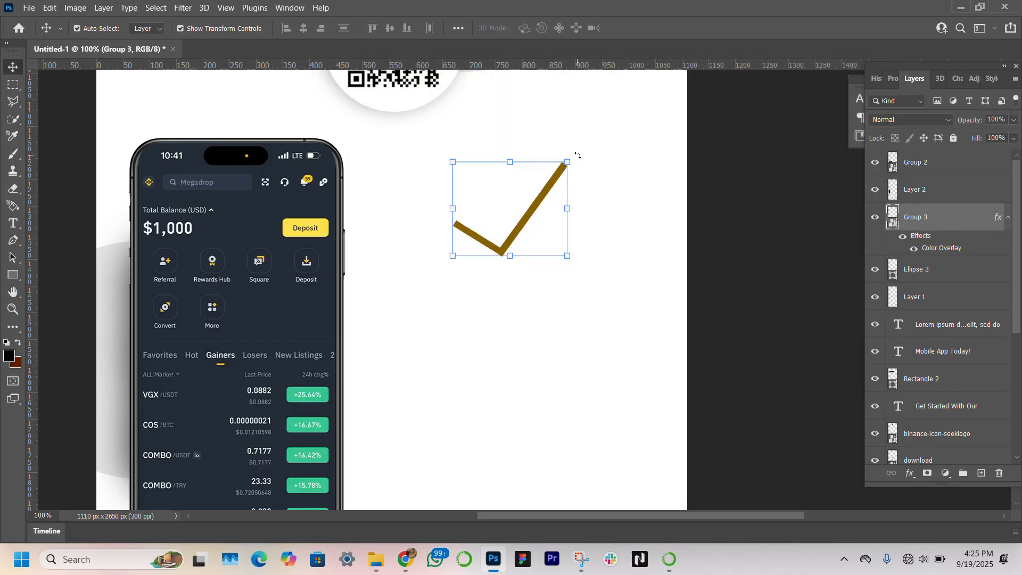
Step: Scale the checkmark down to about 87 × 67 px and commit the transform
left_click_drag(577, 154, 420, 197)
key("Return")
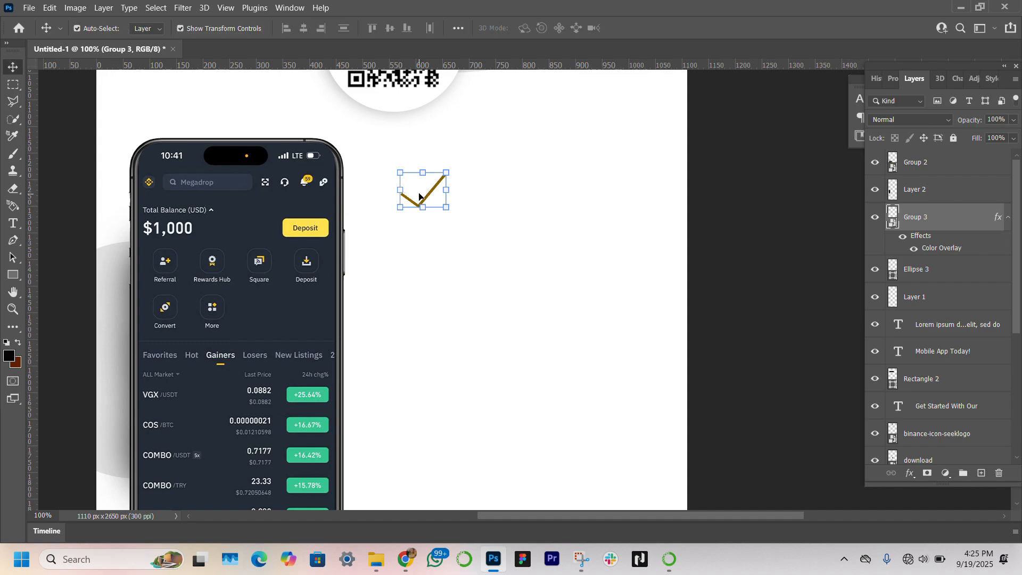
left_click(460, 289)
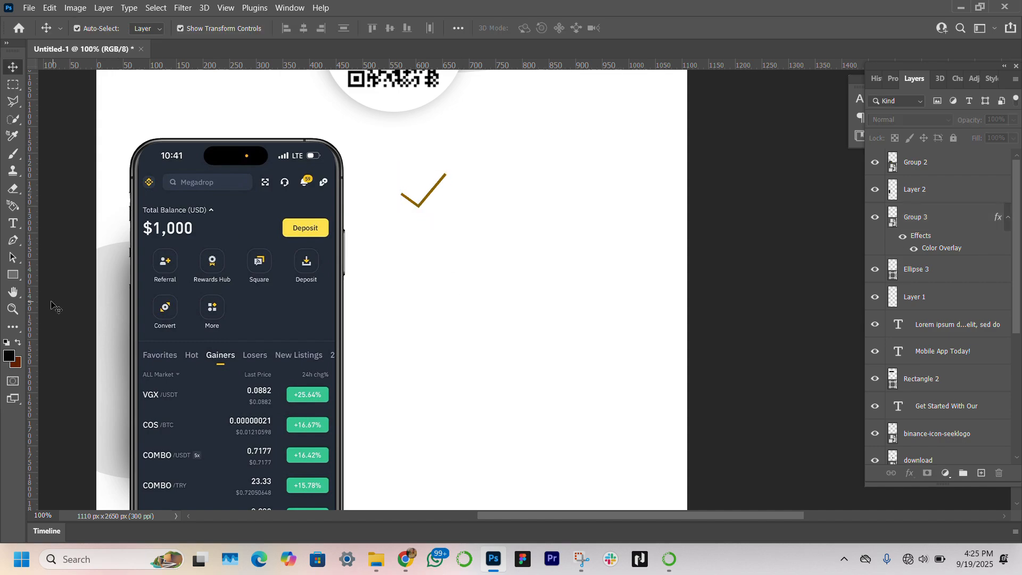
left_click(17, 274)
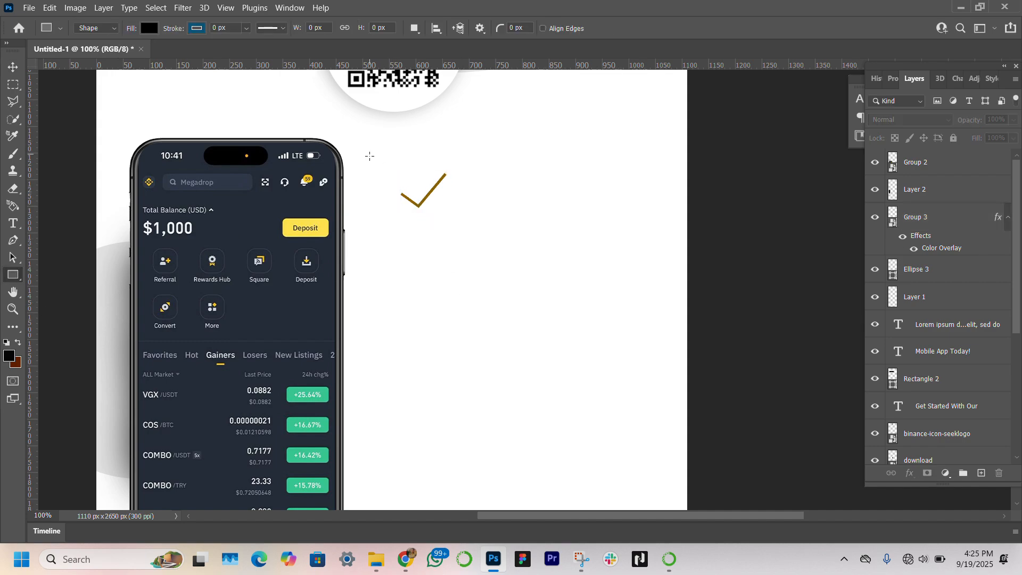
left_click_drag(379, 164, 431, 215)
key("ctrl+z")
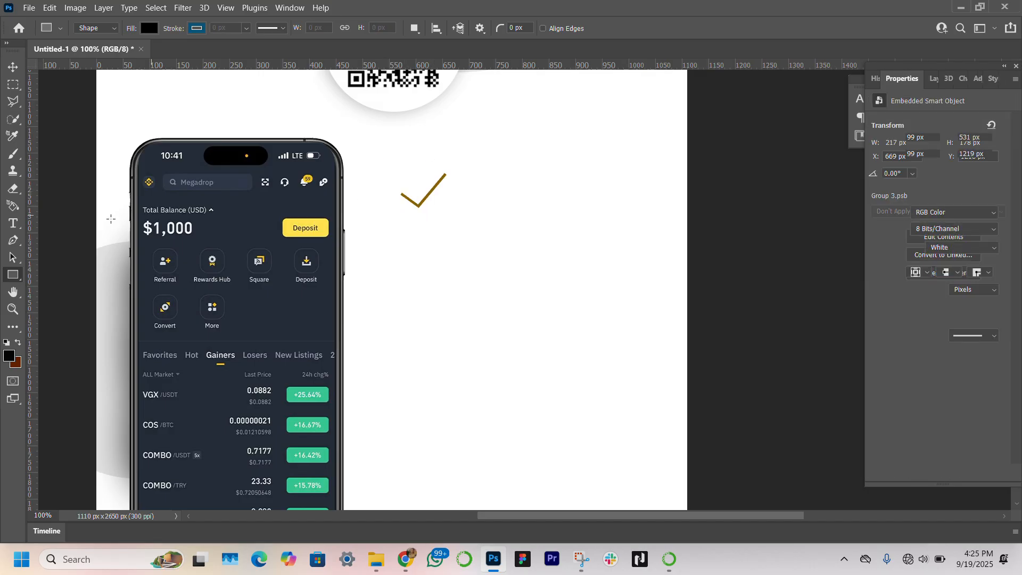
Step: Draw a circle about 119 × 119 px around the checkmark with the Ellipse tool
right_click(15, 275)
left_click(60, 286)
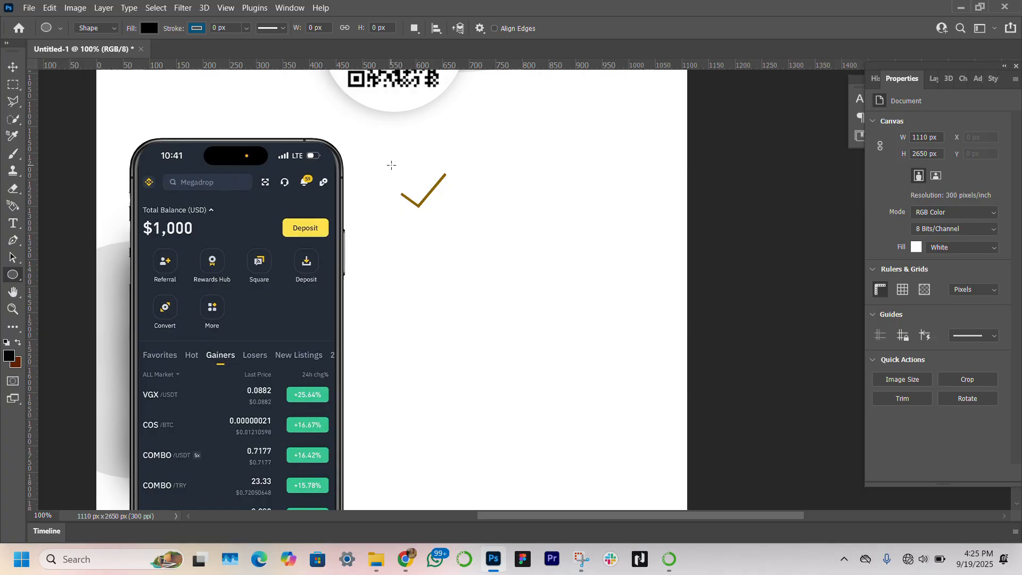
left_click_drag(391, 165, 467, 229)
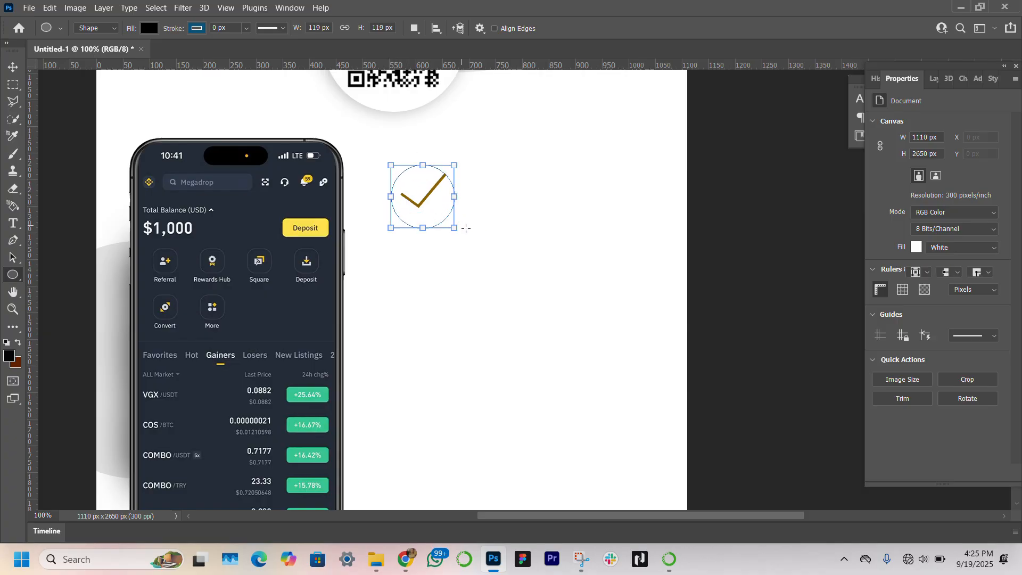
Step: Remove the circle's fill color
left_click(11, 68)
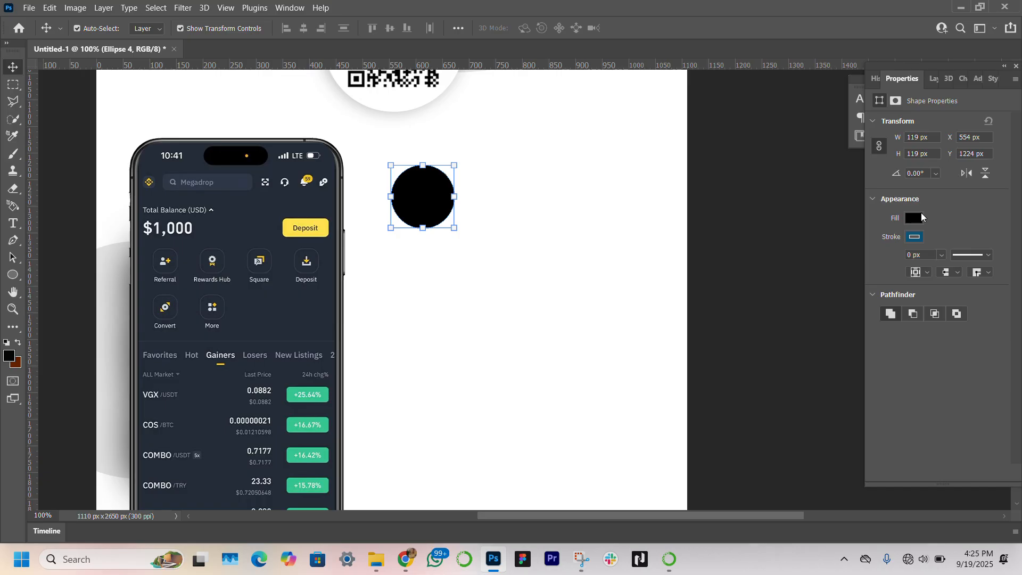
left_click(919, 215)
left_click(844, 244)
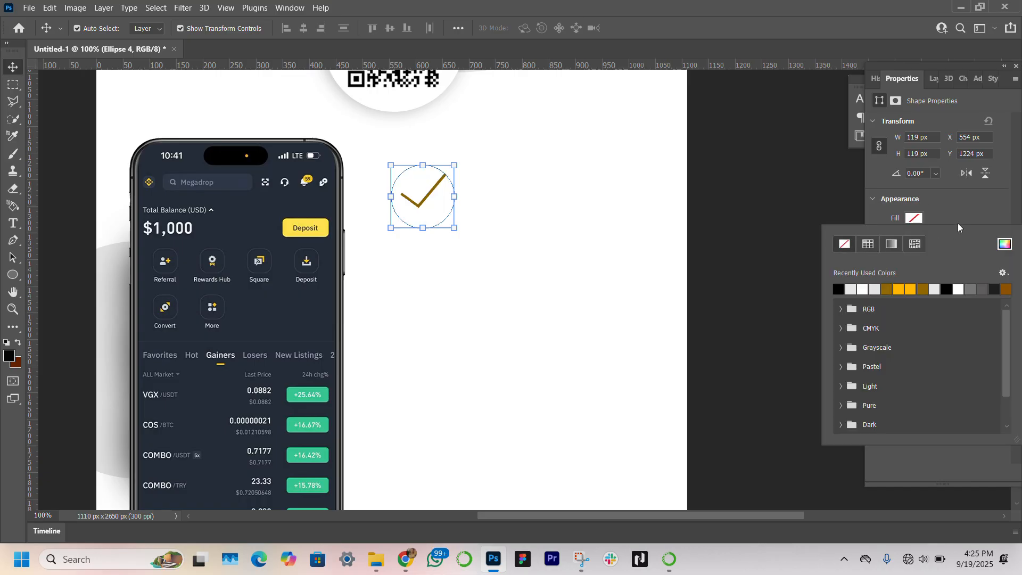
left_click(957, 223)
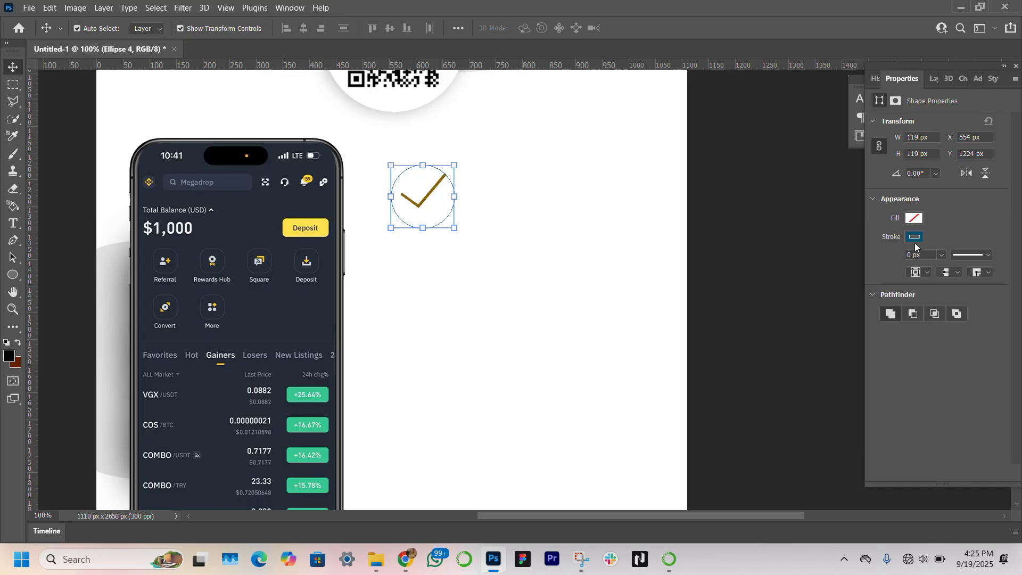
Step: Give the circle a brown stroke 3 px wide
left_click(914, 238)
left_click(886, 307)
left_click(945, 236)
left_click(913, 255)
type("3")
key("Return")
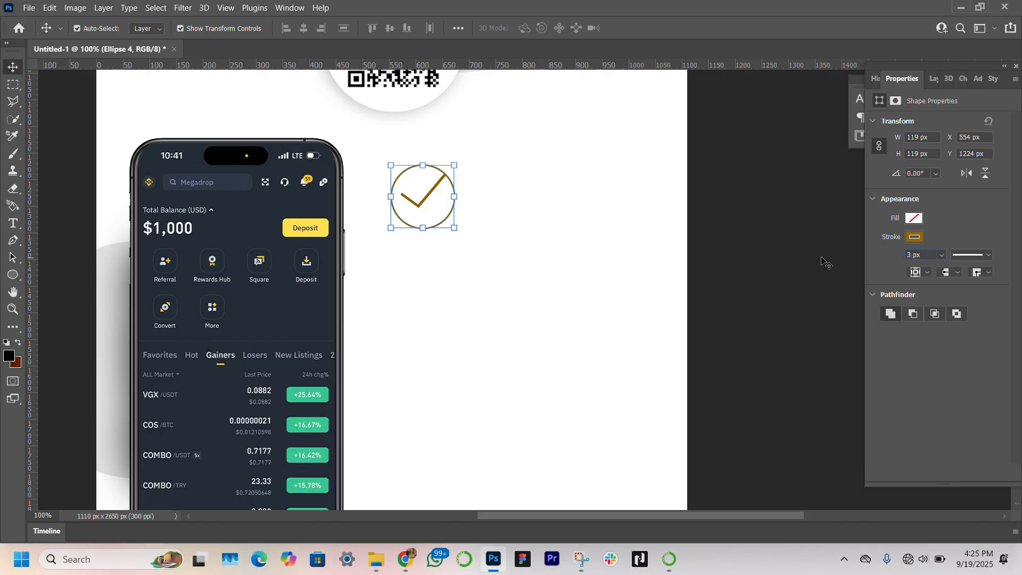
Step: Nudge the checkmark and the circle slightly so the checkmark sits centered in the circle
left_click(425, 200)
left_click_drag(426, 200, 424, 202)
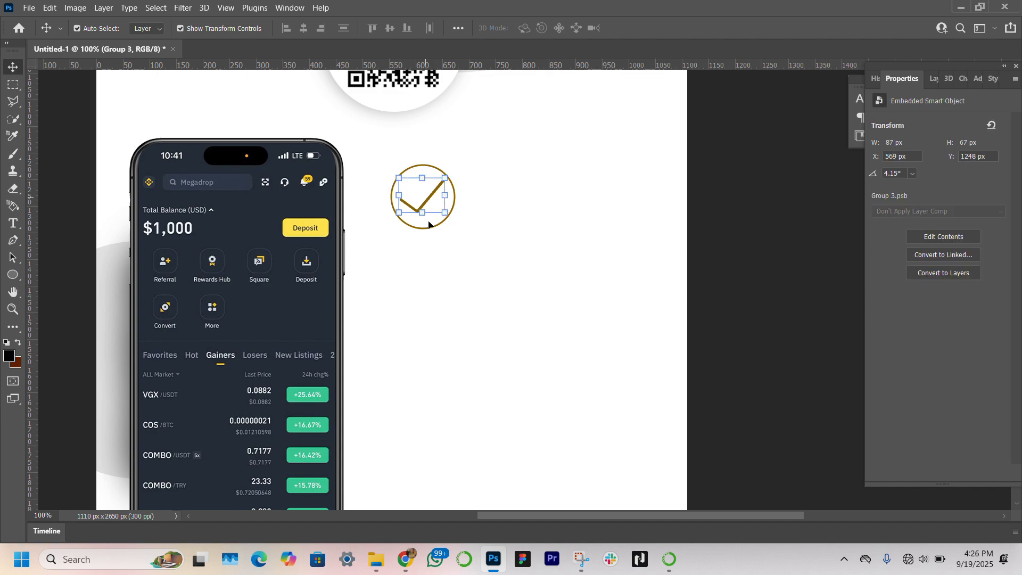
left_click(502, 302)
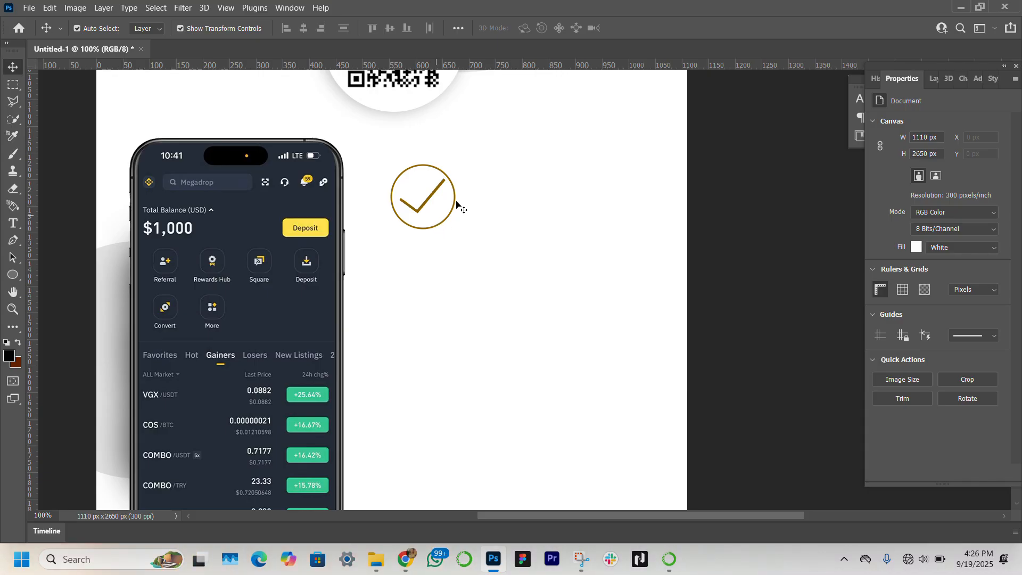
left_click(934, 77)
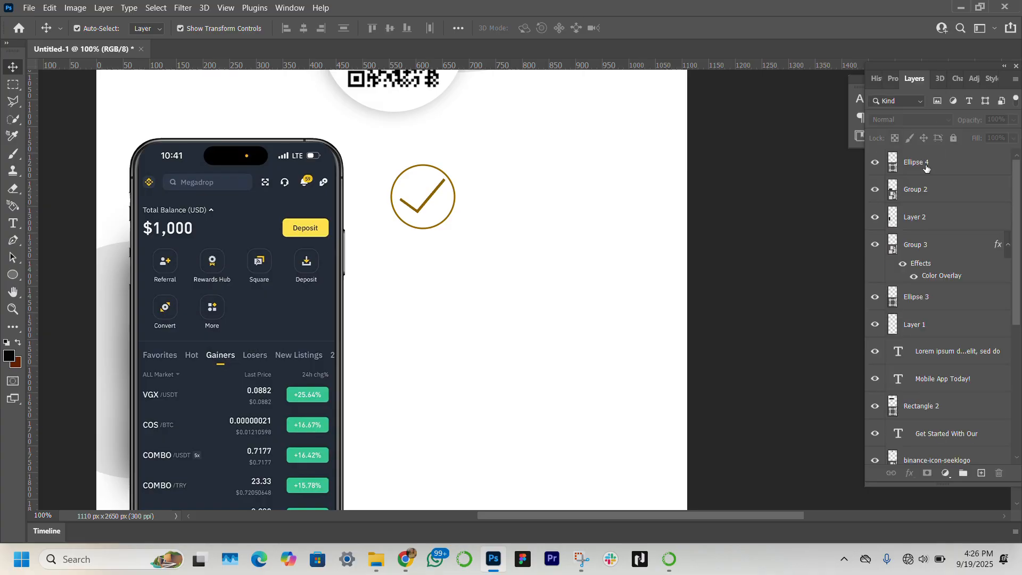
left_click(940, 161)
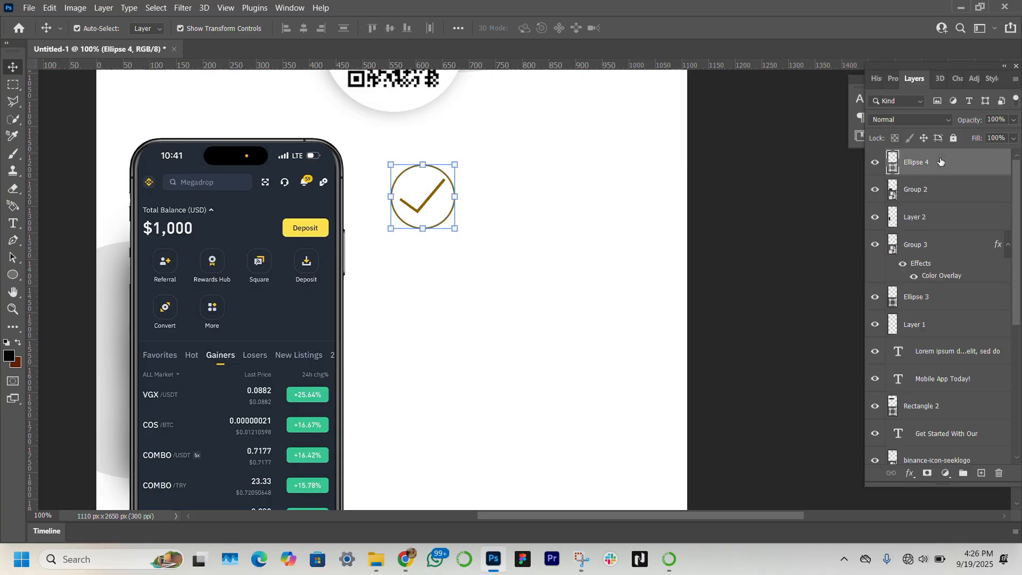
key("Right")
Step: Select the checkmark and circle layers together and group them
left_click(907, 191)
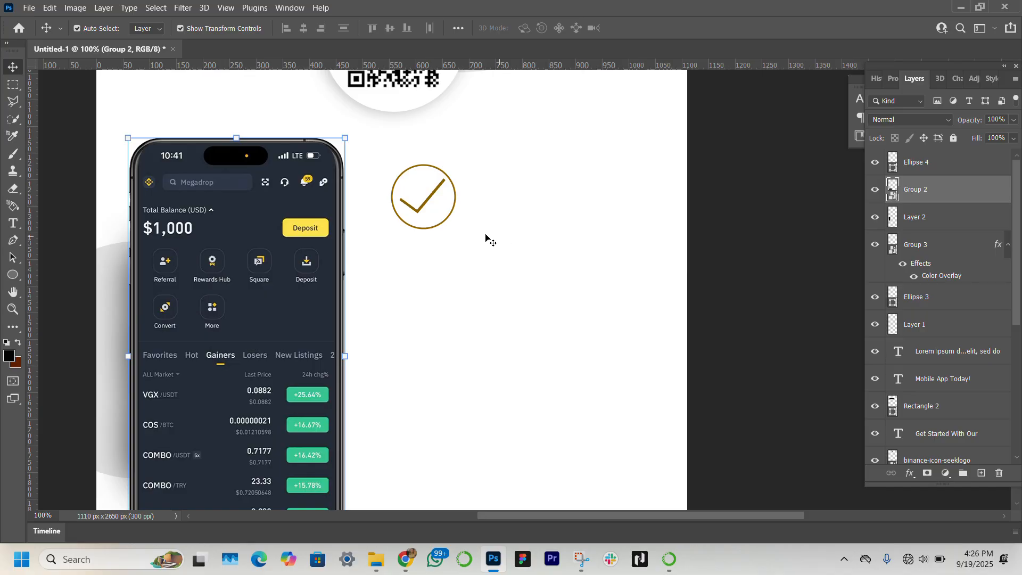
left_click(431, 201)
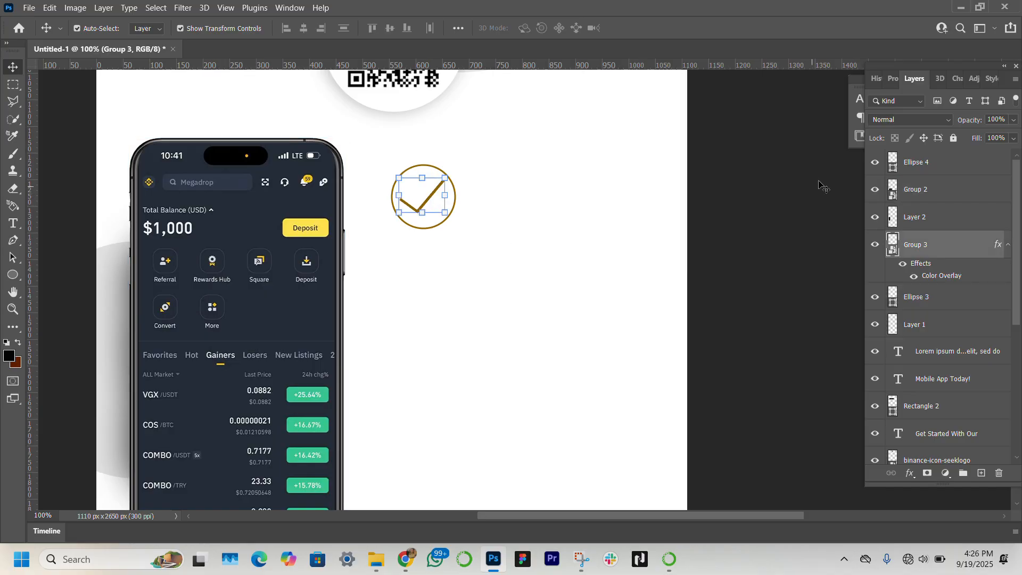
left_click(959, 164, "ctrl")
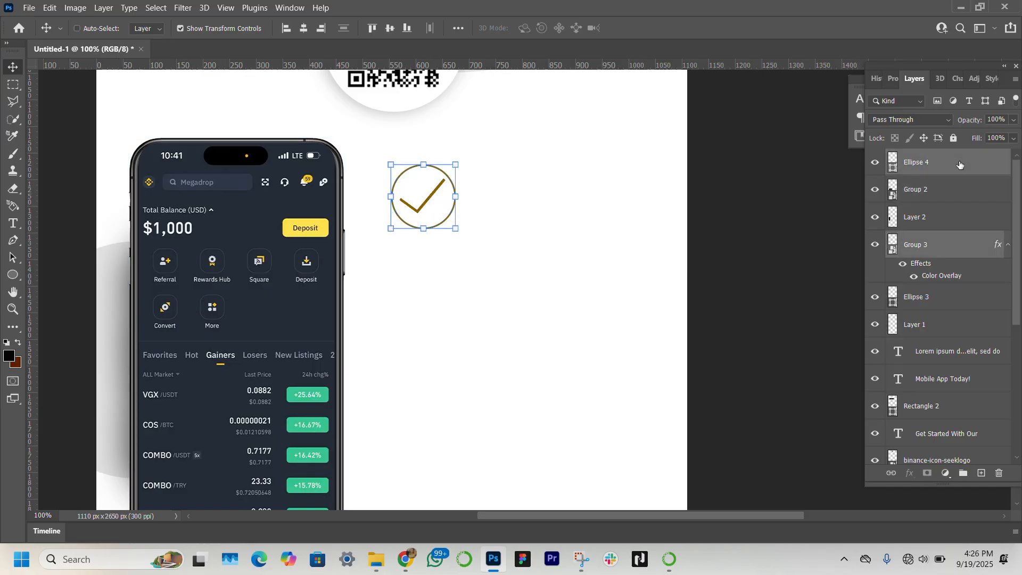
key("ctrl+g")
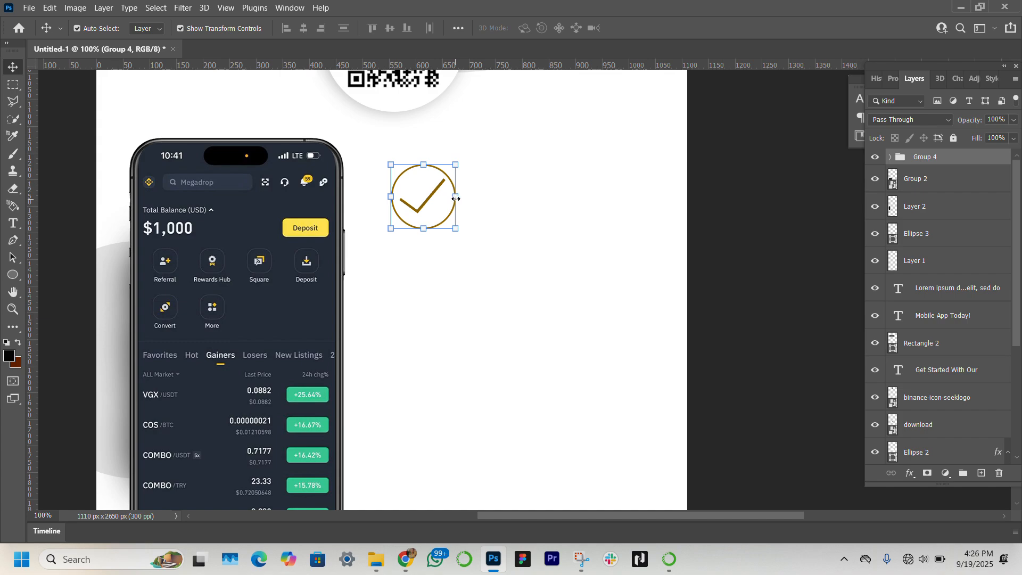
Step: Scale the checkmark icon group to about 77% and move it up and left beside the phone
left_click_drag(456, 199, 437, 197)
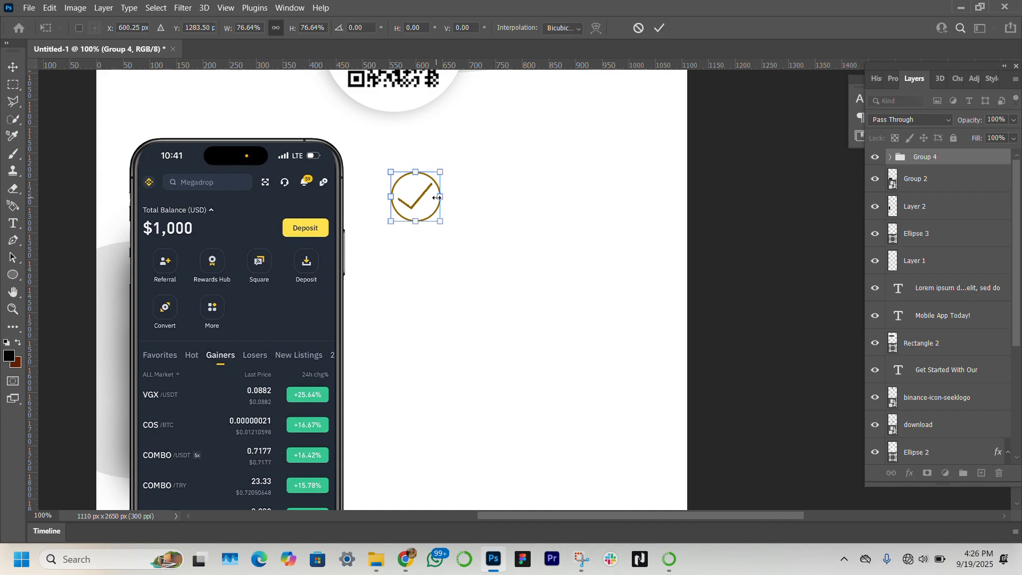
key("Left")
key("Left")
key("Left")
key("Left")
key("Left")
key("Left")
key("Left")
key("Left")
key("Left")
key("Left")
key("Left")
key("Left")
key("Left")
key("Left")
key("Left")
key("Left")
key("Left")
key("Left")
key("Left")
key("Left")
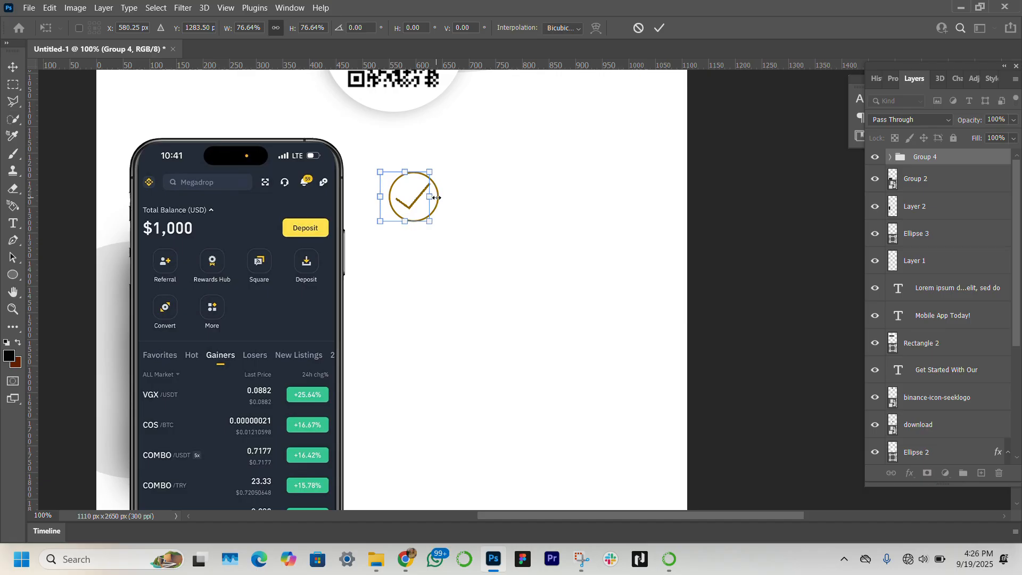
key("Up")
key("Up")
key("Up")
key("Up")
key("Up")
key("Up")
key("Up")
key("Up")
key("Up")
key("Up")
key("Up")
key("Up")
key("Up")
key("Up")
key("Up")
key("Up")
key("Up")
key("Up")
key("Up")
key("Up")
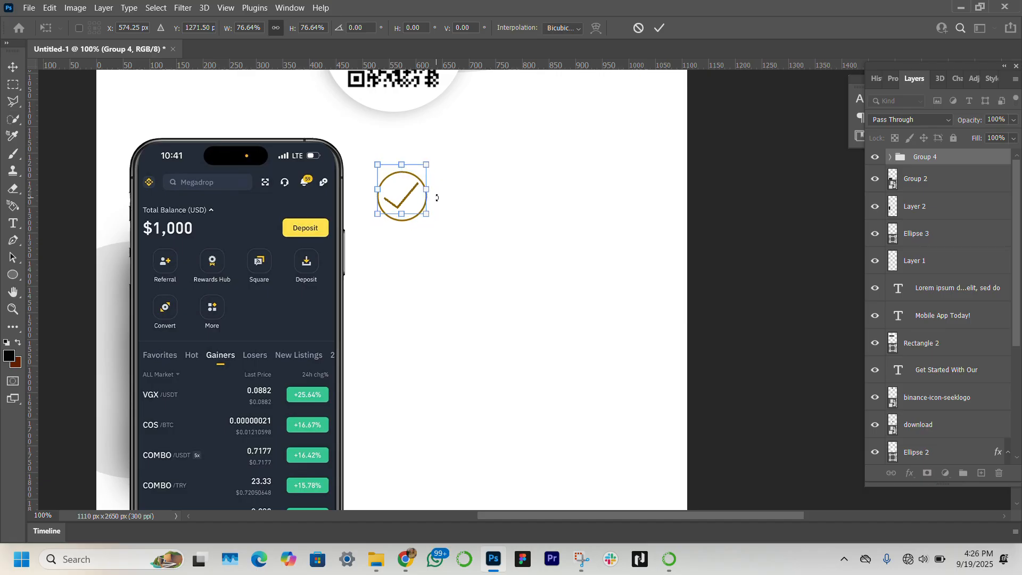
key("Up")
key("Up")
key("Up")
key("Up")
key("Up")
key("Up")
key("Up")
key("Up")
key("Up")
key("Up")
key("Up")
key("Up")
key("Up")
key("Up")
key("Up")
key("Up")
key("Up")
key("Up")
key("Up")
key("Up")
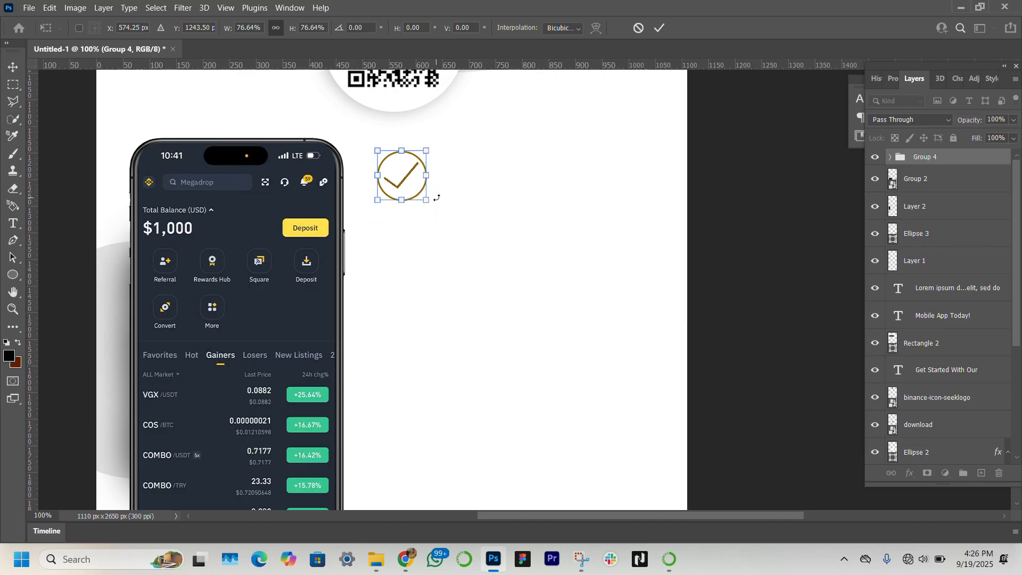
scroll(532, 236, "down", 5)
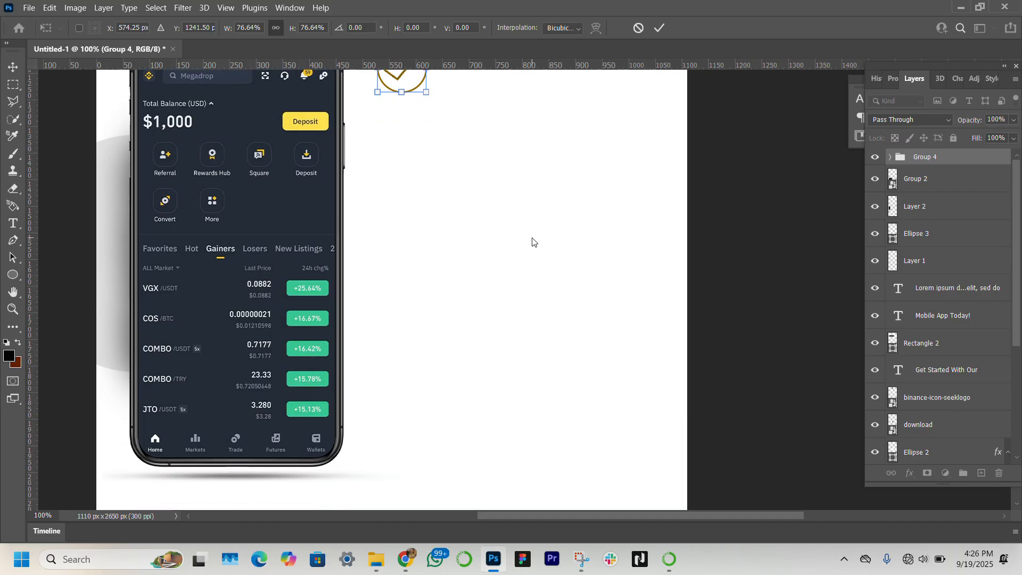
scroll(532, 239, "up", 3)
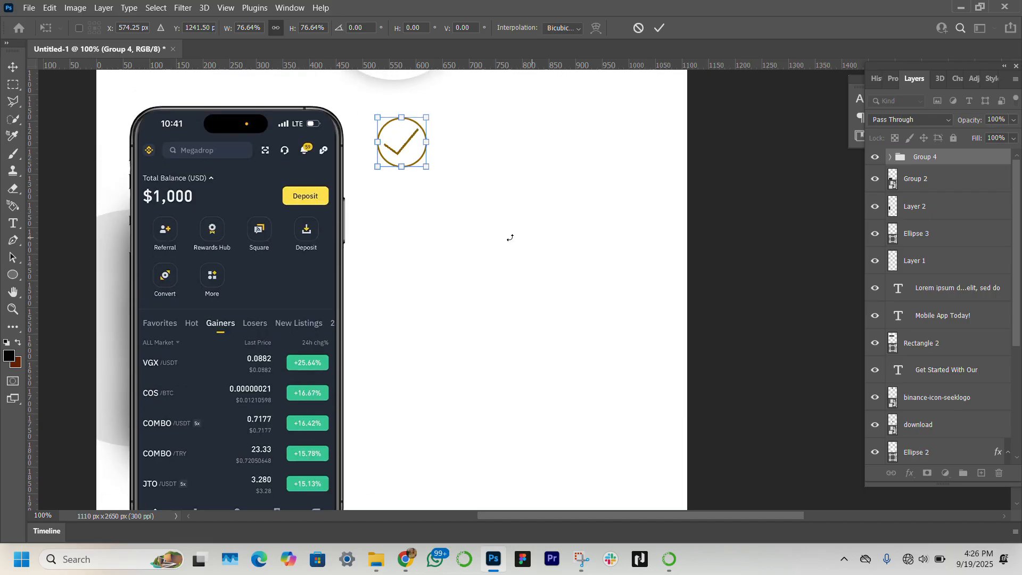
double_click(419, 148)
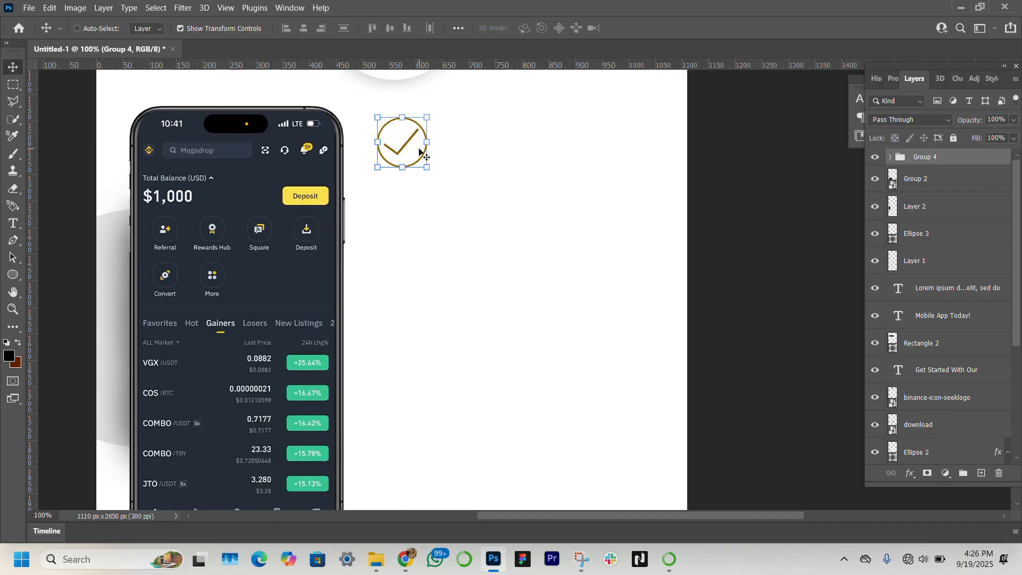
key("ctrl+t")
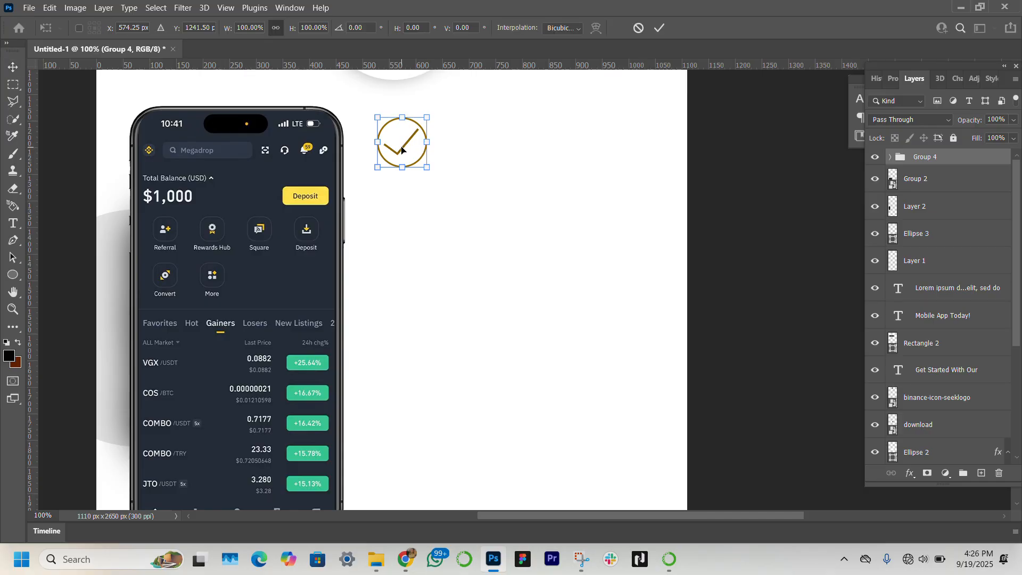
left_click_drag(401, 147, 401, 187)
key("ctrl+z")
key("Escape")
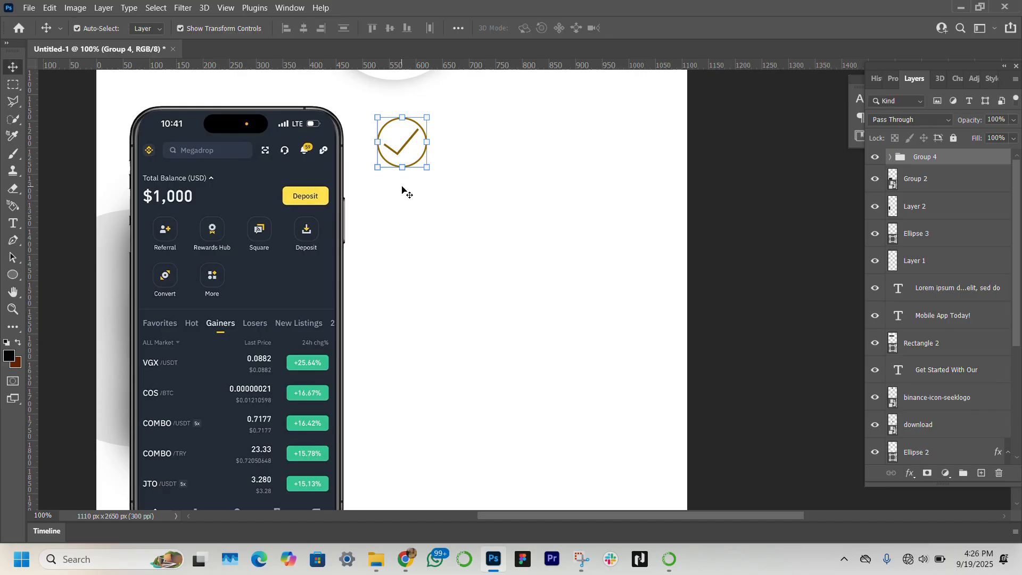
Step: Duplicate the checkmark icon group and move the copy straight down about 267 px
key("ctrl+j")
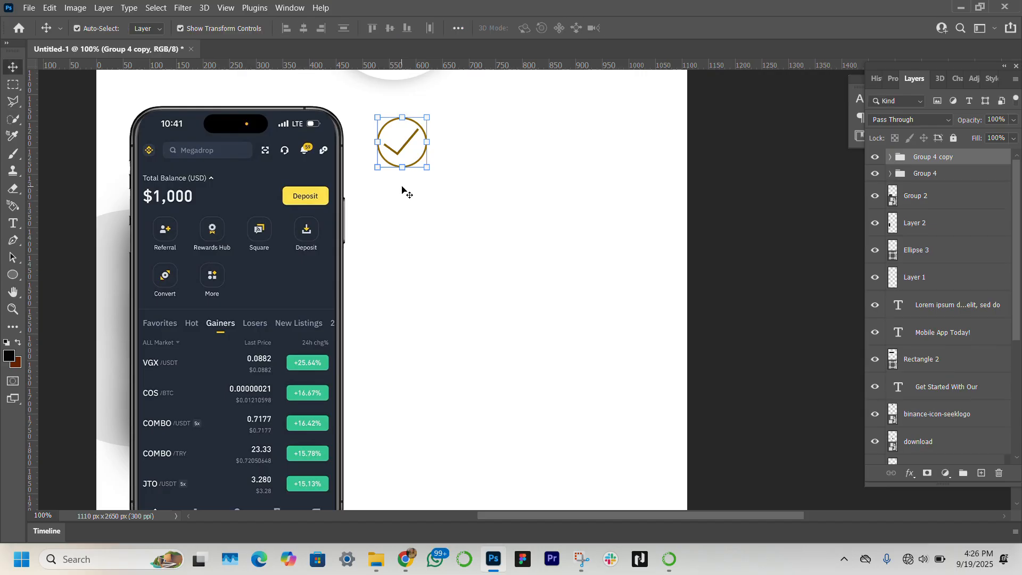
key("ctrl+t")
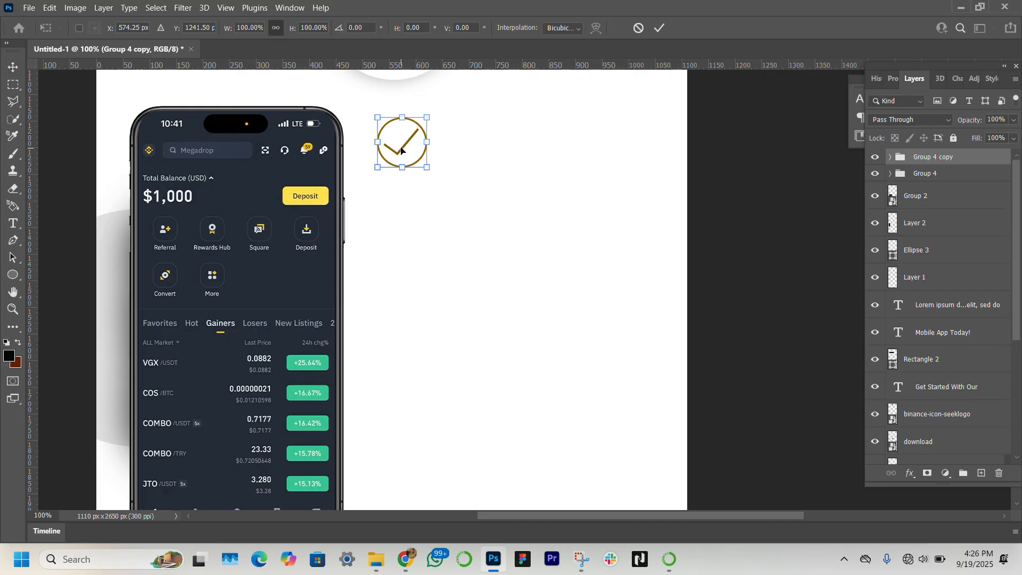
left_click_drag(400, 151, 399, 294)
scroll(400, 292, "down", 2)
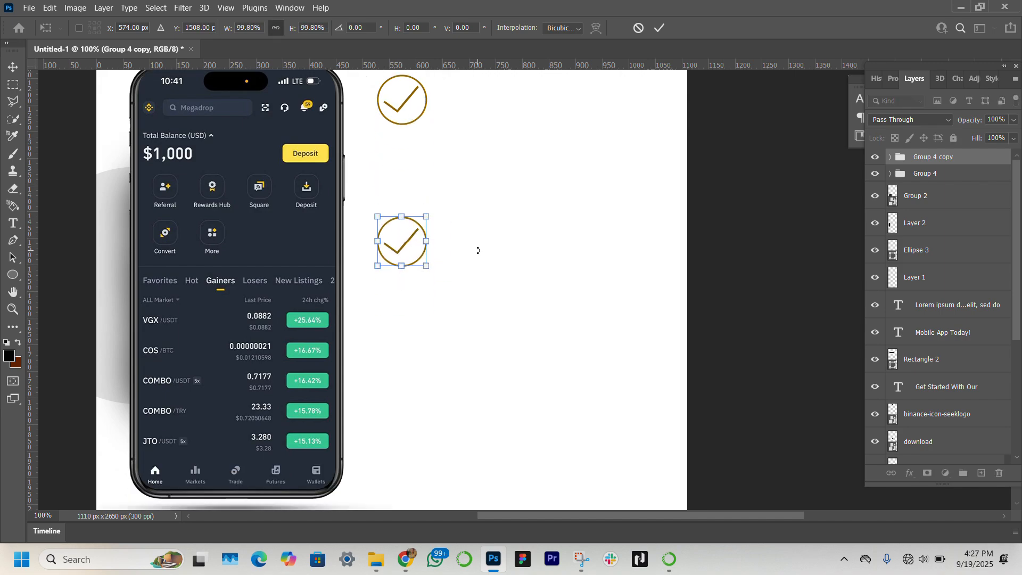
scroll(478, 250, "down", 2)
key("Return")
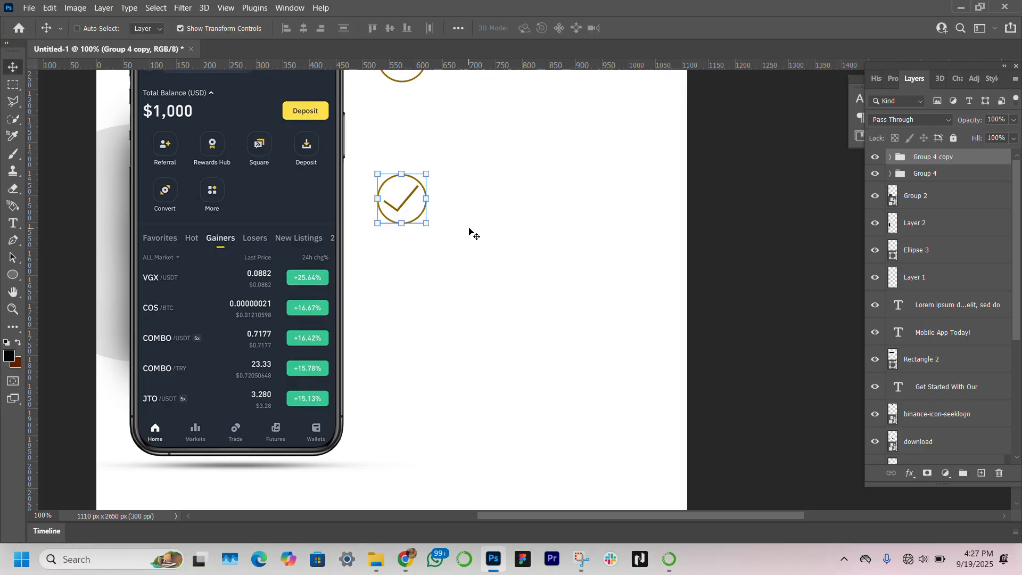
Step: Duplicate the checkmark icon group again and move the new copy straight down about 290 px
key("ctrl+j")
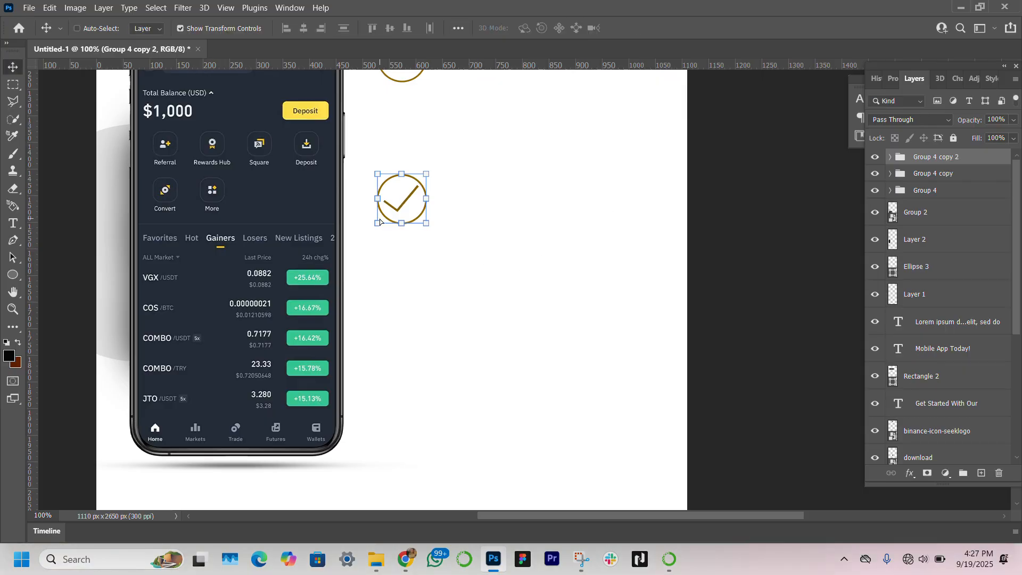
key("ctrl+t")
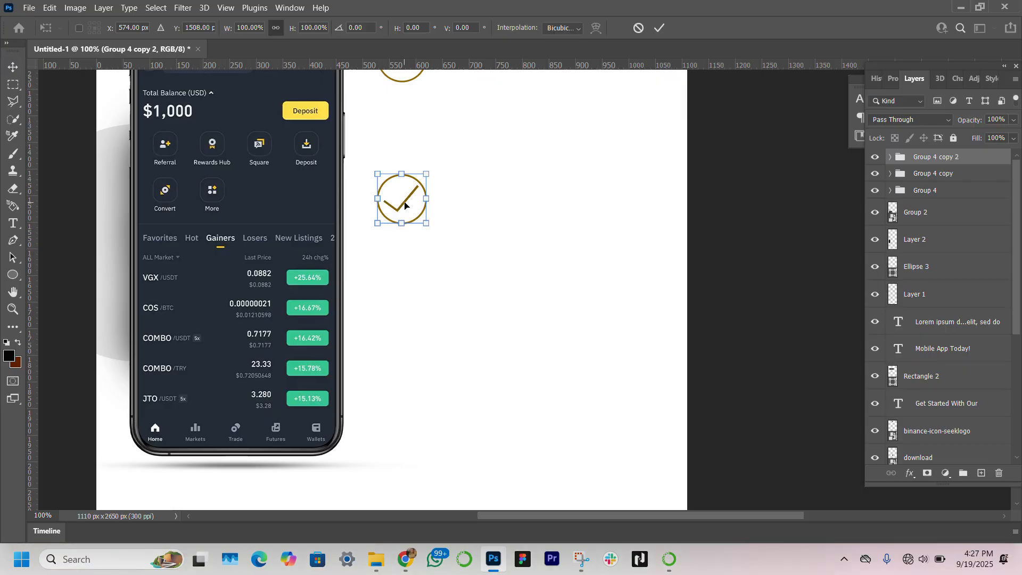
left_click_drag(404, 210, 400, 359)
scroll(494, 230, "up", 2)
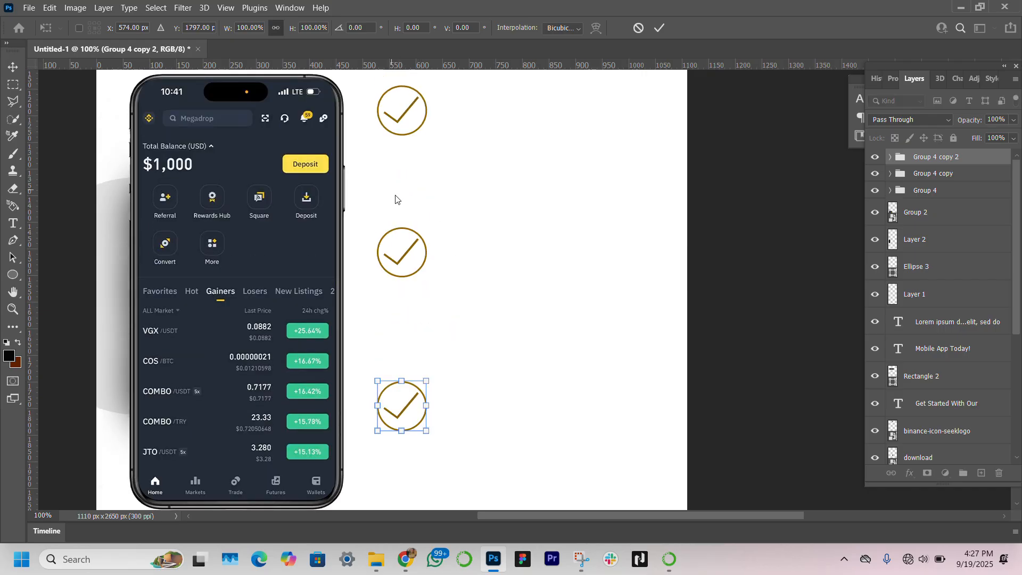
key("Return")
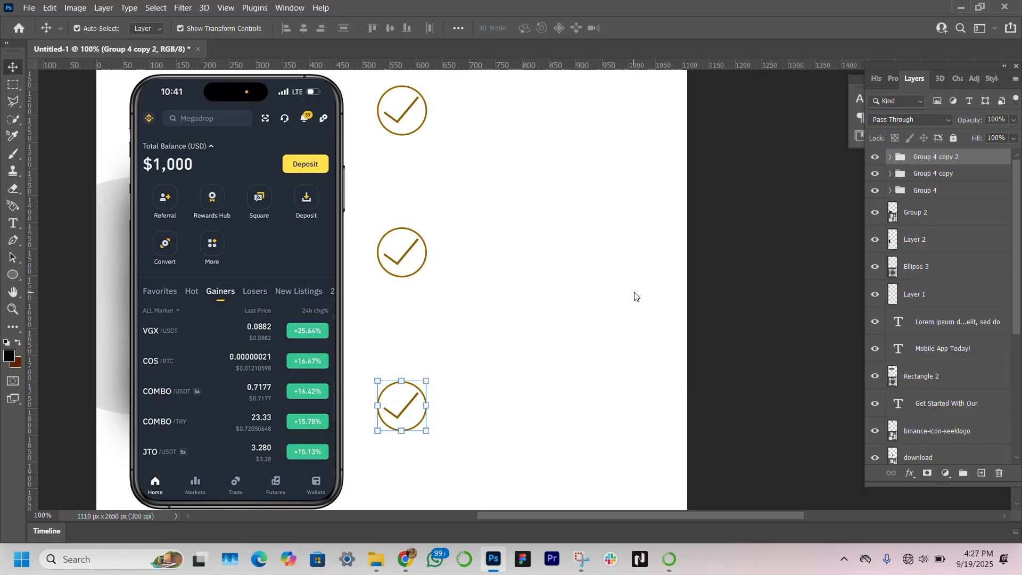
Step: Add a text line reading "24/7 Support" beside the bottom checkmark icon
scroll(529, 256, "up", 2)
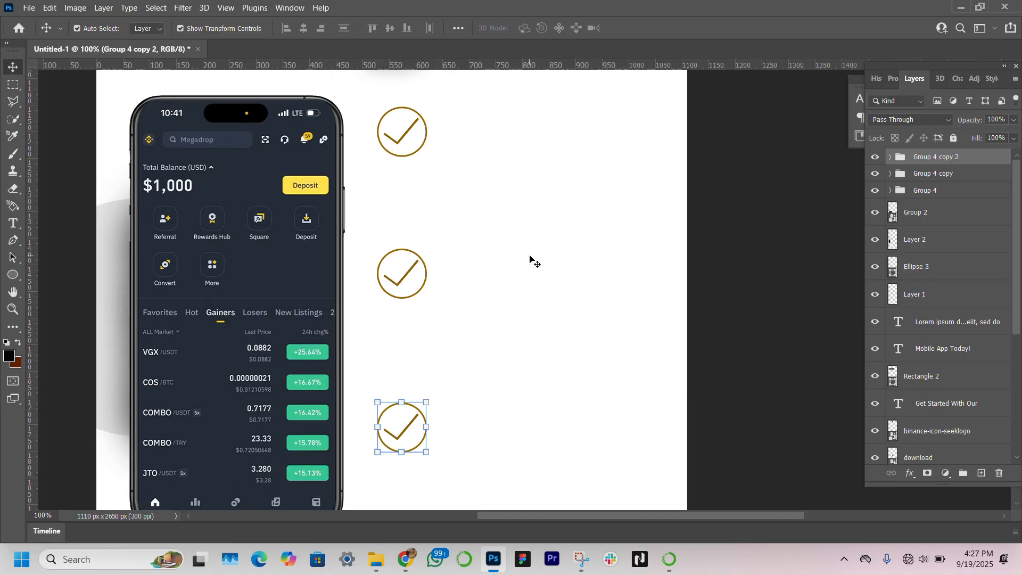
scroll(530, 255, "down", 6)
scroll(529, 255, "up", 2)
scroll(529, 260, "up", 2)
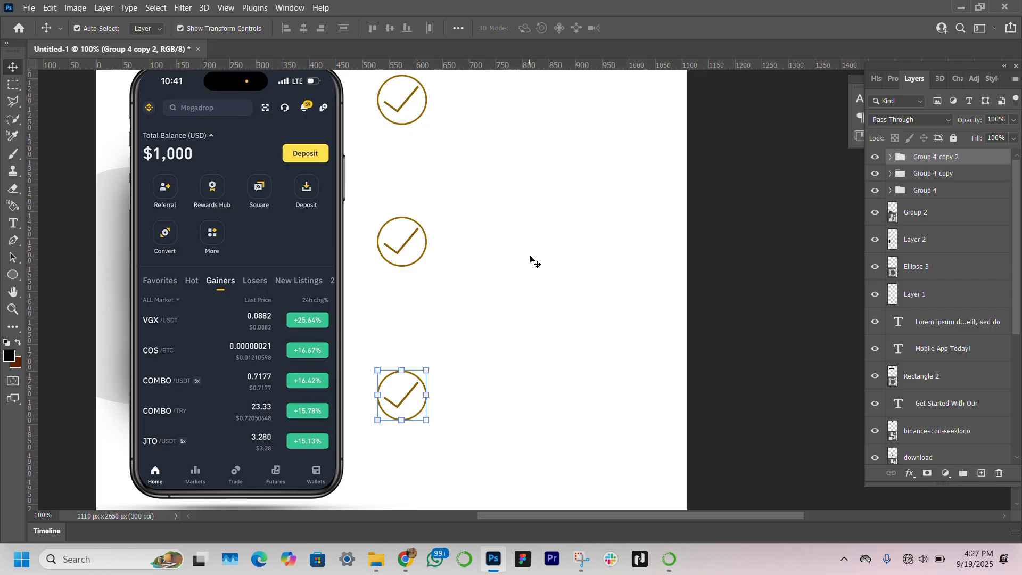
left_click(8, 226)
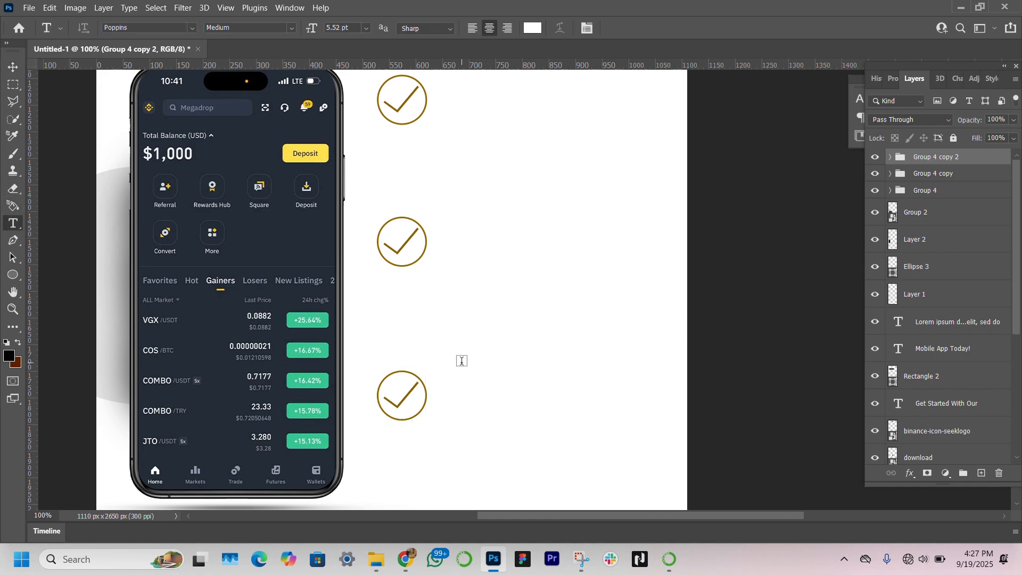
left_click(454, 380)
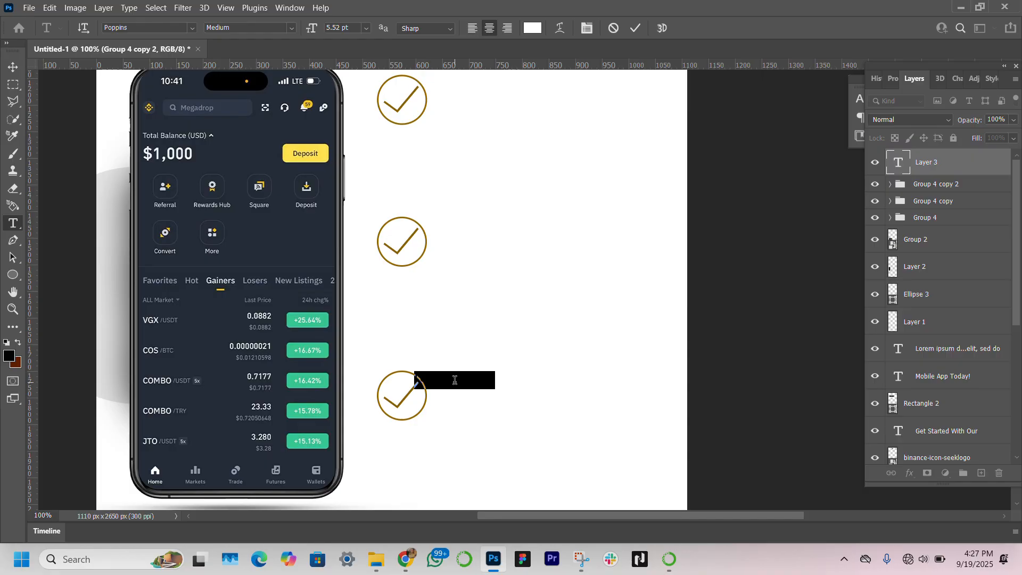
key("BackSpace")
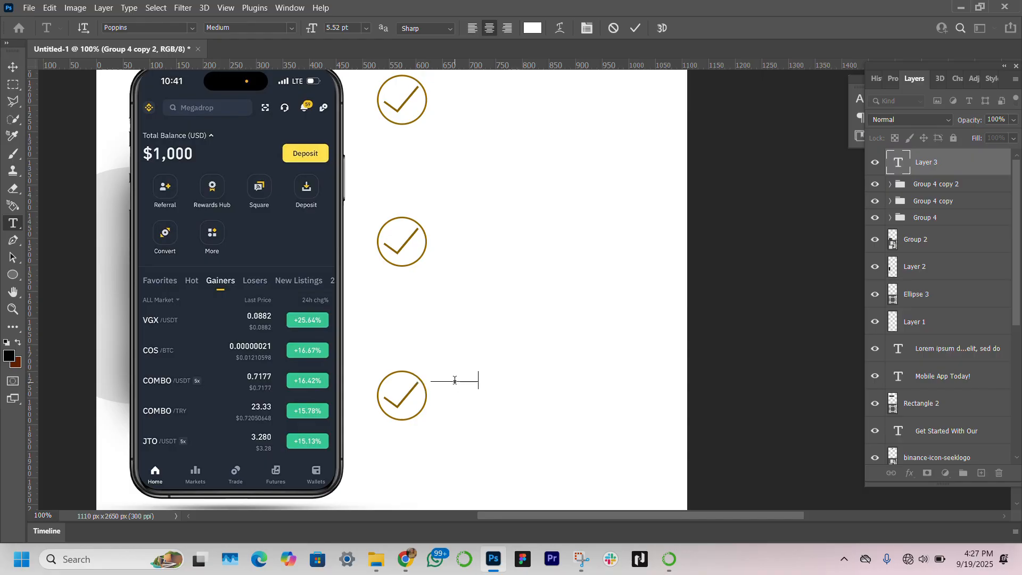
type("Lorem ipsum")
left_click(9, 68)
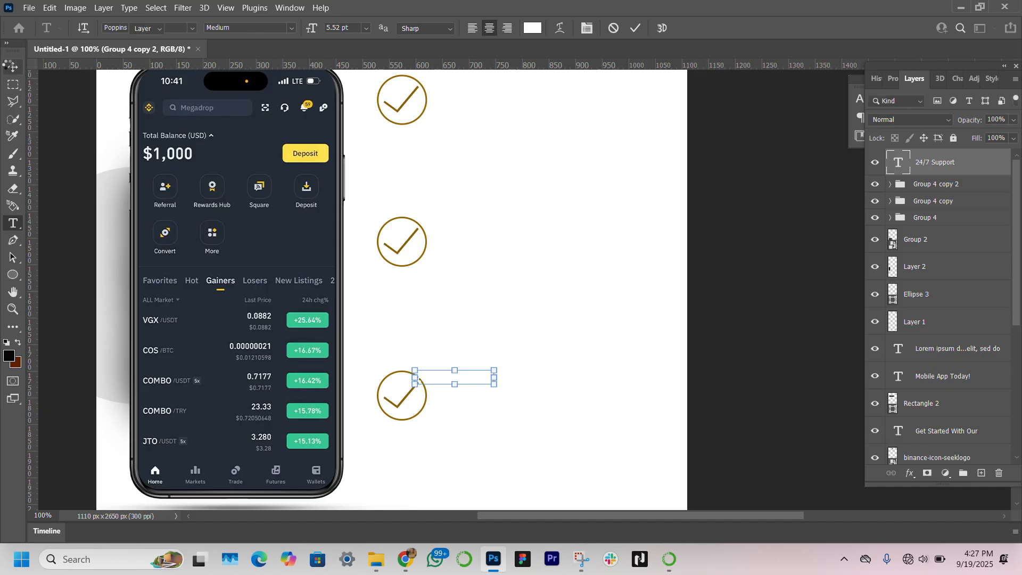
Step: Set the 24/7 Support text colour to 000000 and its font style to SemiBold
left_click(894, 80)
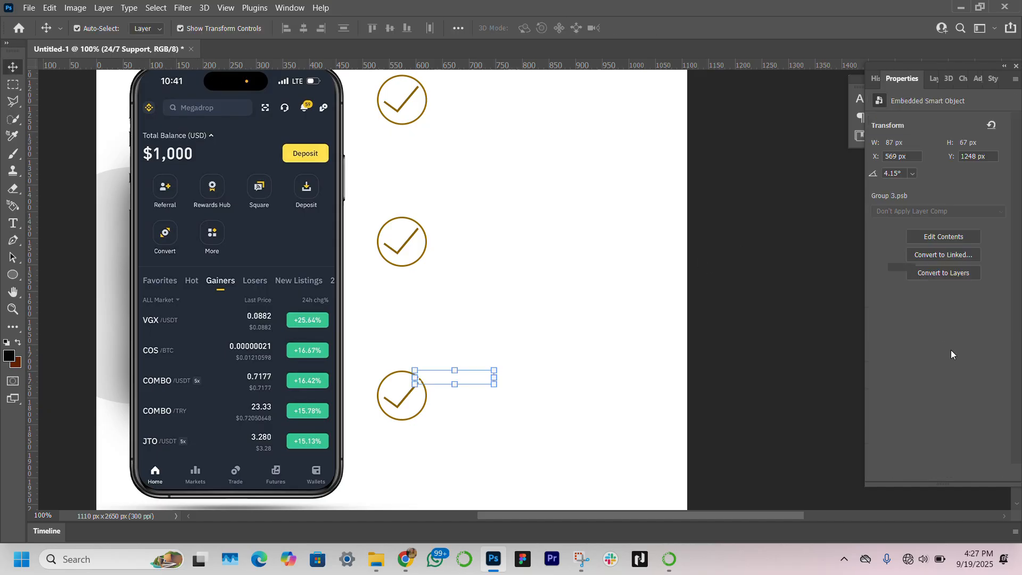
left_click(980, 284)
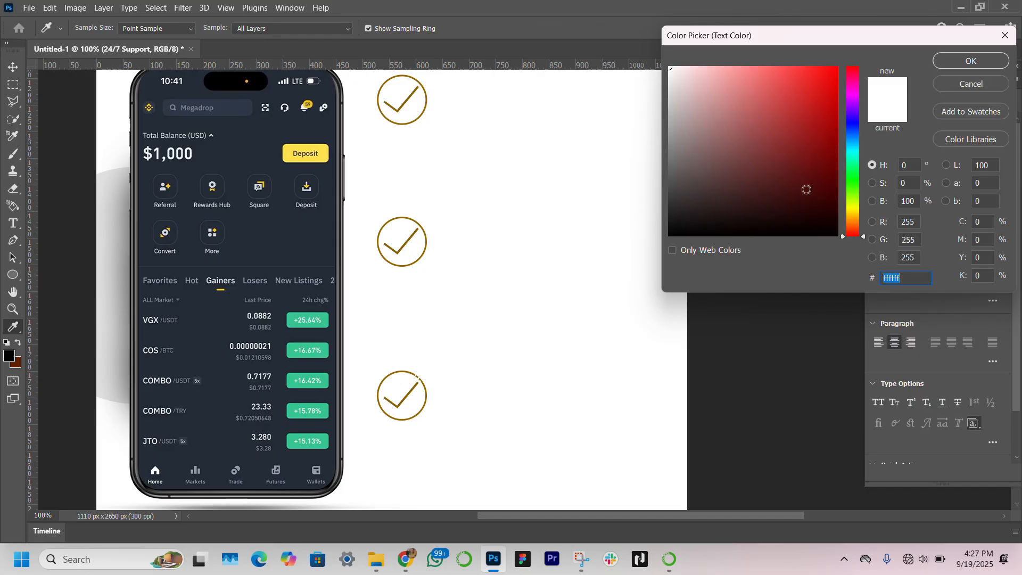
type("000000")
key("Return")
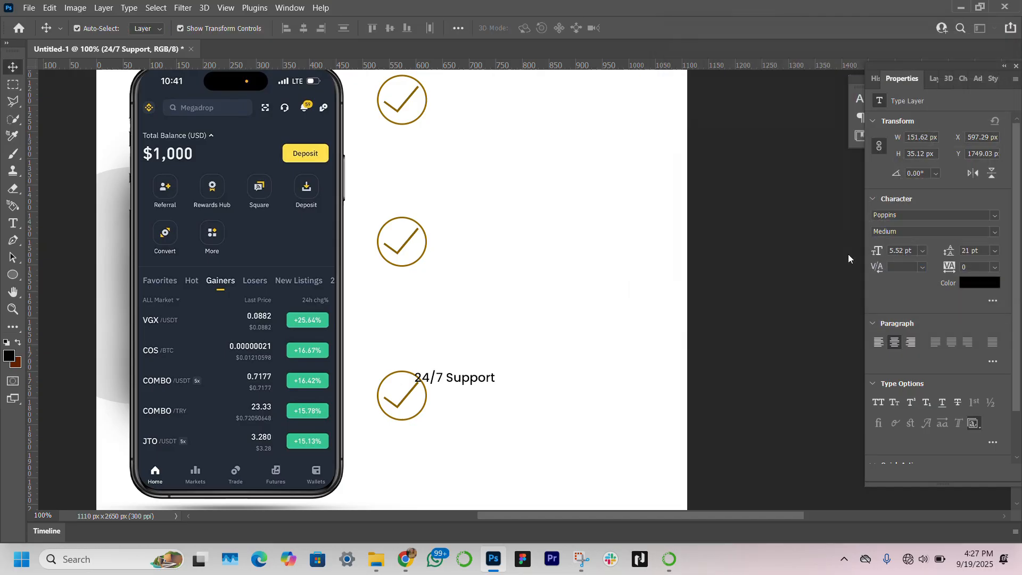
left_click(993, 232)
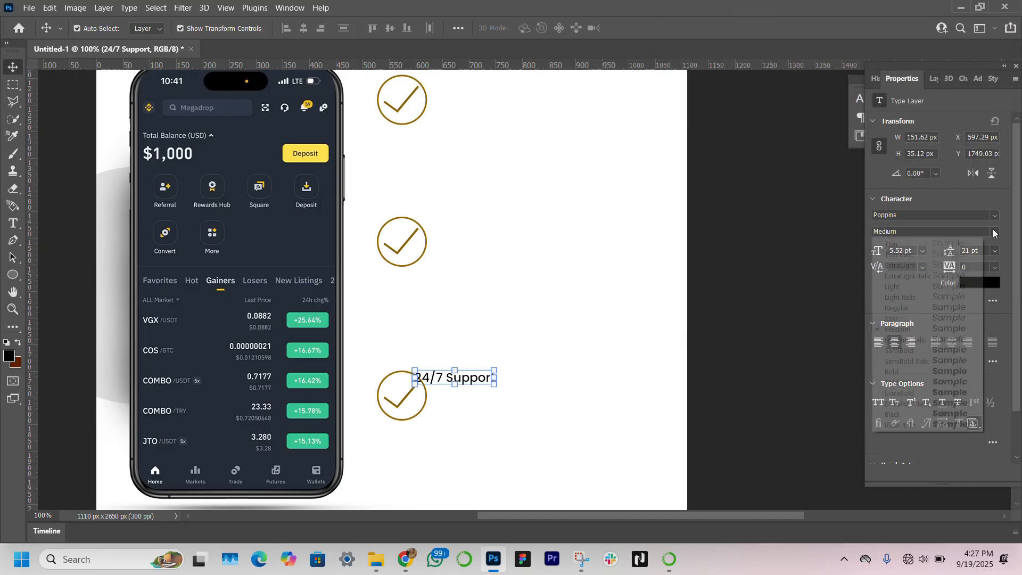
left_click(920, 351)
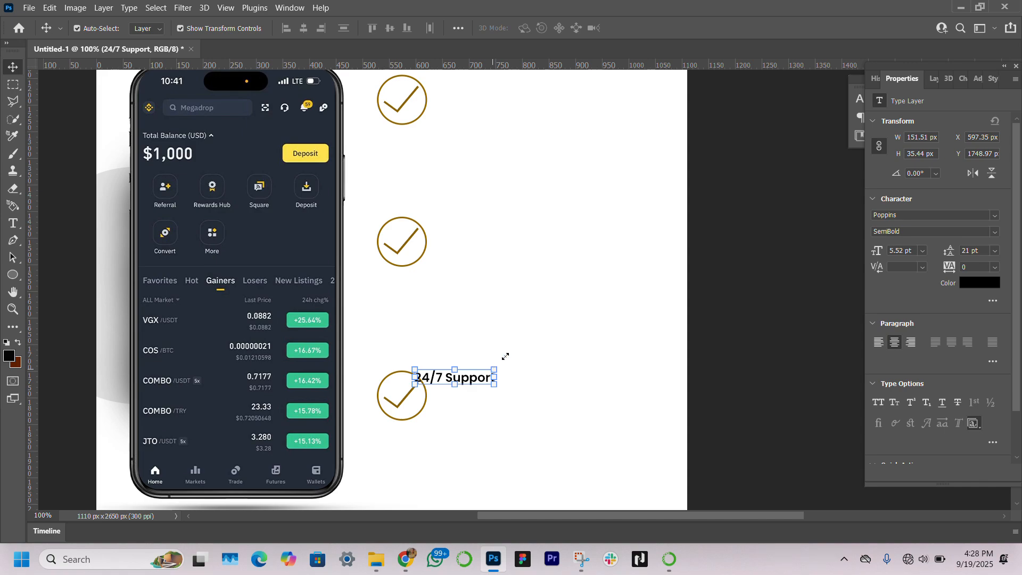
Step: Scale the 24/7 Support text to 170% and position it to the right of the bottom checkmark
left_click_drag(505, 356, 542, 323)
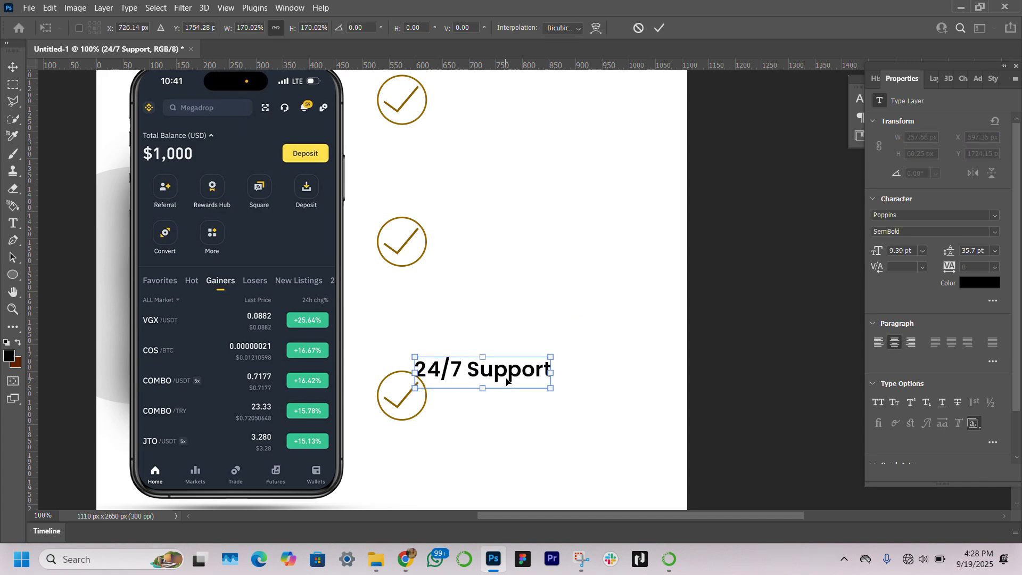
left_click_drag(506, 381, 546, 406)
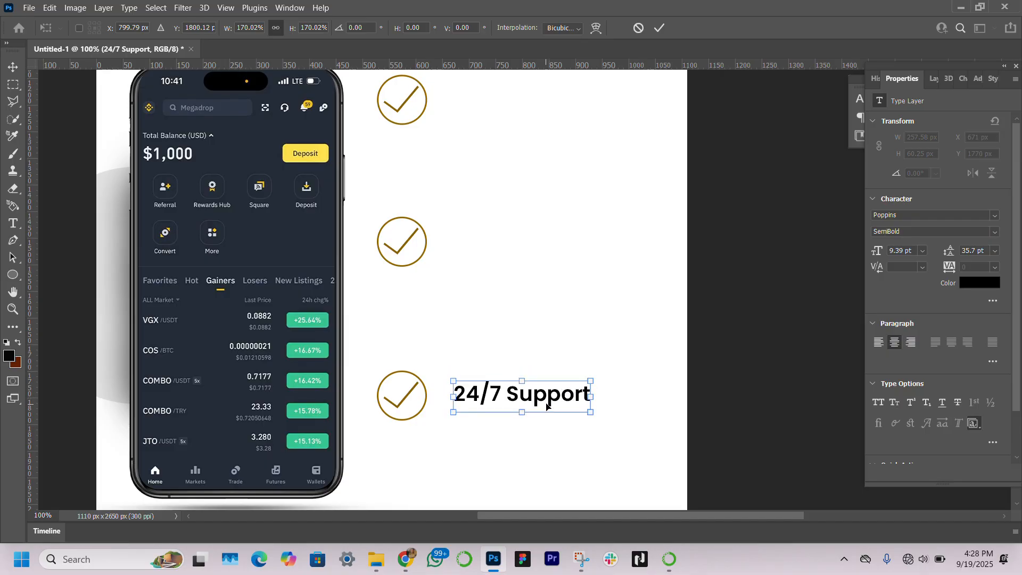
key("Down")
key("Down")
key("Return")
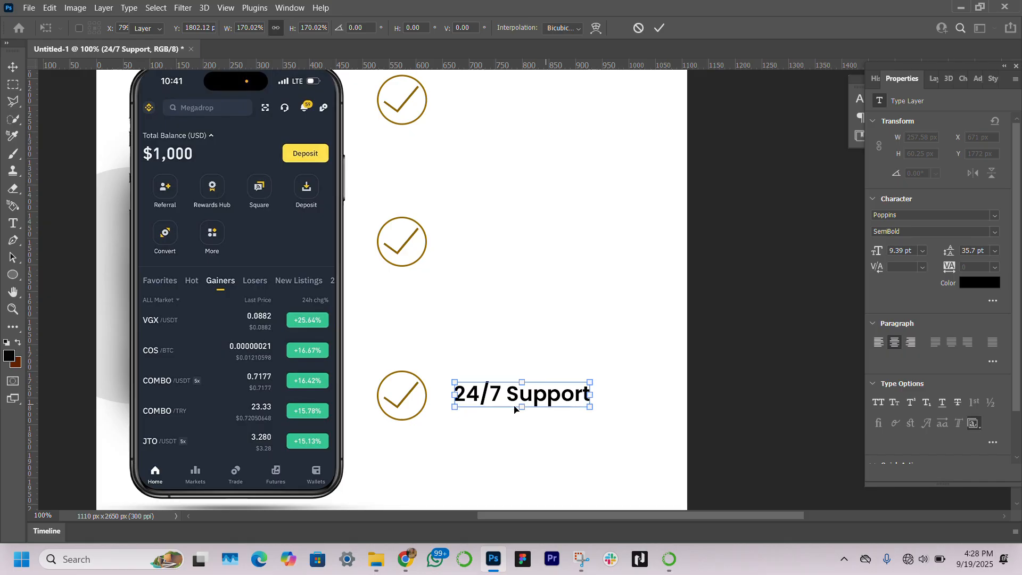
Step: Duplicate the Lorem ipsum body paragraph and move the copy down beside the checkmark icons
scroll(498, 244, "up", 10)
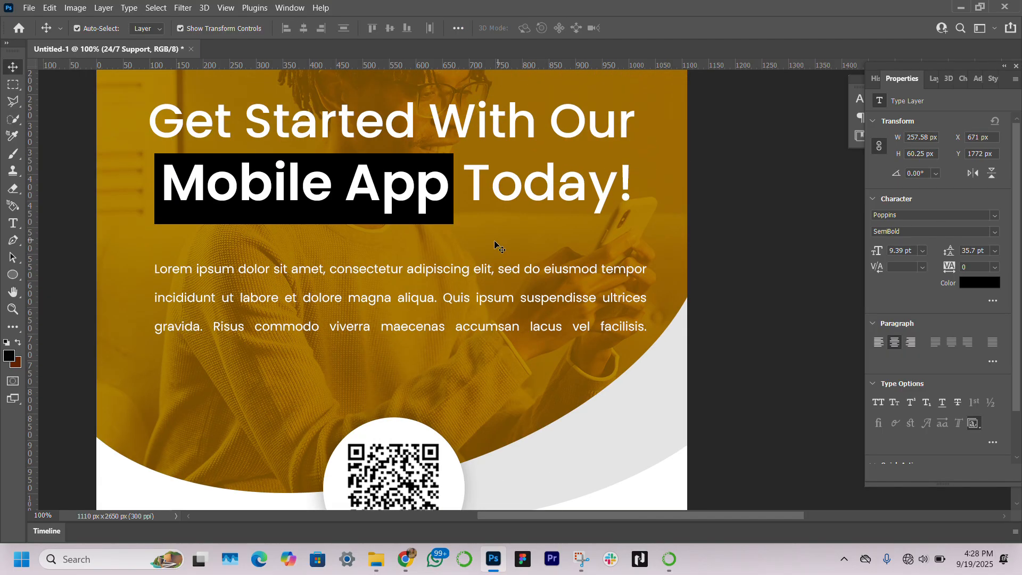
left_click(409, 301)
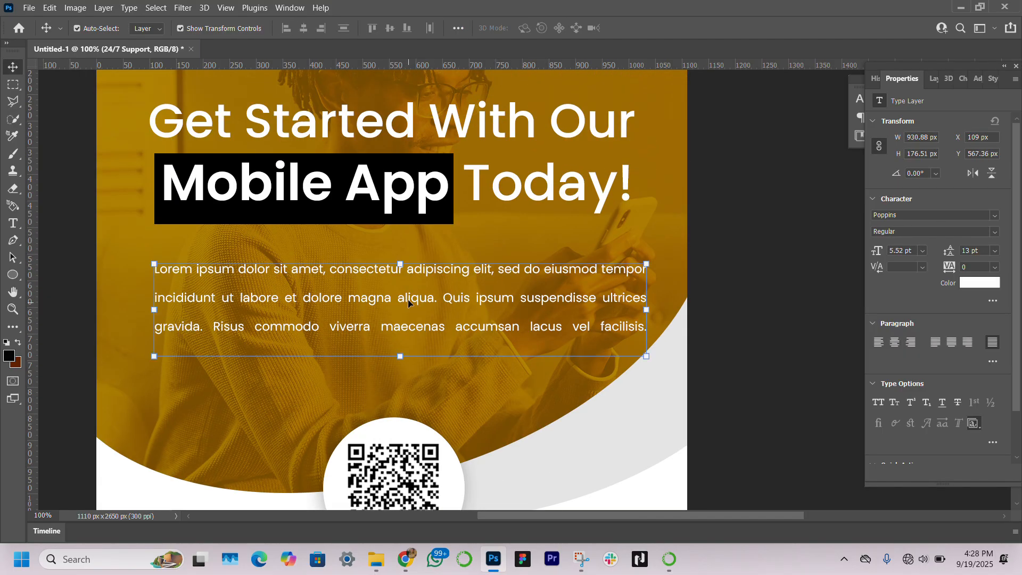
left_click_drag(408, 303, 424, 426)
left_click_drag(505, 428, 526, 498)
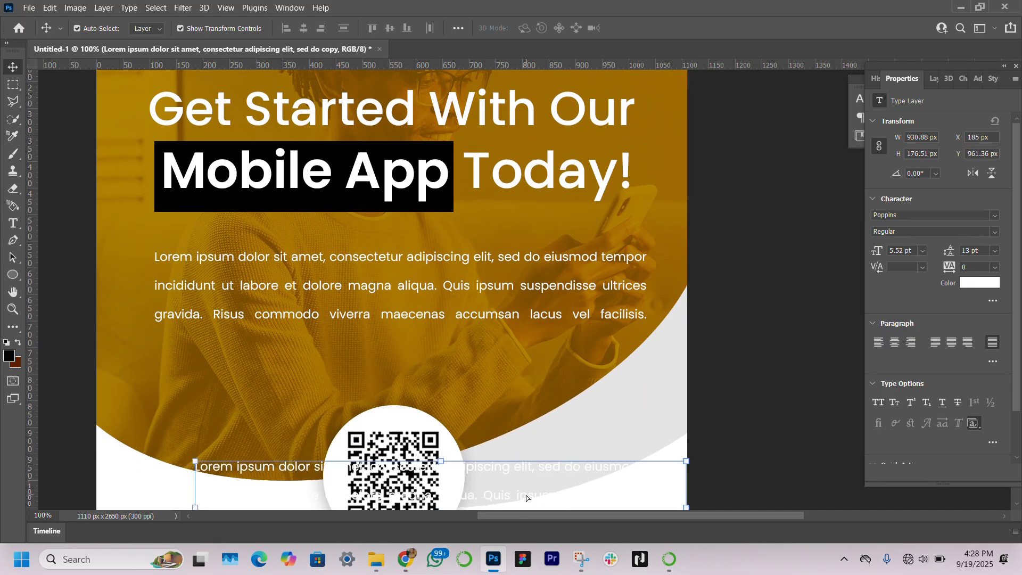
scroll(526, 494, "down", 8)
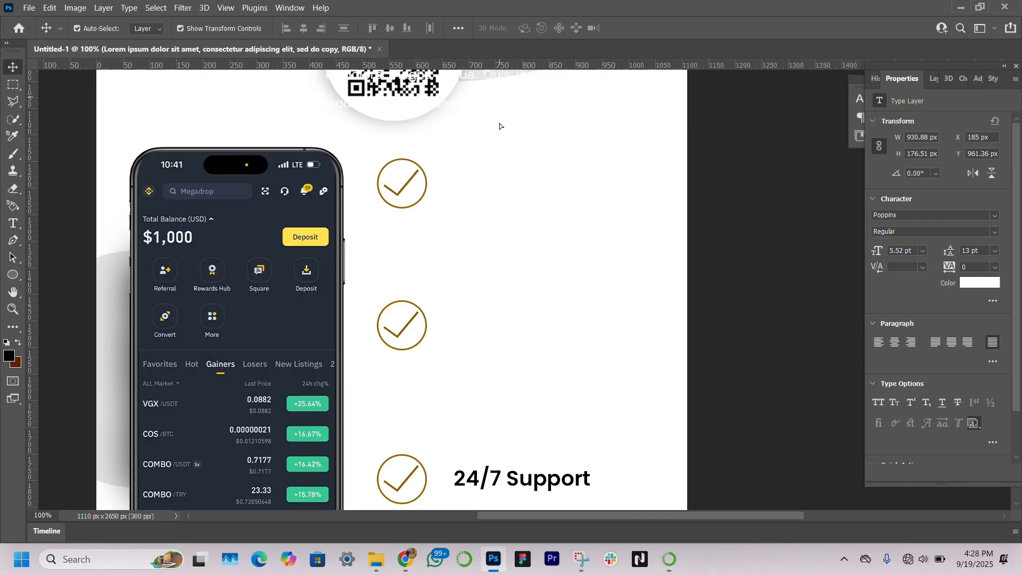
left_click_drag(499, 127, 539, 431)
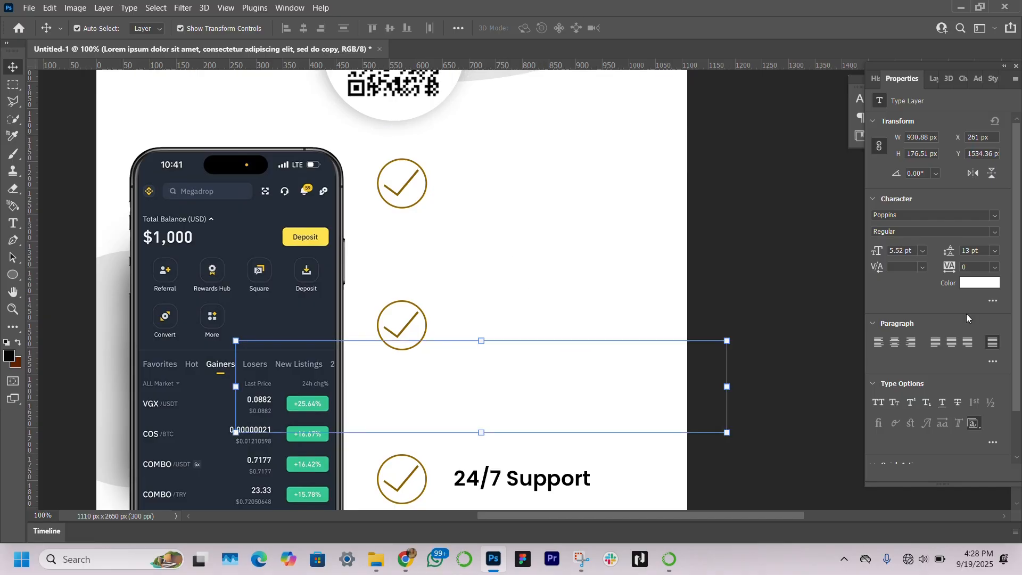
Step: Set the copied paragraph's text colour to black
left_click(982, 283)
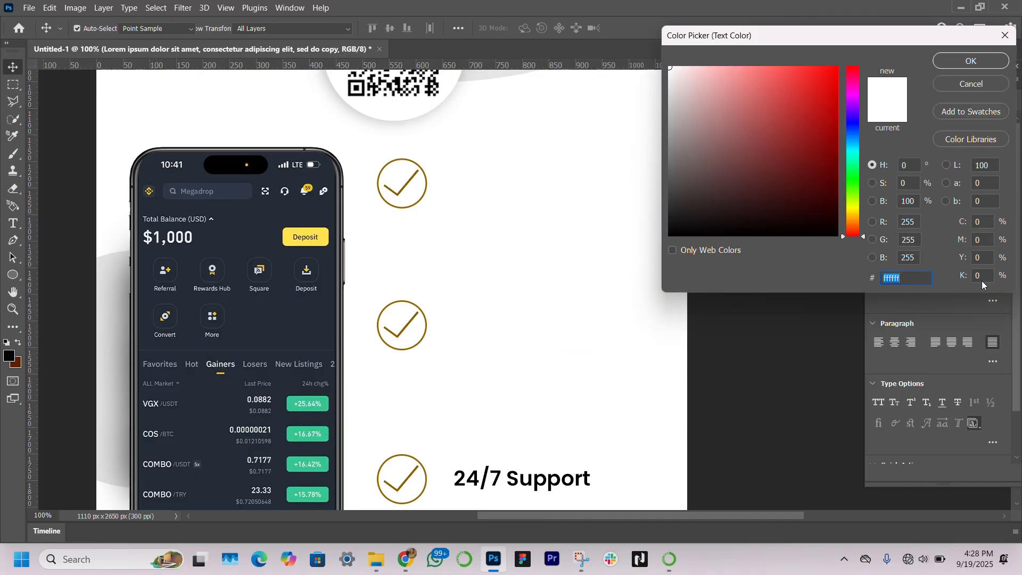
left_click(836, 236)
key("Return")
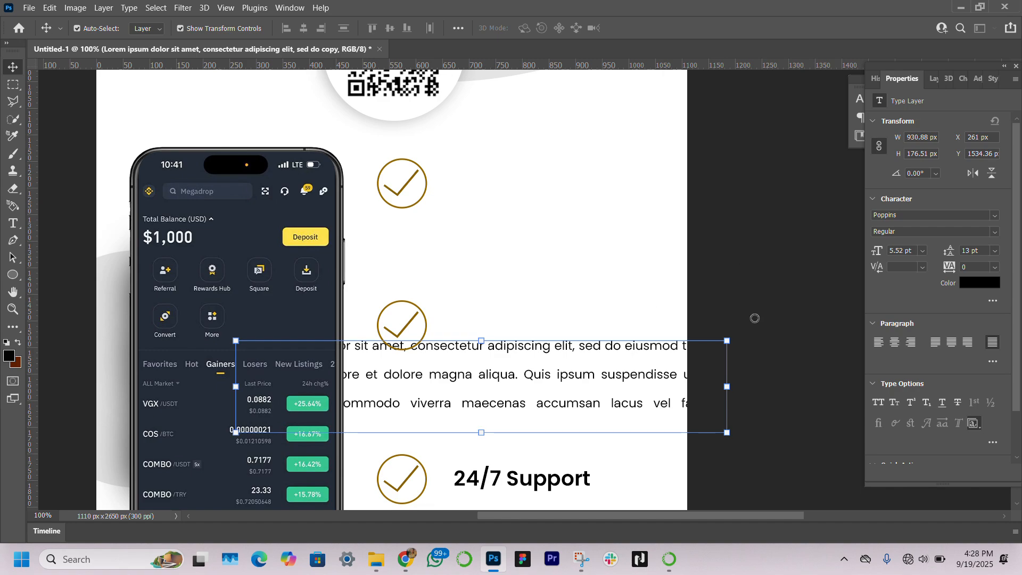
Step: Narrow the copied paragraph's text box to about 551 px wide
double_click(559, 375)
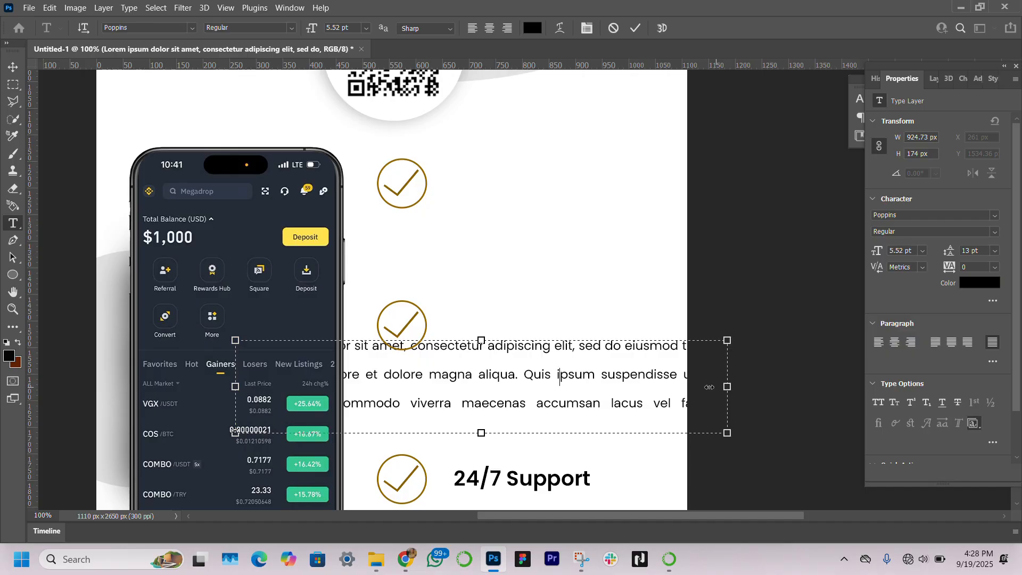
left_click_drag(709, 387, 530, 388)
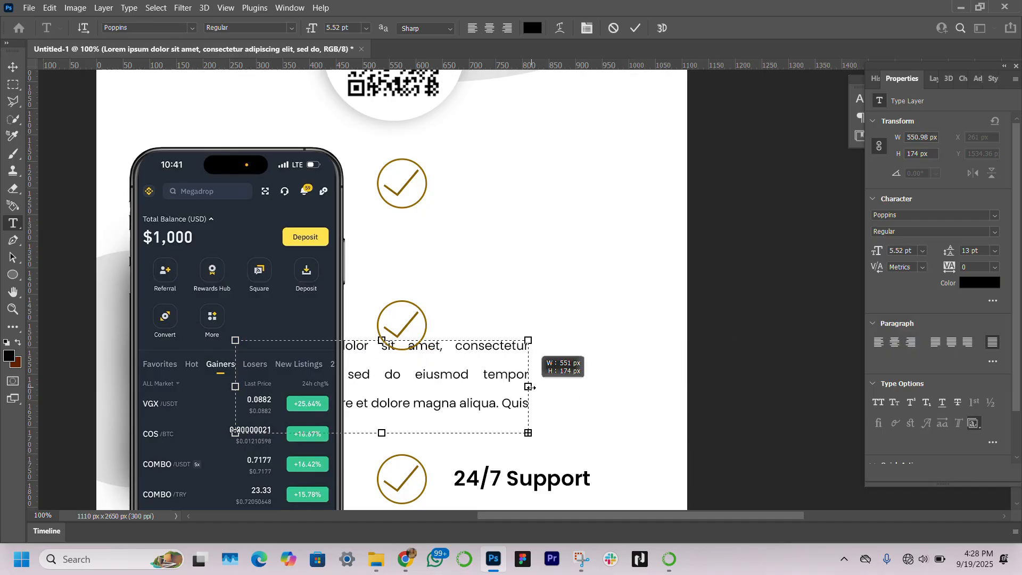
scroll(423, 279, "down", 5)
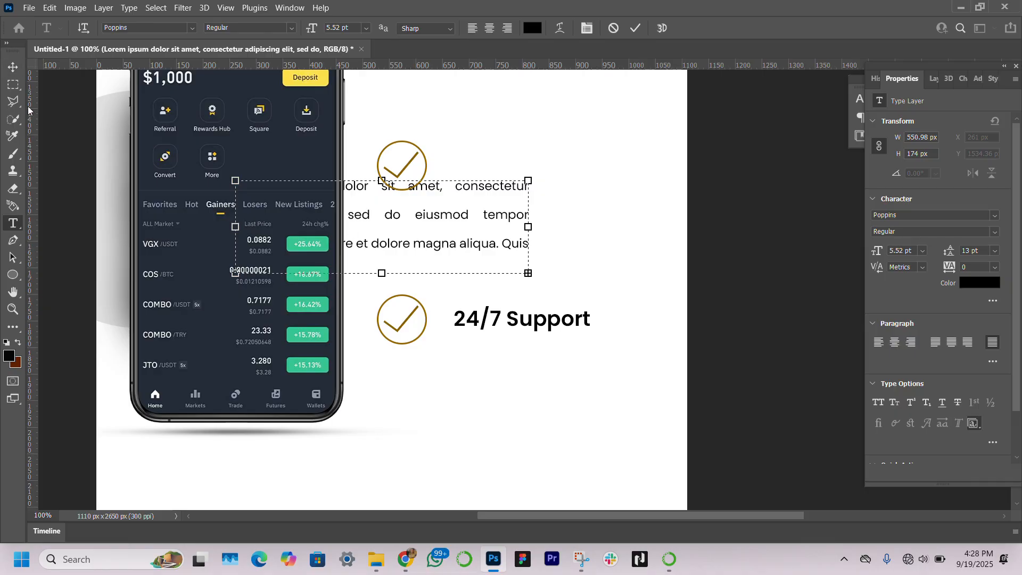
left_click(13, 66)
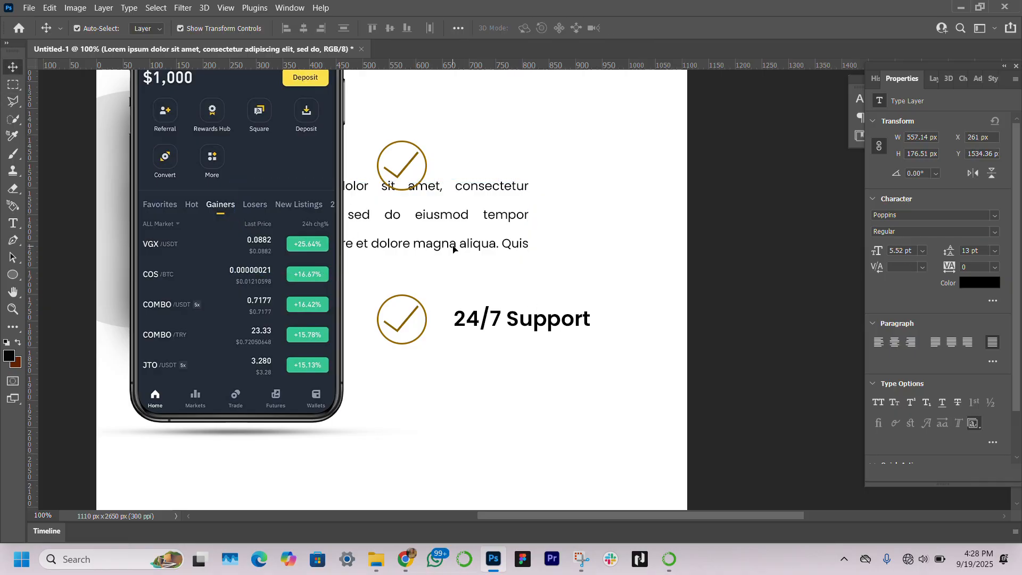
Step: Place the copied paragraph under the 24/7 Support heading and set its leading to 11 pt
left_click_drag(453, 249, 603, 431)
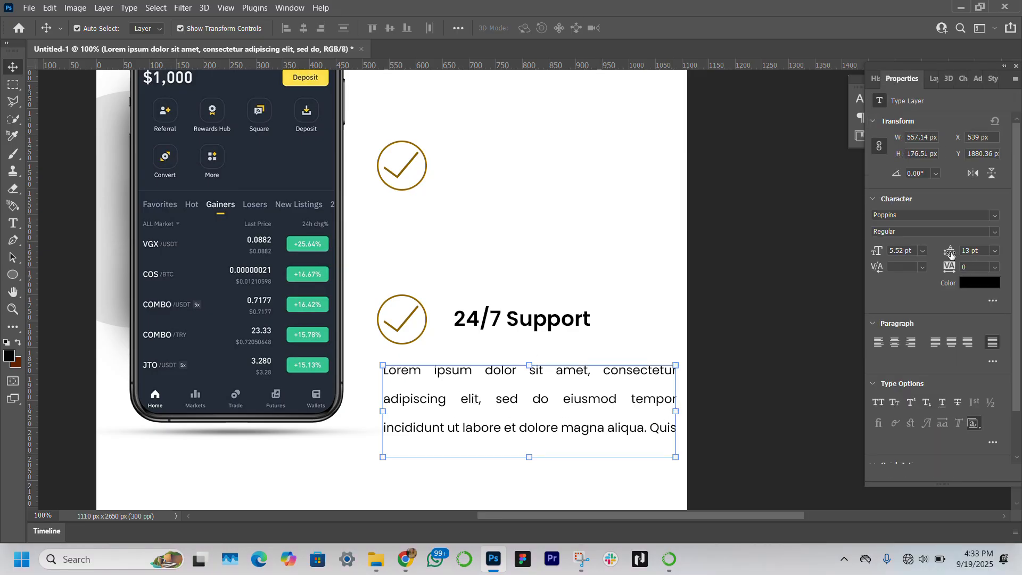
left_click_drag(950, 255, 950, 250)
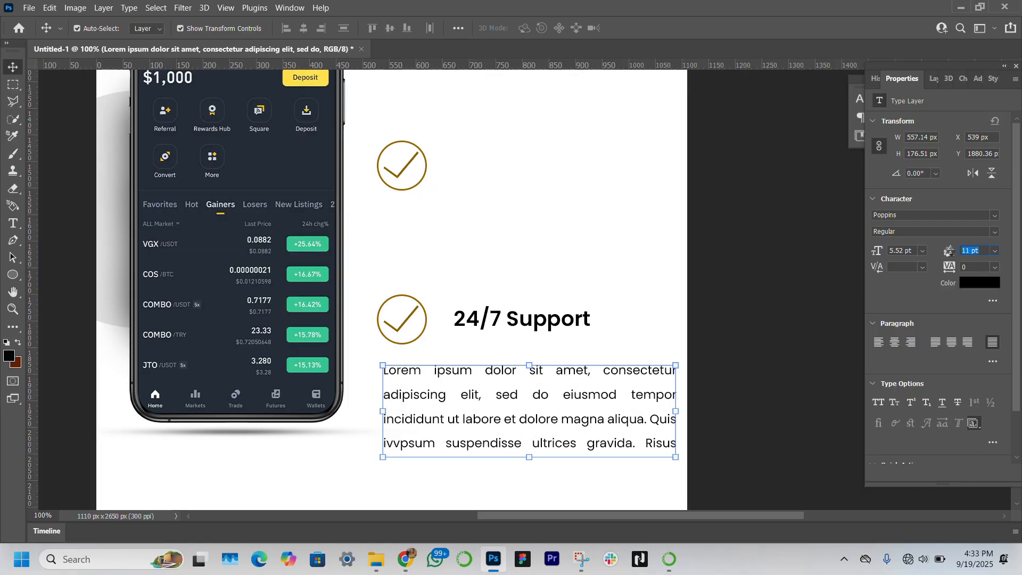
left_click(533, 428)
left_click_drag(496, 420, 496, 399)
Step: Narrow the paragraph's text box from the left to about 443 px so it aligns with the heading
key("alt+Tab")
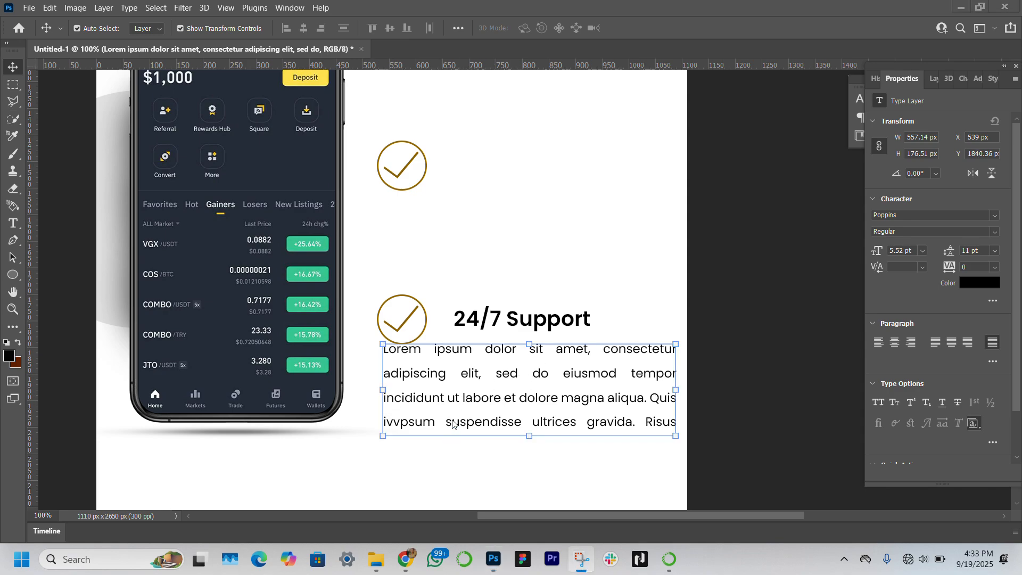
left_click(471, 396)
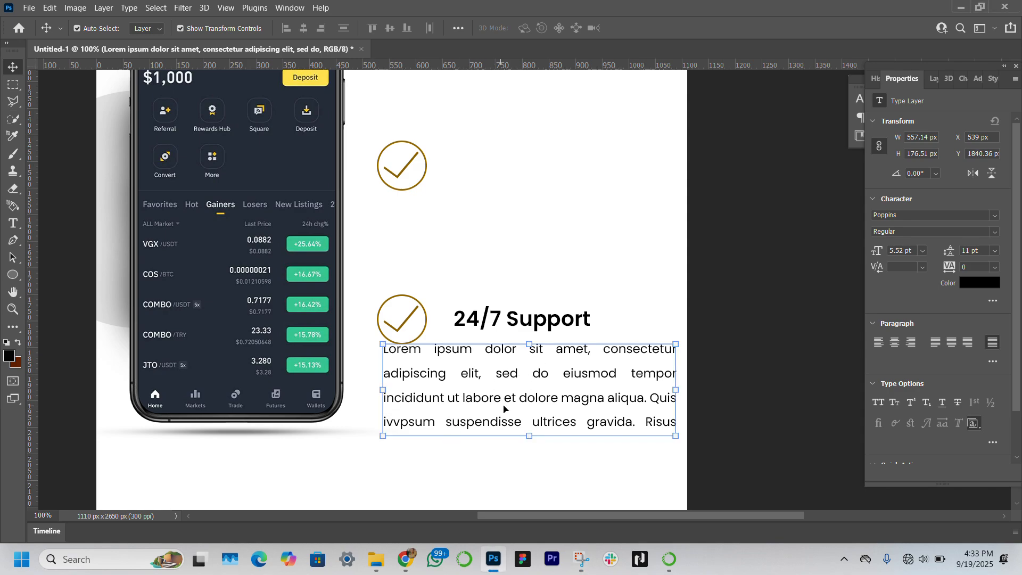
double_click(503, 400)
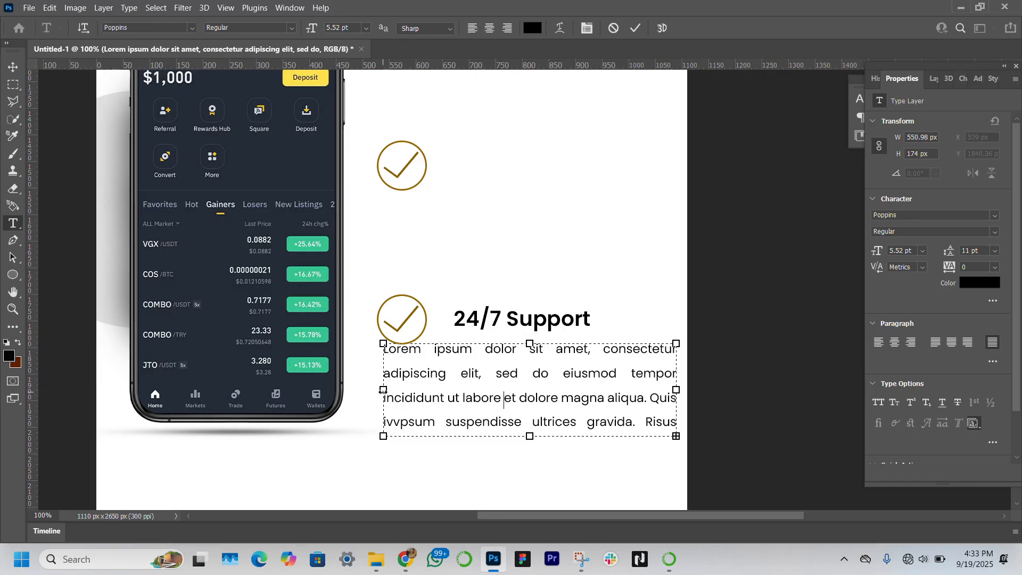
left_click_drag(383, 390, 443, 388)
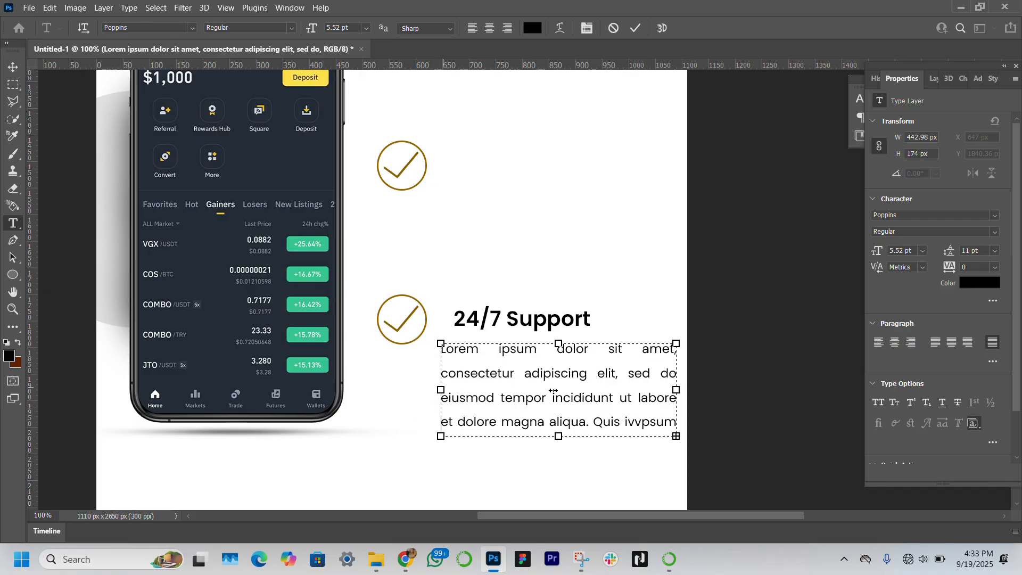
Step: Set the 24/7 Support paragraph's font size to 4 pt and its leading to 9 pt
left_click(13, 68)
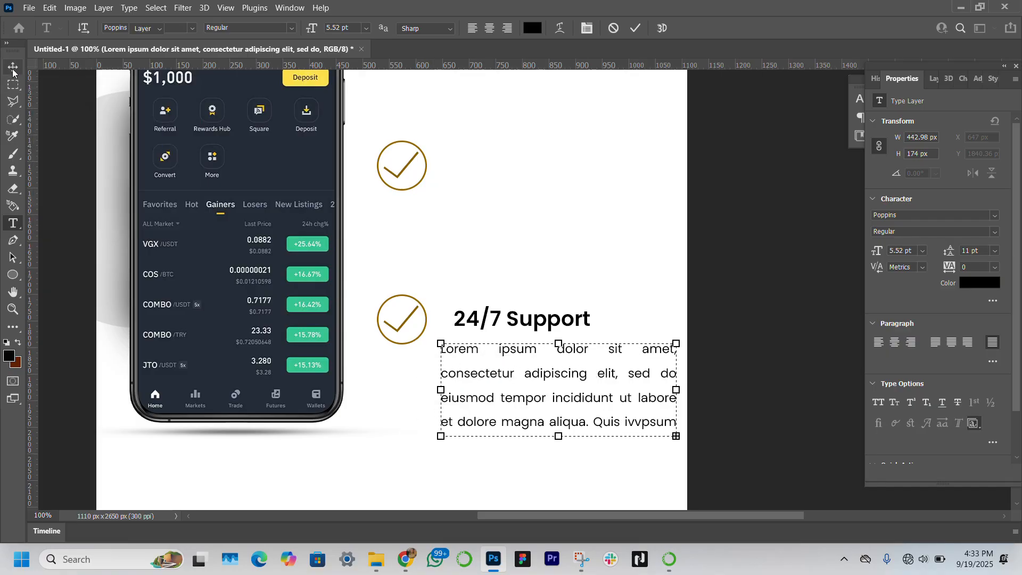
left_click(907, 250)
type("4")
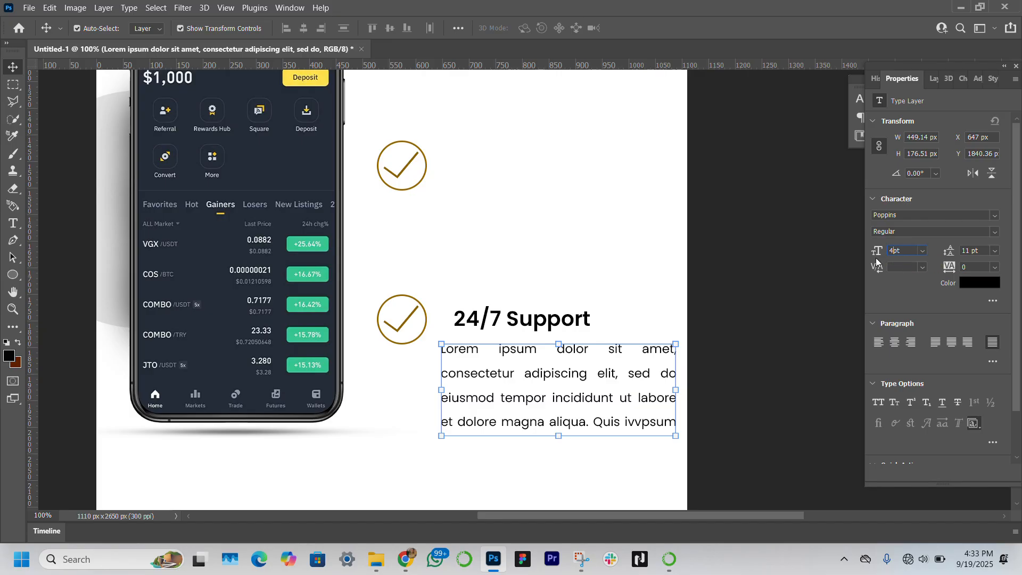
key("Return")
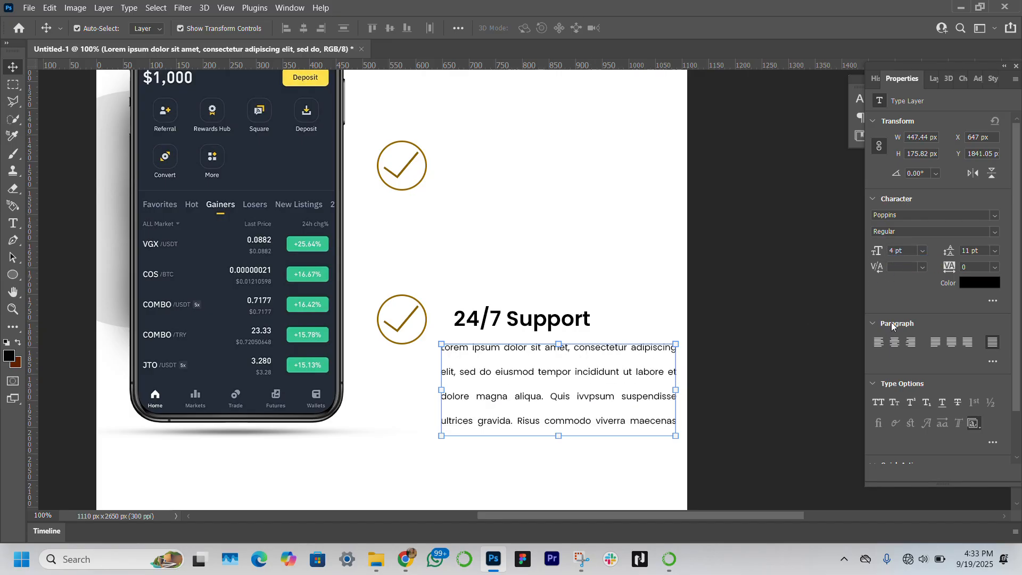
left_click(949, 253)
type("7")
key("Return")
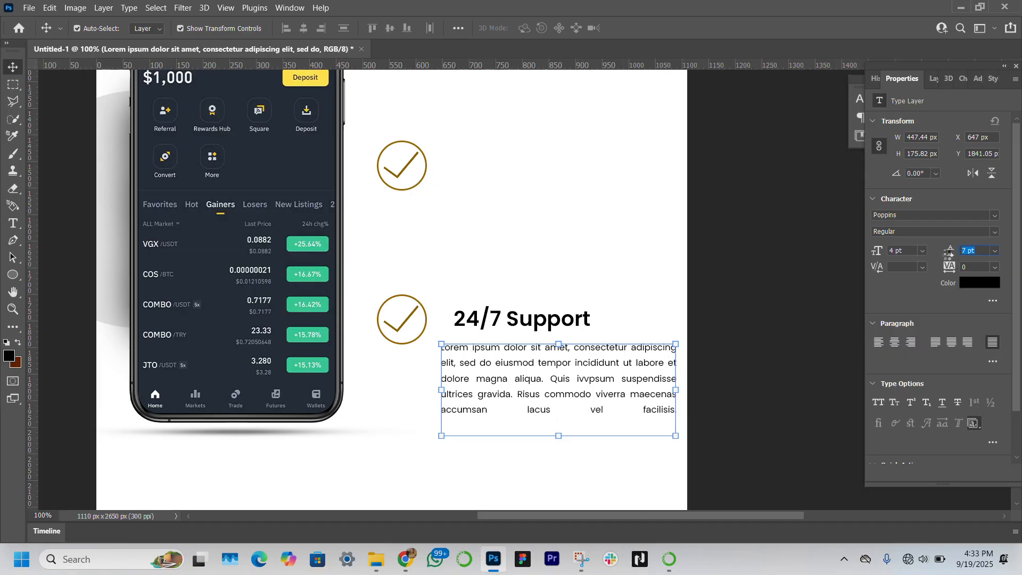
left_click_drag(949, 254, 950, 254)
Step: Move the 24/7 Support heading and its paragraph slightly upward beside the checkmark
left_click(555, 322)
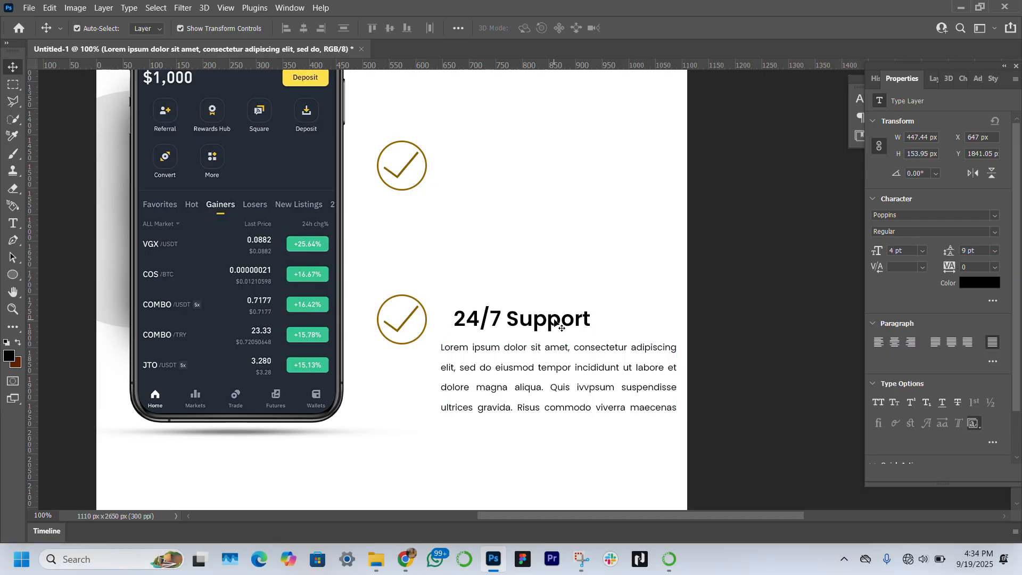
left_click_drag(554, 322, 541, 311)
left_click(553, 387)
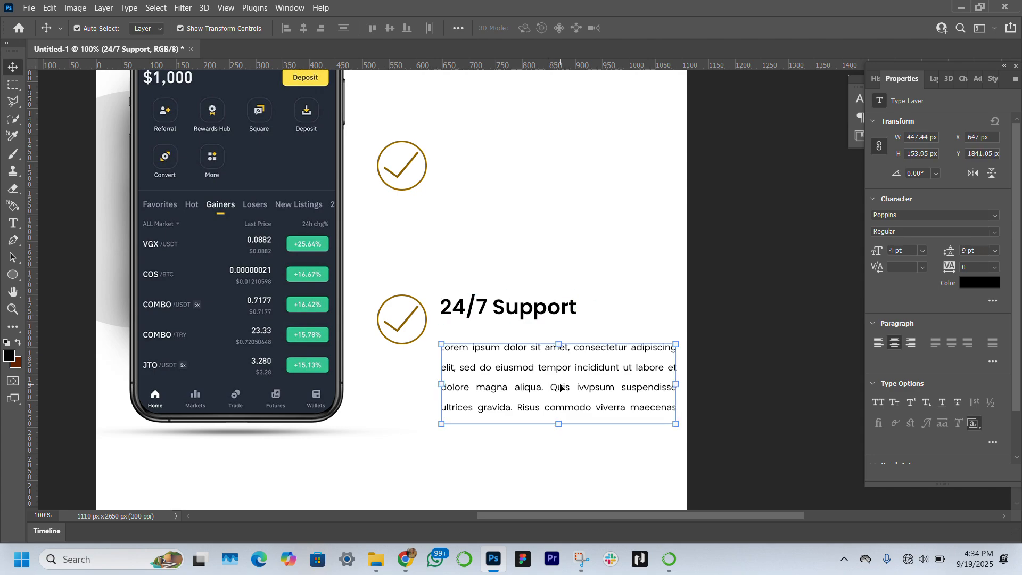
left_click_drag(552, 385, 561, 373)
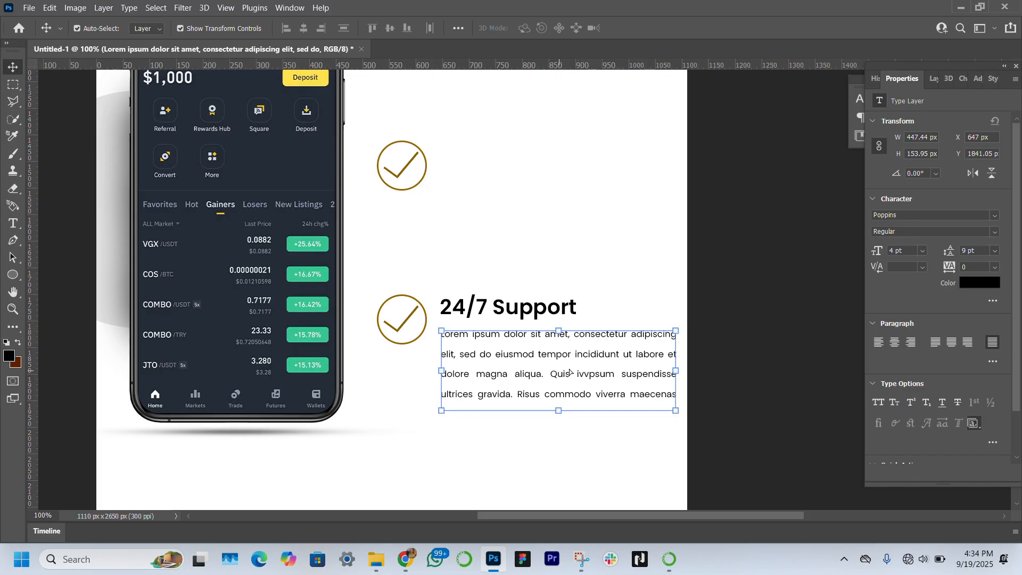
Step: Narrow the paragraph's text box from the right to about 424 px wide
double_click(654, 375)
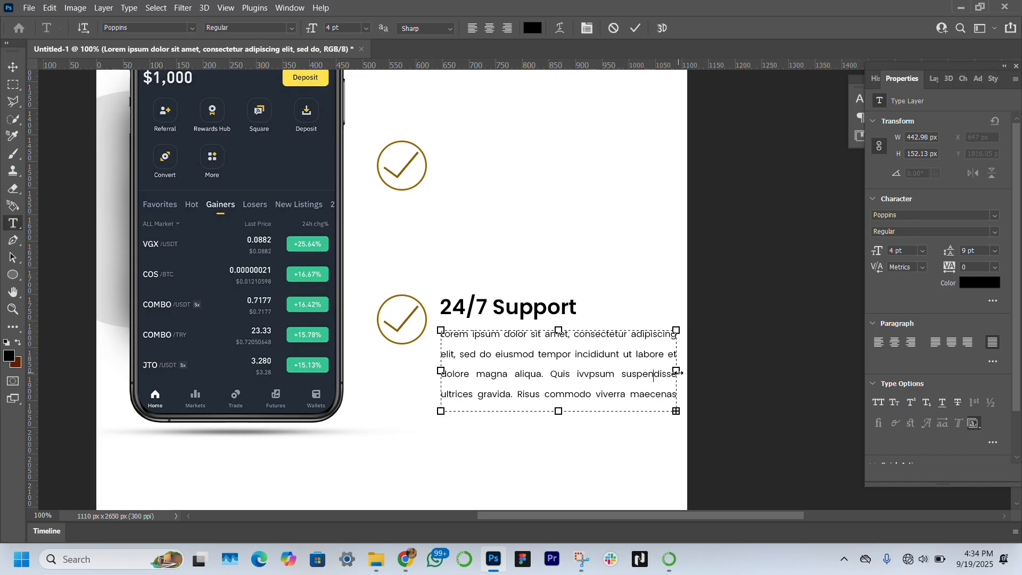
left_click_drag(675, 371, 663, 373)
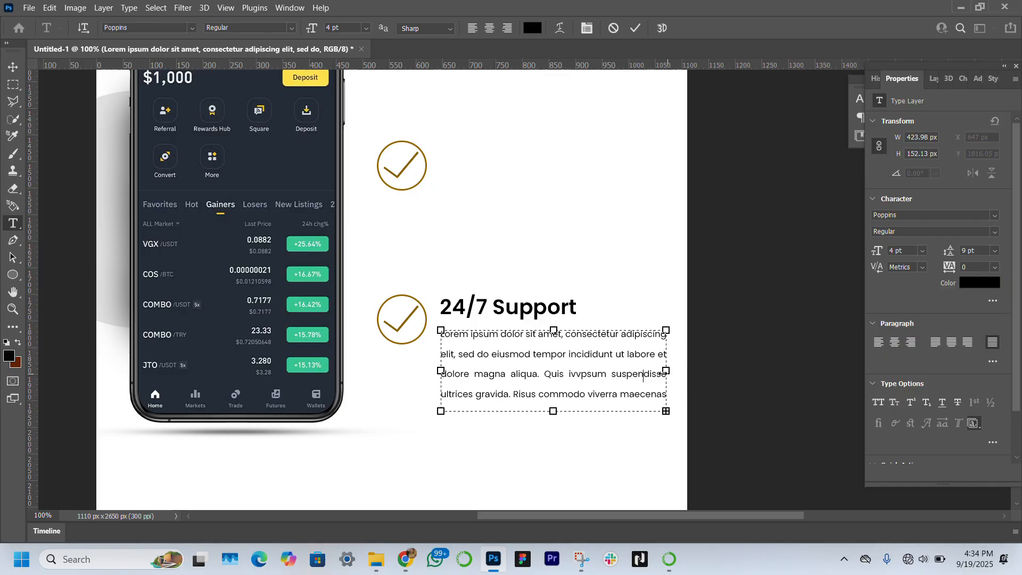
left_click(13, 67)
Step: Duplicate the heading and paragraph together, placing the copy beside the upper checkmark
left_click(498, 309)
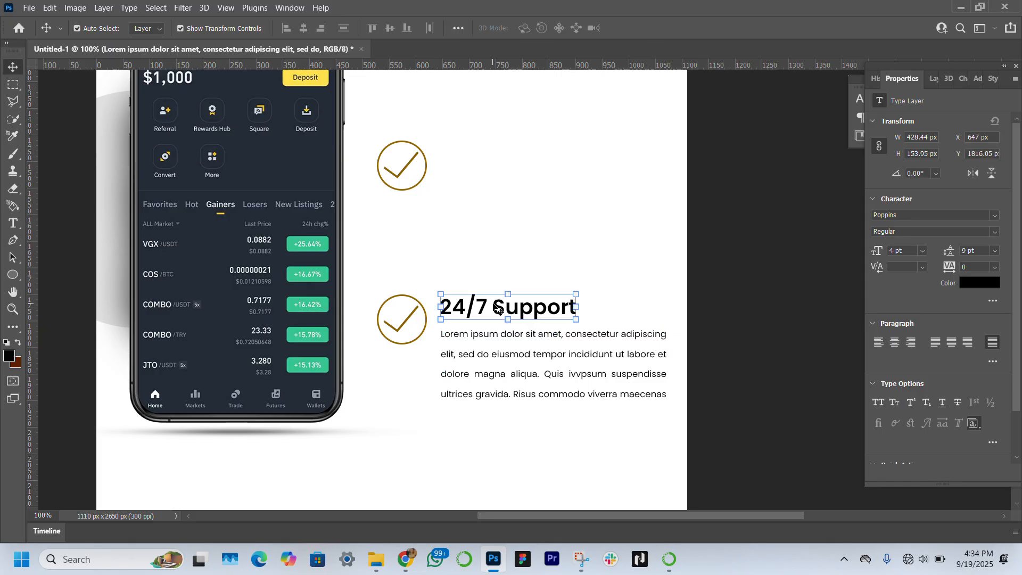
left_click(538, 398, "shift")
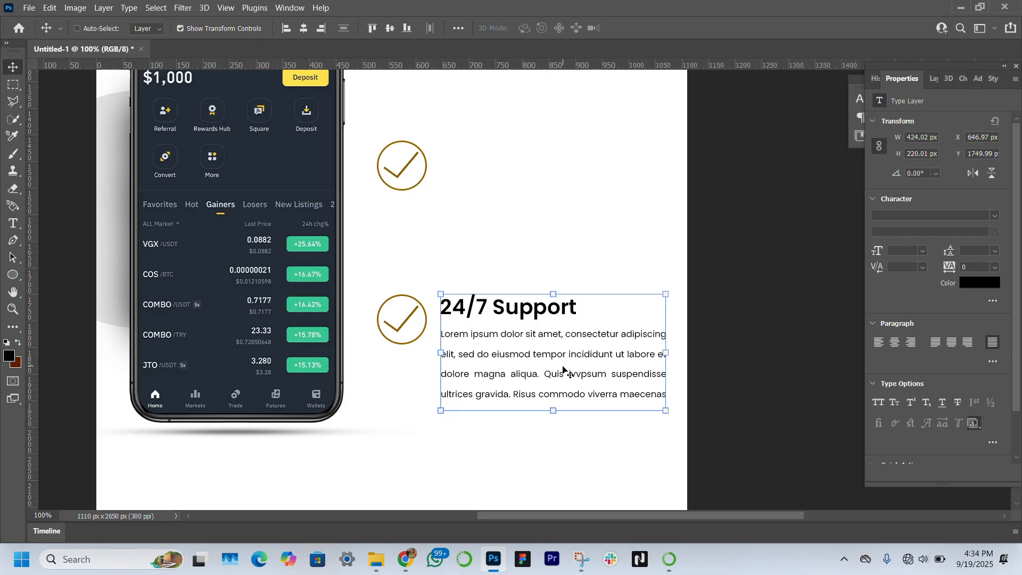
left_click_drag(560, 365, 548, 363)
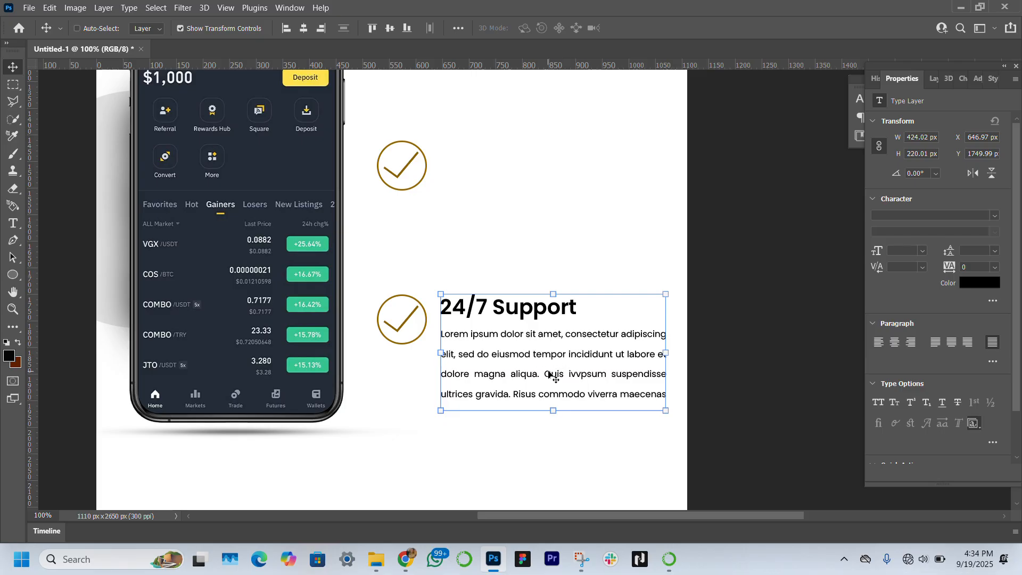
left_click_drag(551, 375, 541, 225)
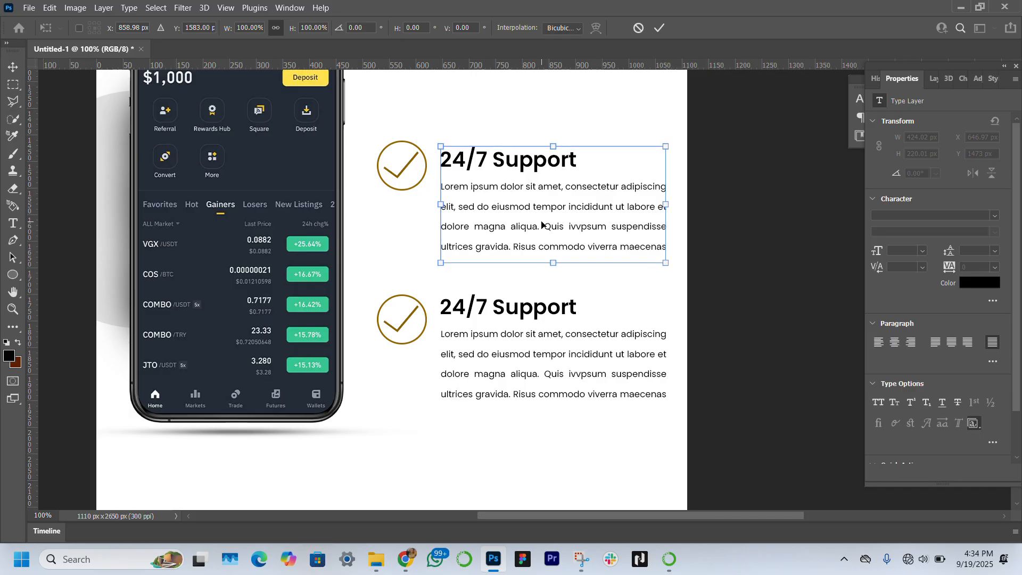
key("Return")
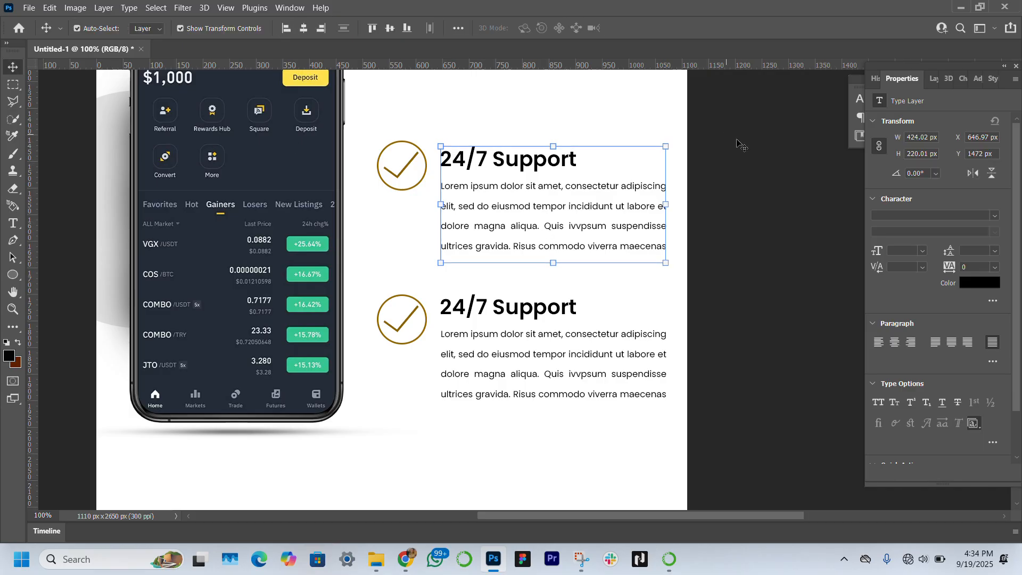
Step: Change the copied heading's text to Easy Navigation
left_click(506, 163)
double_click(532, 160)
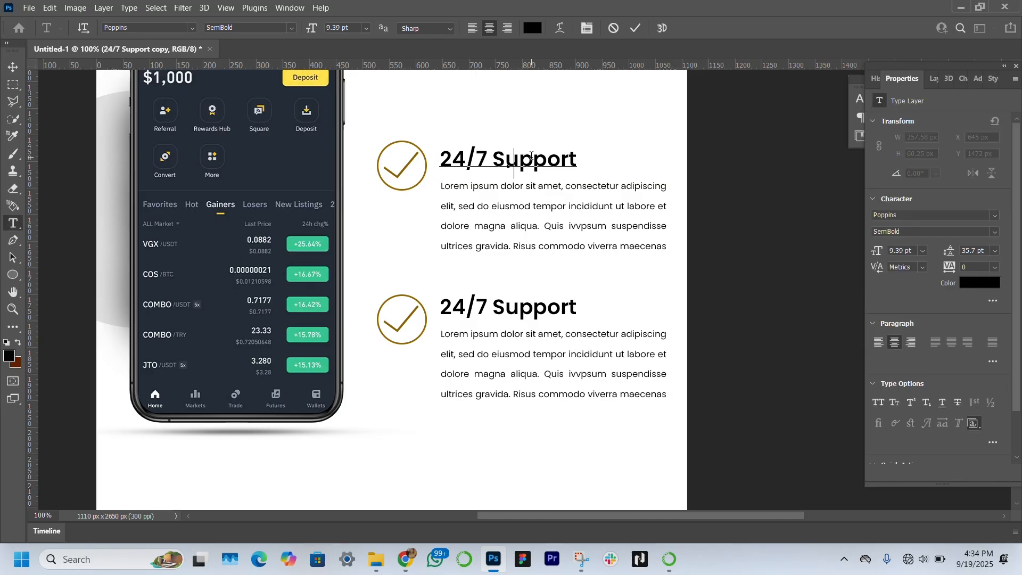
type("Easy Navigation")
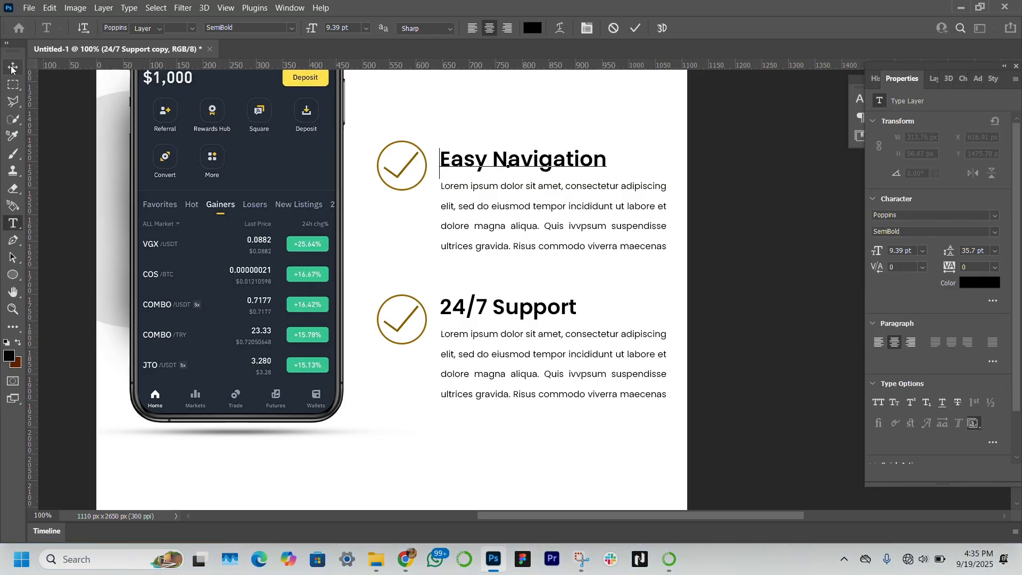
key("ctrl+Return")
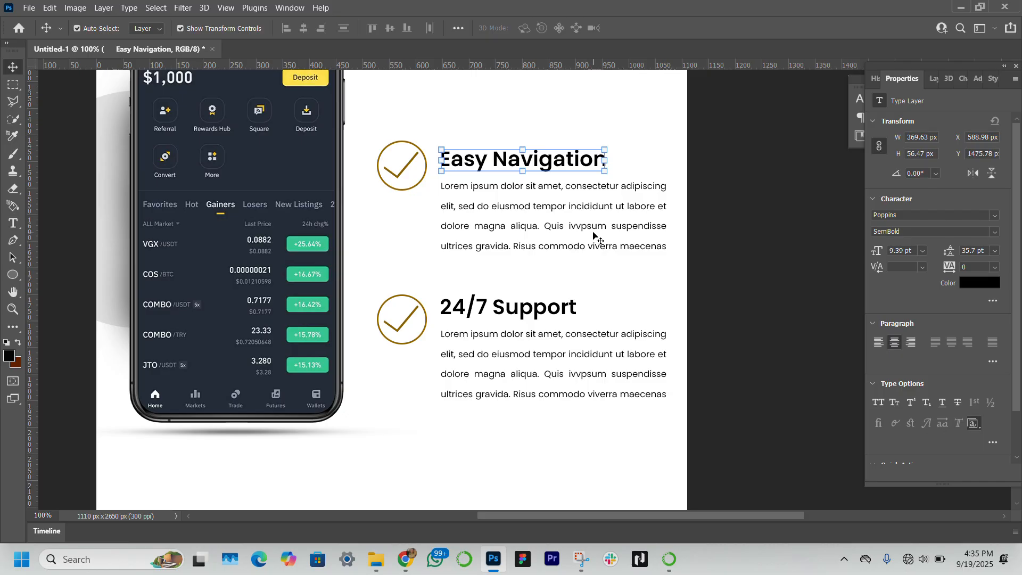
Step: Duplicate the Easy Navigation heading and paragraph and move the copy up beside the top checkmark
left_click(591, 229, "shift")
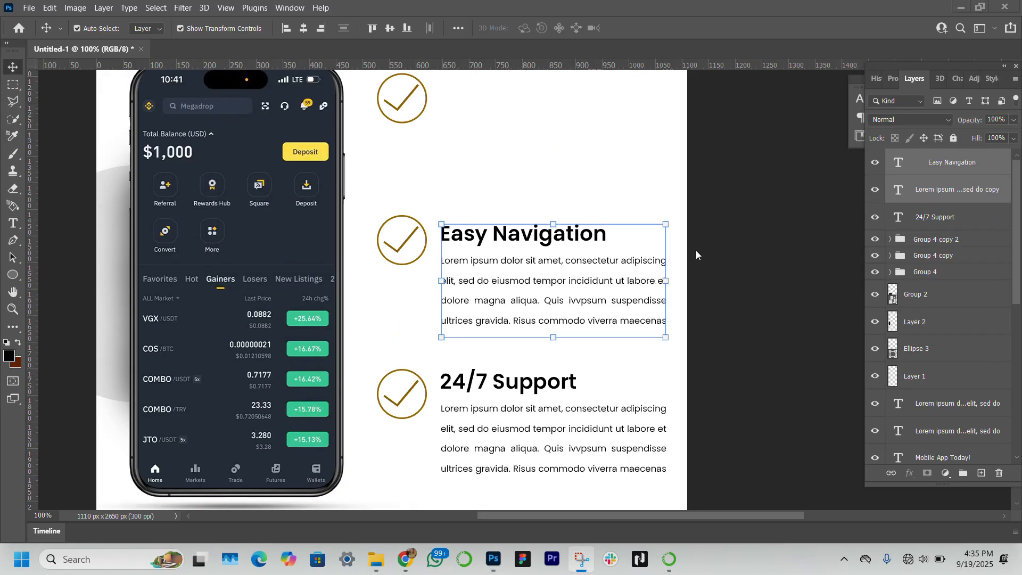
left_click(715, 304)
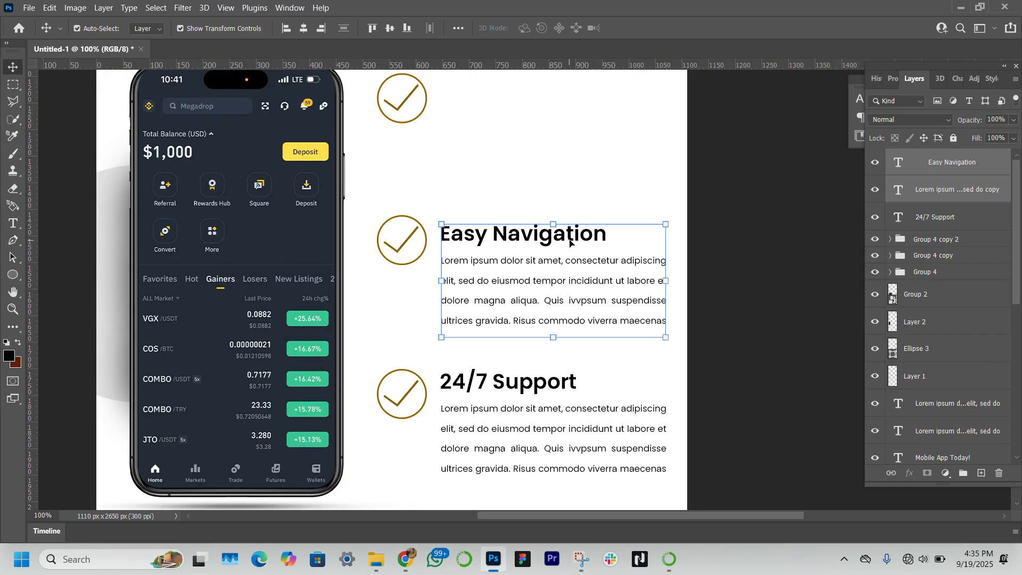
key("ctrl+j")
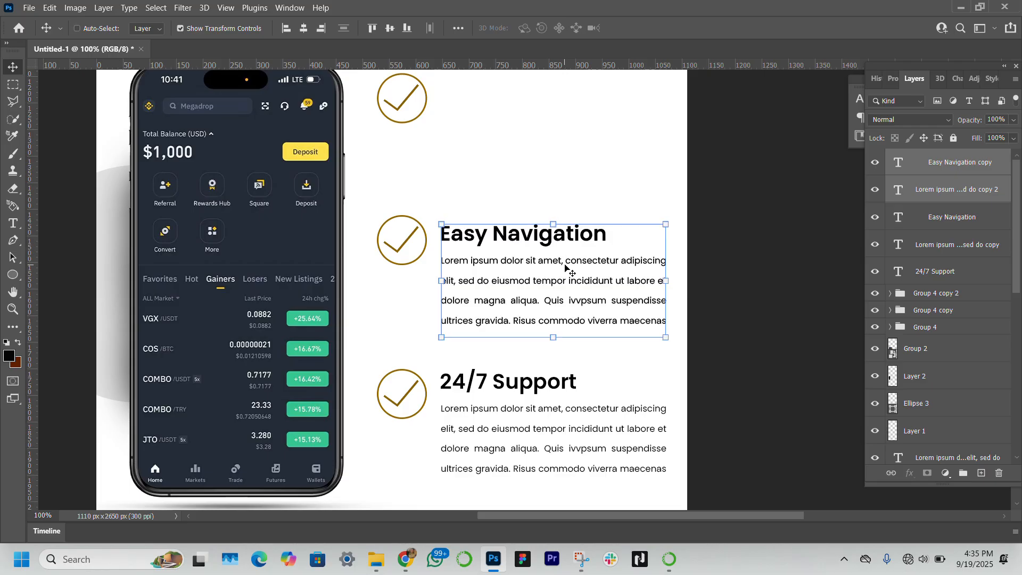
key("ctrl+t")
left_click_drag(565, 268, 562, 133)
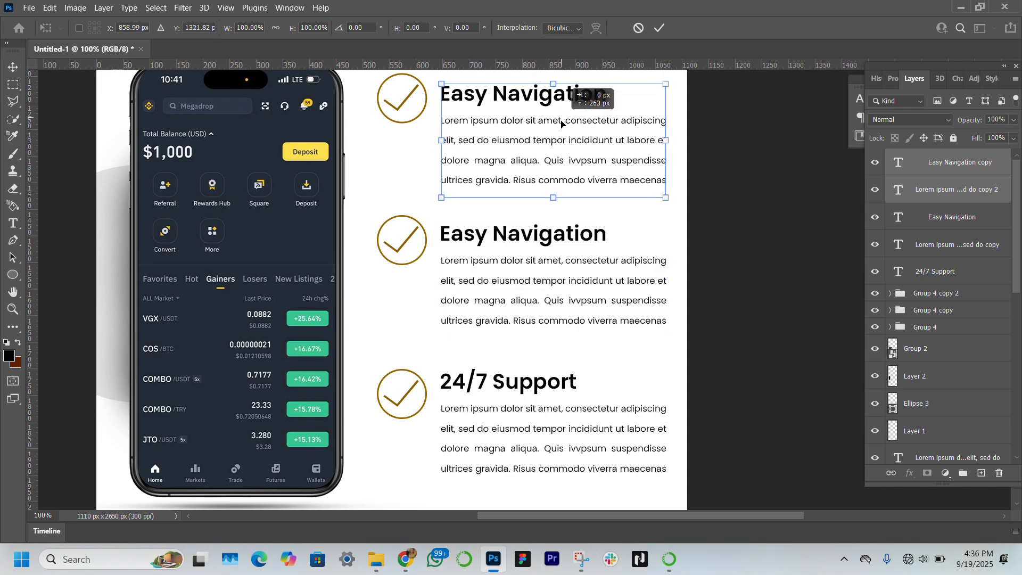
scroll(571, 168, "up", 2)
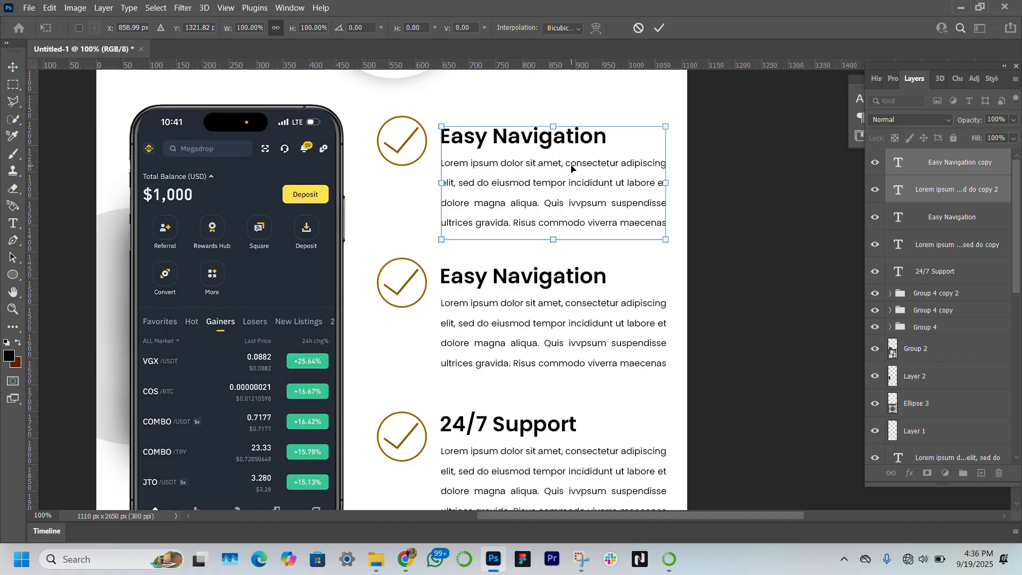
key("Up")
key("Up")
key("Up")
key("Up")
key("Up")
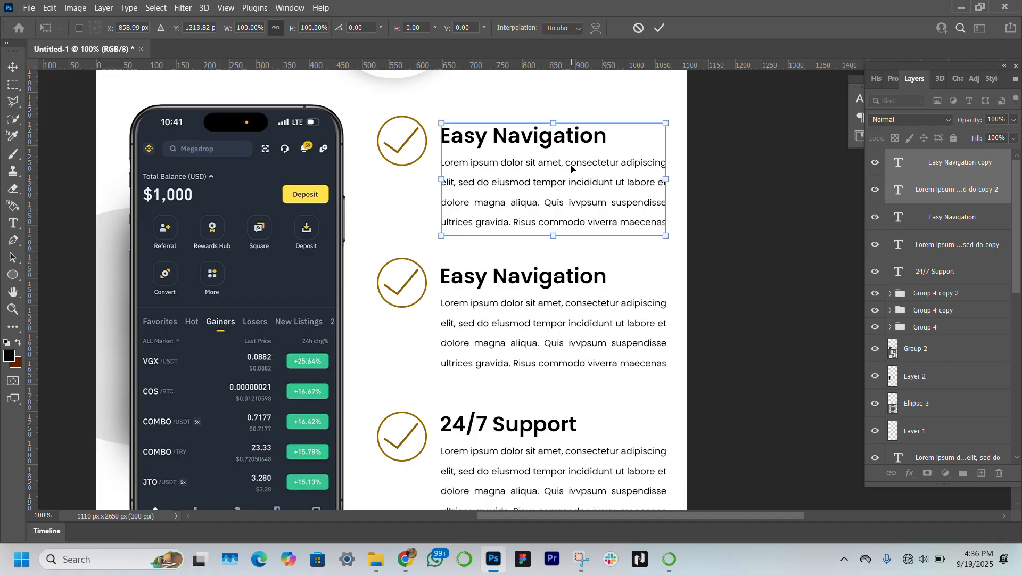
key("Return")
left_click(713, 217)
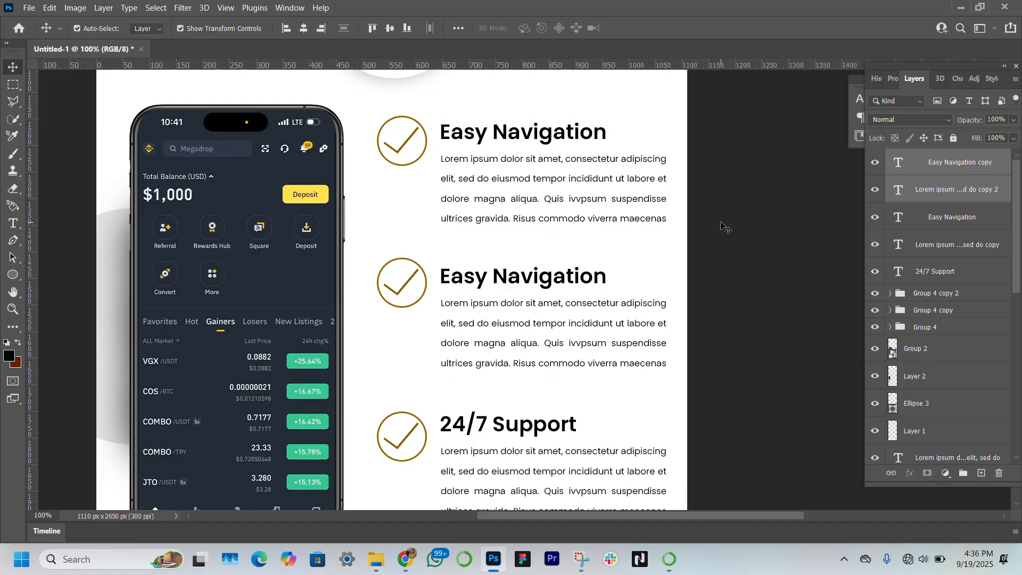
Step: Change the top copied heading's text to User Friendly
double_click(547, 132)
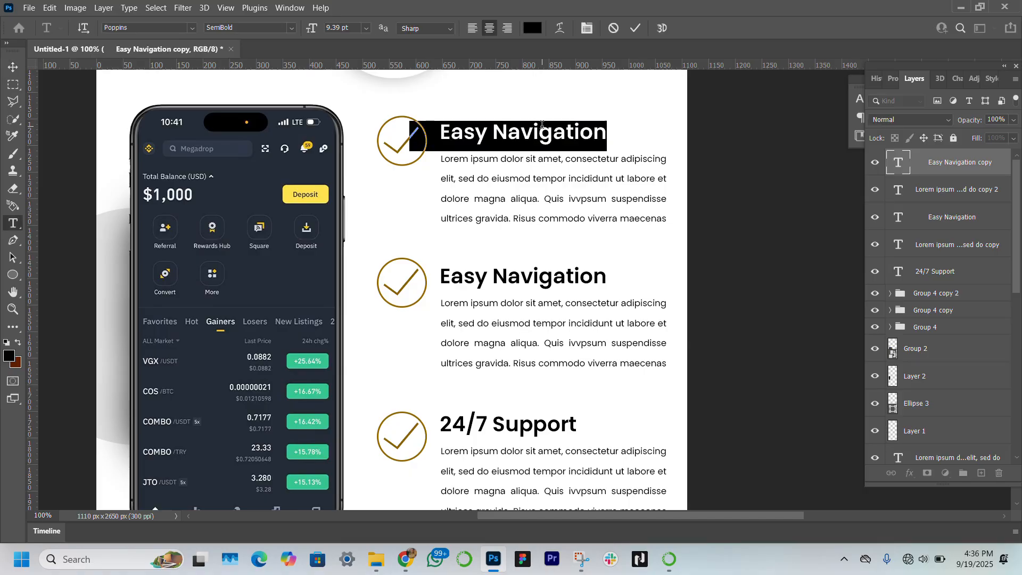
type("Use")
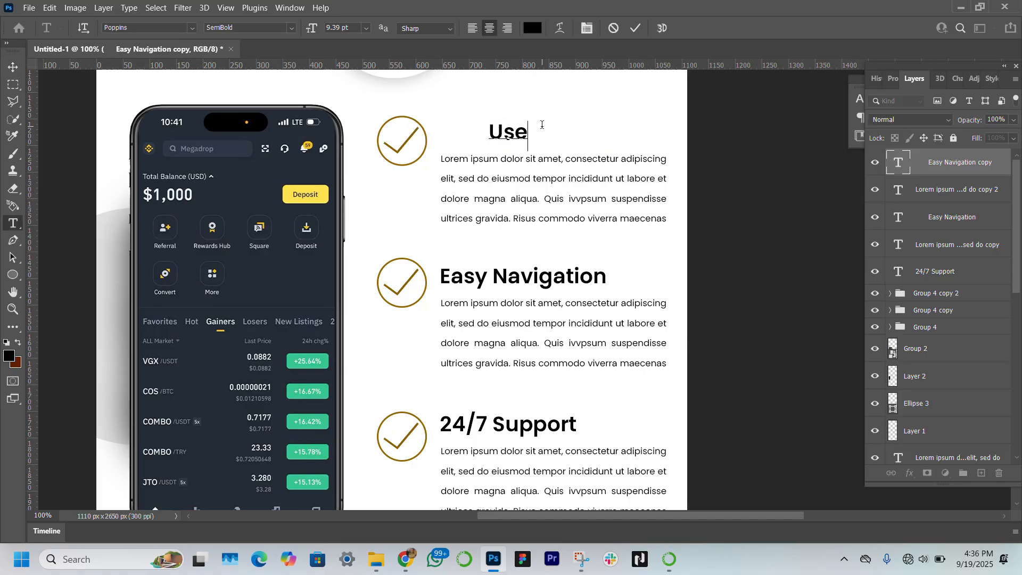
type("r Fr")
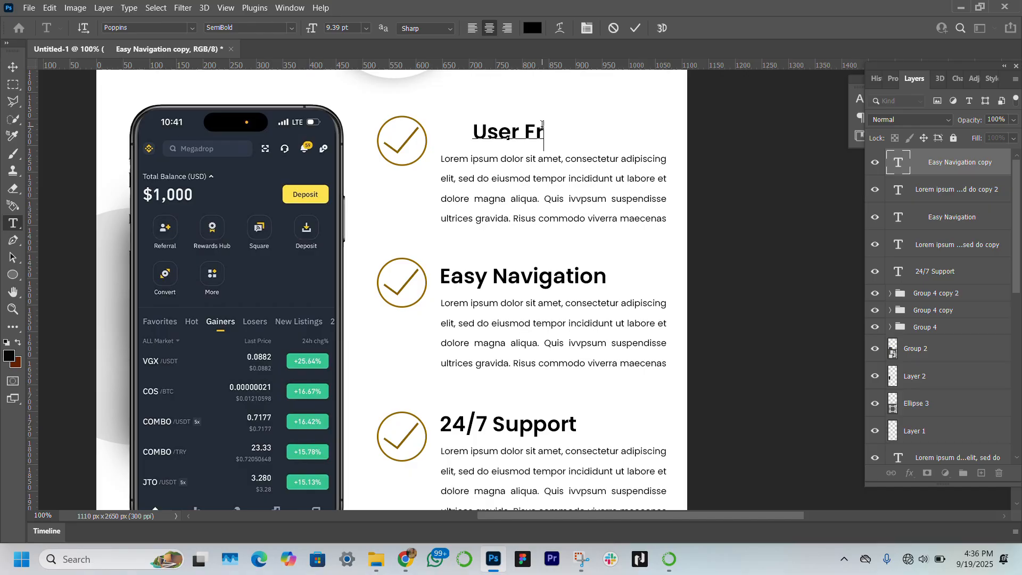
type("iendly")
scroll(542, 124, "down", 1)
left_click(11, 309)
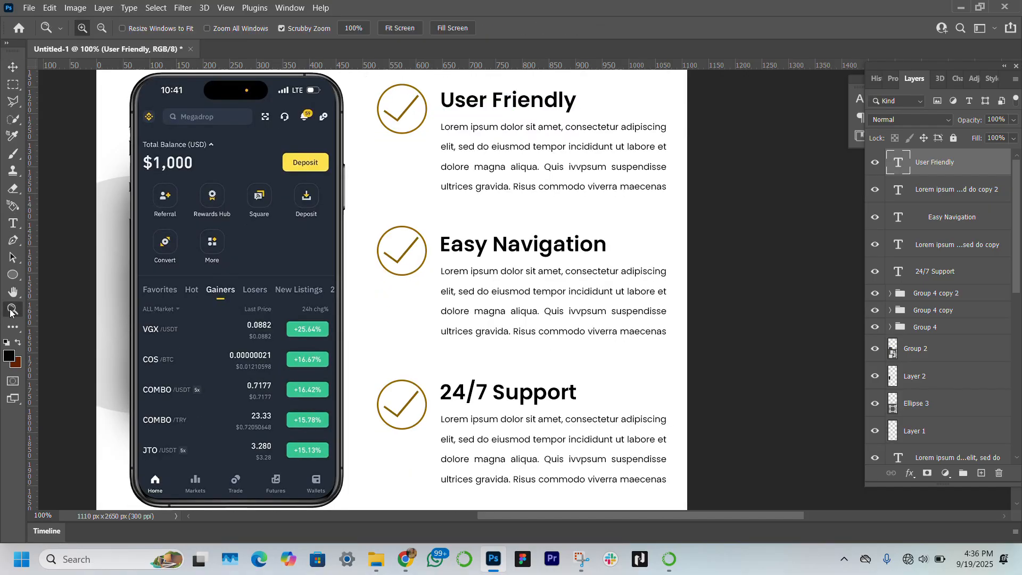
left_click(400, 28)
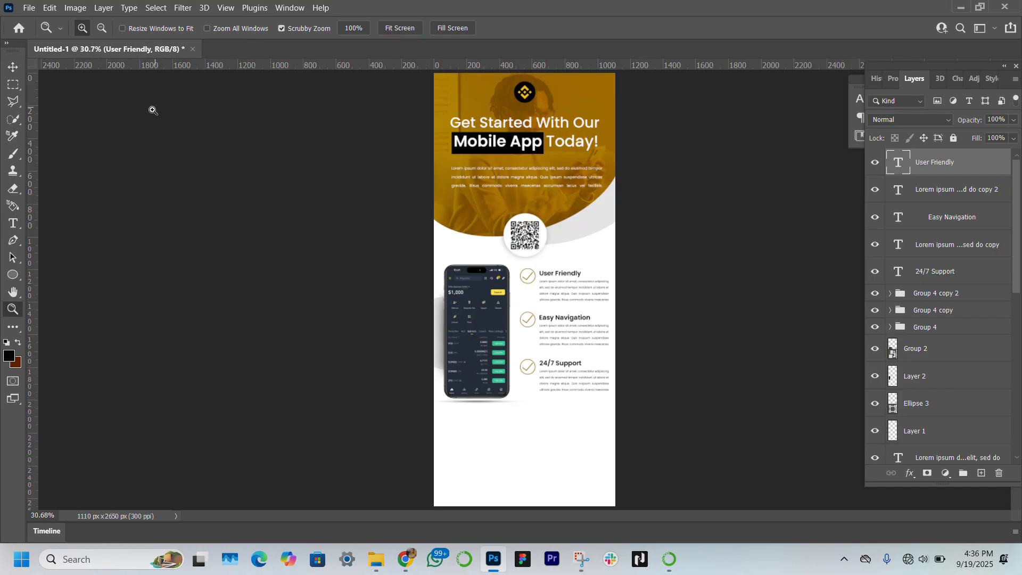
left_click(14, 66)
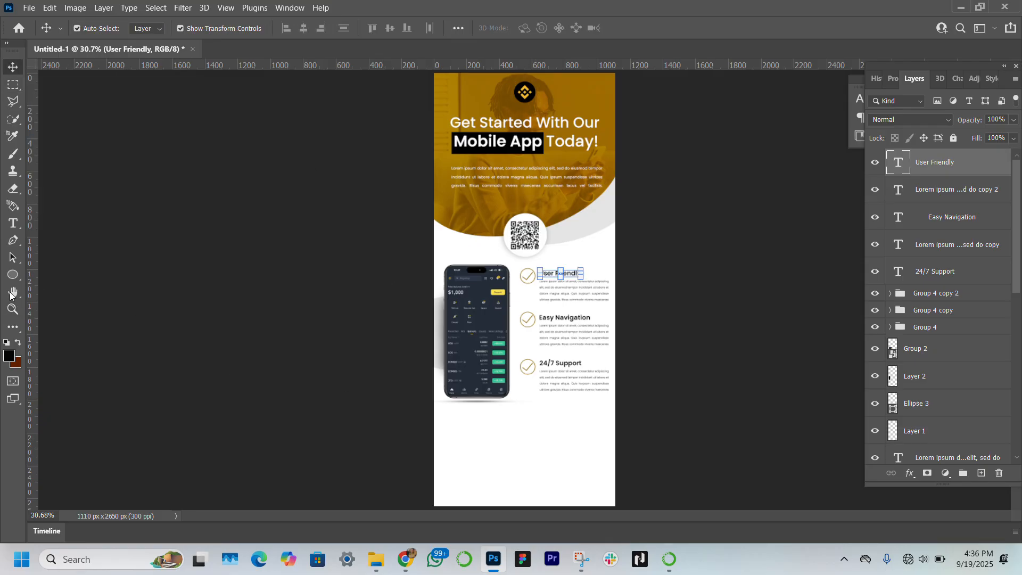
Step: Zoom in on the feature list and shift all three checkmark groups slightly left and down
left_click(12, 309)
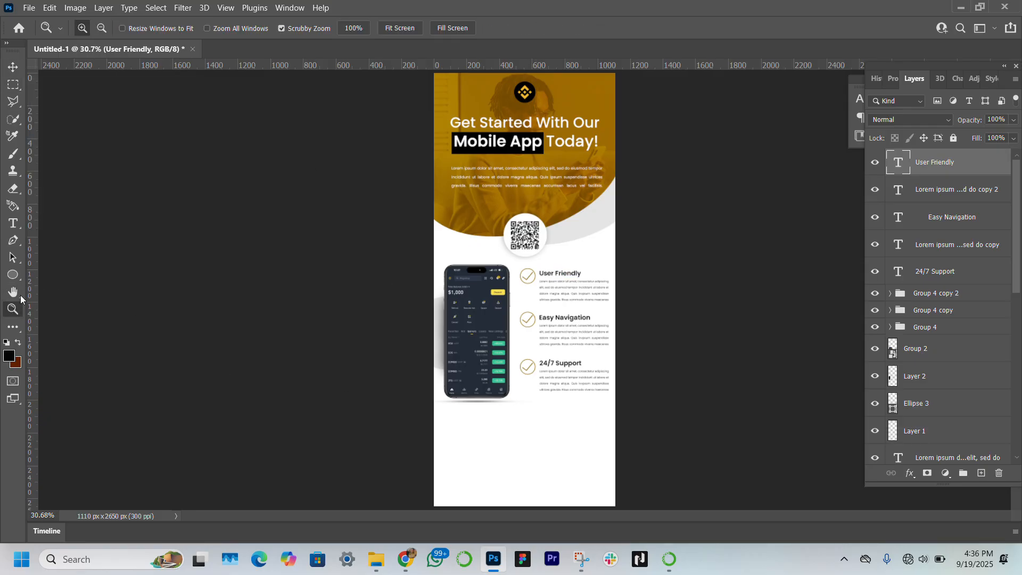
left_click(586, 359)
left_click(586, 359)
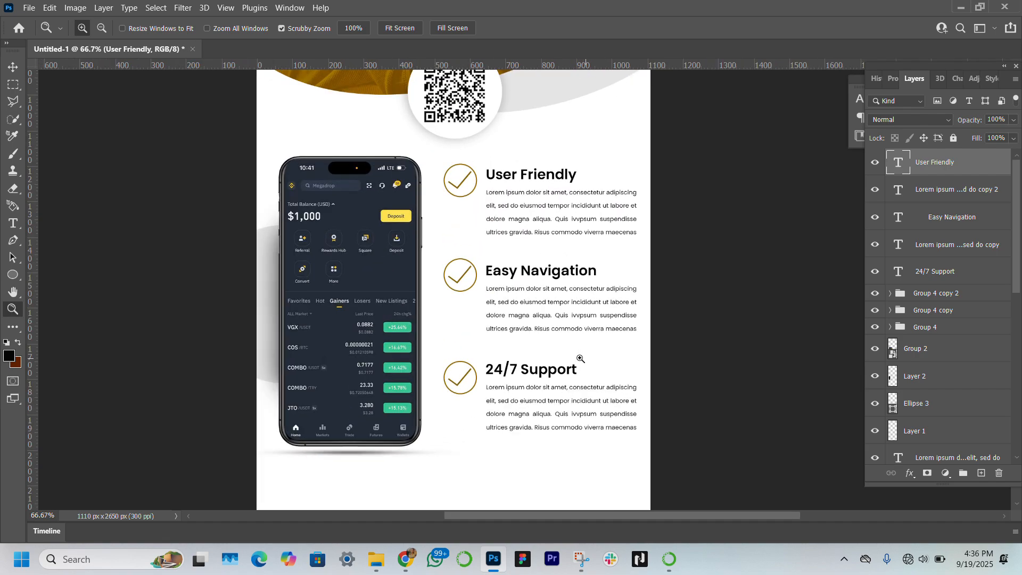
left_click(13, 67)
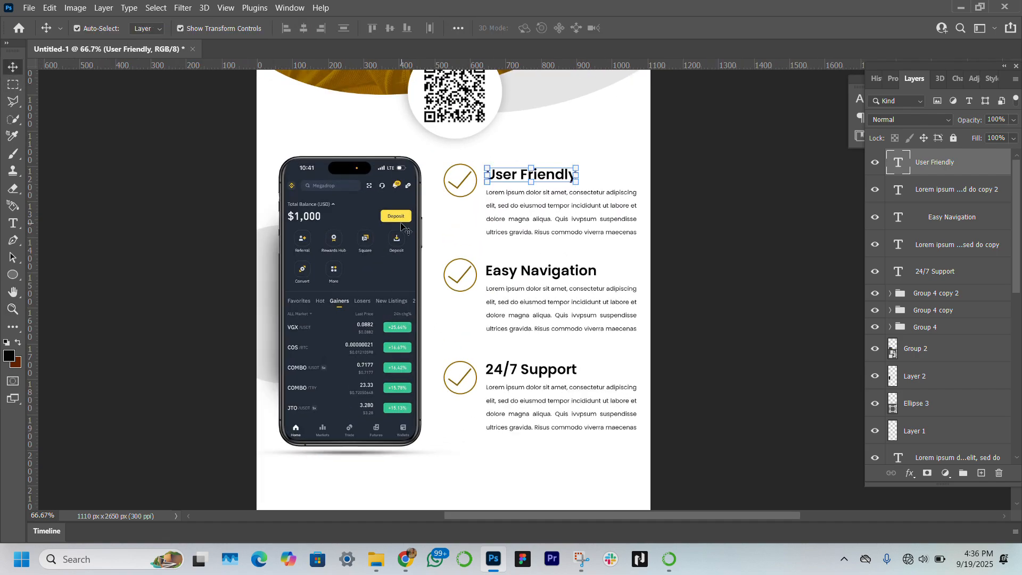
left_click(462, 379)
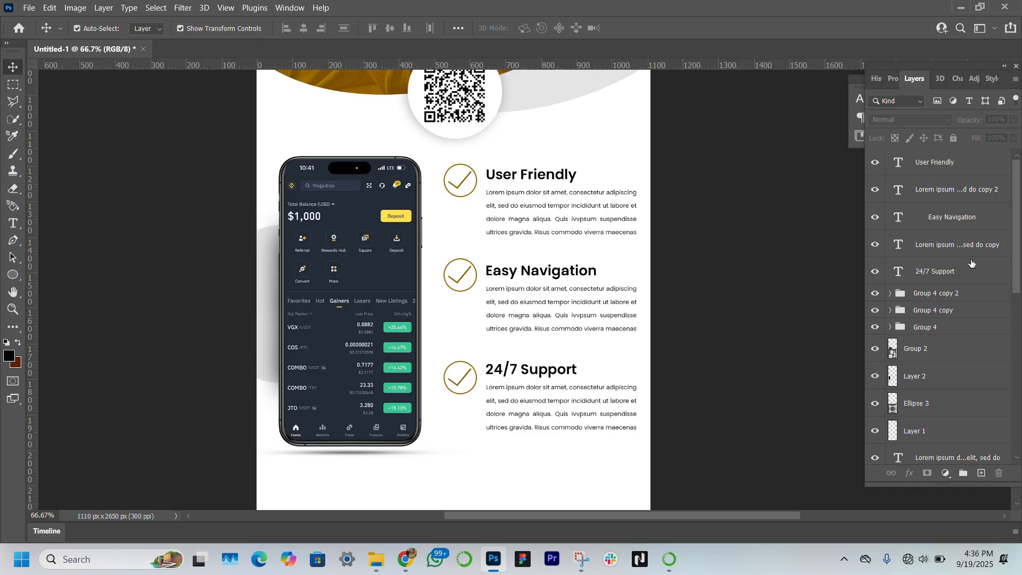
left_click(978, 299)
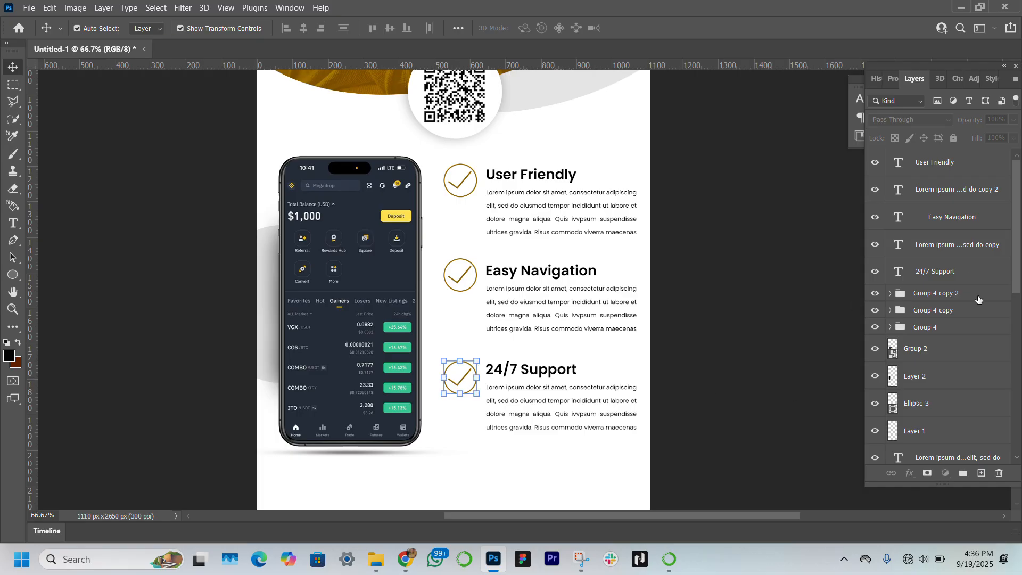
left_click(972, 329, "shift")
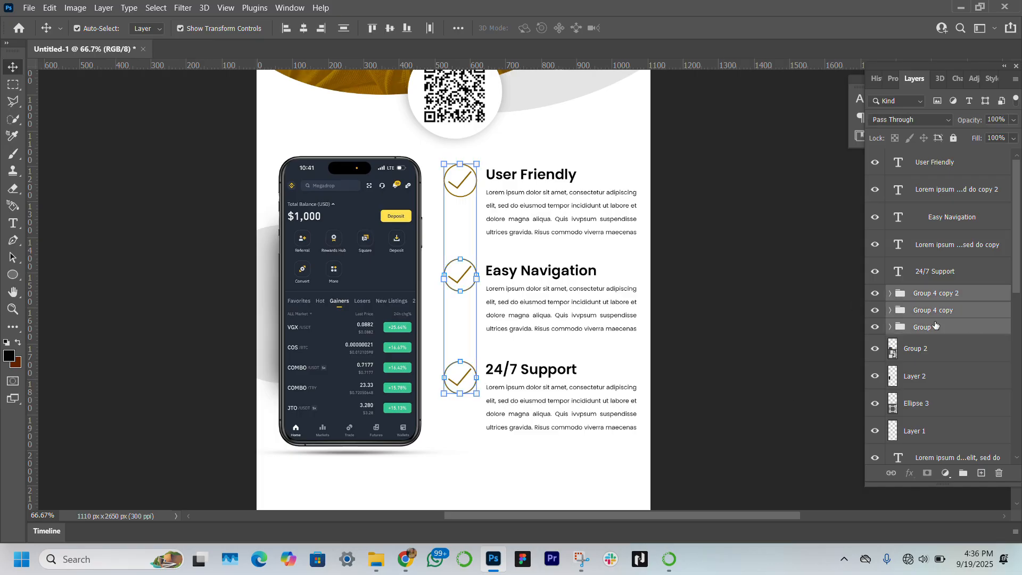
left_click(475, 277)
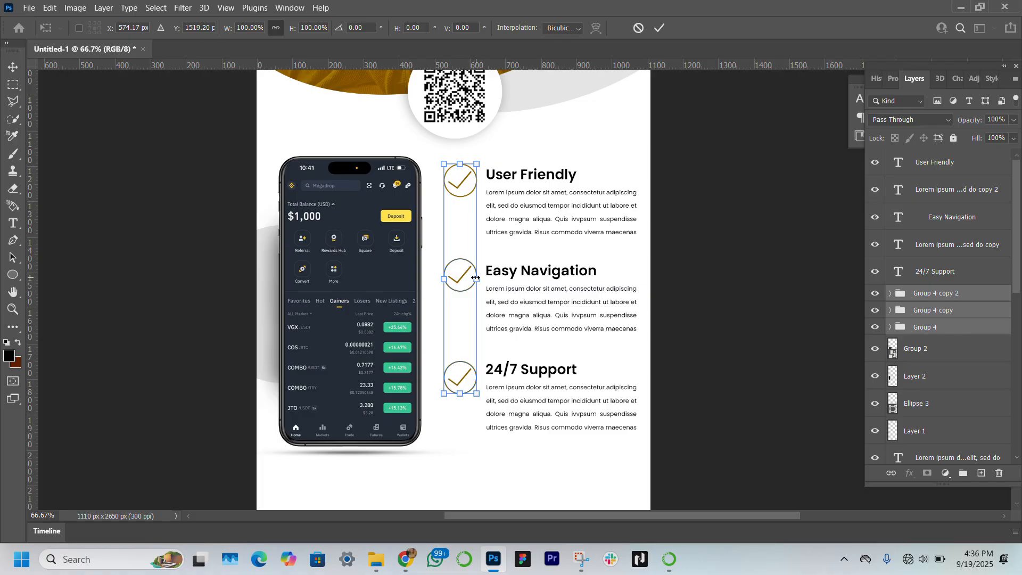
left_click_drag(475, 277, 454, 289)
key("Return")
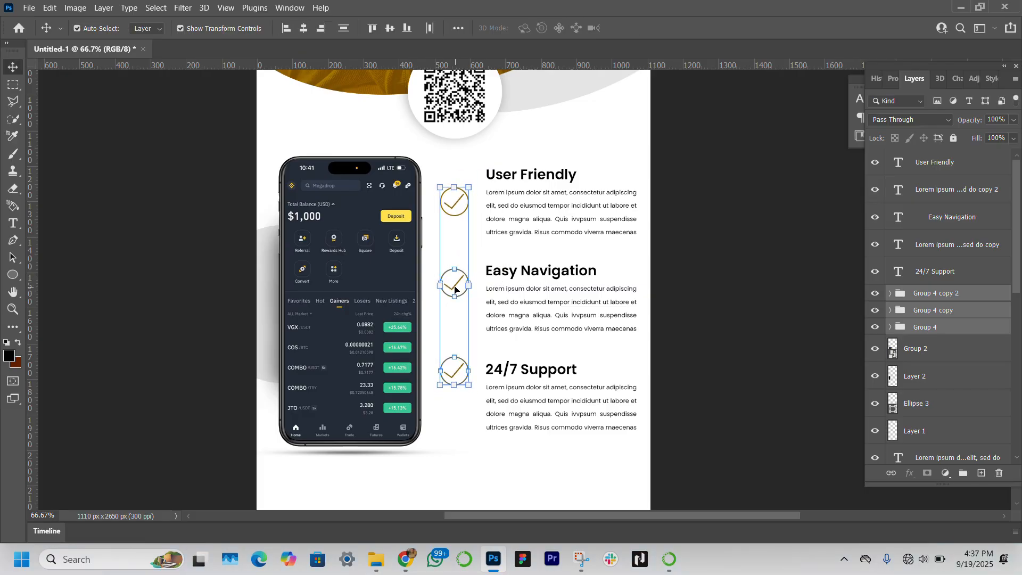
Step: Move the top checkmark up to line up with the User Friendly heading
left_click(926, 326)
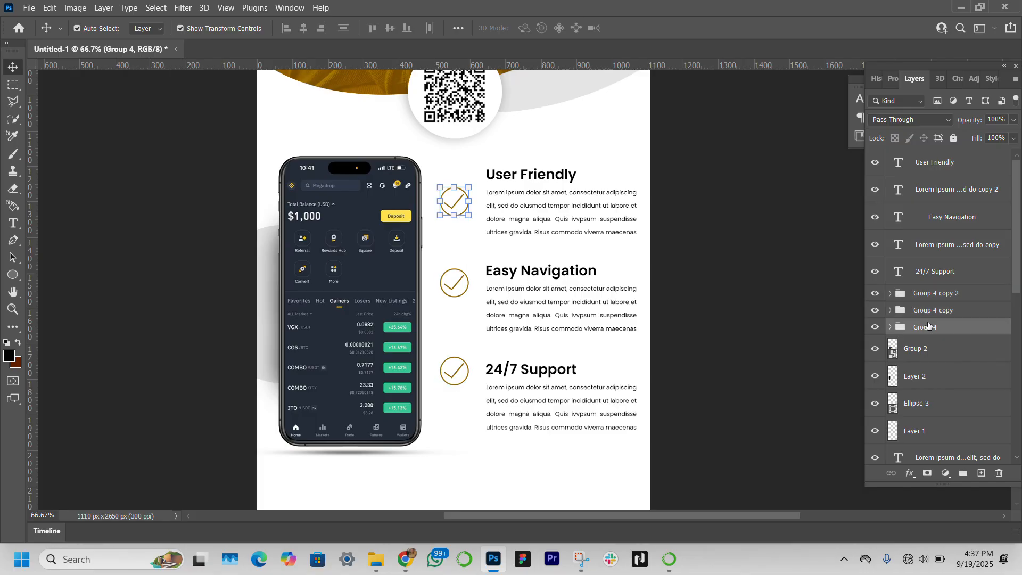
key("ctrl+t")
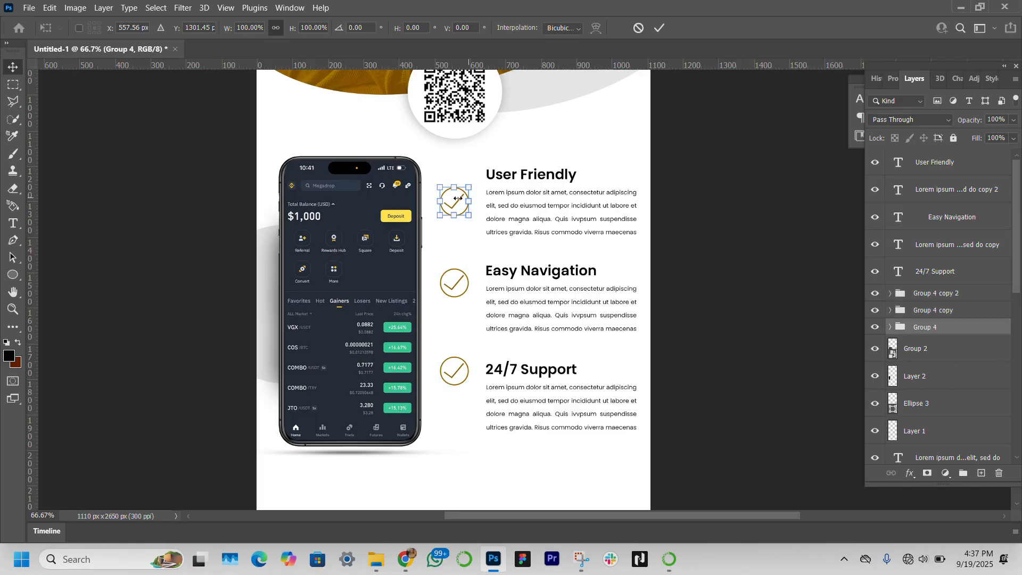
left_click_drag(454, 200, 454, 175)
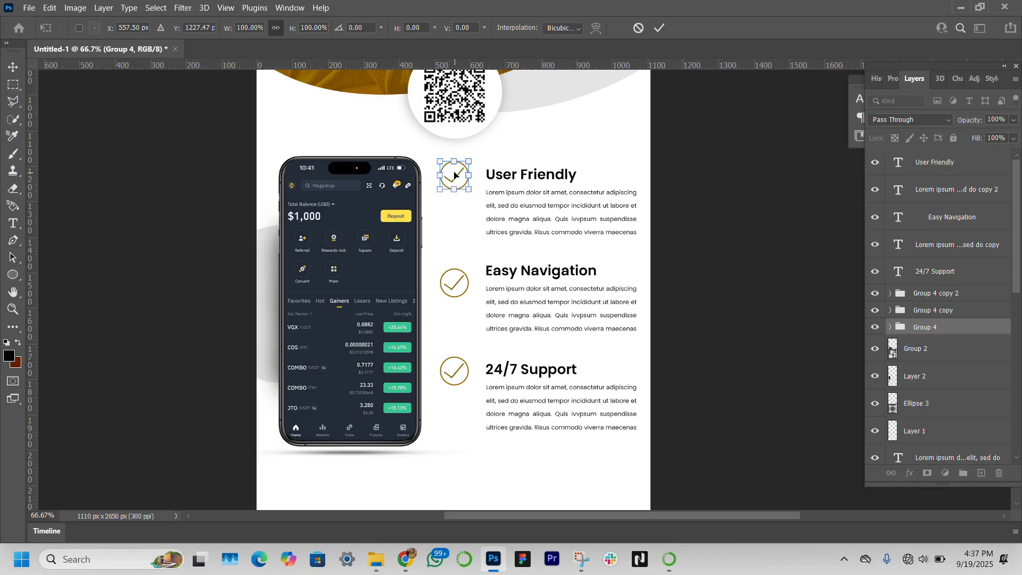
key("Return")
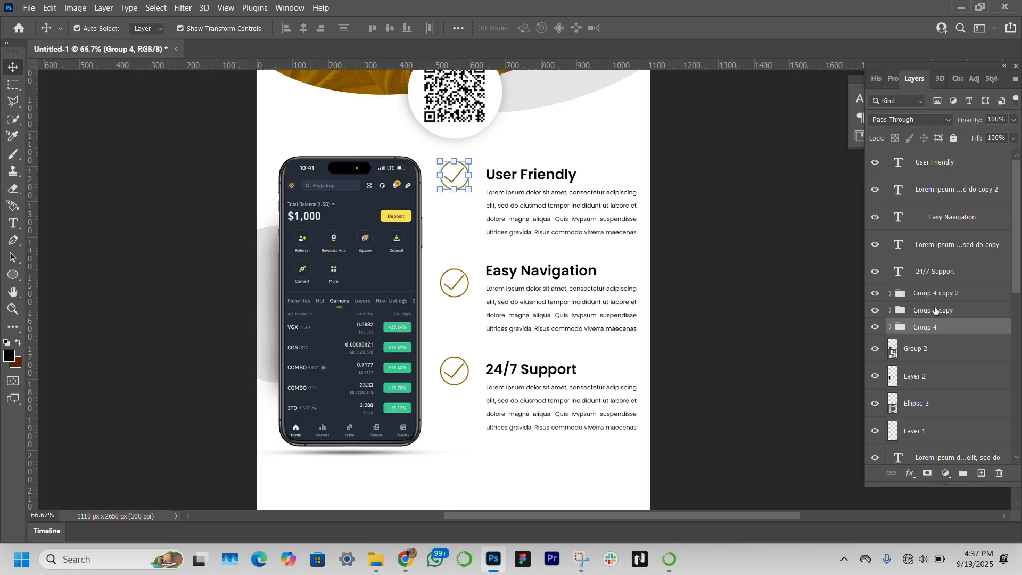
Step: Nudge the middle checkmark up to line up with the Easy Navigation heading
key("ctrl+alt+a")
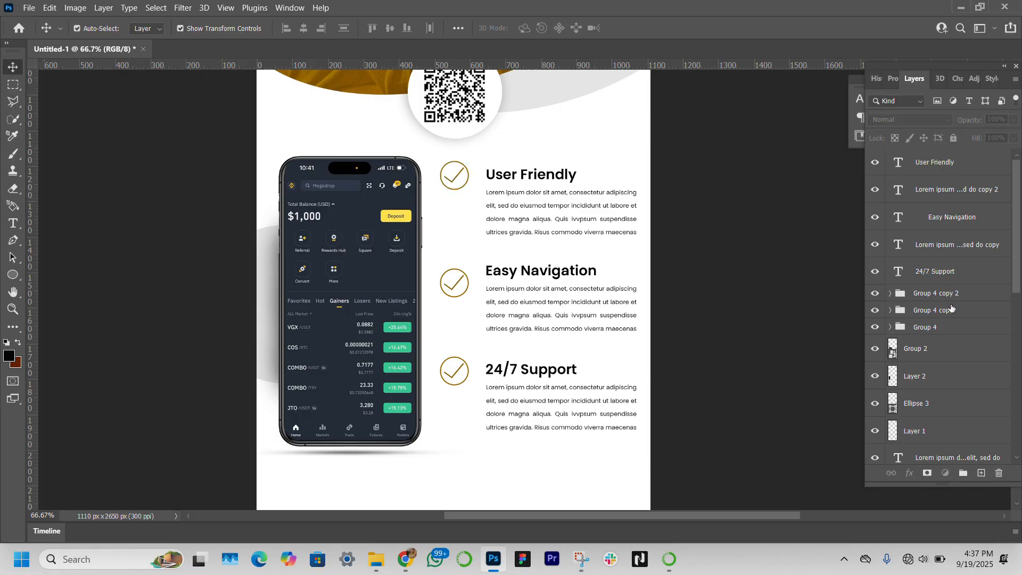
left_click(952, 309)
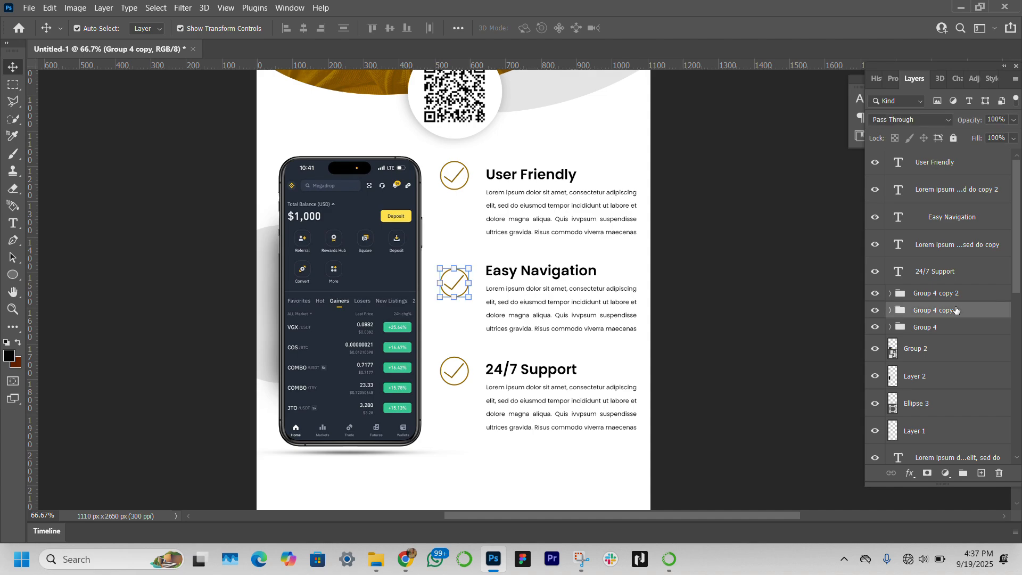
key("ctrl+t")
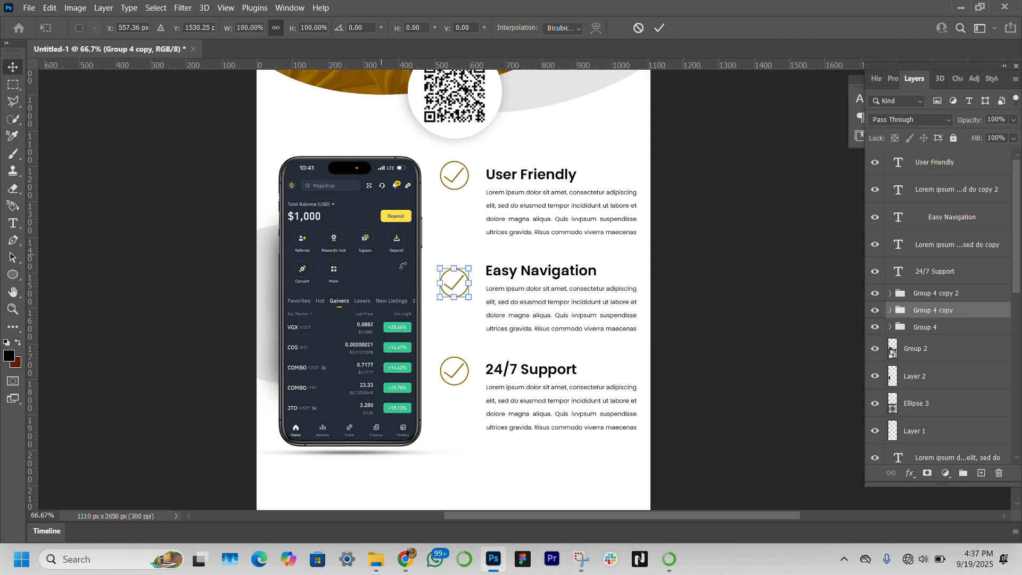
mouse_move(455, 292)
left_mouse_down()
mouse_move(455, 271)
mouse_move(455, 283)
left_mouse_up()
key("Return")
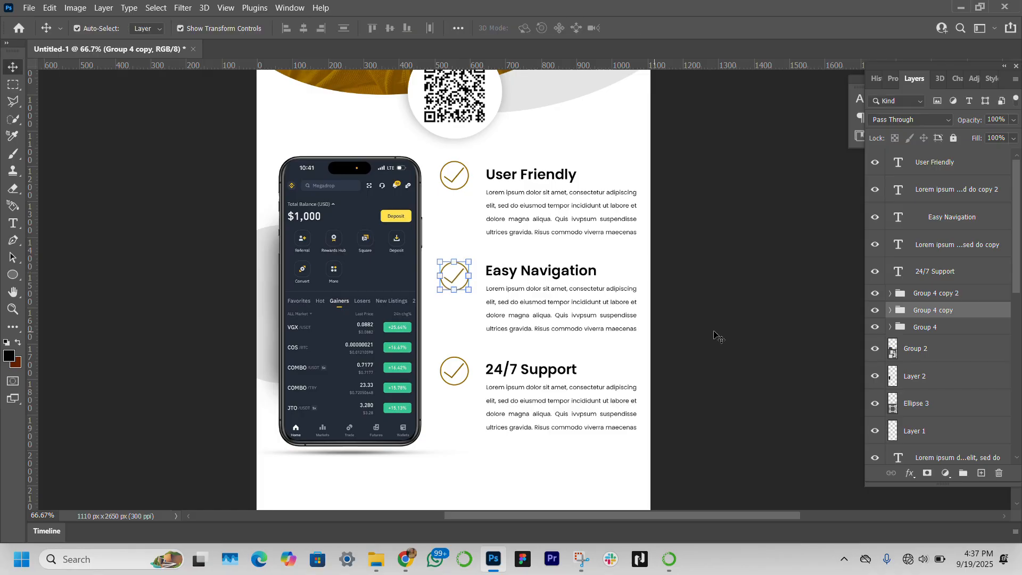
Step: Nudge the bottom checkmark up slightly to line up with the 24/7 Support heading
left_click(952, 292)
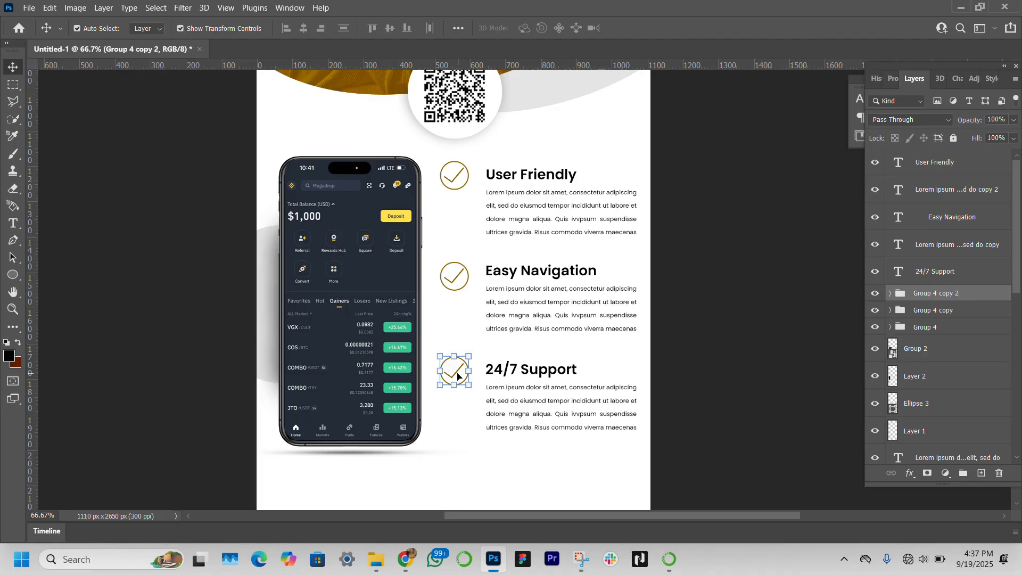
key("ctrl+t")
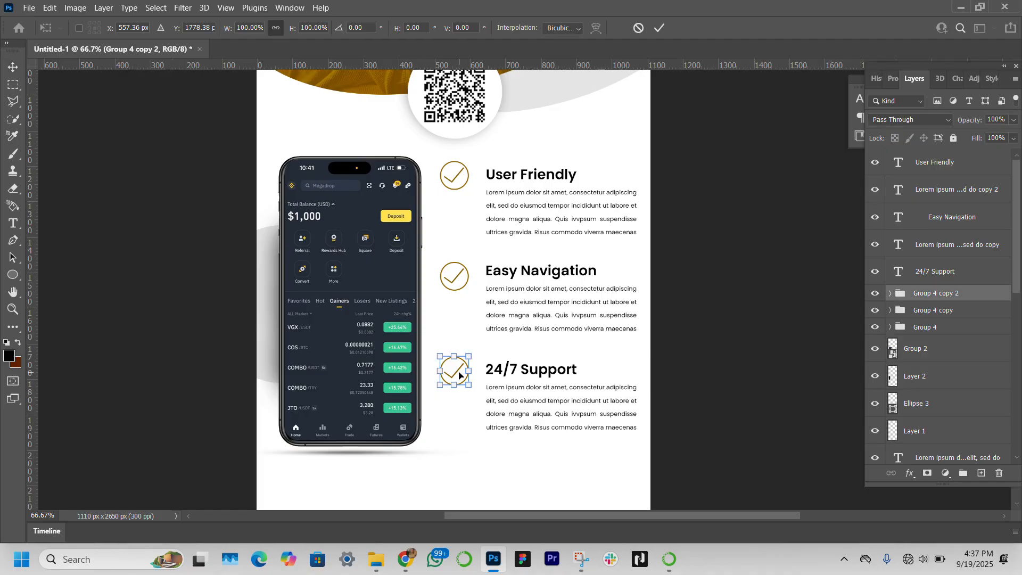
left_click_drag(459, 375, 459, 372)
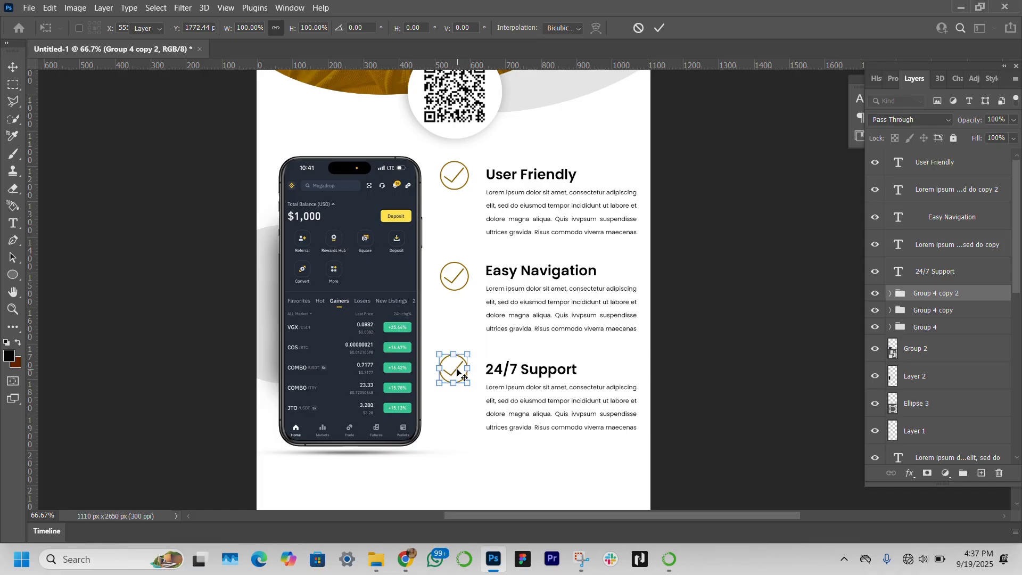
key("Return")
Step: Group all three feature headings and paragraphs, then scale the group to about 118% and shift it left
left_click(537, 179)
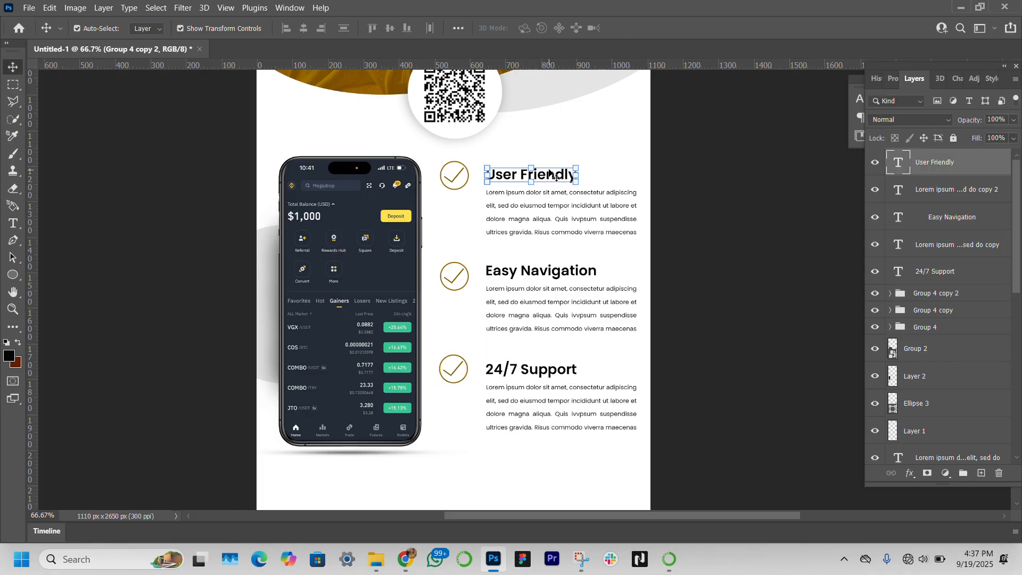
key("Left")
left_click(565, 227, "shift")
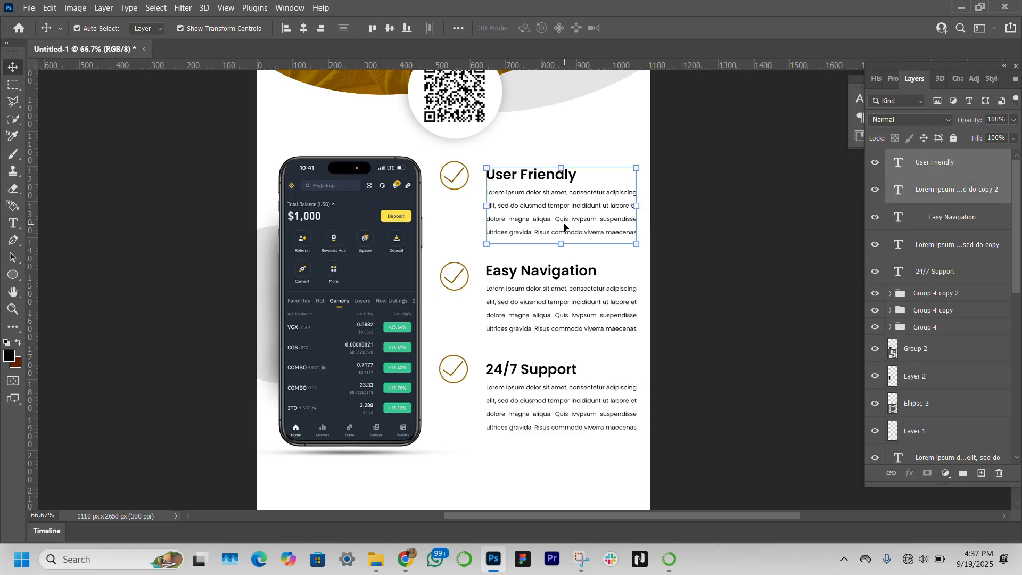
left_click(538, 271, "shift")
left_click(962, 271, "shift")
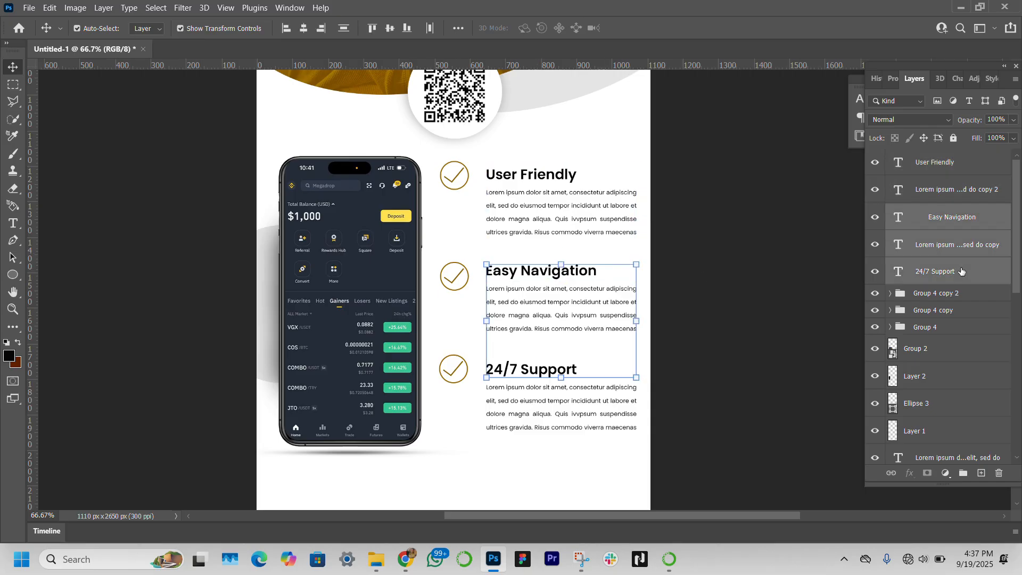
left_click(971, 165)
left_click(968, 275, "shift")
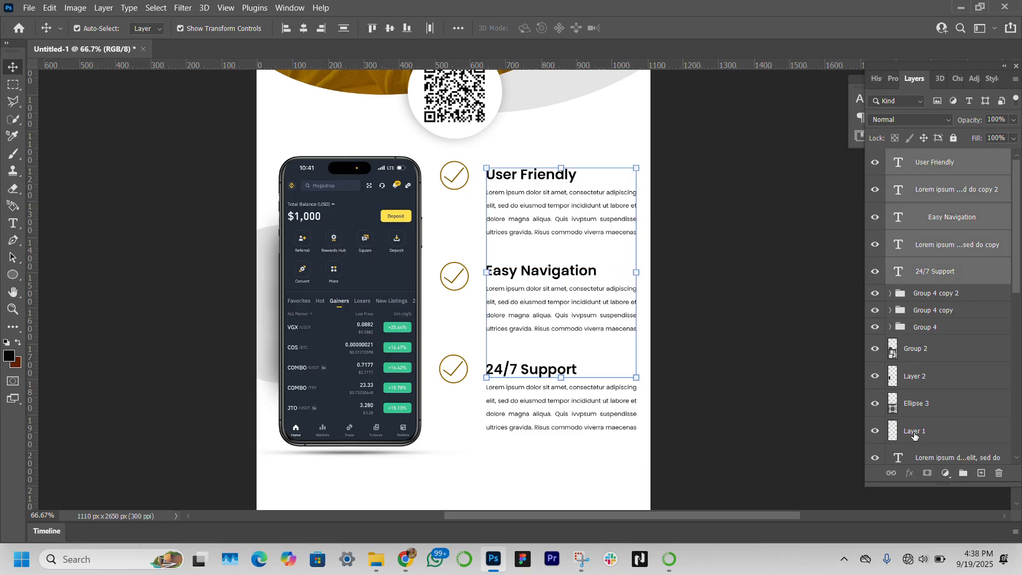
left_click(925, 457, "ctrl")
key("ctrl+g")
key("ctrl+t")
left_click_drag(628, 301, 617, 301)
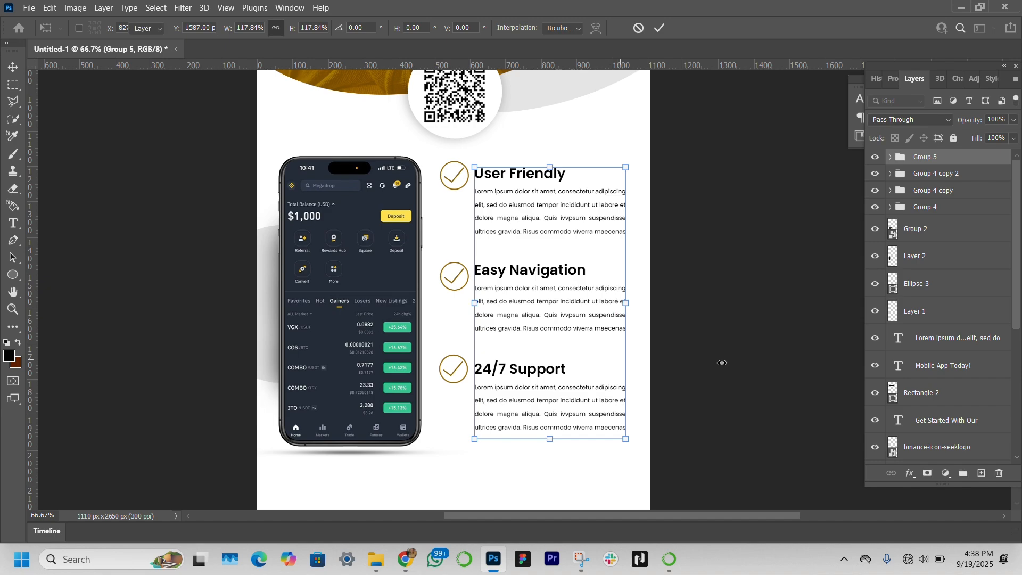
key("Return")
Step: Select the grouped phone mockup with its shadow and nudge it slightly up and left
left_click(561, 369)
left_click(740, 336)
scroll(705, 297, "down", 1)
left_click(387, 307)
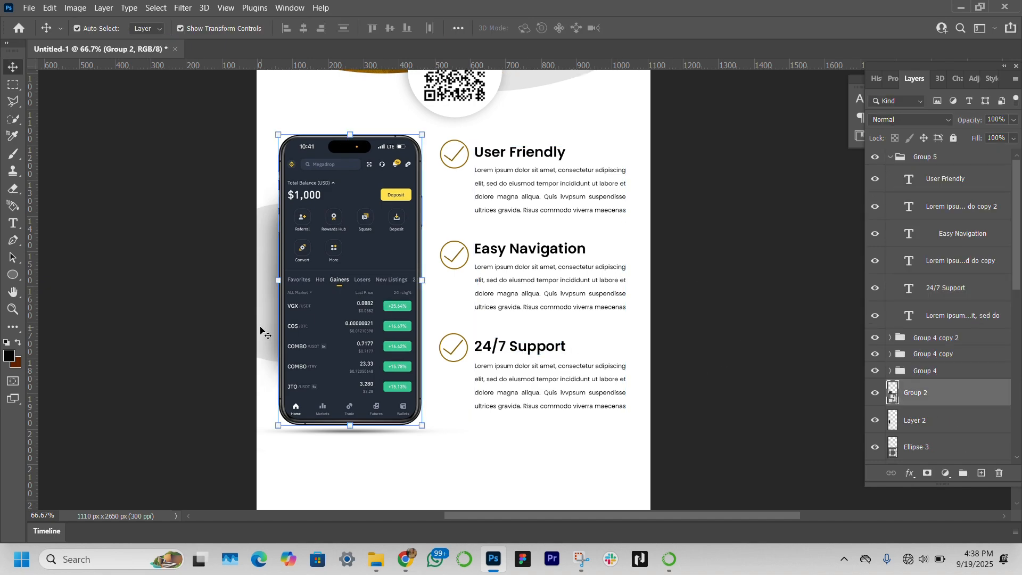
key("ctrl+z")
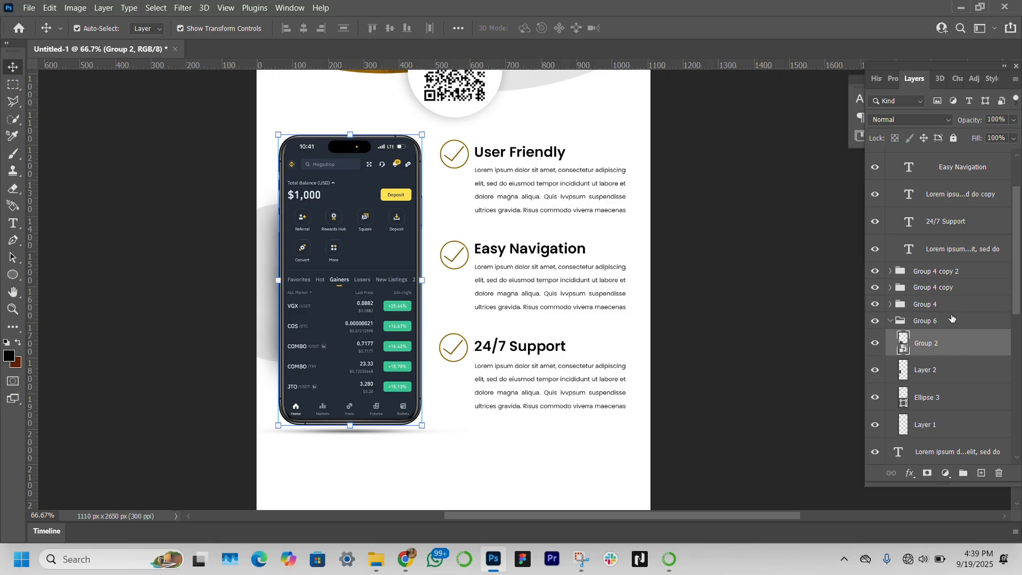
left_click(951, 320)
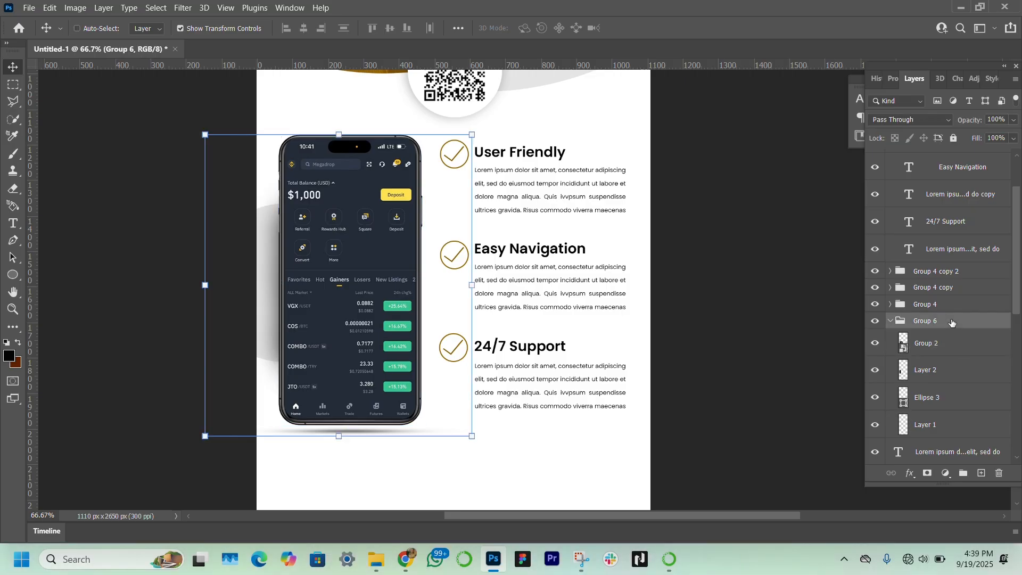
key("ctrl+t")
left_click_drag(352, 341, 350, 335)
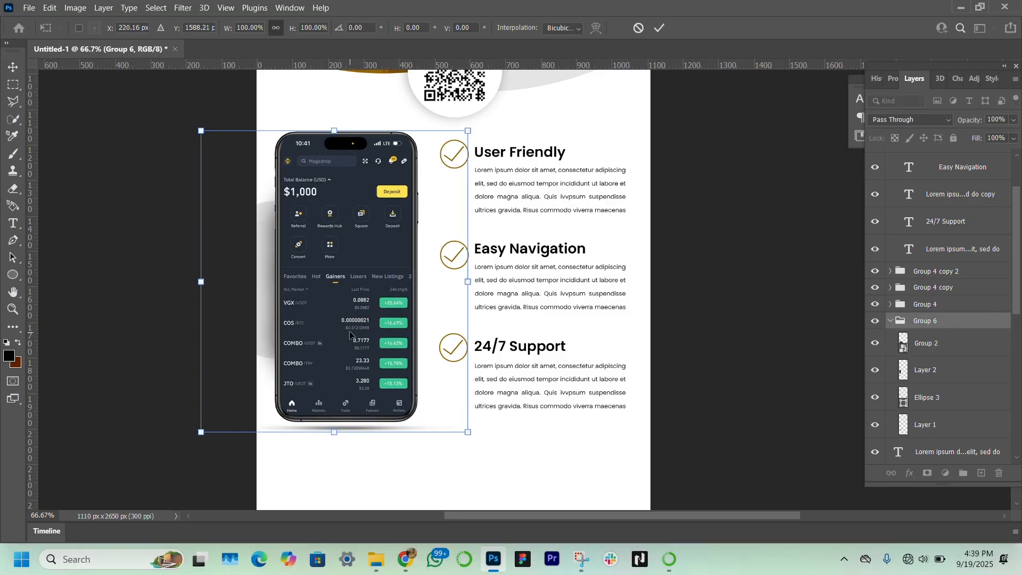
key("Return")
Step: Draw a thin horizontal rectangle about 953 × 3 px below the content and a vertical bar about 5 × 86 px beneath it
scroll(663, 376, "down", 5)
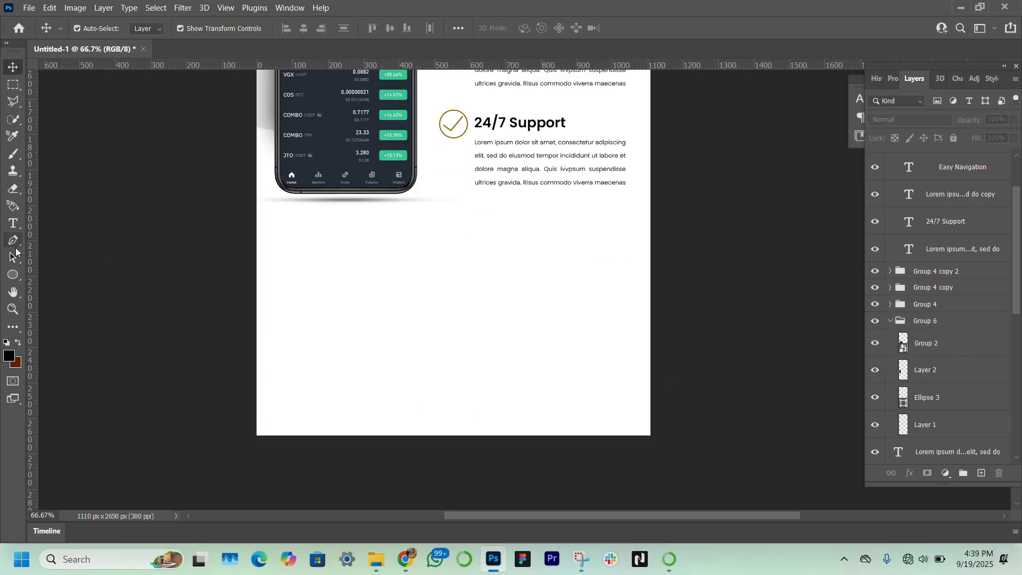
left_click(15, 278)
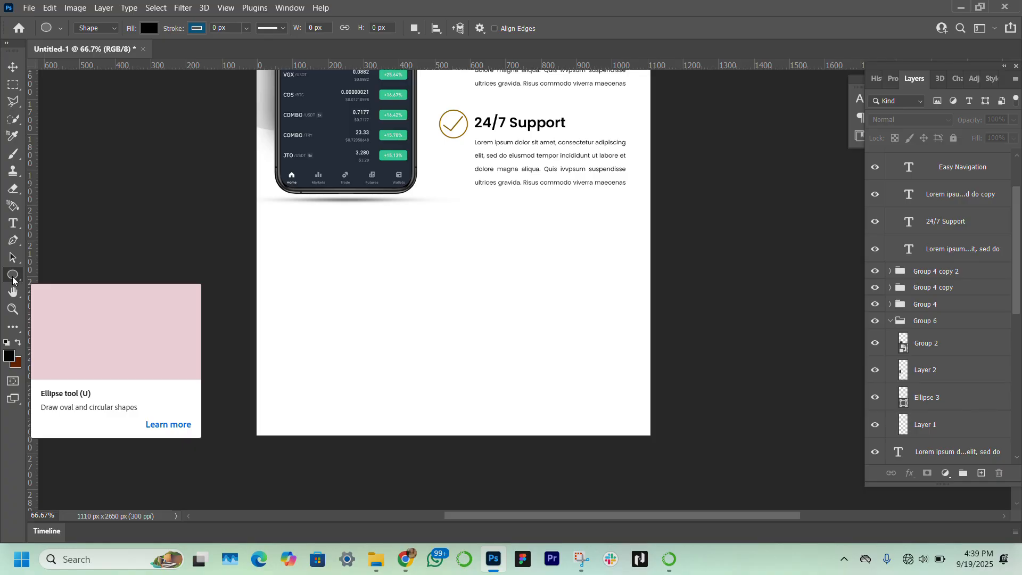
right_click(15, 281)
left_click(98, 281)
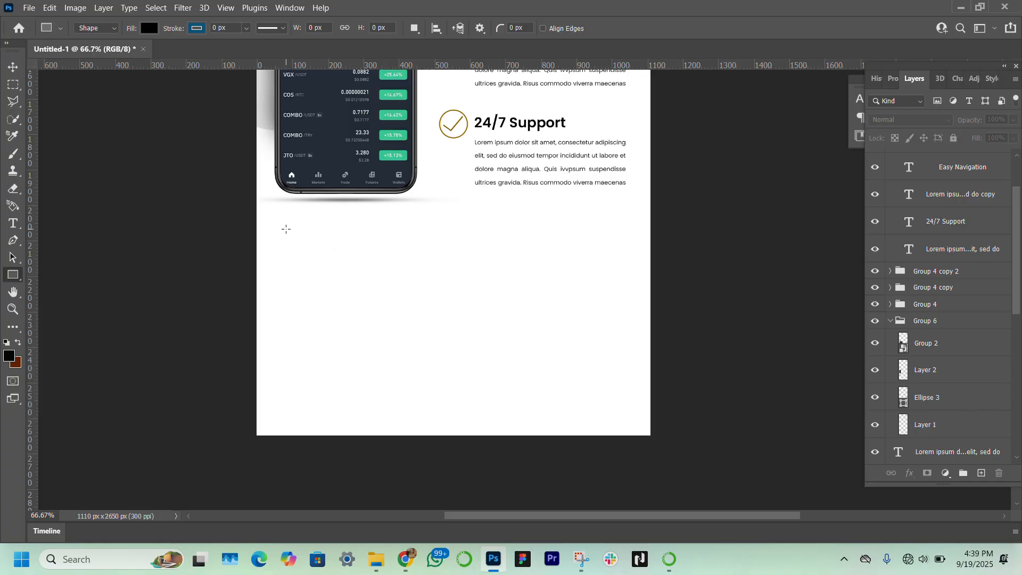
left_click_drag(294, 228, 624, 229)
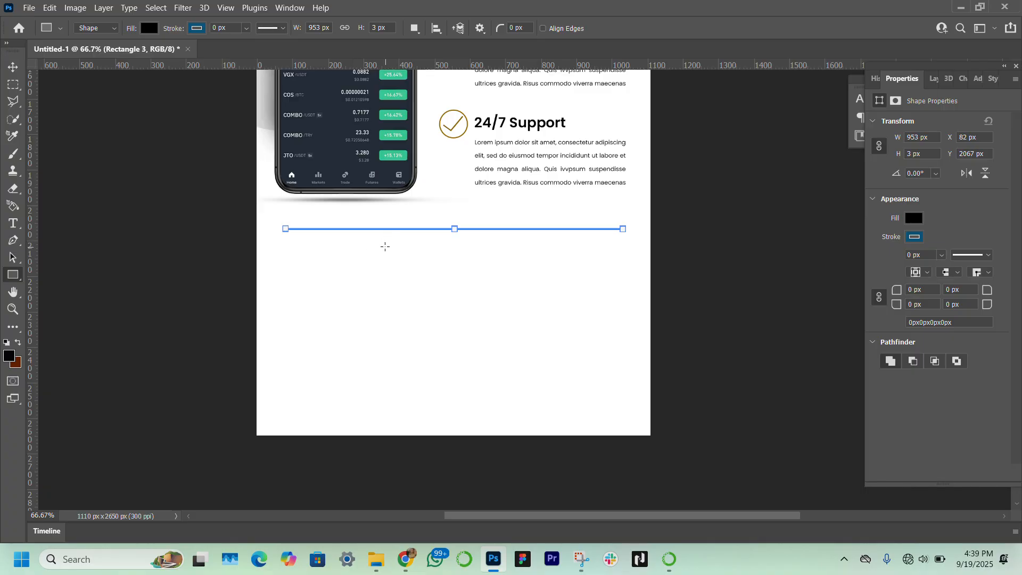
left_click_drag(385, 246, 387, 276)
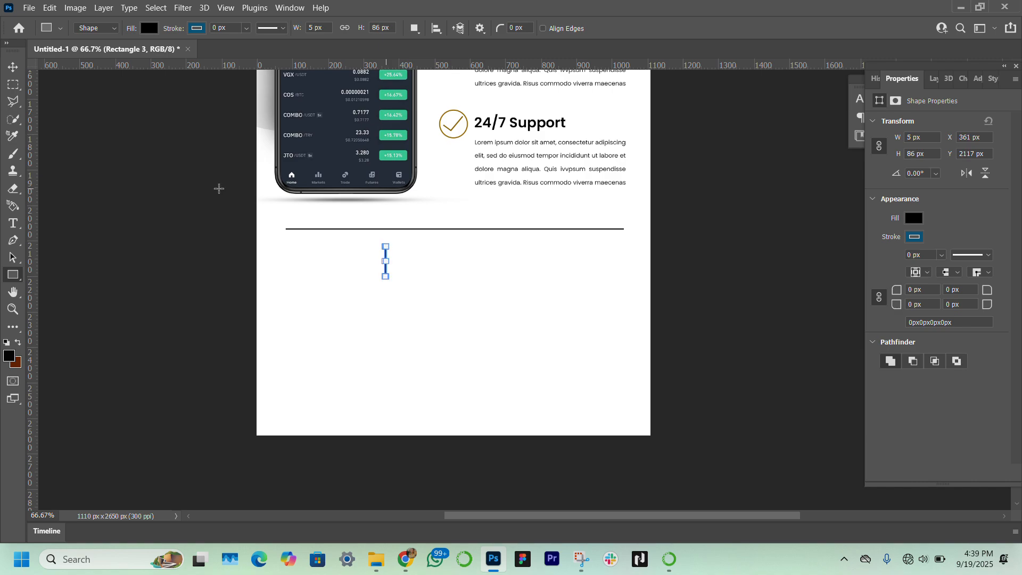
left_click(5, 69)
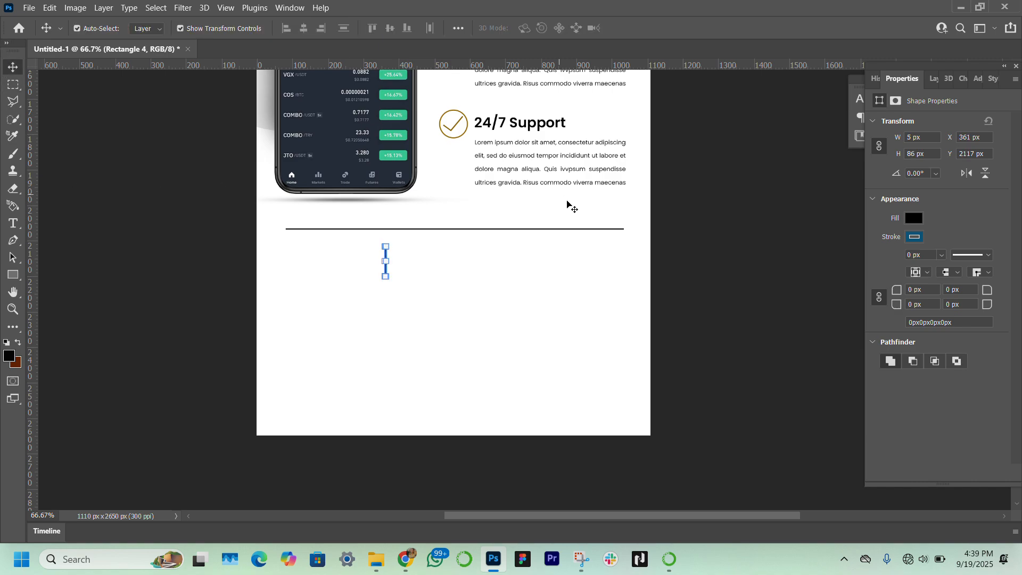
Step: Give the thin horizontal divider line a gray fill and set its opacity to 50%
left_click(589, 230)
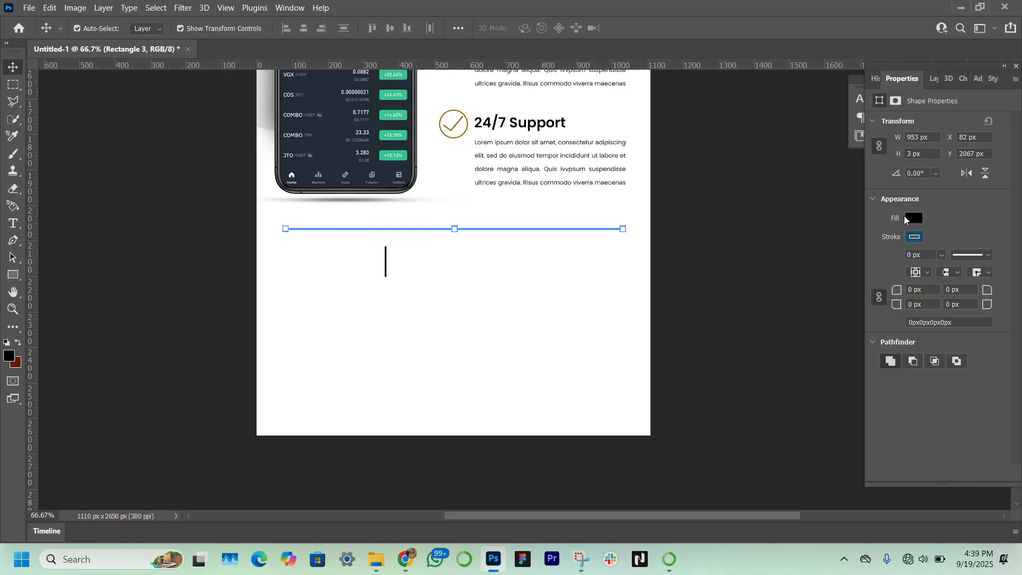
left_click(904, 221)
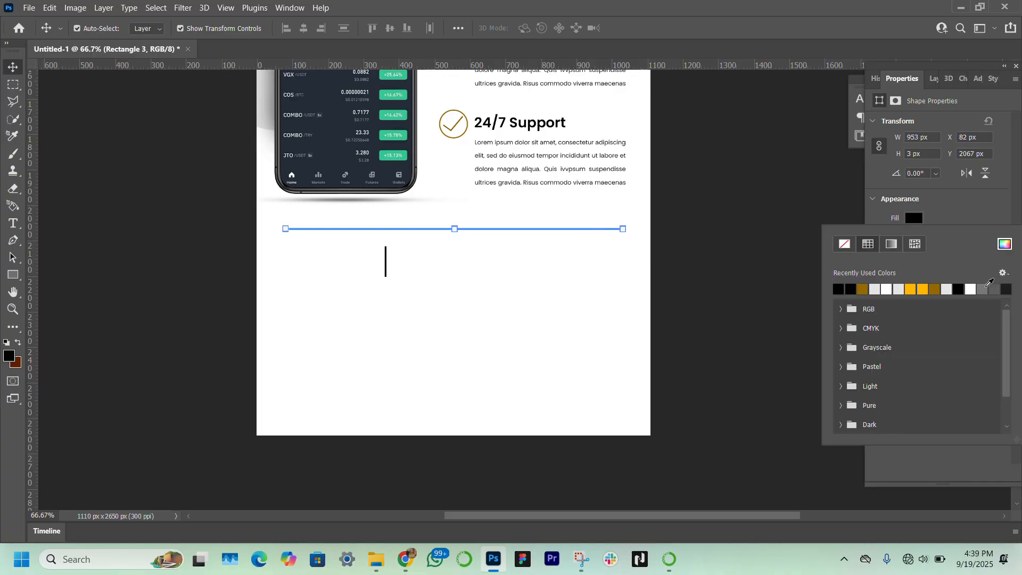
left_click(984, 288)
left_click(939, 74)
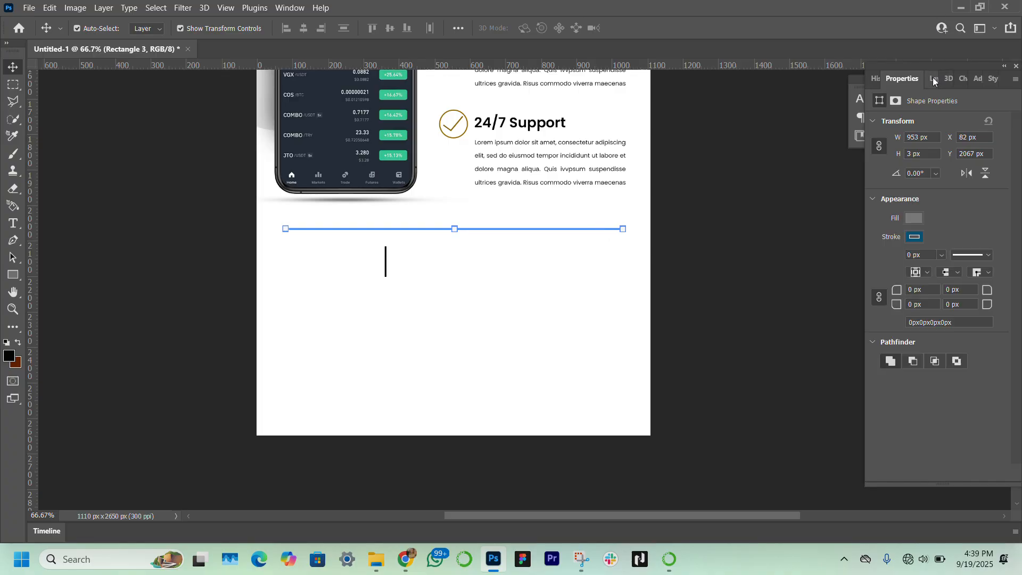
left_click(935, 78)
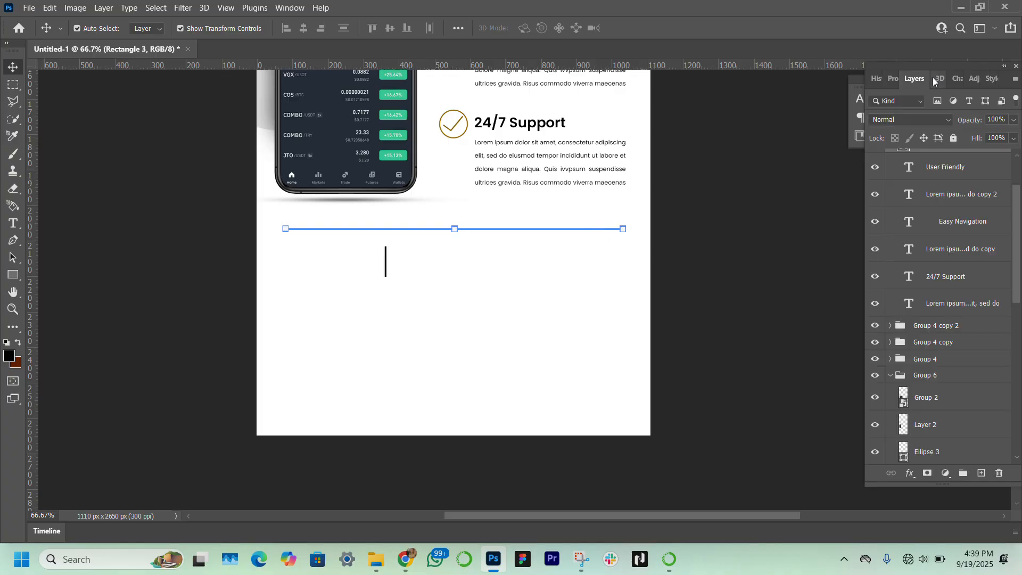
left_click(1003, 121)
type("50")
left_click(745, 297)
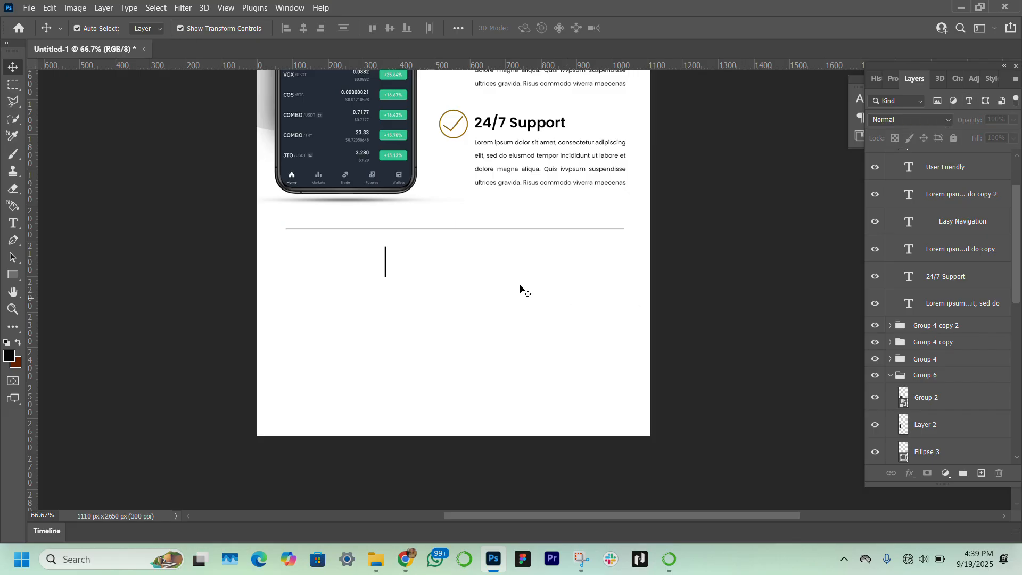
Step: Give the vertical bar a gray fill and set its layer opacity to 50%
left_click(386, 266)
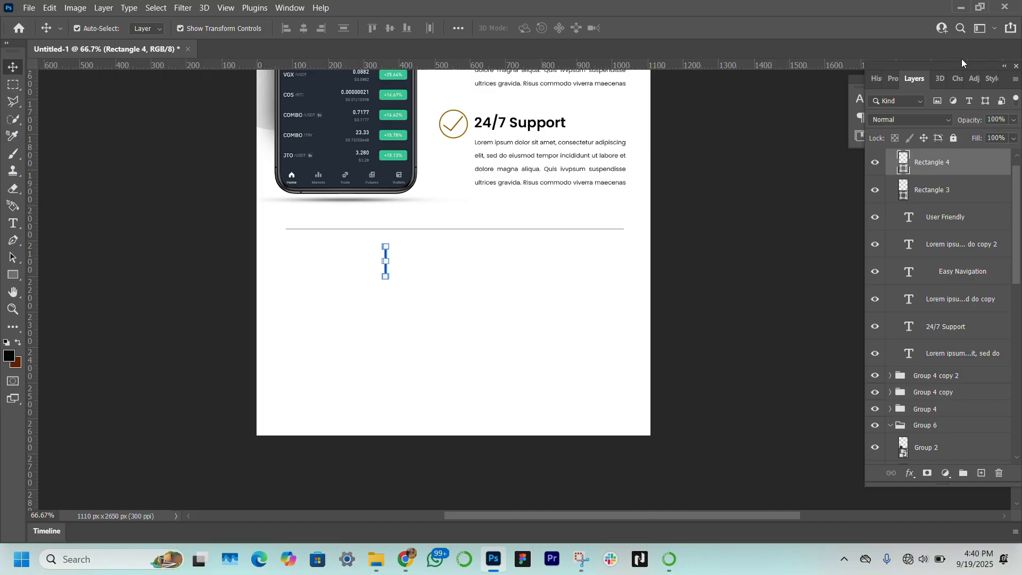
left_click(892, 79)
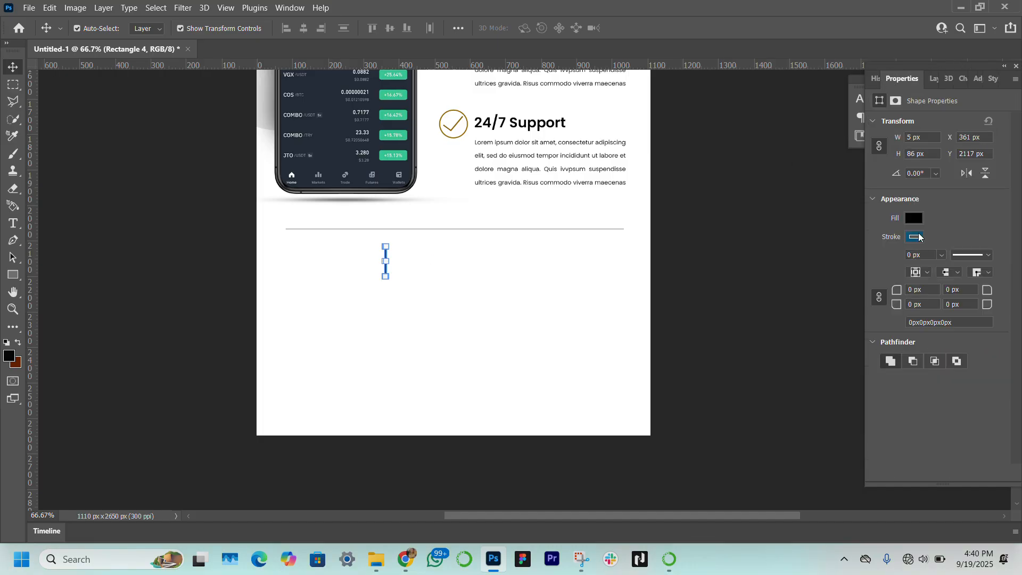
left_click(914, 219)
left_click(839, 290)
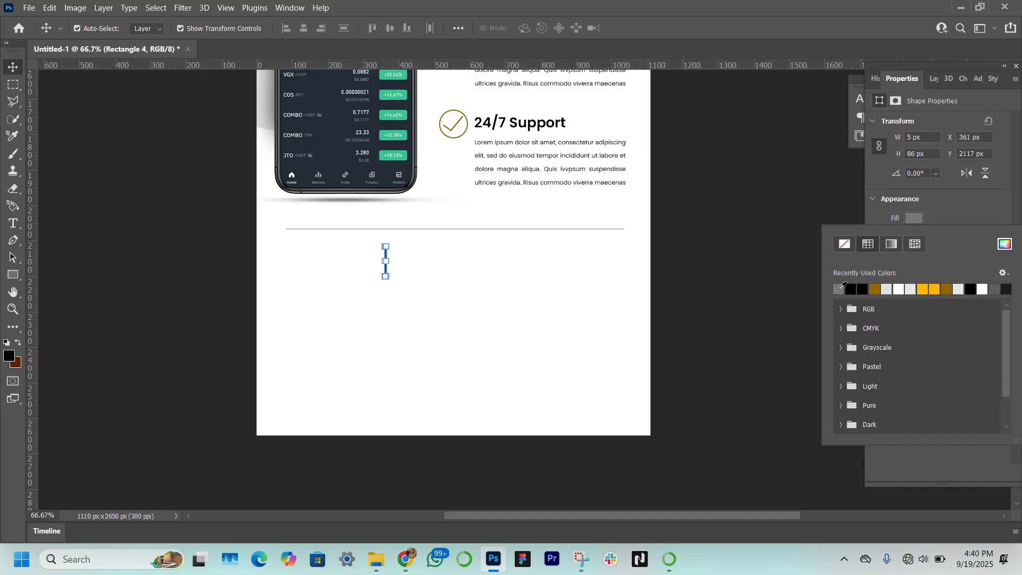
left_click(929, 78)
left_click(932, 79)
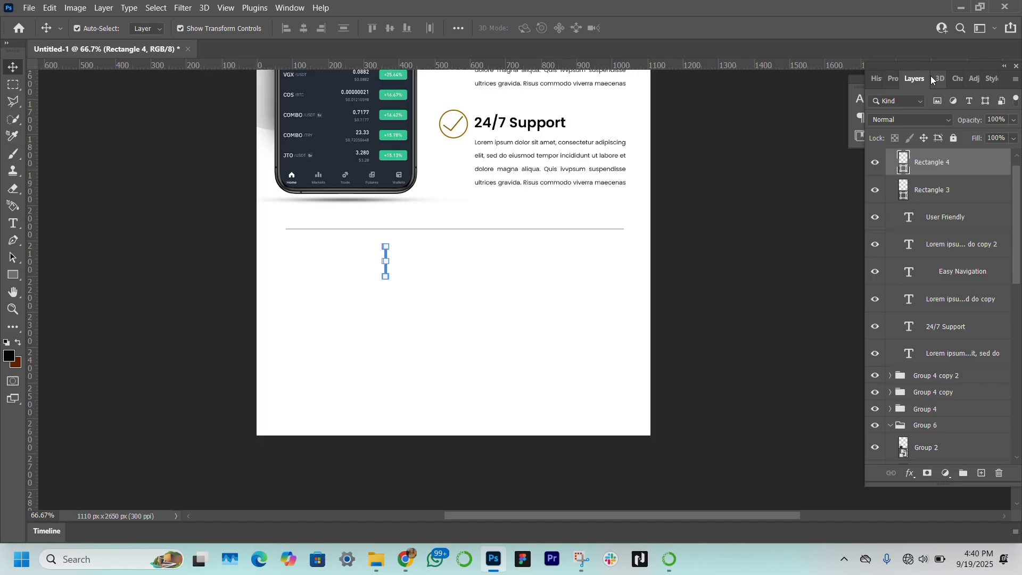
left_click(1005, 118)
type("50")
key("Return")
Step: Shorten the vertical bar slightly by pulling its bottom edge up with Free Transform
key("alt")
left_click(13, 308)
left_click(406, 291)
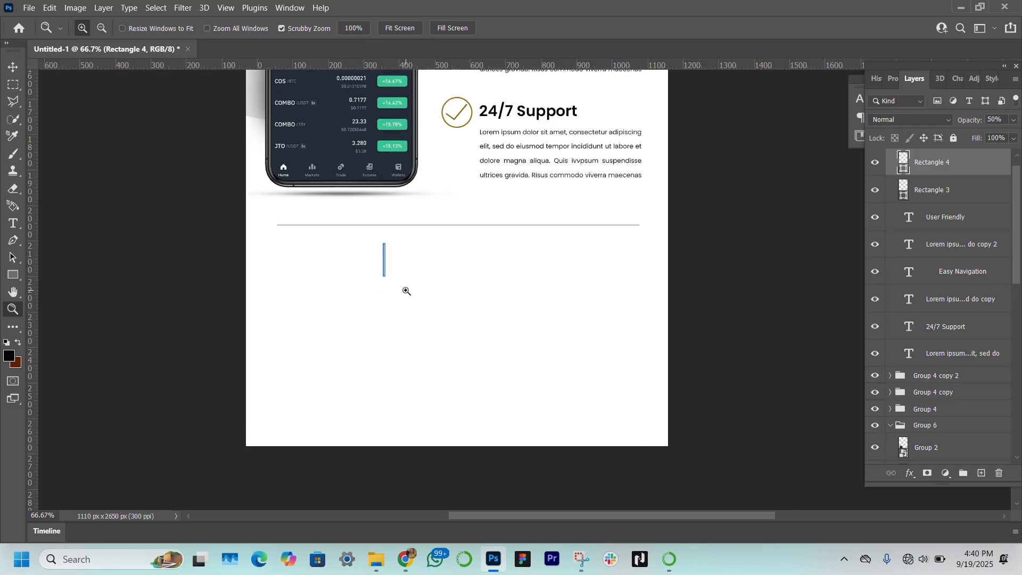
key("alt")
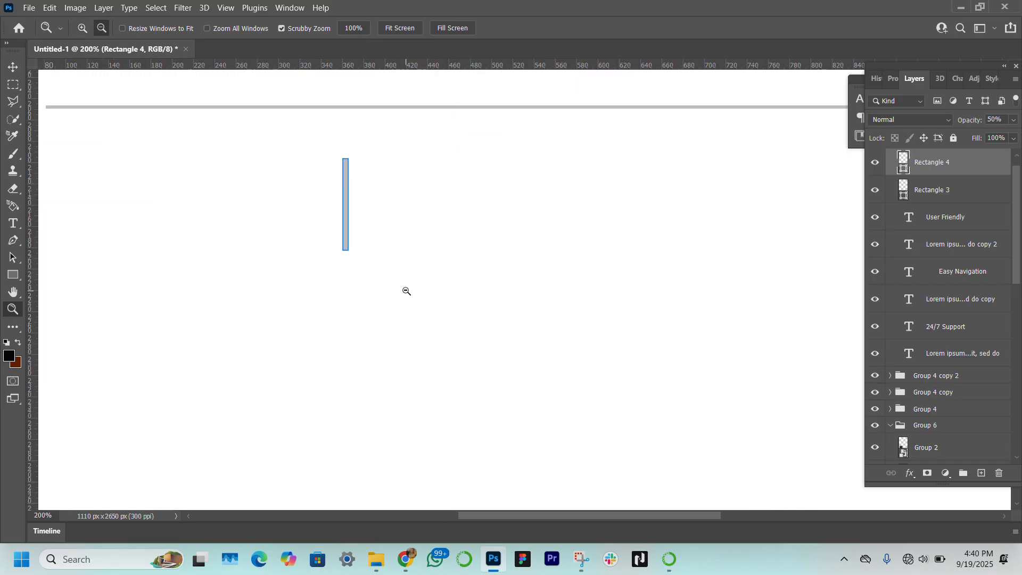
left_click(406, 291, "alt")
left_click(8, 62)
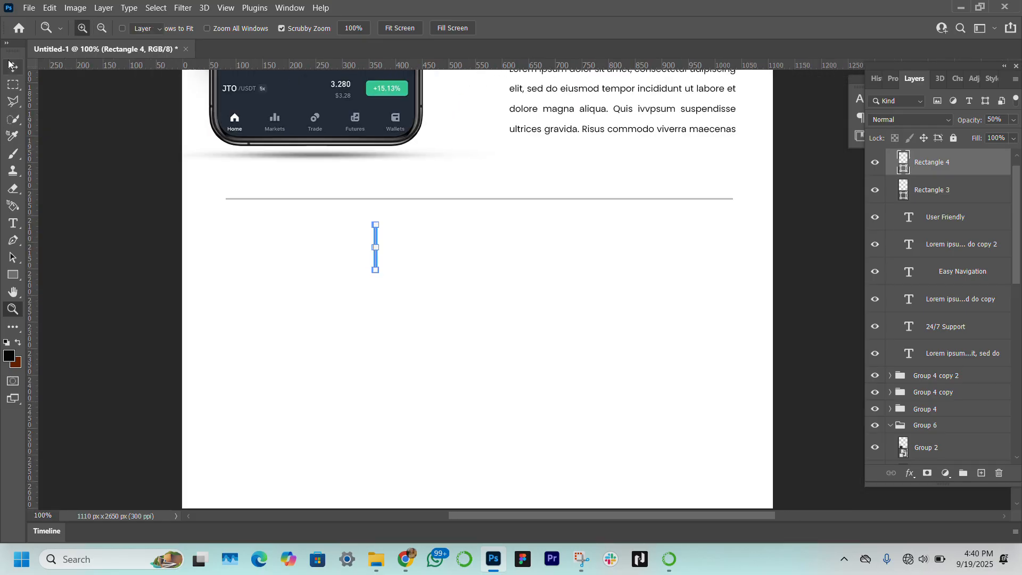
left_click(386, 248)
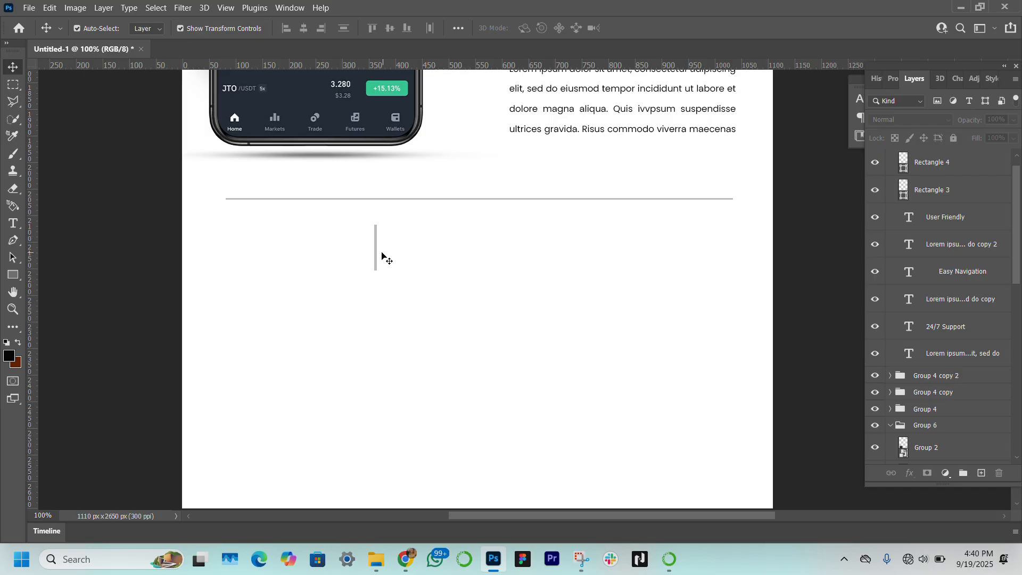
left_click(378, 261)
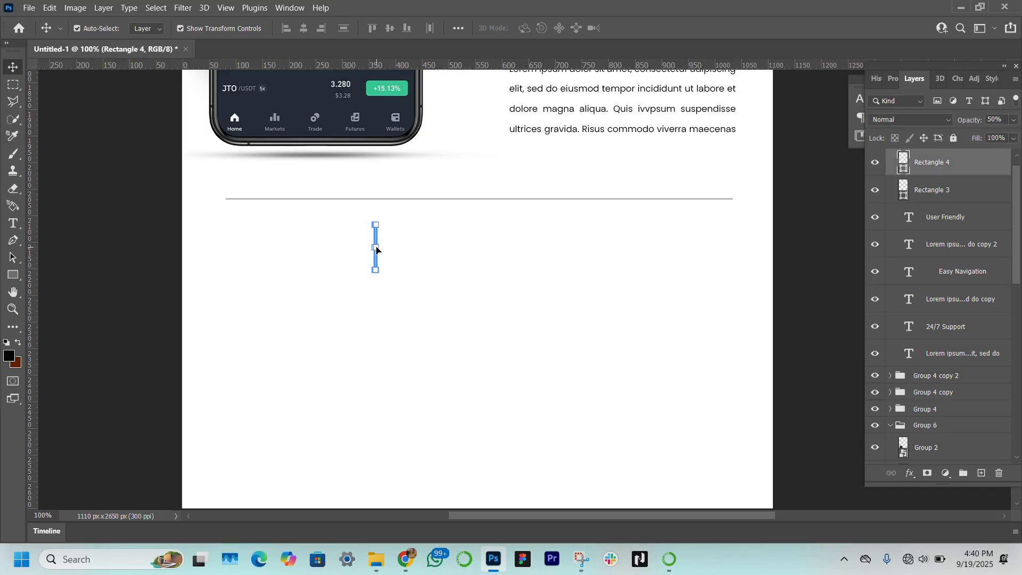
left_click_drag(377, 247, 376, 247)
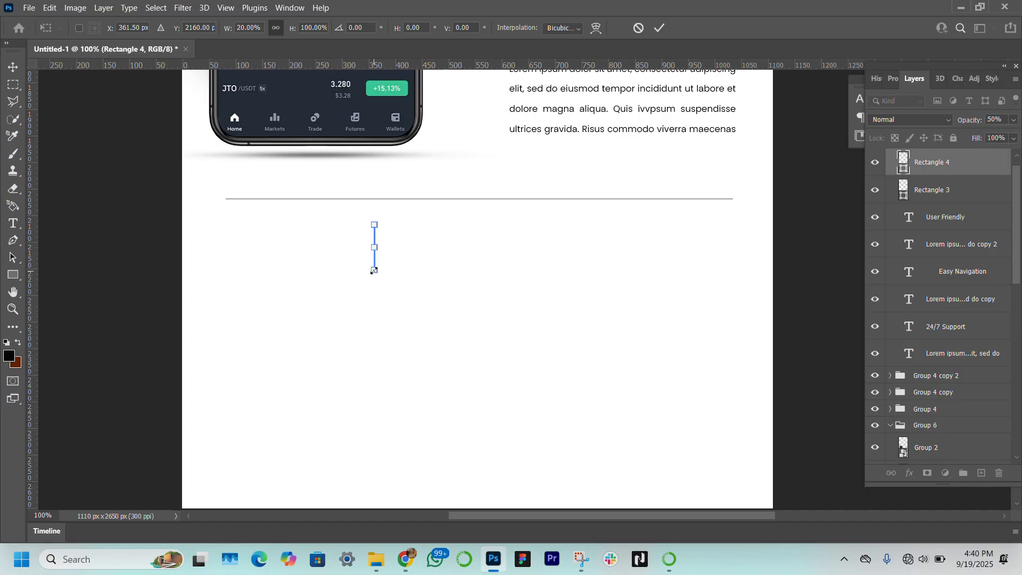
left_click_drag(374, 270, 374, 262)
key("Return")
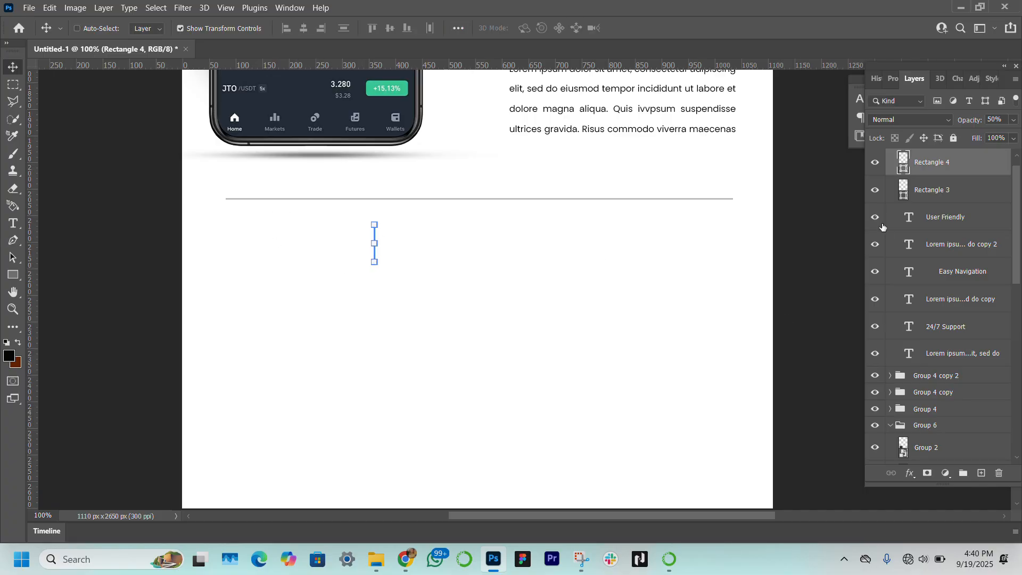
key("ctrl+j")
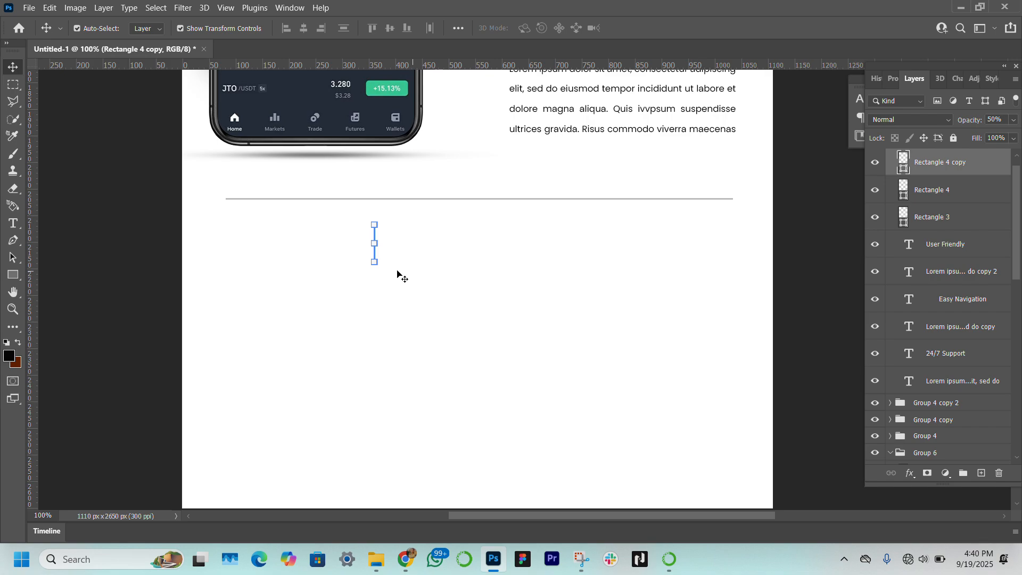
key("Right")
key("Right")
key("Right")
key("Right")
key("Right")
key("Right")
key("Right")
key("Right")
key("Right")
key("Right")
key("Right")
key("Right")
key("Right")
key("Right")
key("Right")
key("Right")
key("Right")
key("Right")
key("Right")
key("Right")
key("Right")
key("Right")
key("Right")
key("Right")
key("Right")
key("Right")
key("Delete")
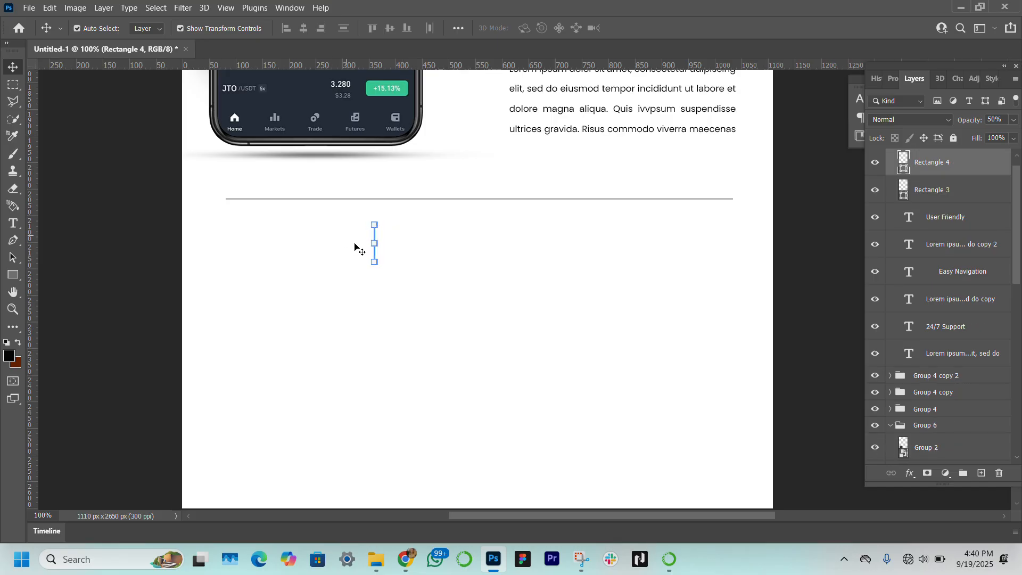
key("ctrl+t")
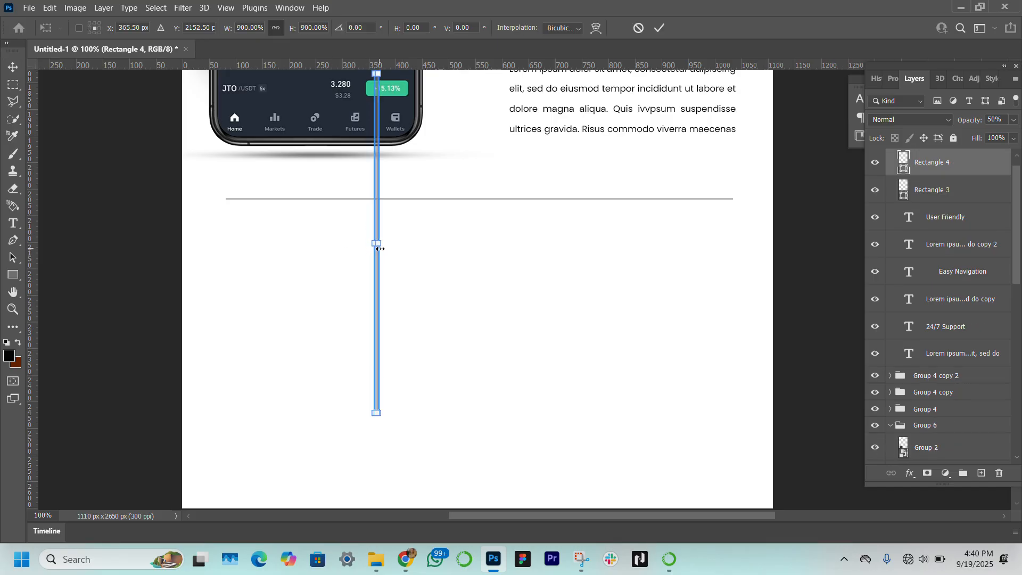
key("ctrl+z")
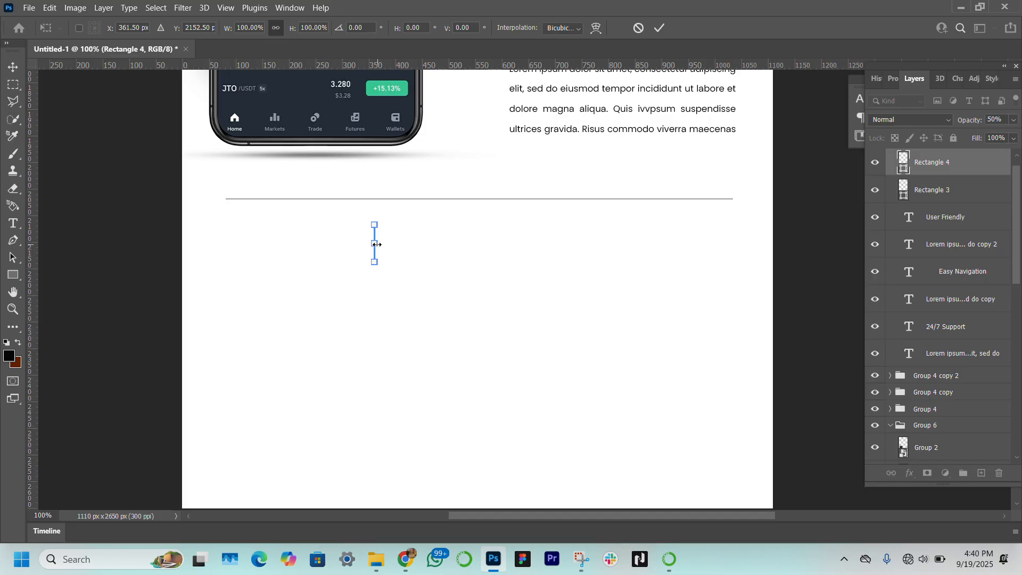
left_click_drag(379, 246, 377, 247)
left_click(110, 209)
left_click(162, 316)
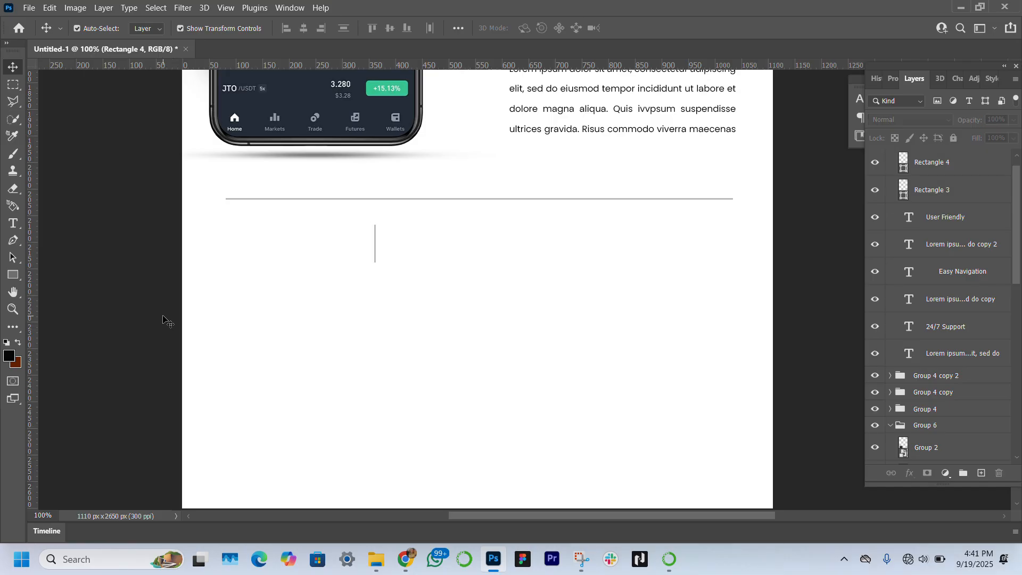
Step: Duplicate the vertical bar twice, placing the copies to the right about 252 px apart
left_click(375, 247)
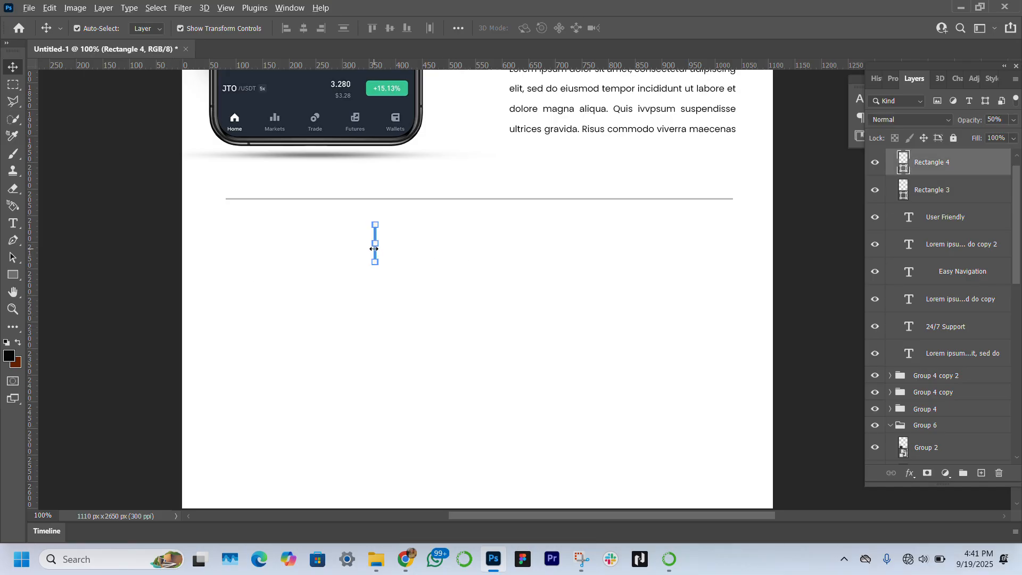
left_click_drag(375, 250, 500, 263)
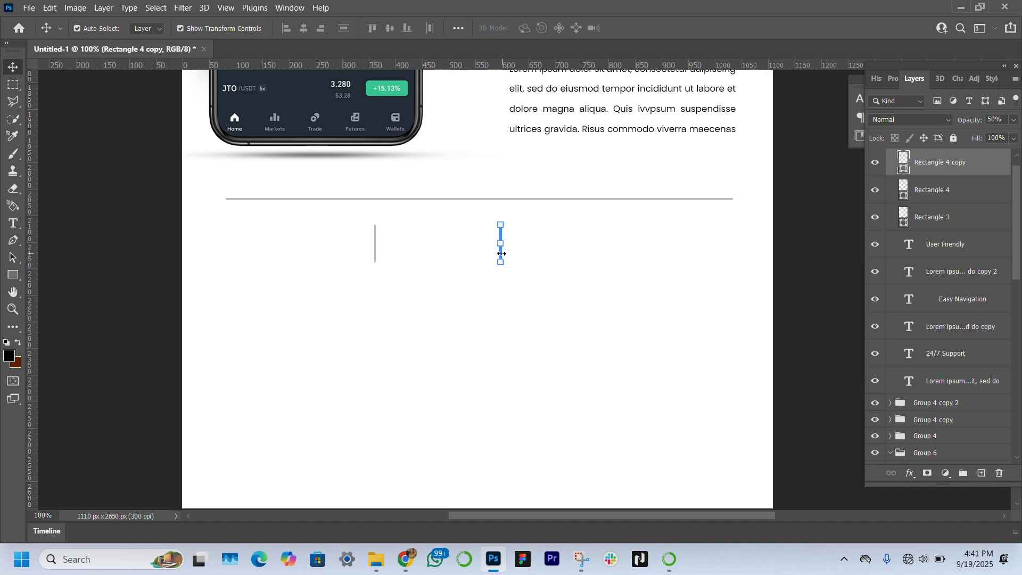
left_click_drag(501, 254, 636, 241)
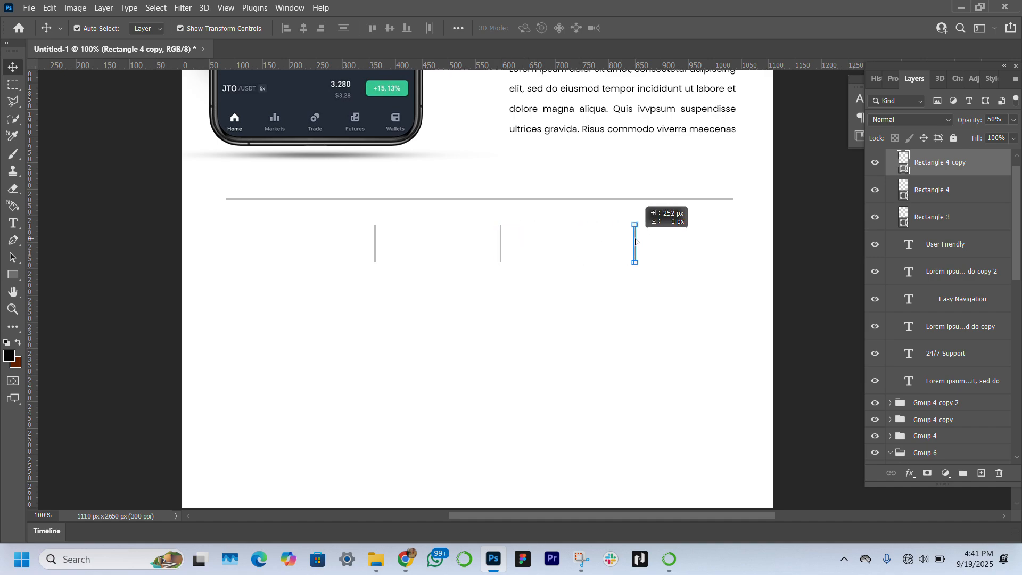
left_click_drag(636, 241, 636, 241)
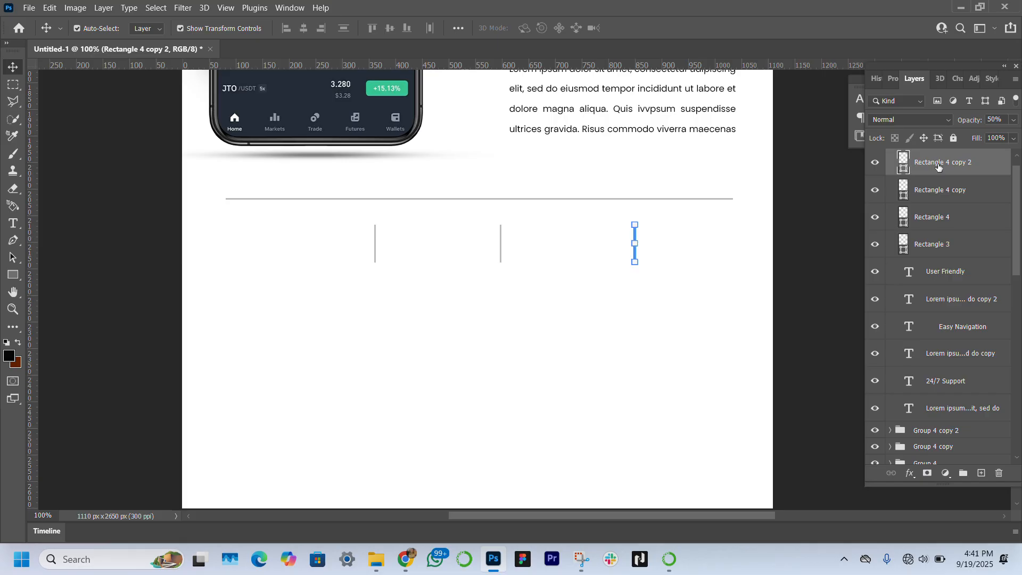
Step: Select all three vertical bars and nudge them together slightly up and left
left_click(946, 219, "shift")
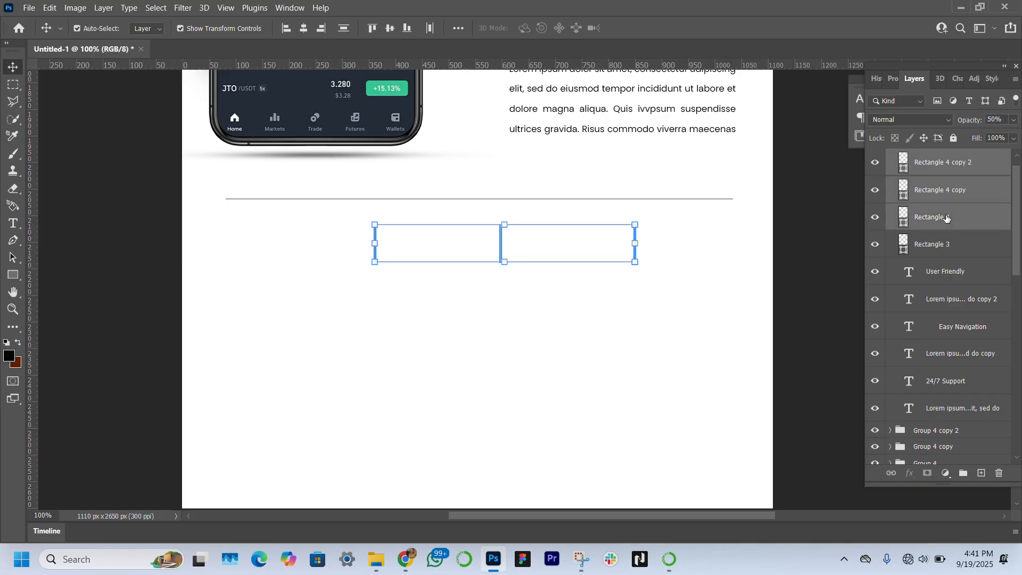
key("Up")
key("Up")
key("Up")
key("Up")
key("Up")
key("Up")
key("Up")
key("Up")
key("Up")
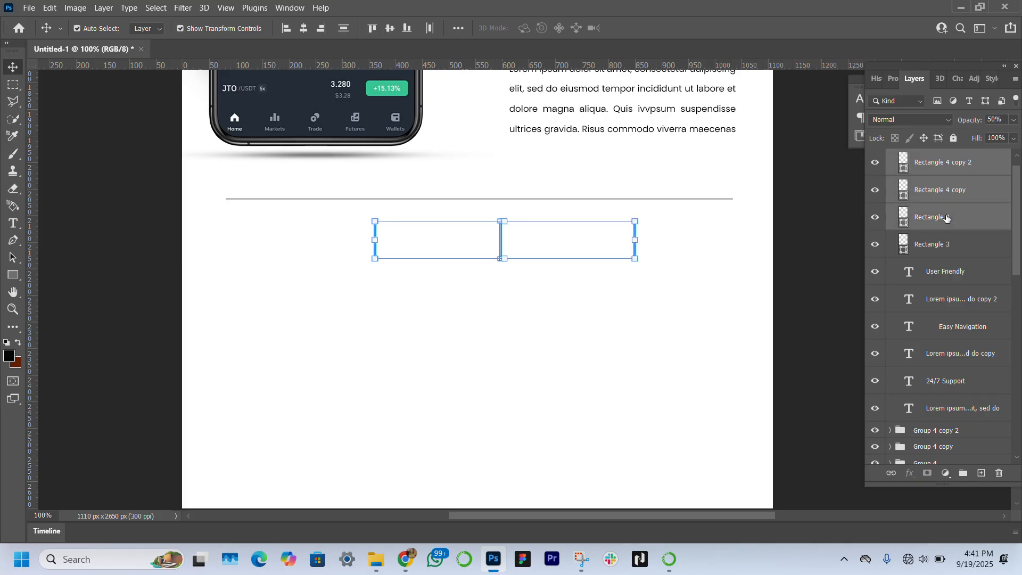
key("Up")
key("Up")
key("Up")
key("Up")
key("Up")
key("Up")
key("Left")
key("Left")
key("Left")
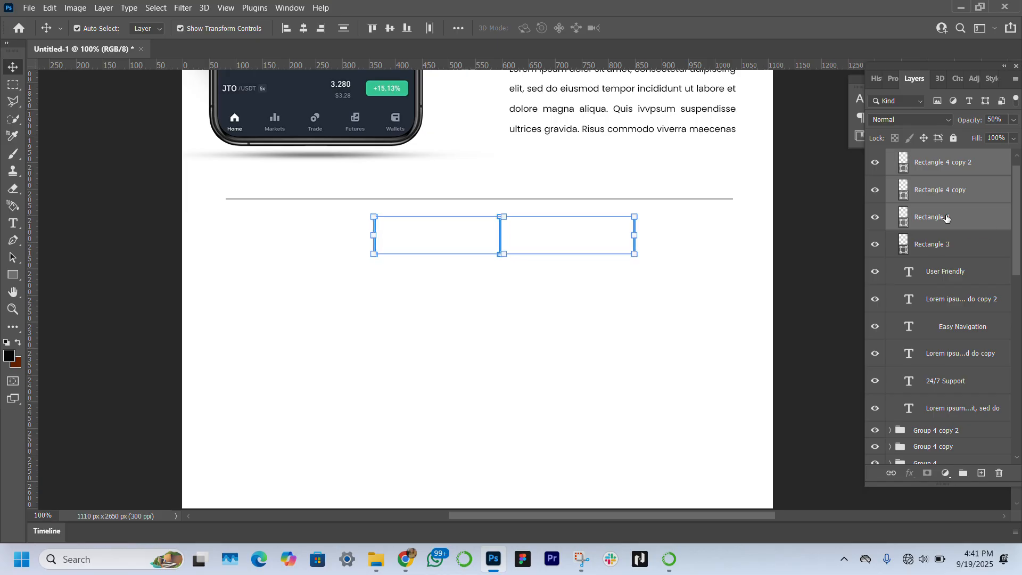
key("Left")
key("Left")
key("Left")
key("Left")
key("Left")
key("Left")
key("Left")
key("Left")
key("Left")
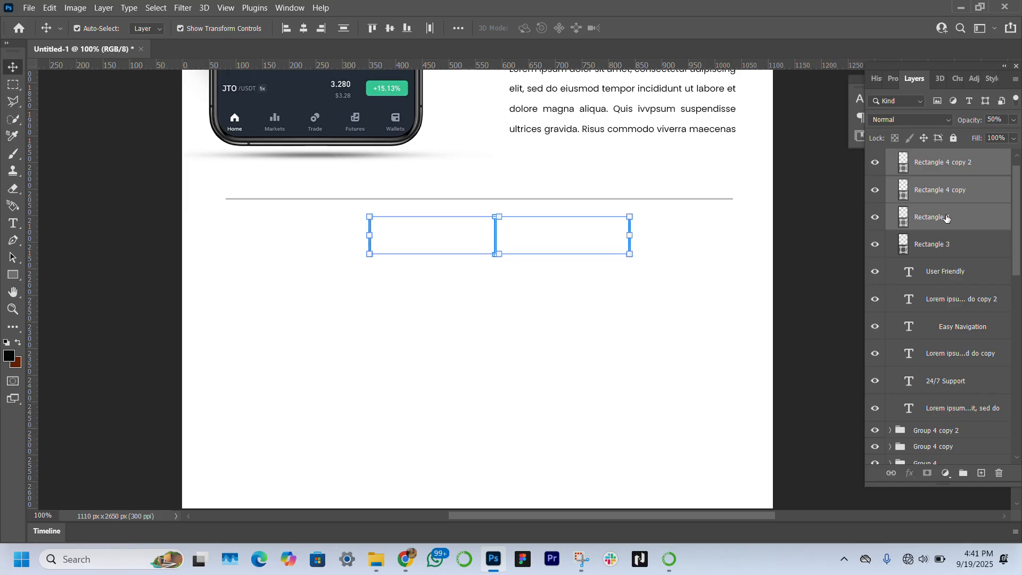
Step: Move the left bar further left and shift the middle and right bars slightly left to even their spacing
left_click(75, 395)
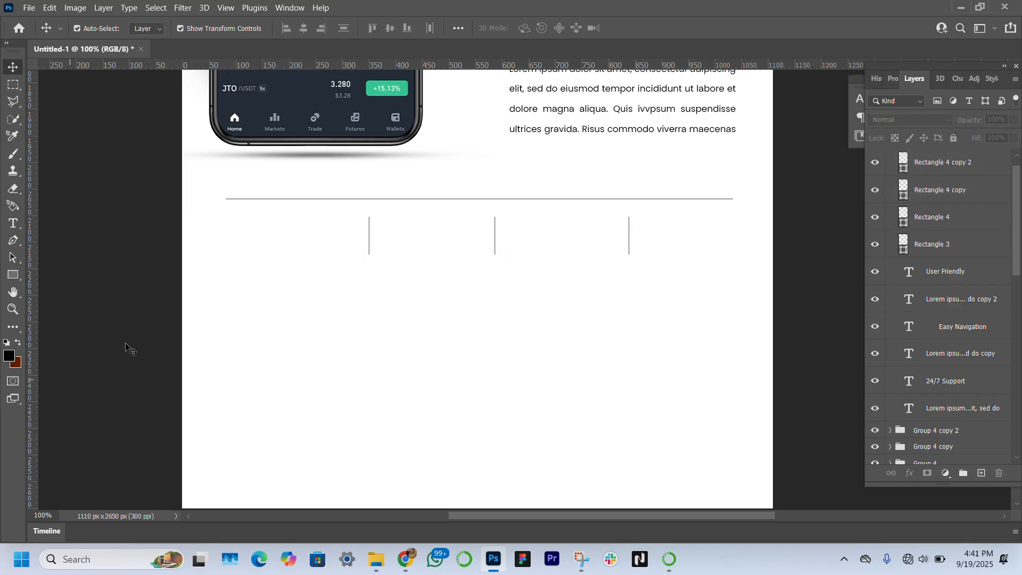
left_click(371, 242)
left_click_drag(370, 241, 347, 234)
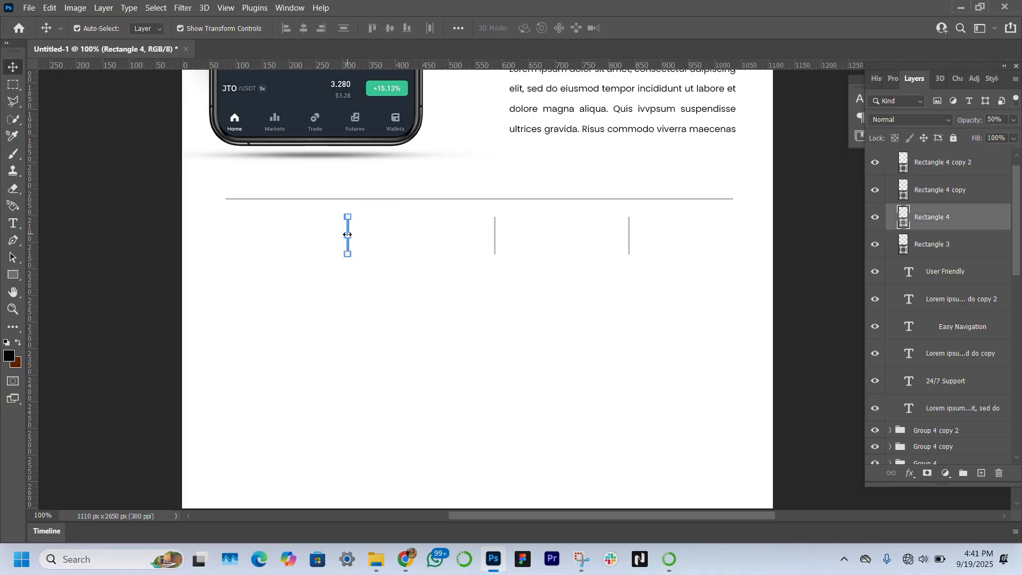
left_click(495, 241)
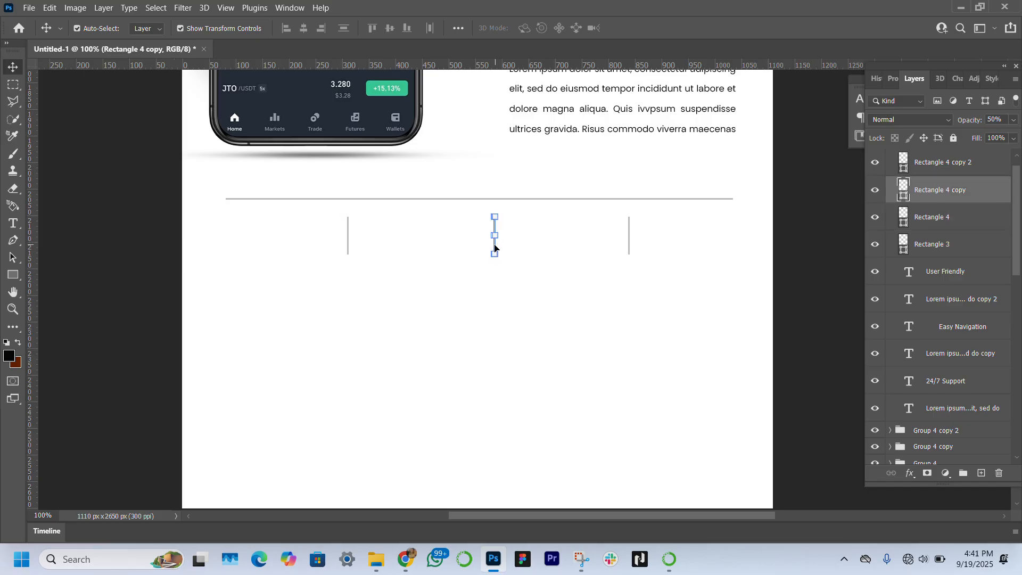
left_click_drag(495, 247, 486, 247)
left_click(629, 242)
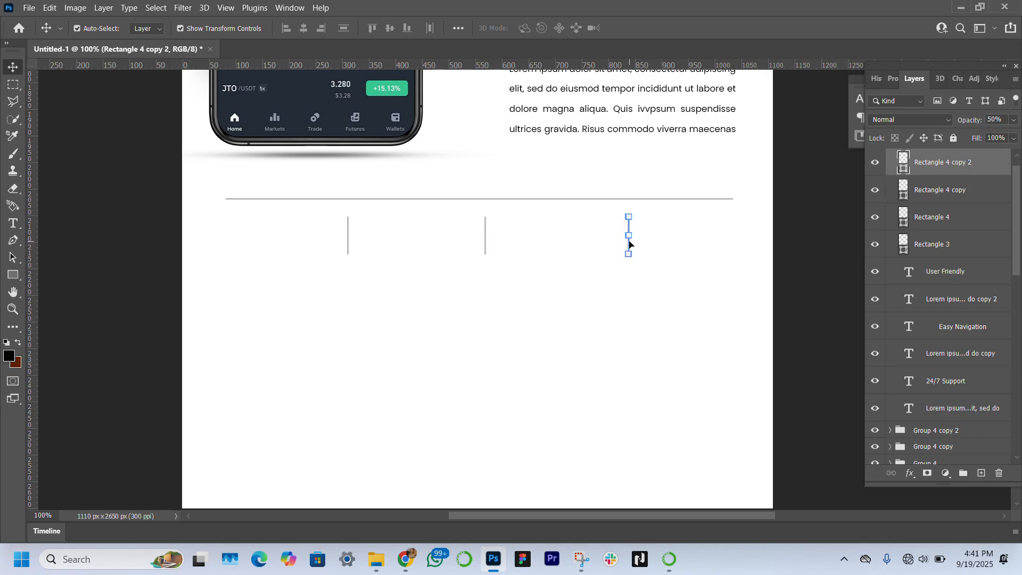
left_click_drag(628, 240, 619, 241)
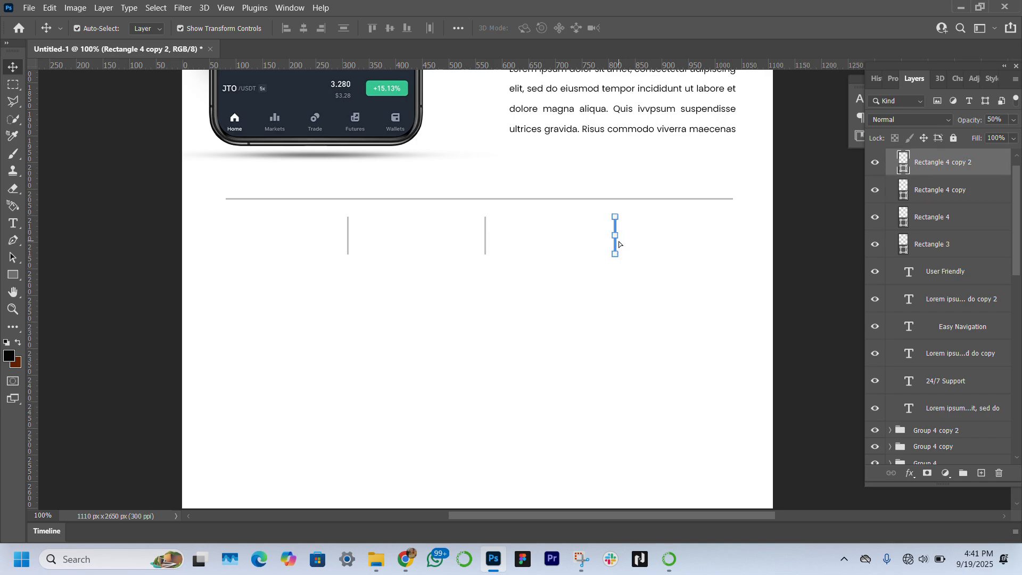
Step: Duplicate the horizontal divider line and place the copy below the three vertical bars
left_click(703, 202)
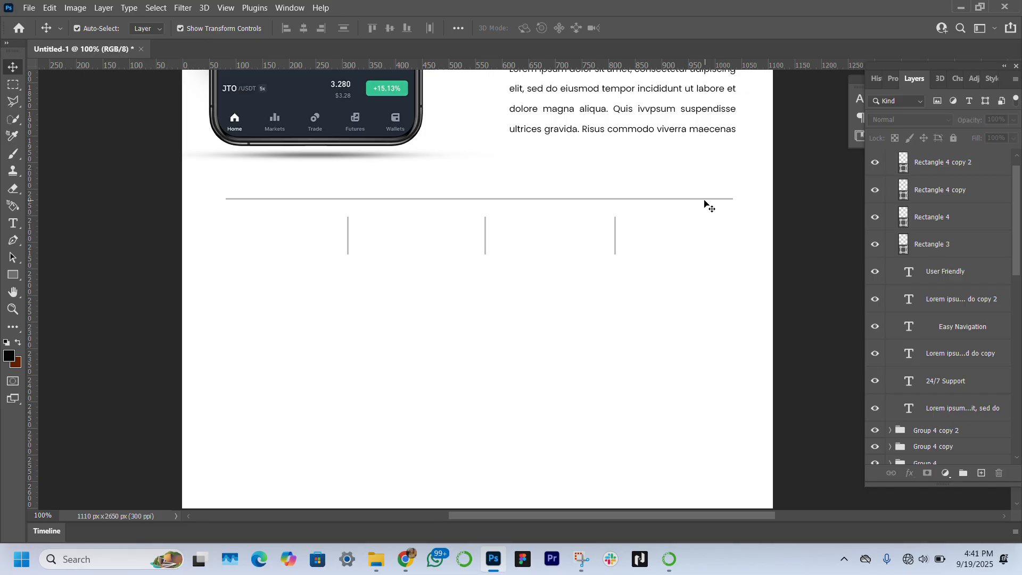
left_click(703, 199)
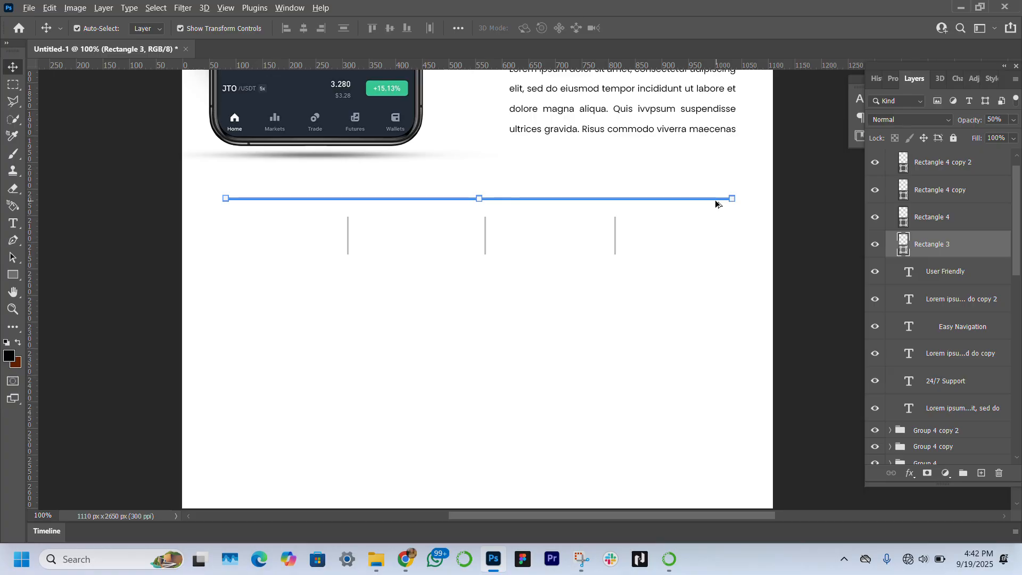
left_click_drag(714, 200, 716, 270)
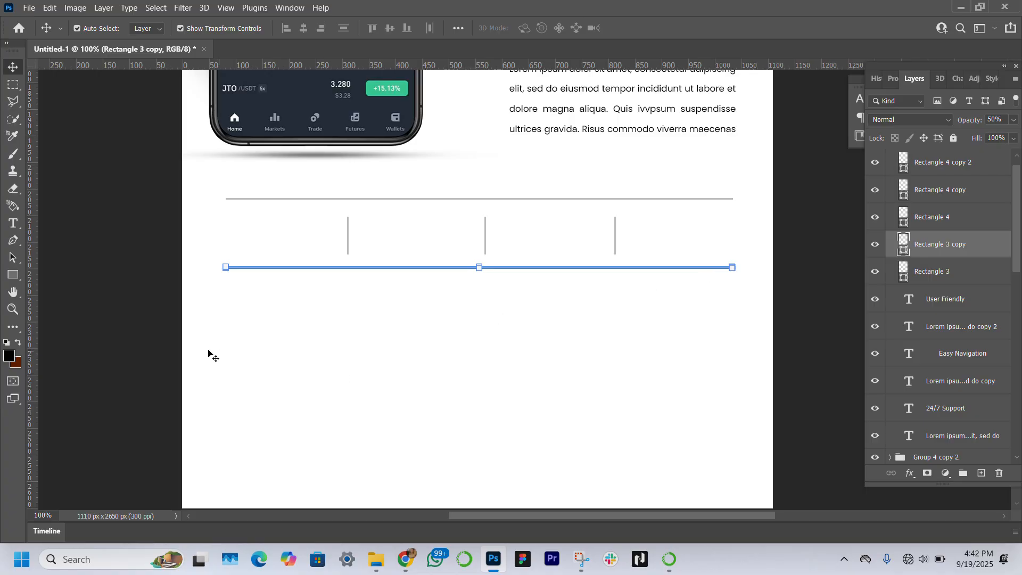
left_click(175, 327)
scroll(651, 223, "up", 3)
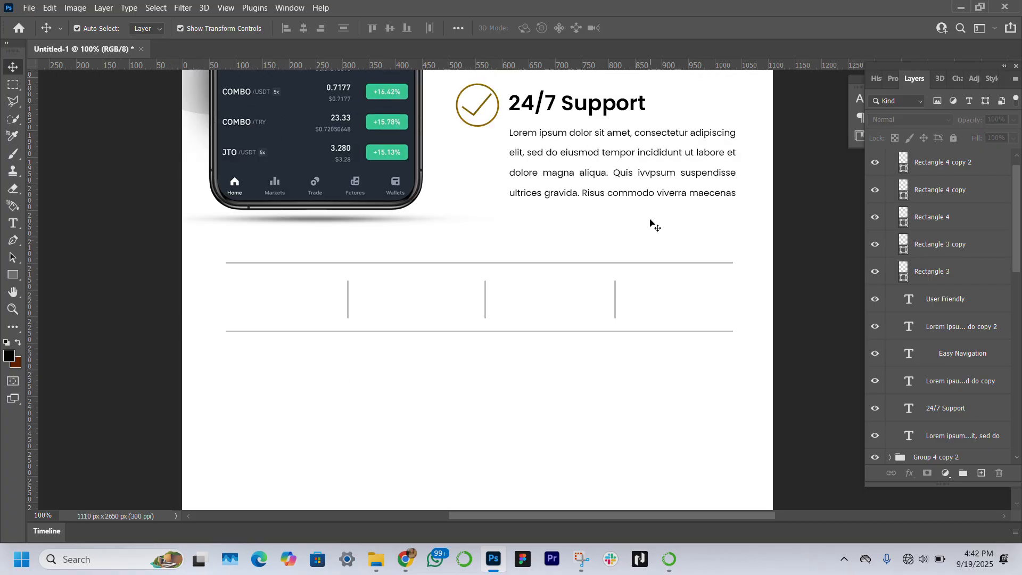
scroll(650, 224, "down", 2)
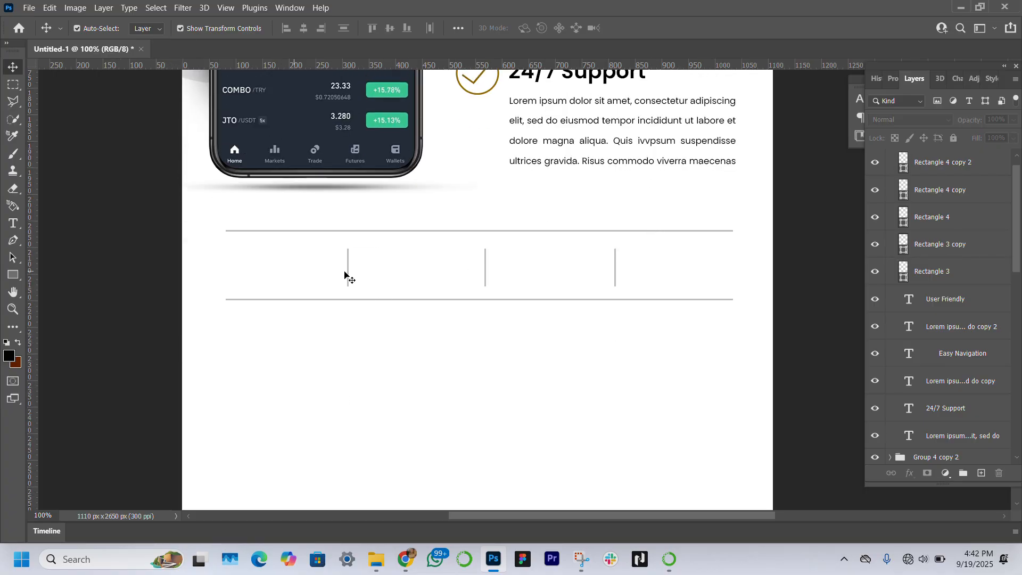
scroll(585, 303, "down", 3)
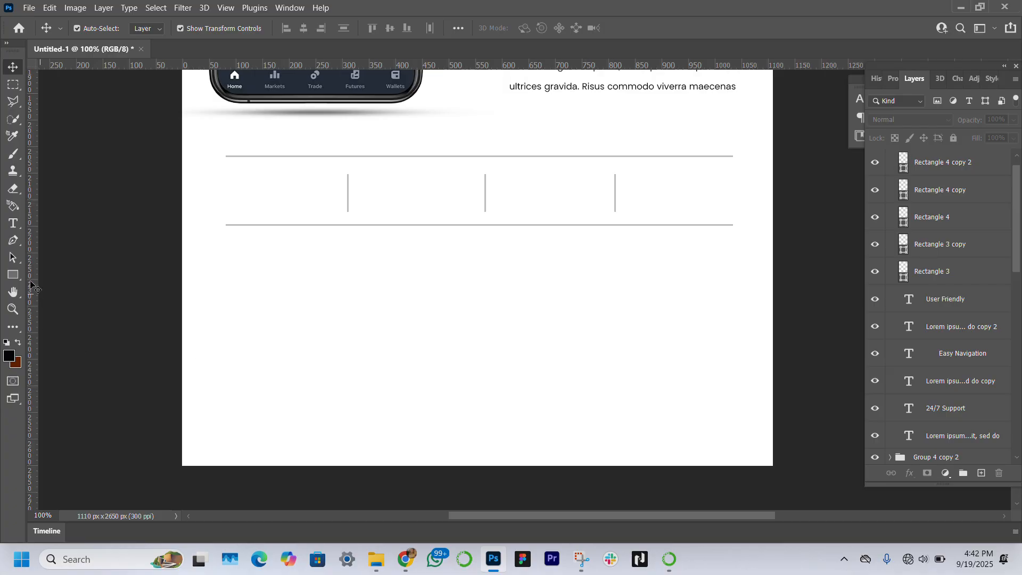
Step: Draw a large black ellipse across the bottom of the canvas to form a curved footer band
left_click(16, 276)
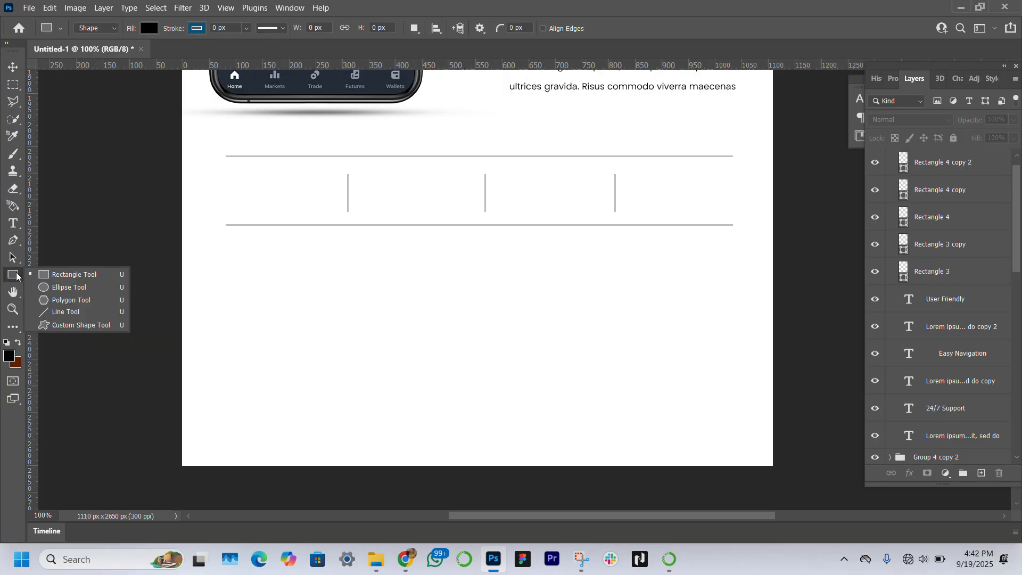
left_click(63, 288)
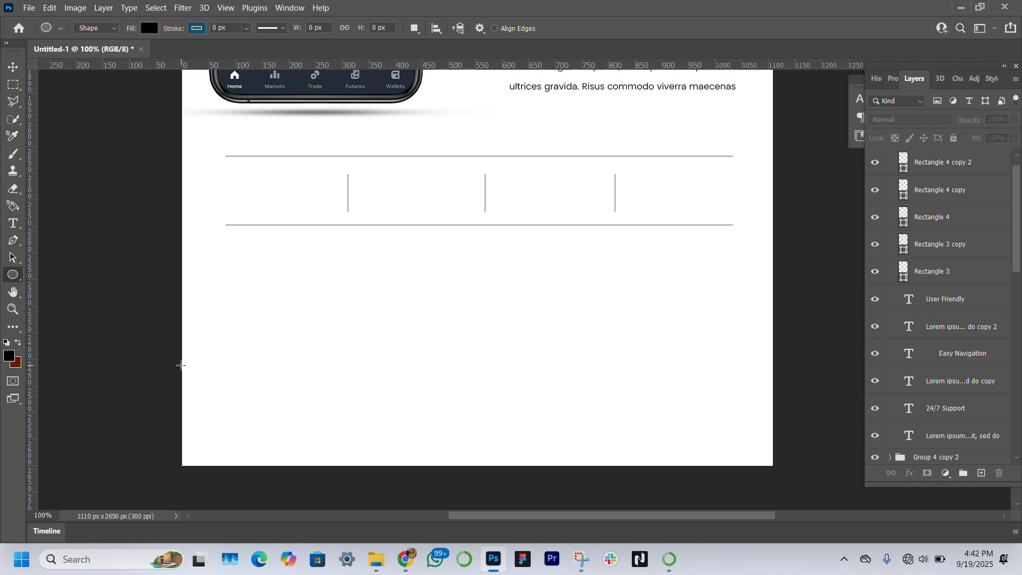
left_click_drag(180, 364, 792, 515)
left_click_drag(485, 354, 480, 356)
left_click_drag(184, 433, 167, 434)
left_click_drag(478, 356, 478, 344)
scroll(478, 345, "down", 1)
key("v")
left_click_drag(577, 349, 576, 368)
left_click_drag(478, 320, 478, 314)
left_click_drag(479, 363, 479, 374)
left_click(115, 291)
left_click(115, 291)
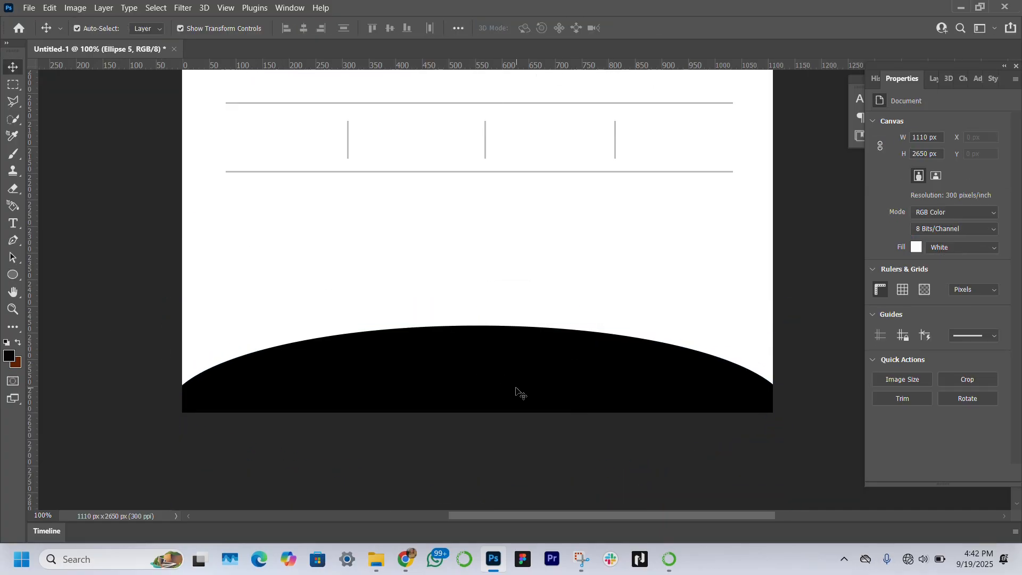
scroll(526, 244, "up", 3)
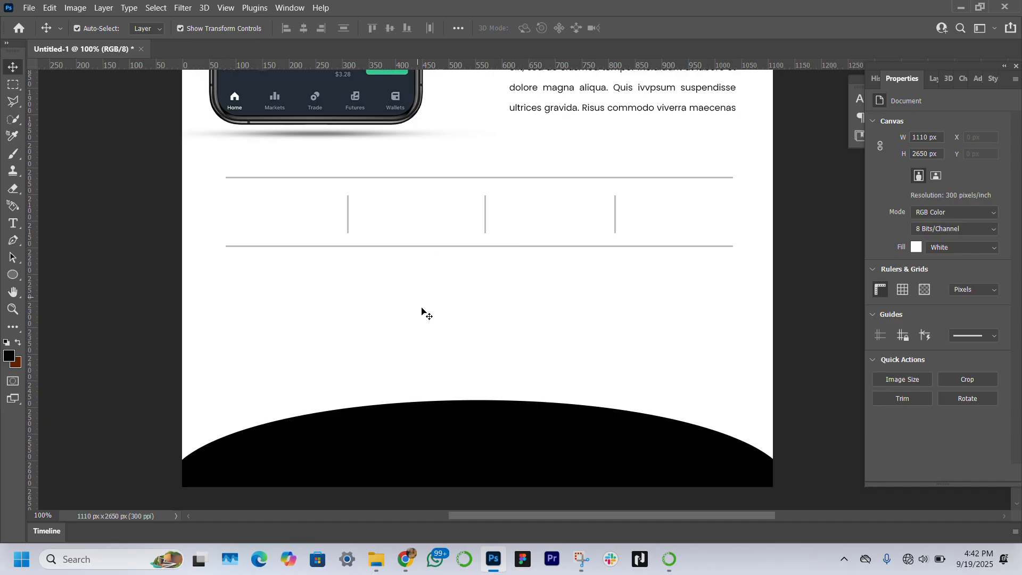
Step: Add the footer text 'More Information Needed? Contact Us On Binanance.com' on the ellipse and color it white (ffffff)
left_click(13, 223)
scroll(365, 424, "down", 1)
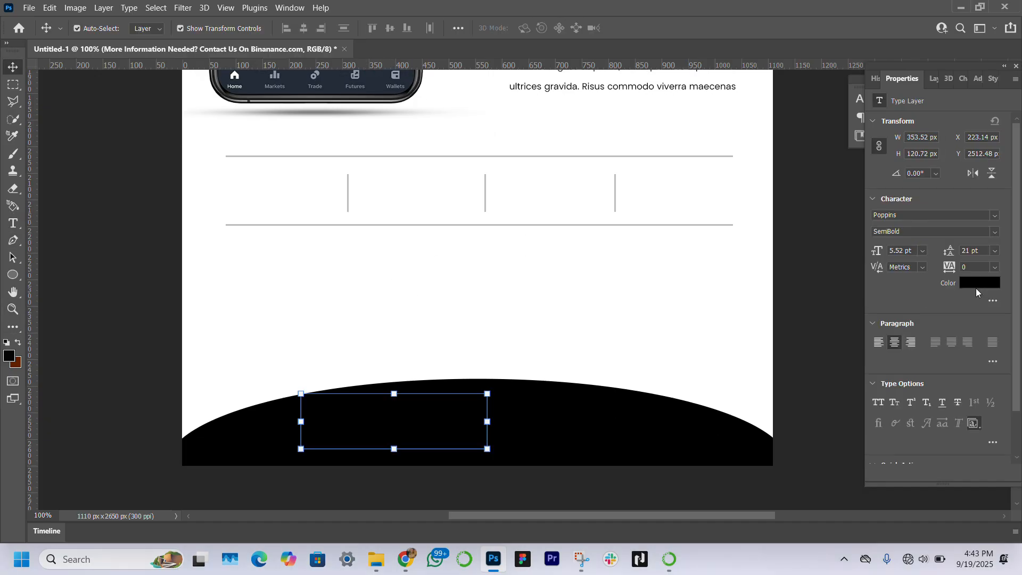
left_click(978, 282)
type("ffffff")
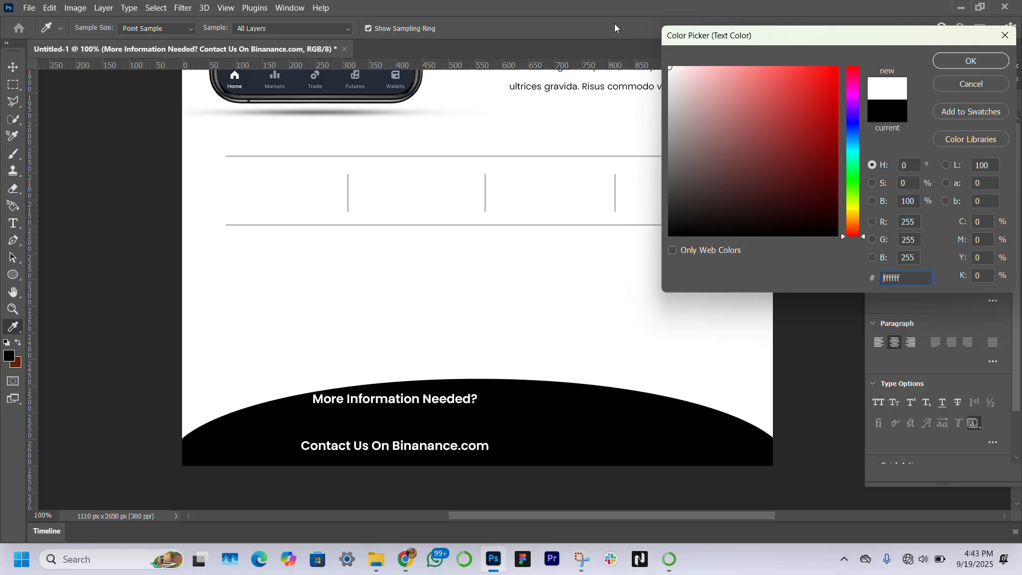
key("Return")
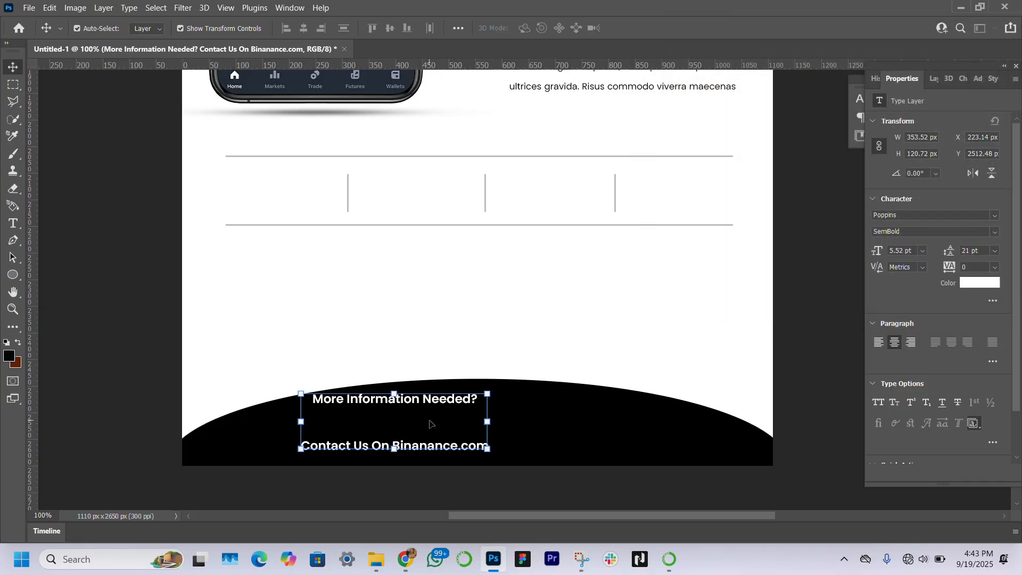
Step: Correct the footer text's spelling from 'Binanance' to 'Binance'
double_click(447, 447)
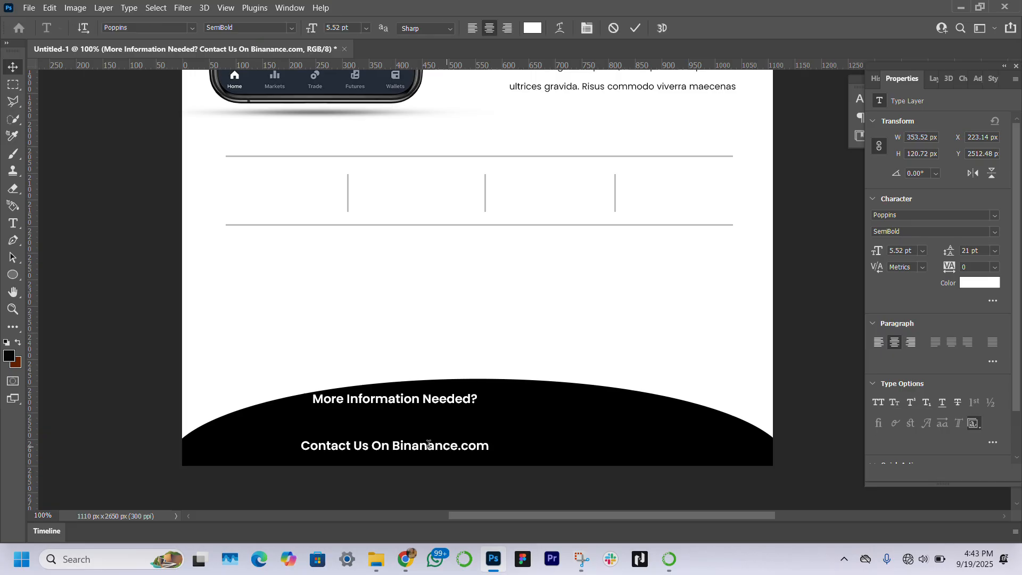
left_click(421, 447)
key("BackSpace")
key("BackSpace")
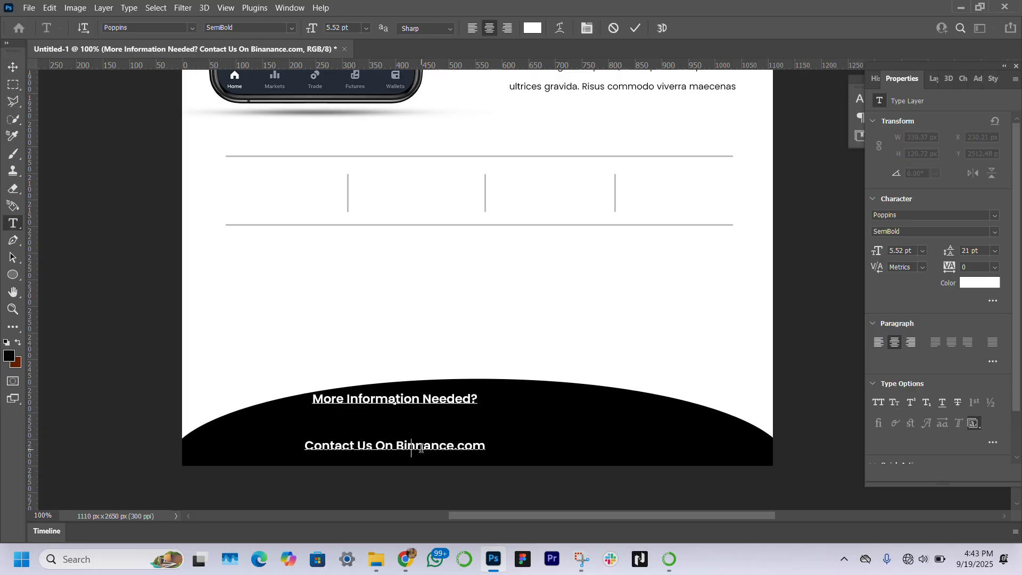
left_click(13, 66)
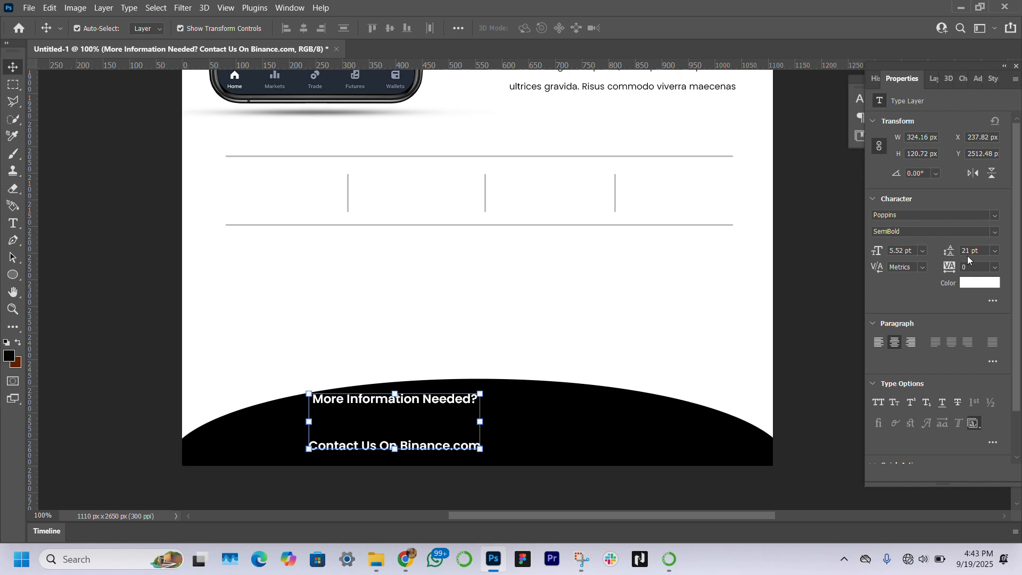
Step: Set the footer text leading to 10 pt and move the text block right to center it on the ellipse
left_click_drag(952, 252, 948, 250)
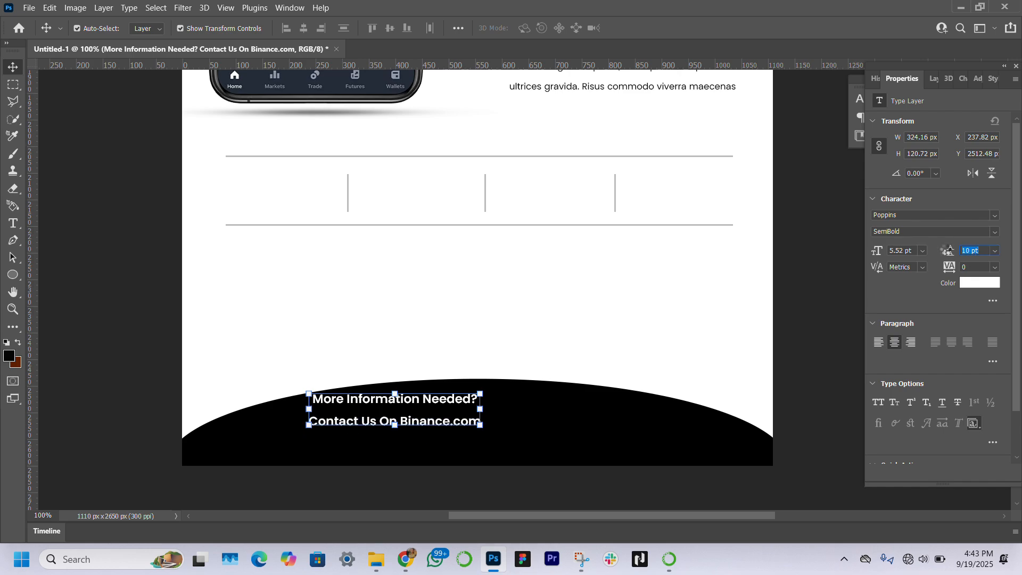
left_click_drag(479, 409, 364, 407)
key("Return")
Step: Set the 'More Information Needed?' line to Poppins Regular
double_click(549, 409)
left_click(994, 232)
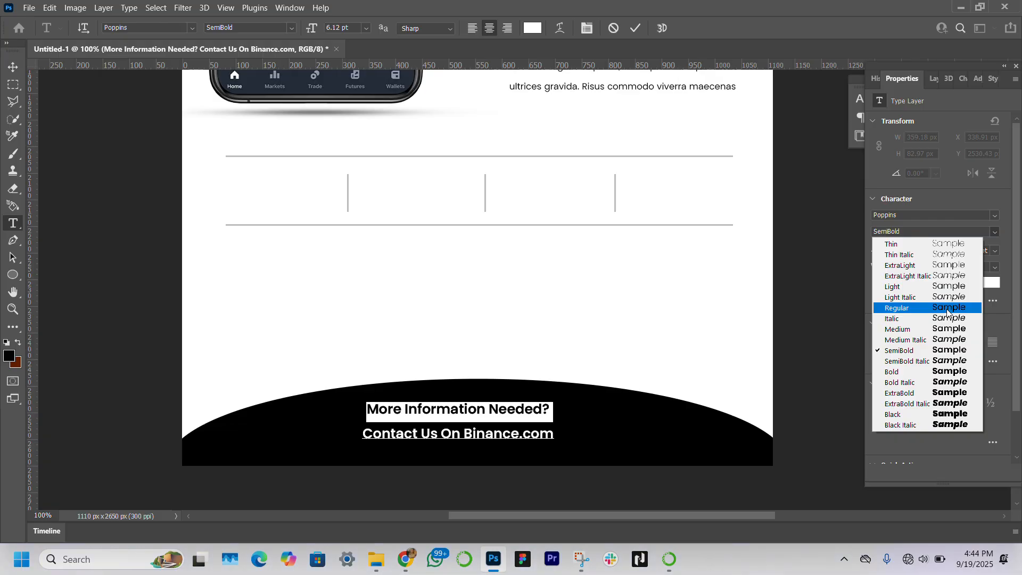
left_click(947, 309)
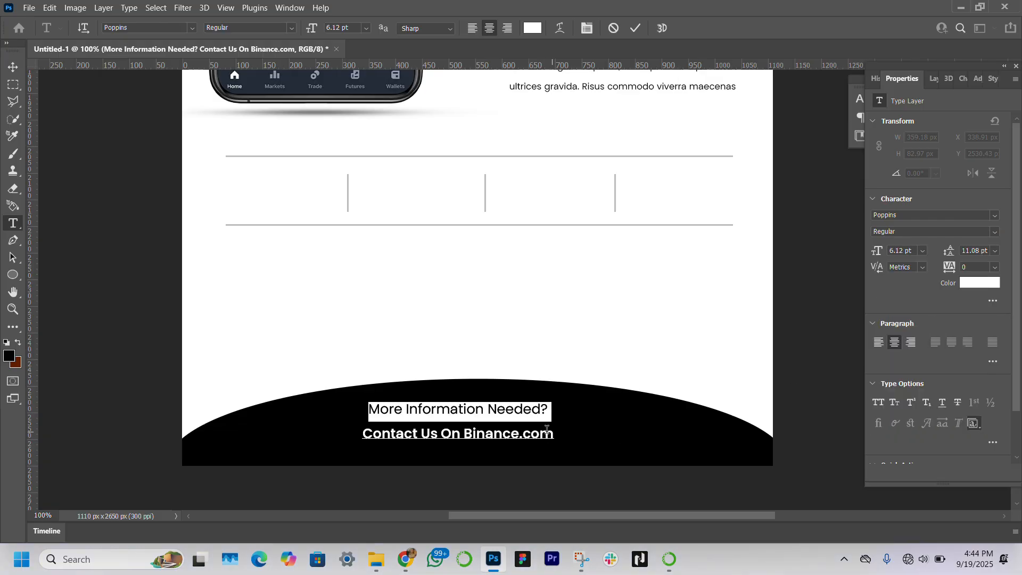
Step: Set the 'Contact Us On Binance.com' line to Poppins Medium
left_click_drag(552, 434, 376, 425)
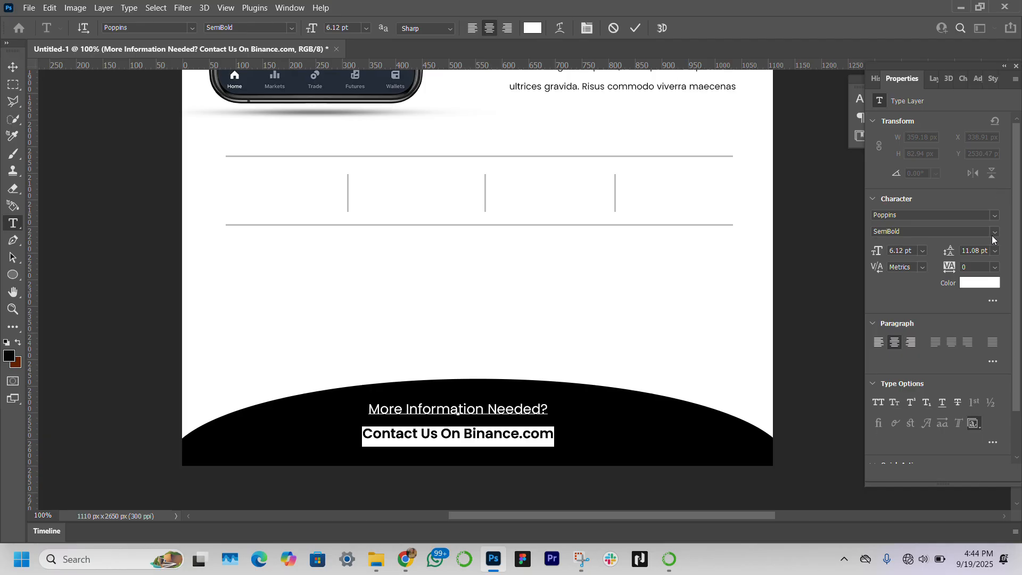
left_click(993, 234)
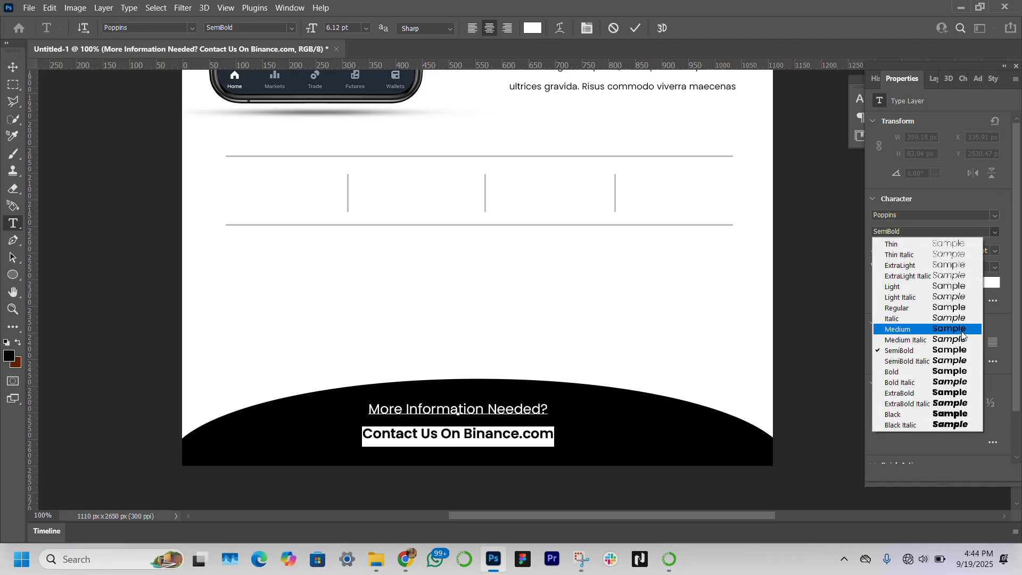
left_click(962, 331)
Step: Color the 'Contact Us On Binance.com' line yellow, ffc63d
left_click(988, 283)
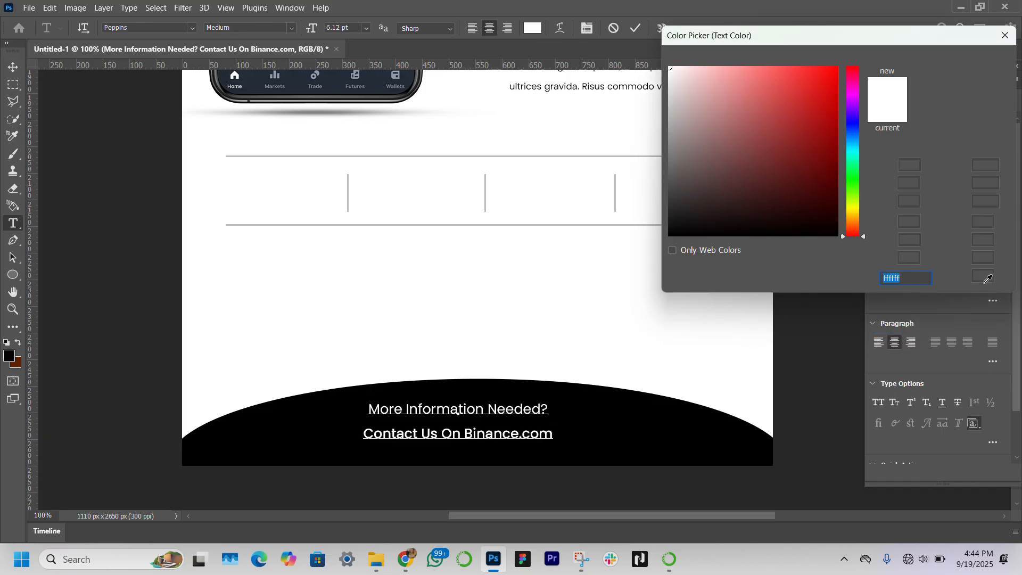
left_click(852, 217)
left_click(836, 139)
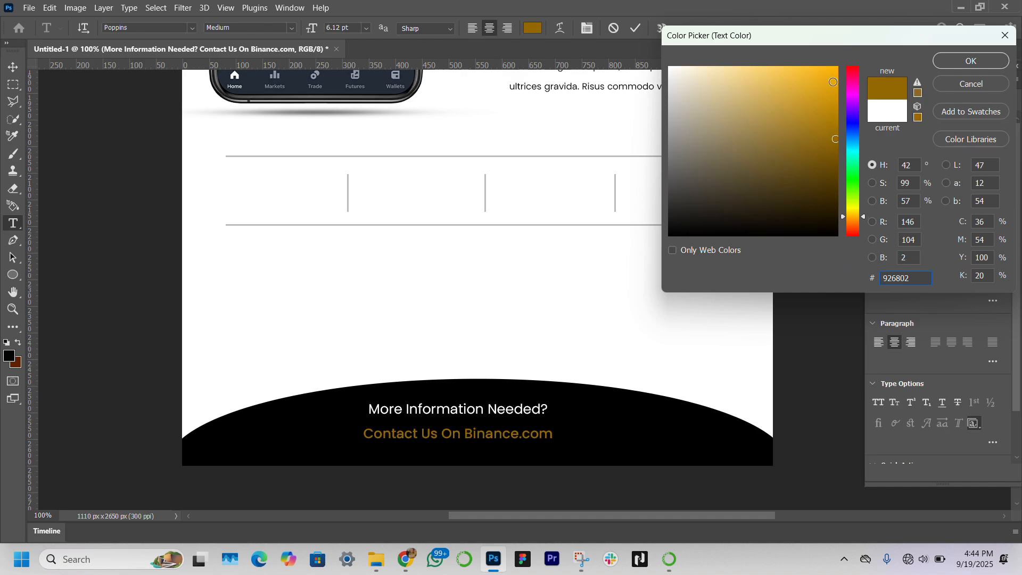
left_click(833, 81)
left_click_drag(801, 38, 798, 30)
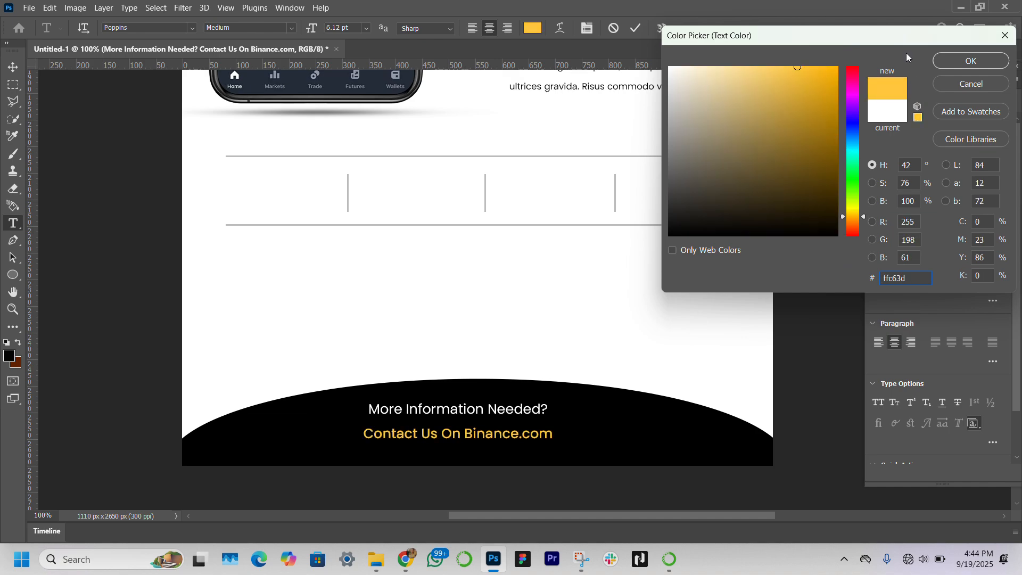
key("Return")
Step: Draw an 82 px circle at the footer's bottom-left corner and fill it with yellow
left_click(13, 276)
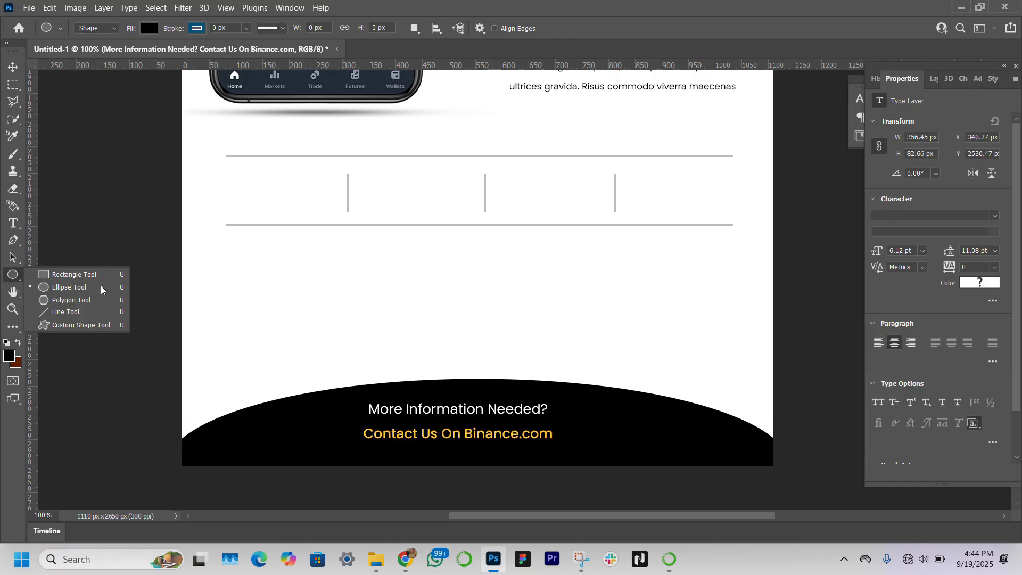
left_click(102, 289)
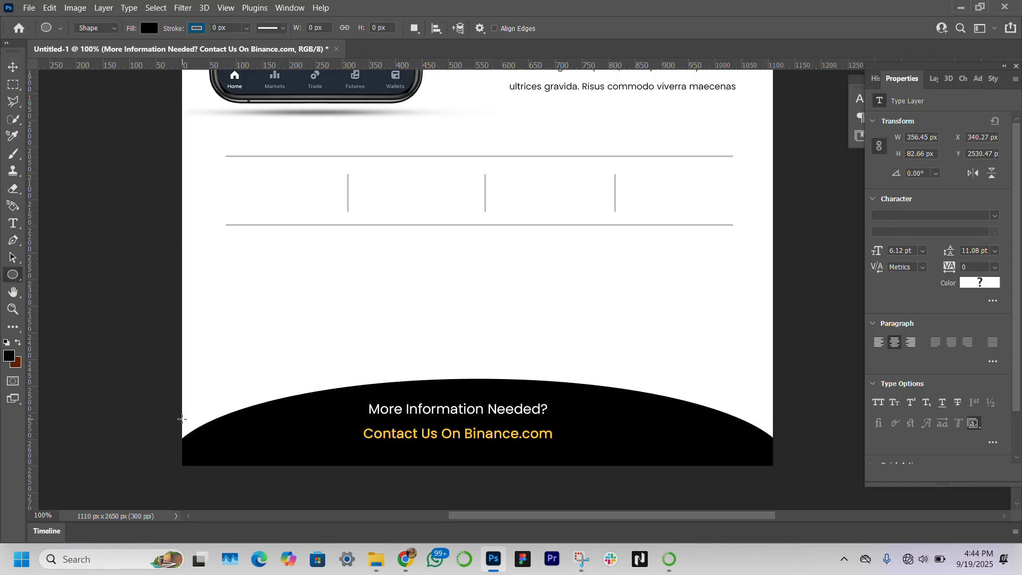
left_click_drag(182, 419, 235, 462)
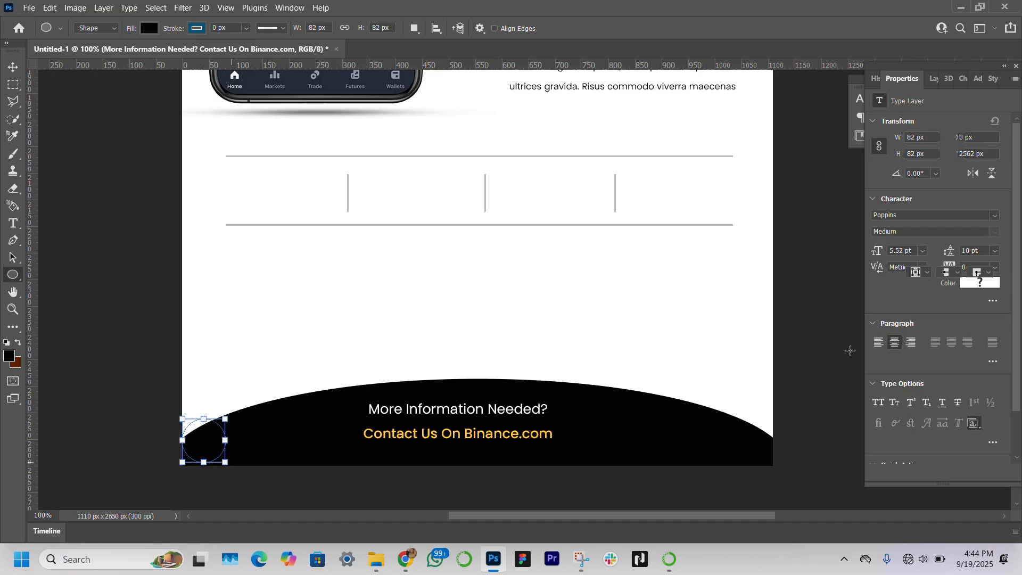
left_click(912, 218)
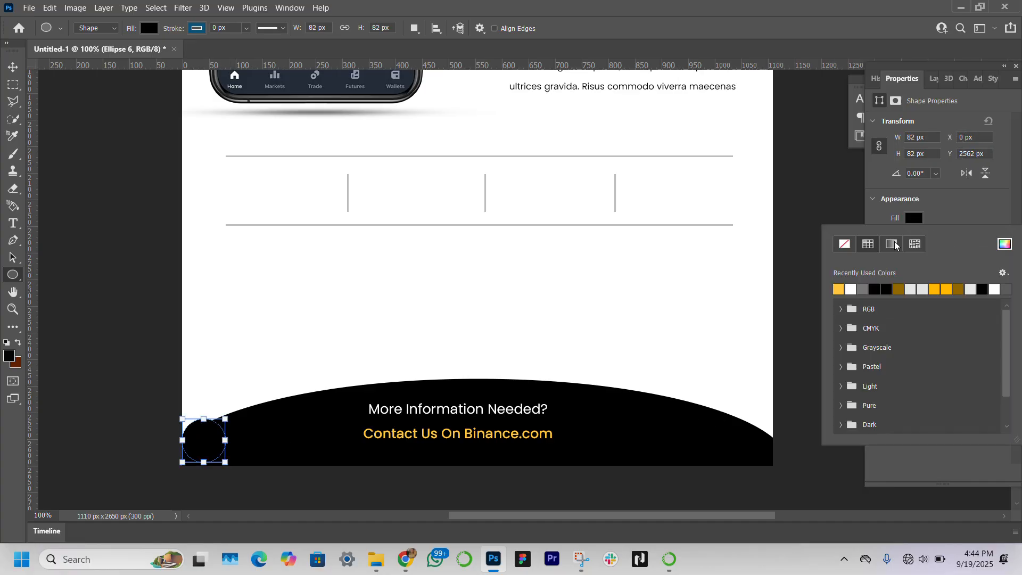
left_click(839, 289)
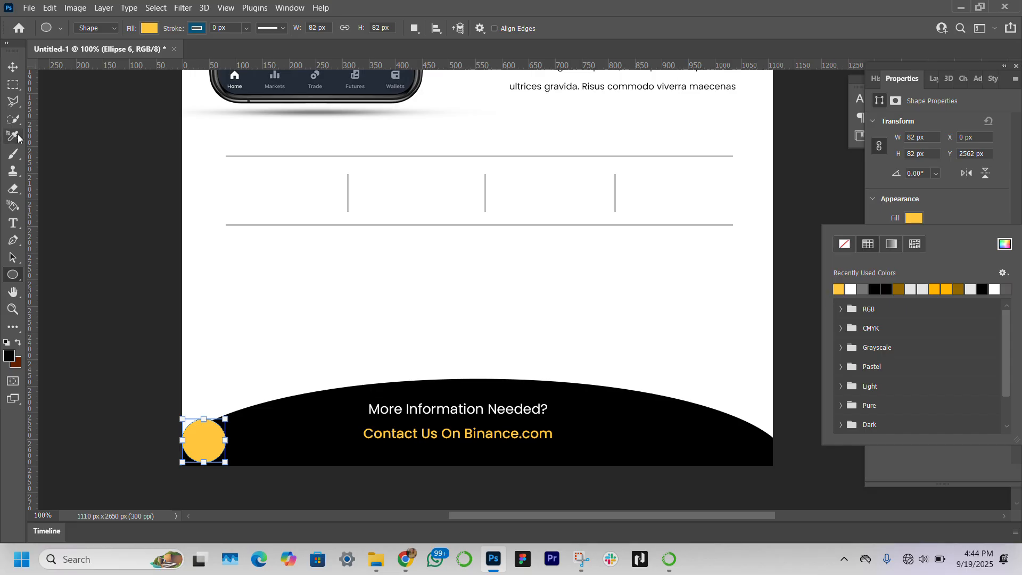
Step: Duplicate the yellow circle to the footer's bottom-right corner
left_click(12, 65)
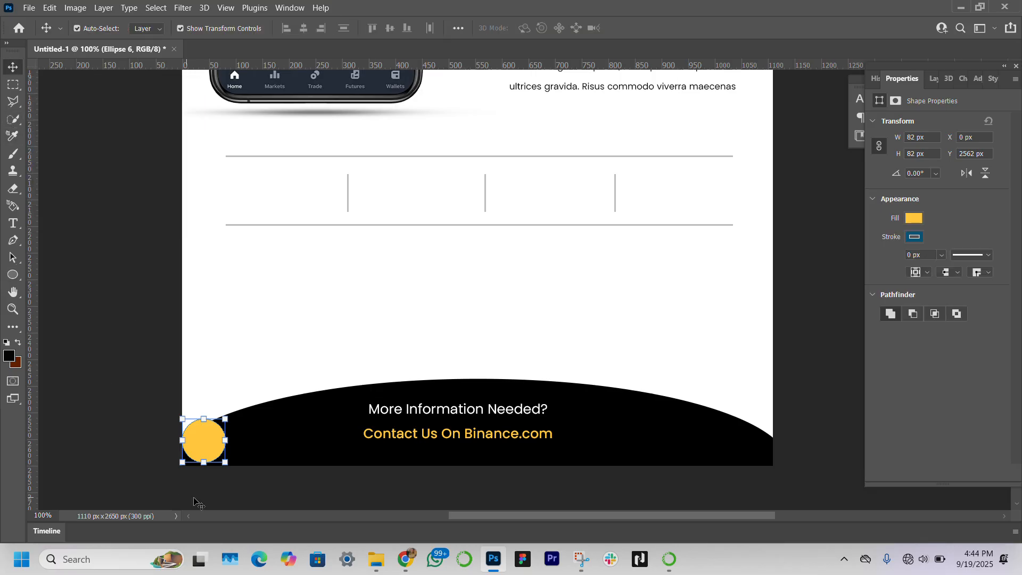
left_click_drag(206, 446, 206, 446)
left_click_drag(197, 451, 769, 407)
Step: Enlarge the bottom-left yellow circle to about 89 px with Free Transform
left_click(213, 452)
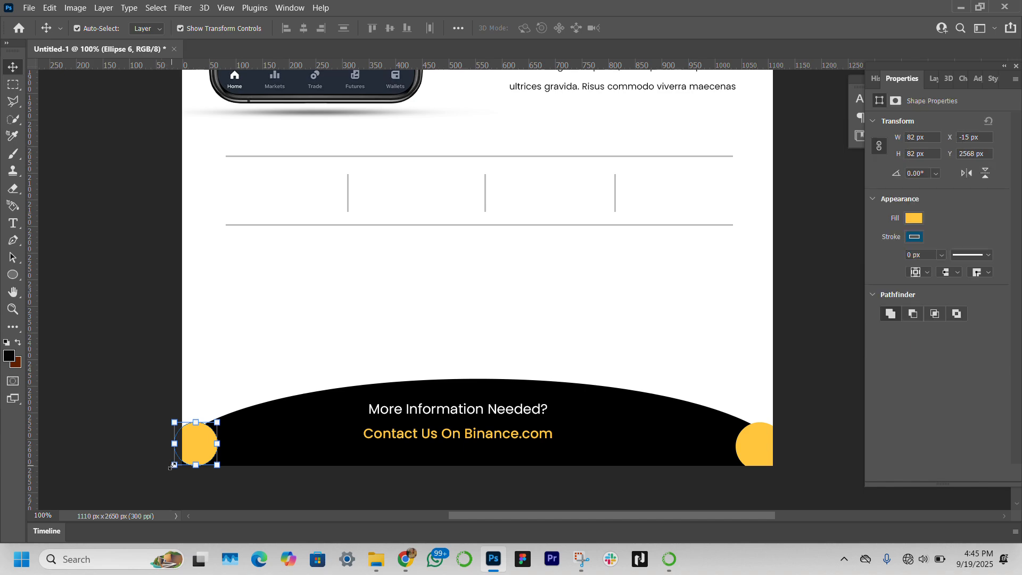
left_click_drag(173, 466, 169, 470)
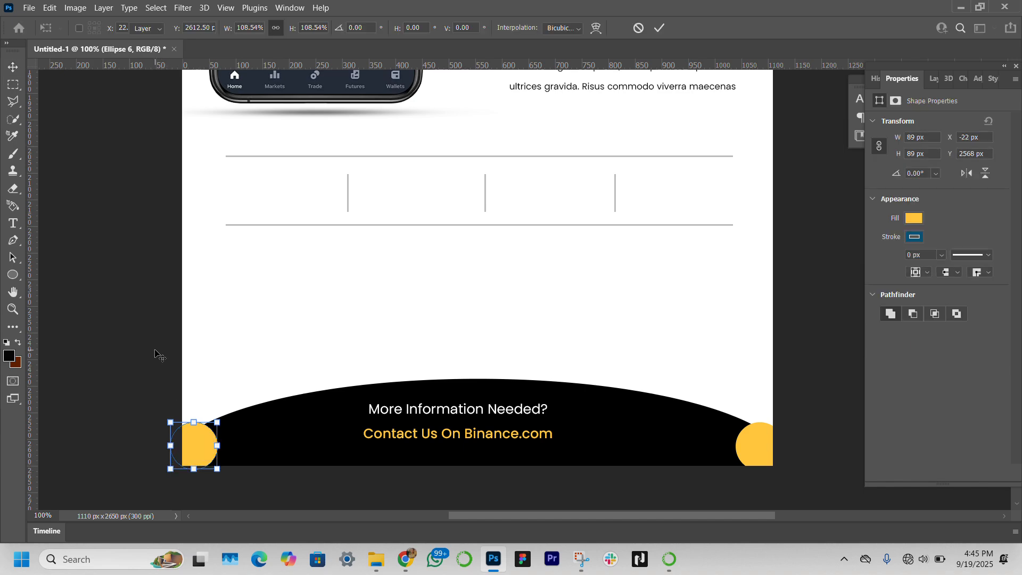
key("Return")
left_click(59, 357)
scroll(272, 317, "up", 4)
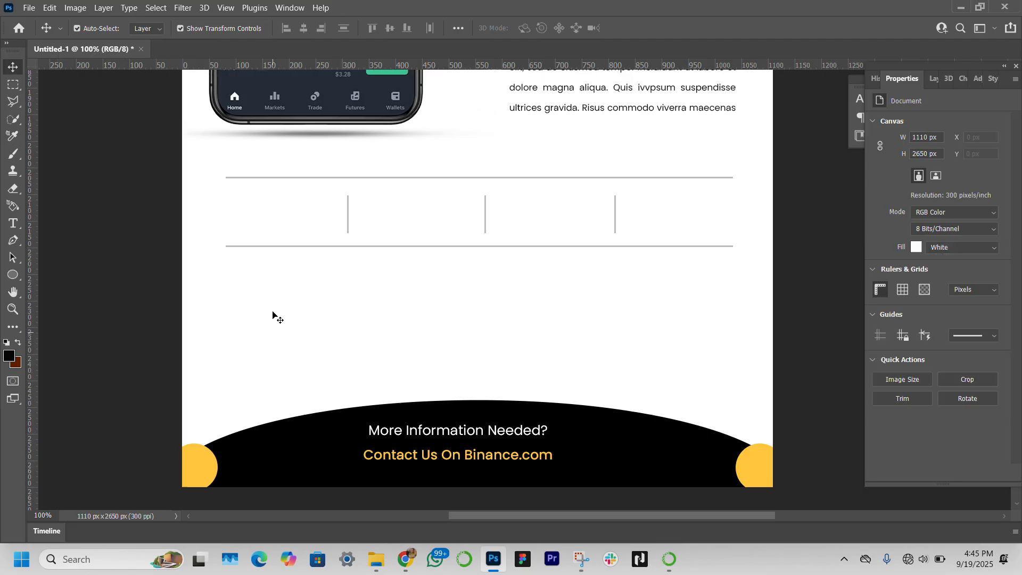
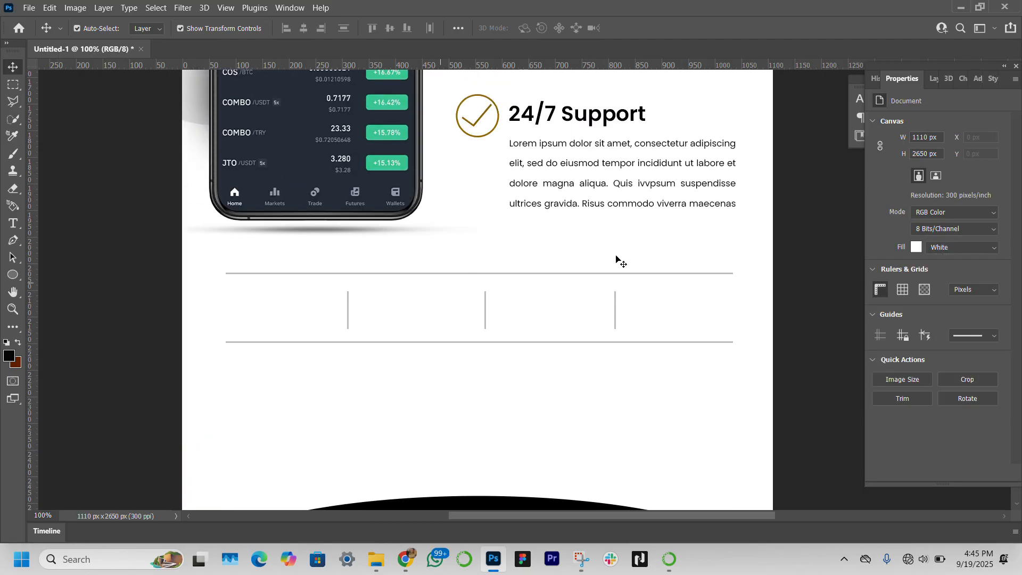
Step: Add a stat text '700 000+' with 'Mobile App Downloads' on a second line below the dividers
left_click(13, 224)
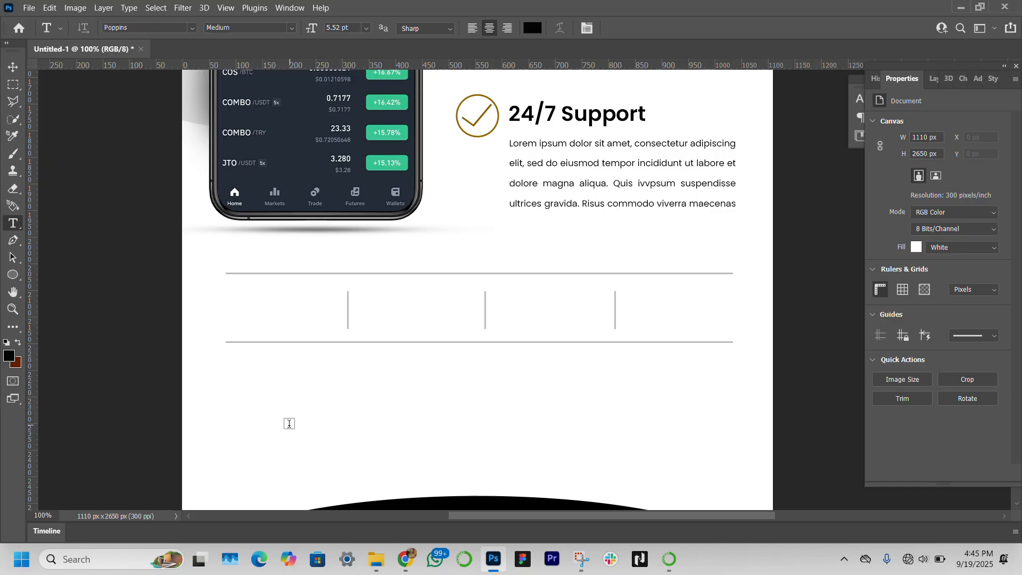
left_click(288, 375)
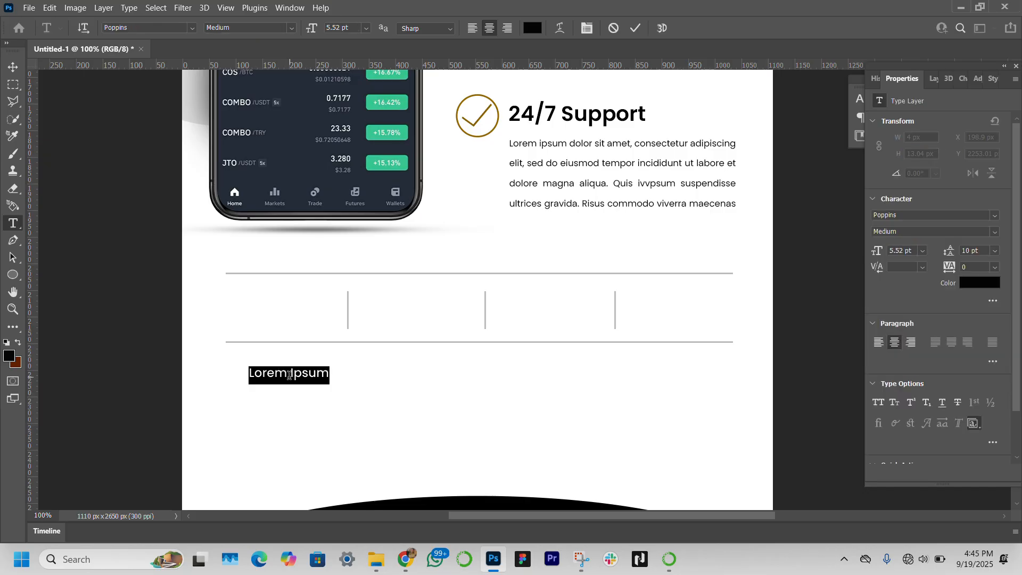
type("700 000")
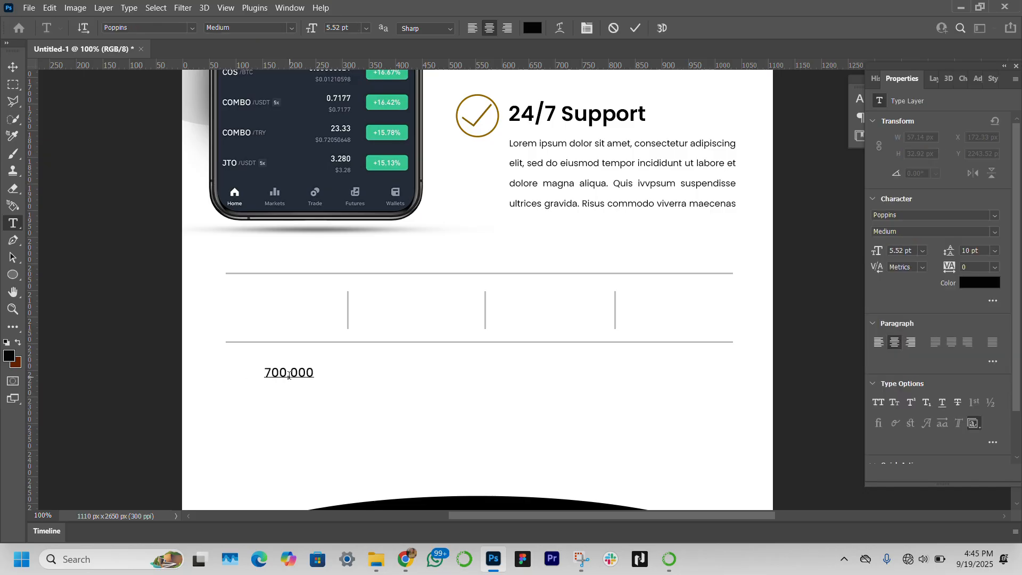
type("+ Mobile App Downloads")
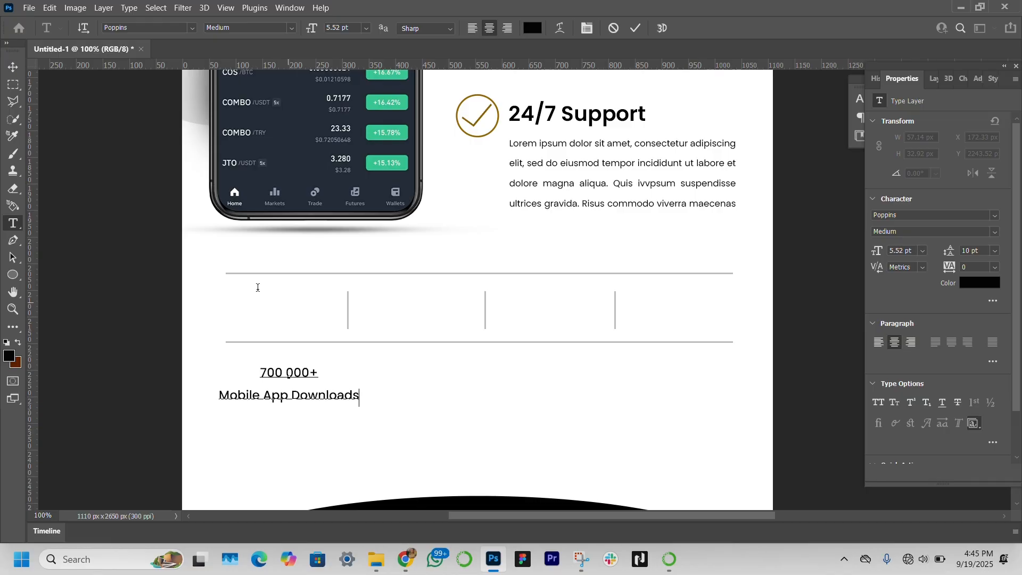
key("ctrl+Return")
Step: Move the stat text into the first column between the dividers and set its font to Poppins SemiBold
key("v")
left_click_drag(317, 372, 255, 300)
key("t")
left_click(994, 232)
left_click(923, 351)
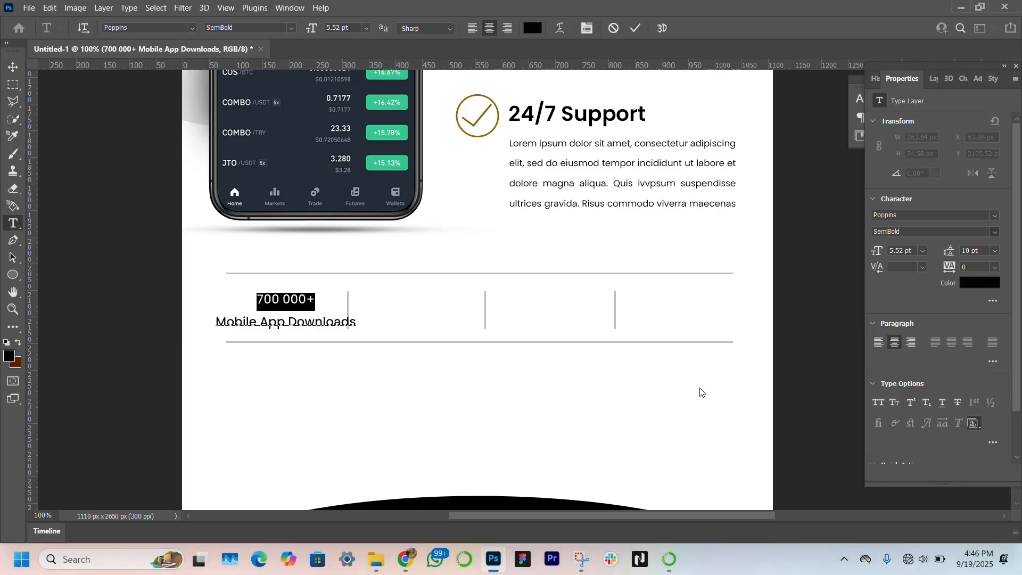
Step: Set the 'Mobile App Downloads' line to Regular weight, 3 pt
left_click_drag(357, 323, 218, 330)
left_click(994, 232)
left_click(923, 308)
left_click(877, 251)
type("3")
key("Return")
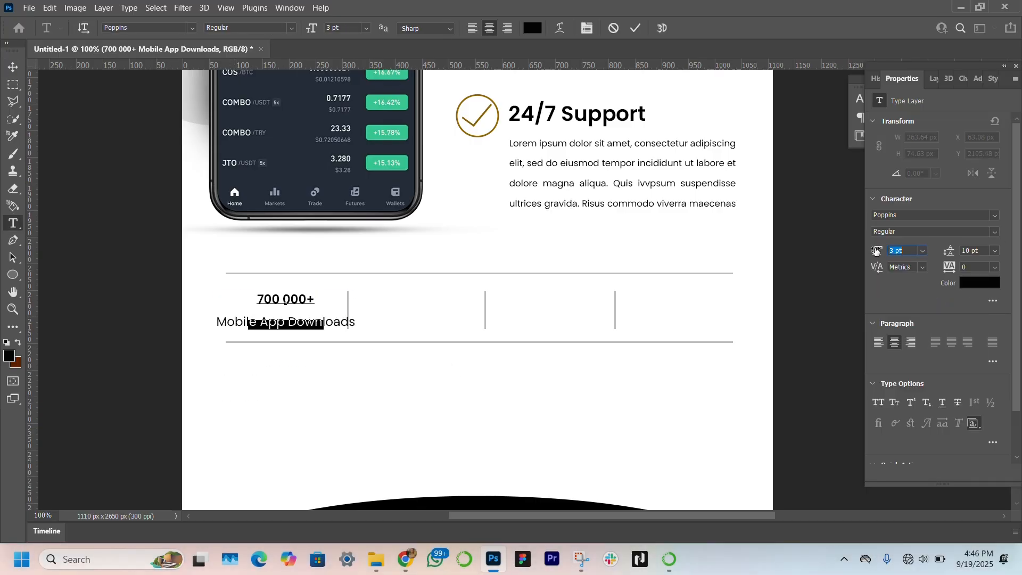
Step: Set the '700 000+' number to 9 pt
left_click_drag(315, 299, 248, 302)
left_click(876, 252)
type("17")
left_click(877, 252)
type("10")
left_click(877, 252)
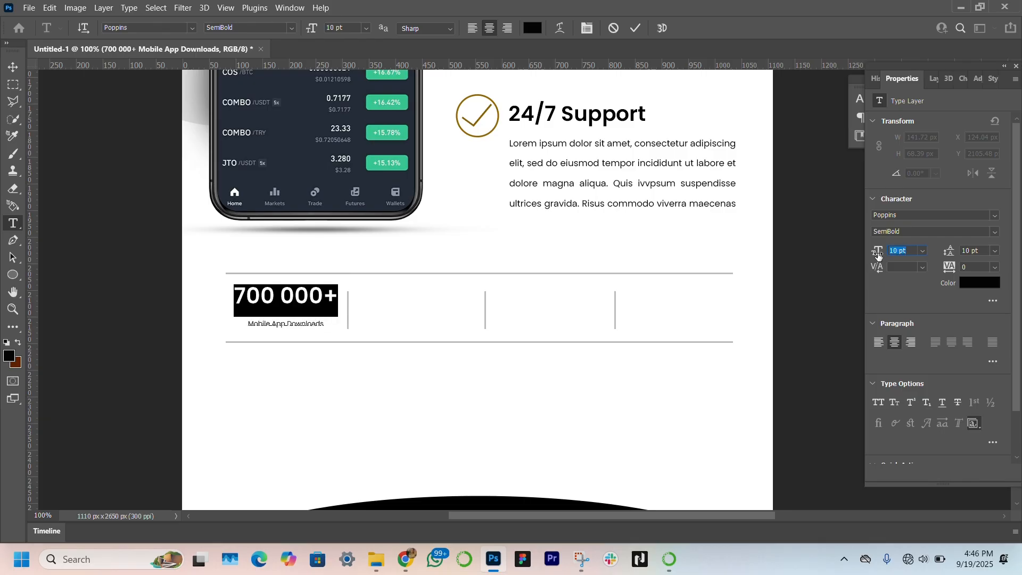
type("9")
Step: Reduce the stat text's leading to 5 pt
left_click(13, 68)
left_click(882, 344)
left_click(895, 344)
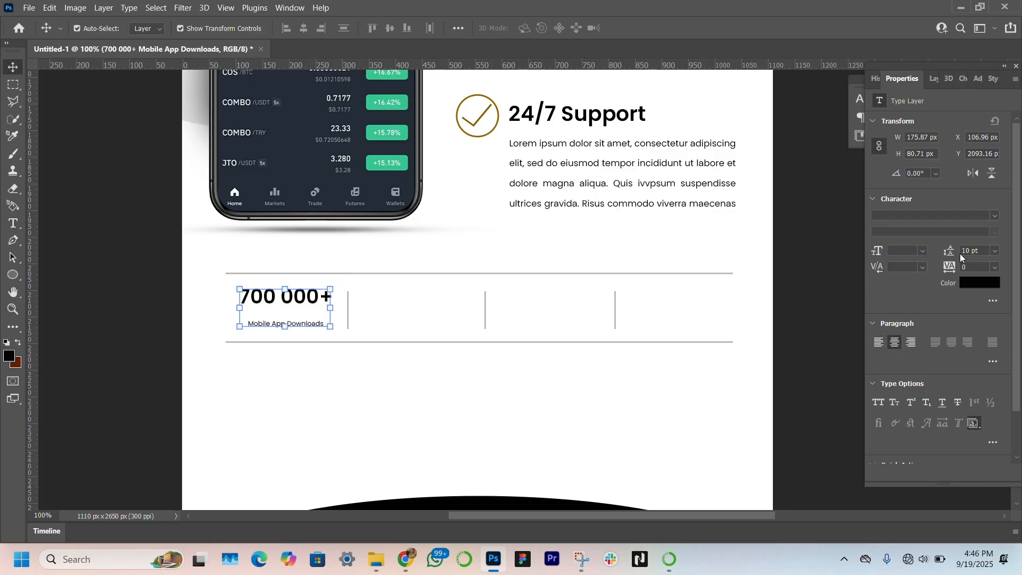
left_click_drag(952, 252, 954, 250)
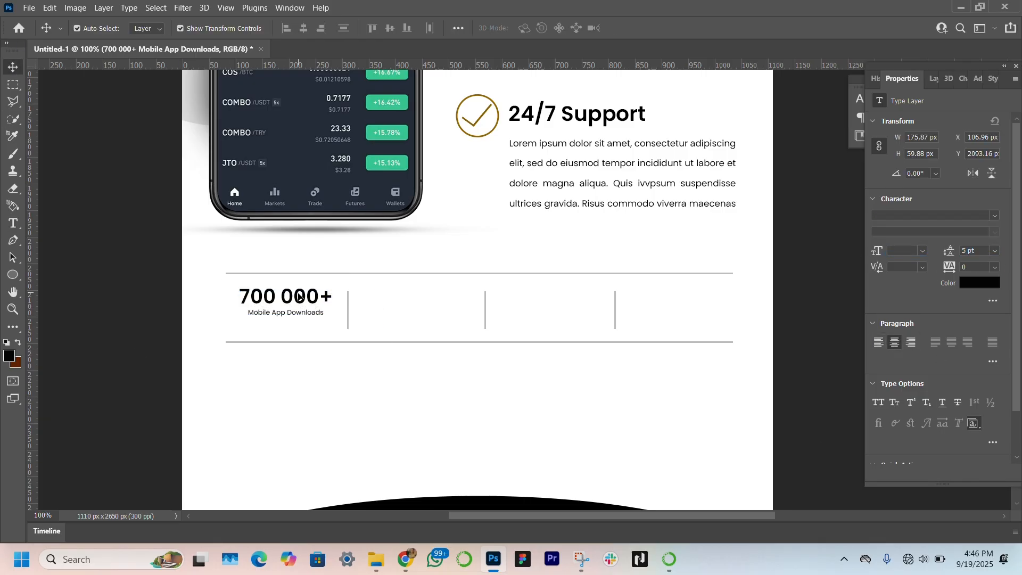
Step: Duplicate the stat into the second column and change it to '500 000+' with 'Successful Trading'
left_click_drag(267, 303, 398, 302)
double_click(398, 302)
left_click(380, 300)
key("BackSpace")
type("500 000+")
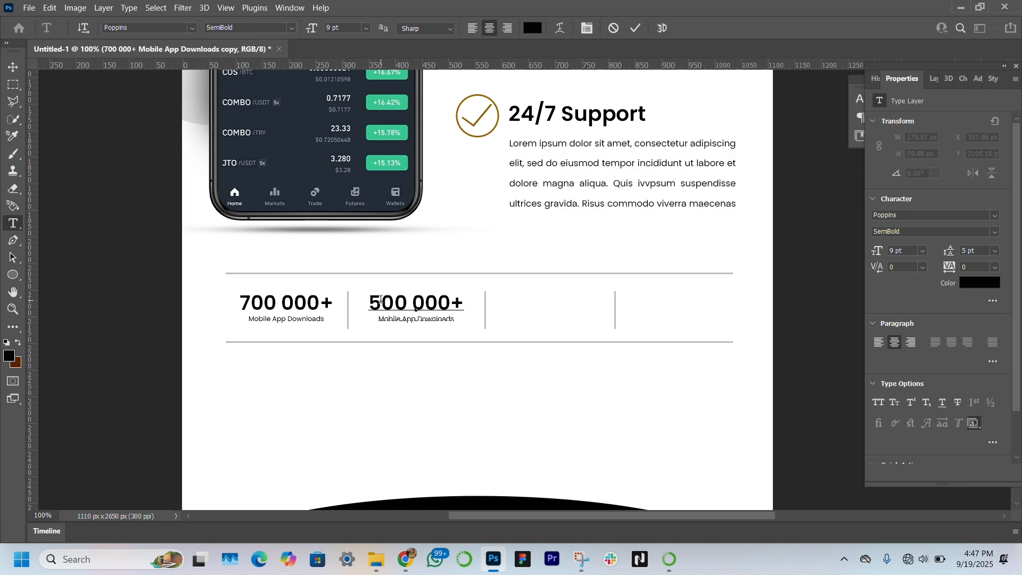
double_click(430, 319)
left_click(422, 319)
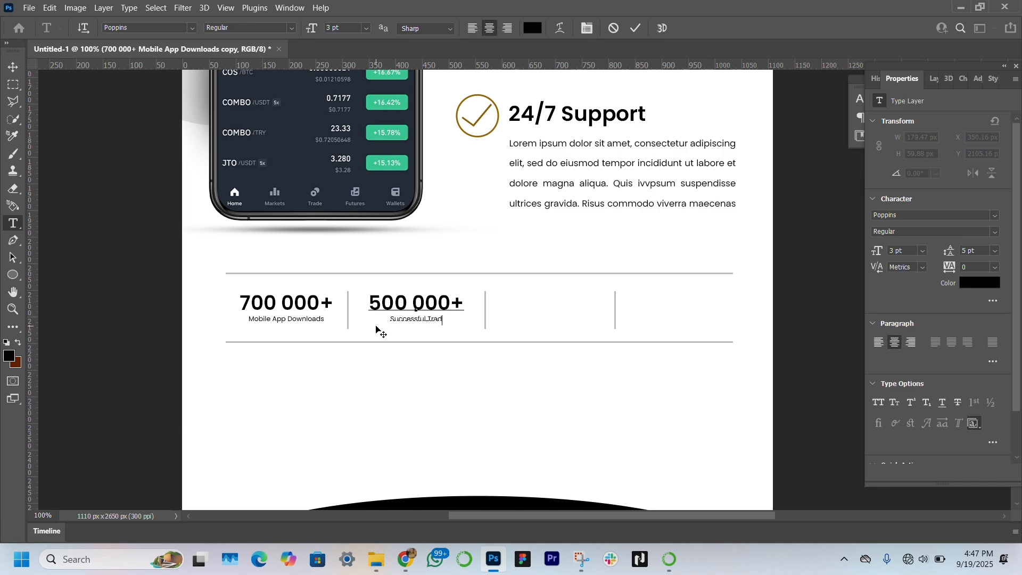
type("ing")
Step: Duplicate a stat into the third column and change it to '200 000+' with 'Successful Withdrawals'
left_click(13, 67)
left_click_drag(430, 301, 567, 301)
double_click(566, 302)
left_click(518, 300)
key("BackSpace")
type("200 000+")
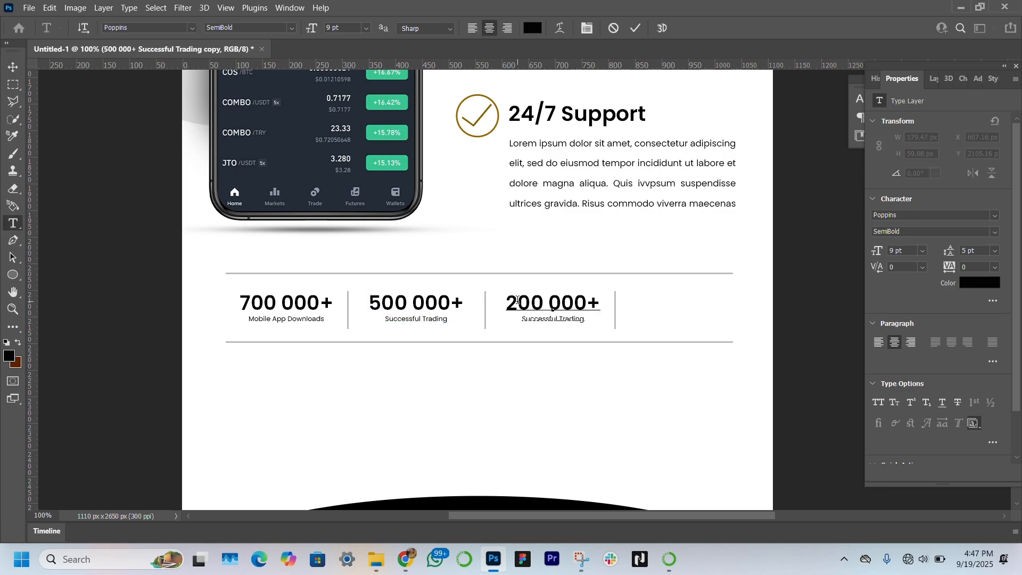
double_click(585, 318)
type("Withdrawals")
Step: Duplicate a stat into the fourth column and change it to '600 000+' with 'Binance Successful Users'
left_click(13, 67)
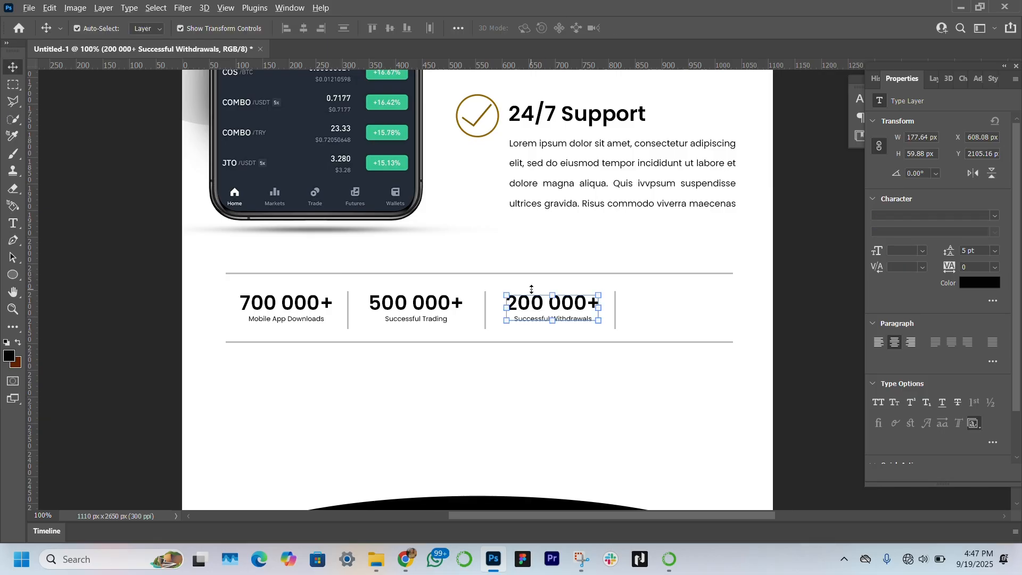
left_click_drag(560, 302, 688, 304)
double_click(688, 304)
left_click(648, 300)
key("BackSpace")
type("600 000+")
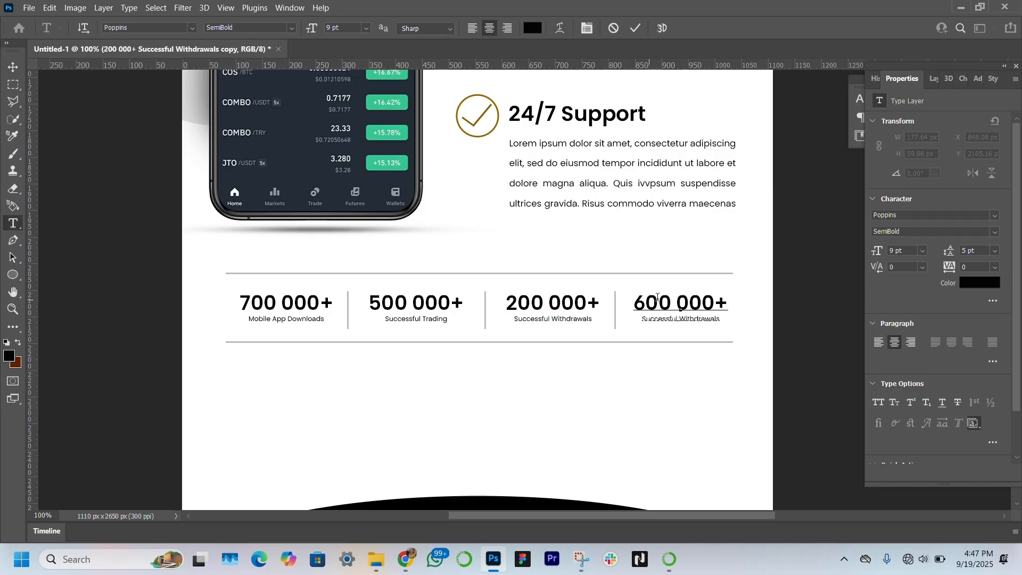
double_click(722, 320)
type("Users")
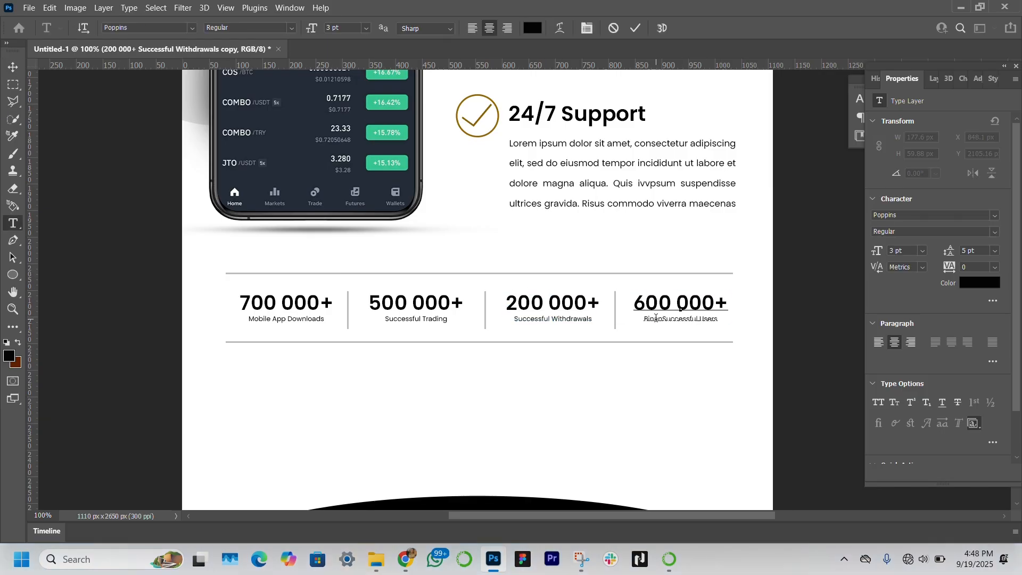
Step: Zoom out to view the whole banner and check the stats row
left_click(14, 68)
key("z")
key("ctrl+0")
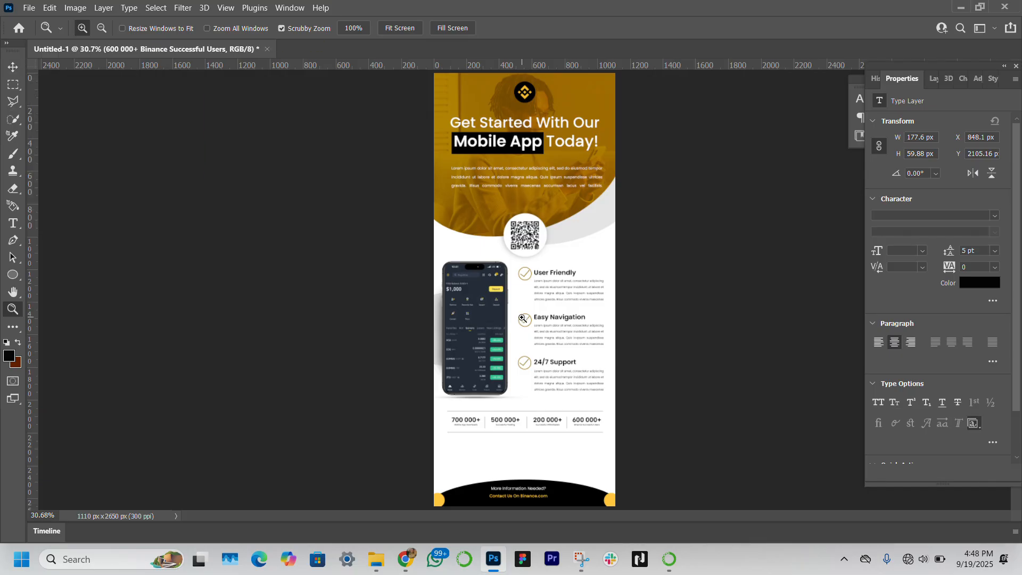
left_click_drag(535, 441, 535, 441)
left_click(13, 65)
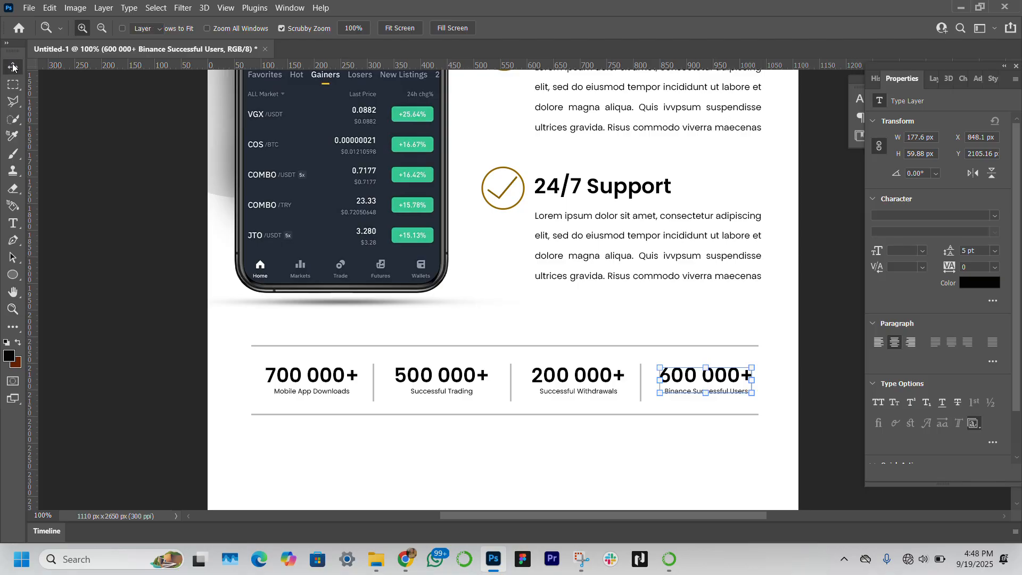
Step: Lighten the top horizontal divider's fill to a pale grey
left_click(557, 346)
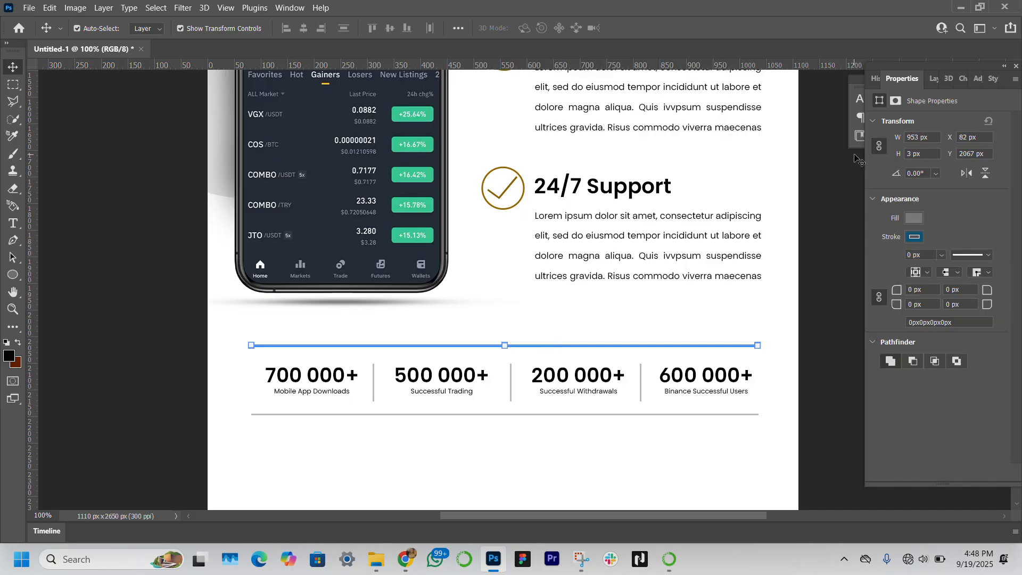
left_click(915, 219)
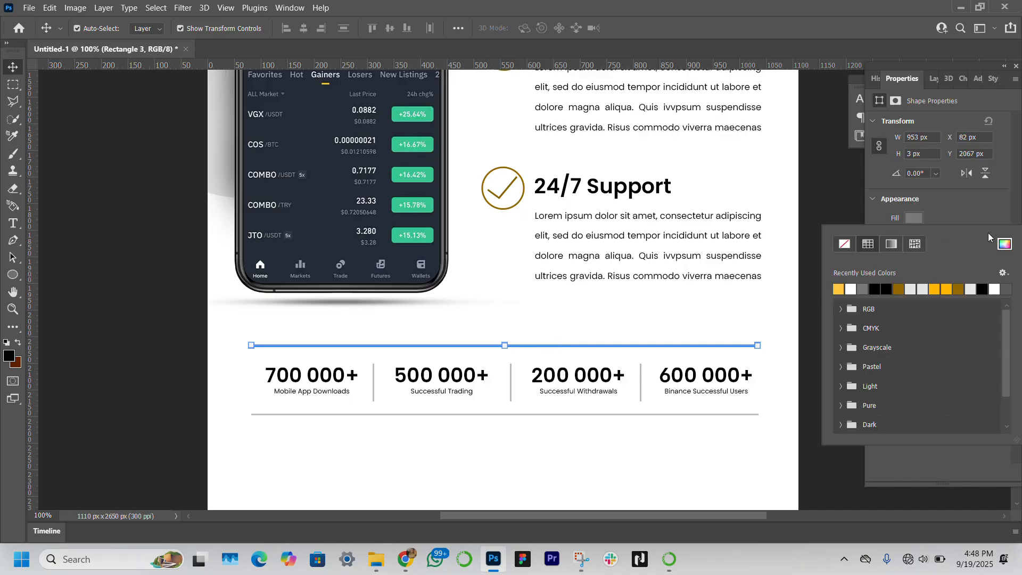
left_click(1004, 246)
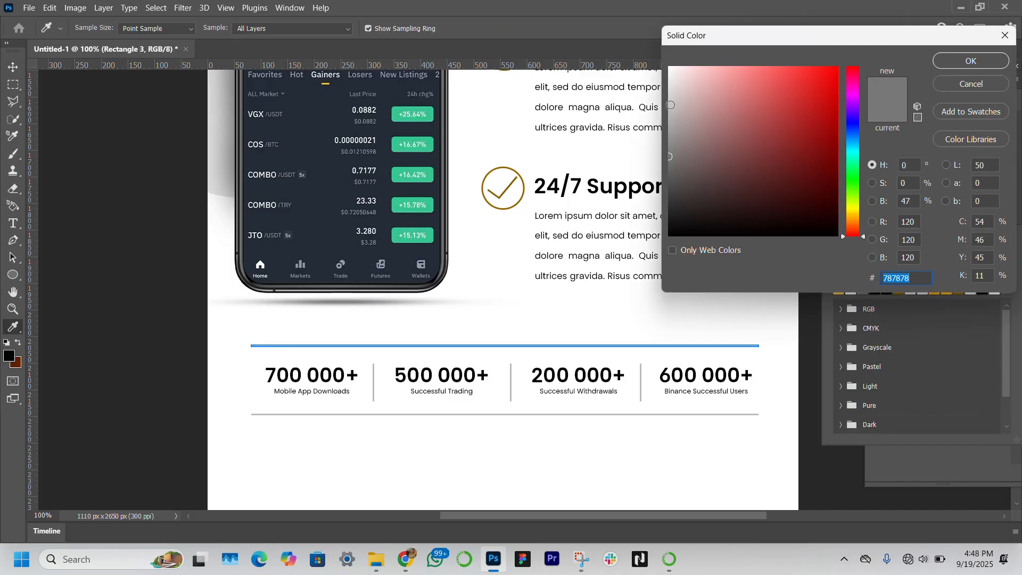
left_click_drag(670, 105, 671, 99)
left_click(942, 62)
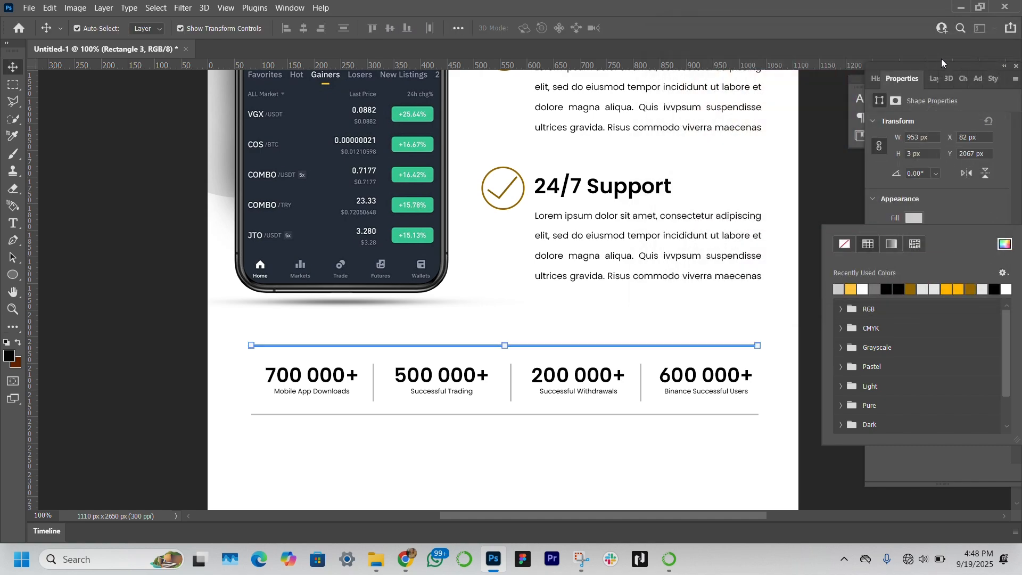
Step: Apply the same pale grey fill to the bottom divider and the three vertical dividers
left_click(143, 404)
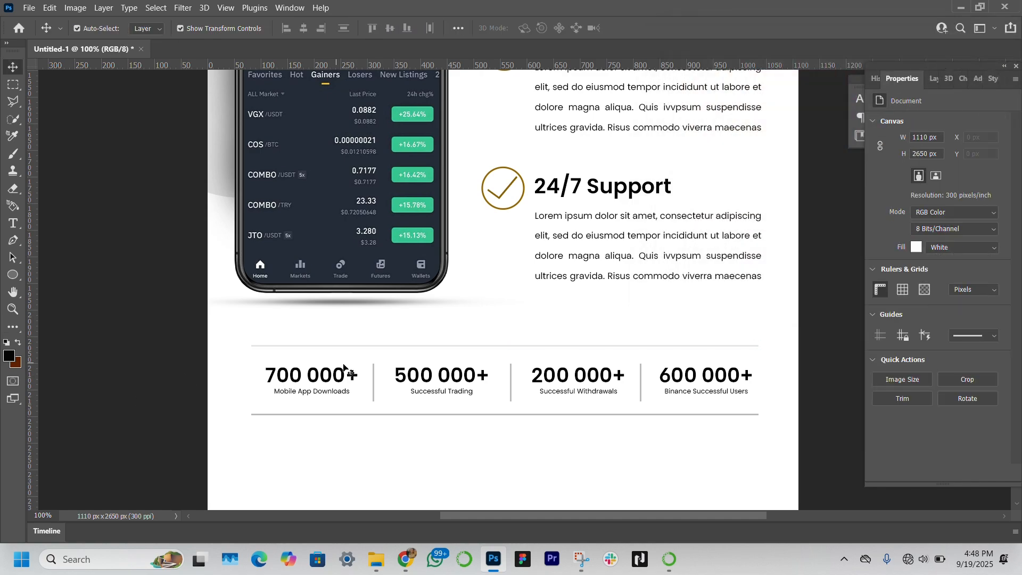
left_click(396, 414)
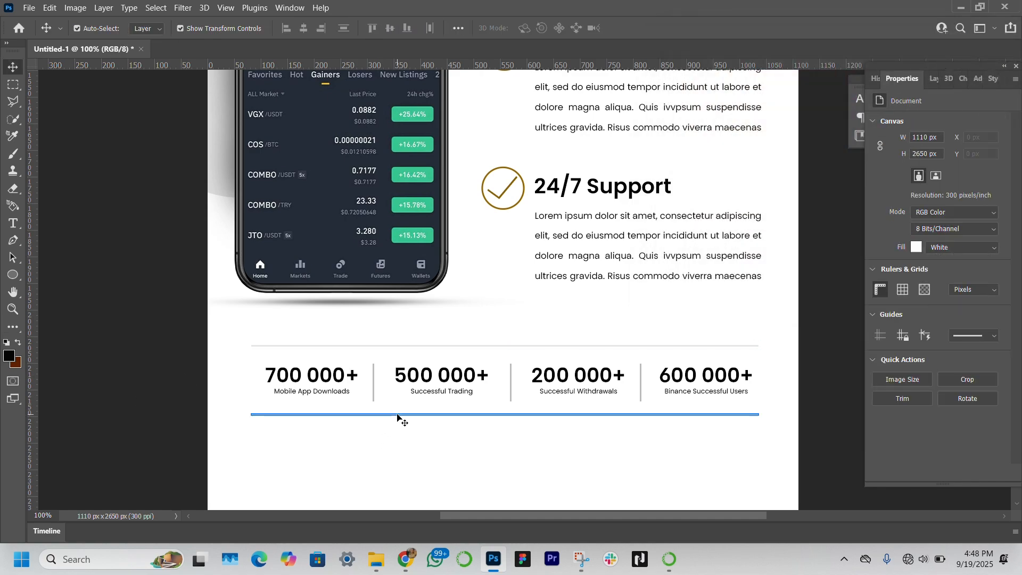
left_click(374, 384)
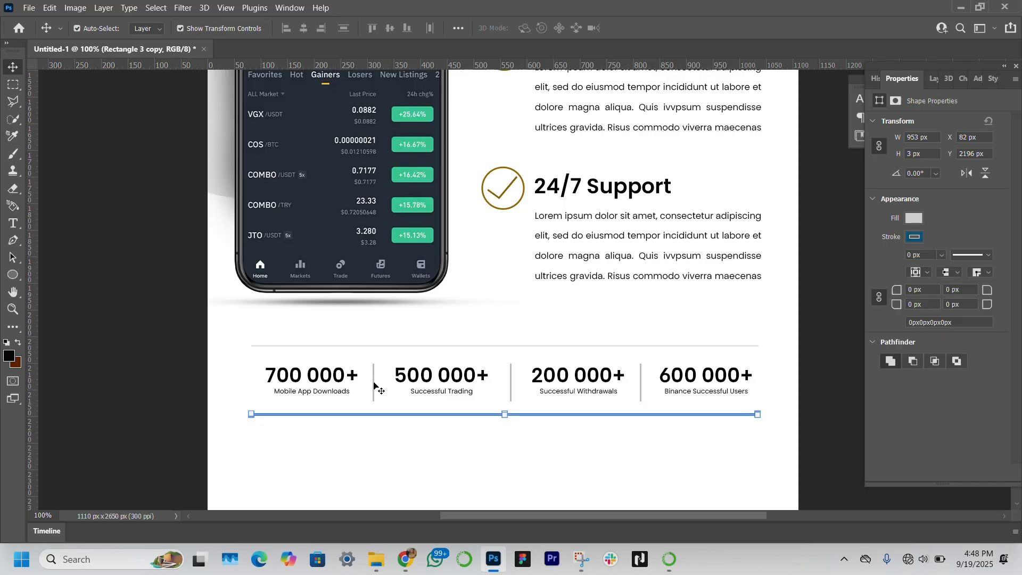
left_click(374, 384)
left_click(913, 218)
left_click(511, 386)
left_click(907, 219)
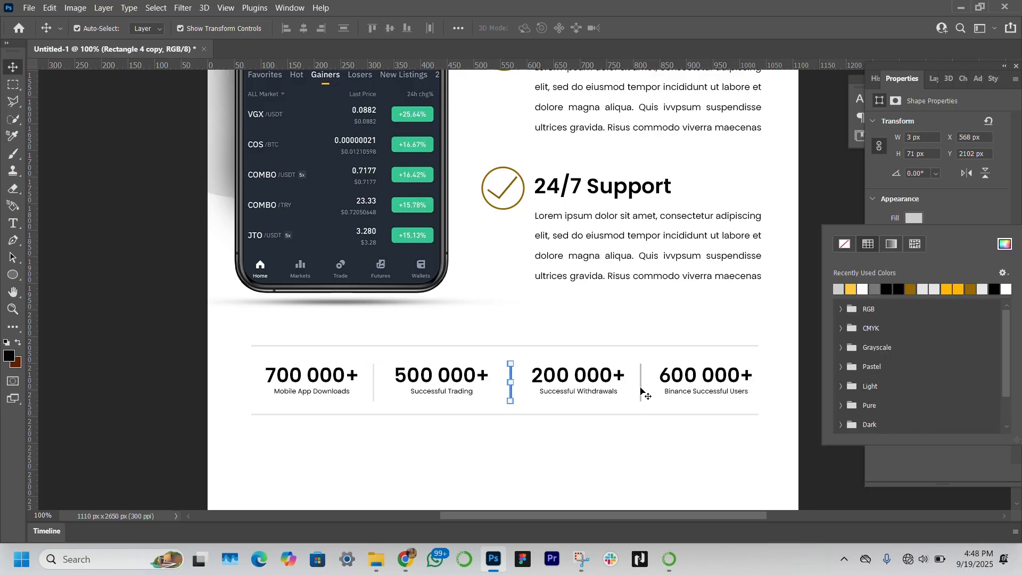
left_click(640, 388)
left_click(913, 218)
left_click(839, 289)
left_click(87, 155)
left_click(87, 155)
Step: Group the four stat texts together with their divider lines
key("z")
left_click(395, 27)
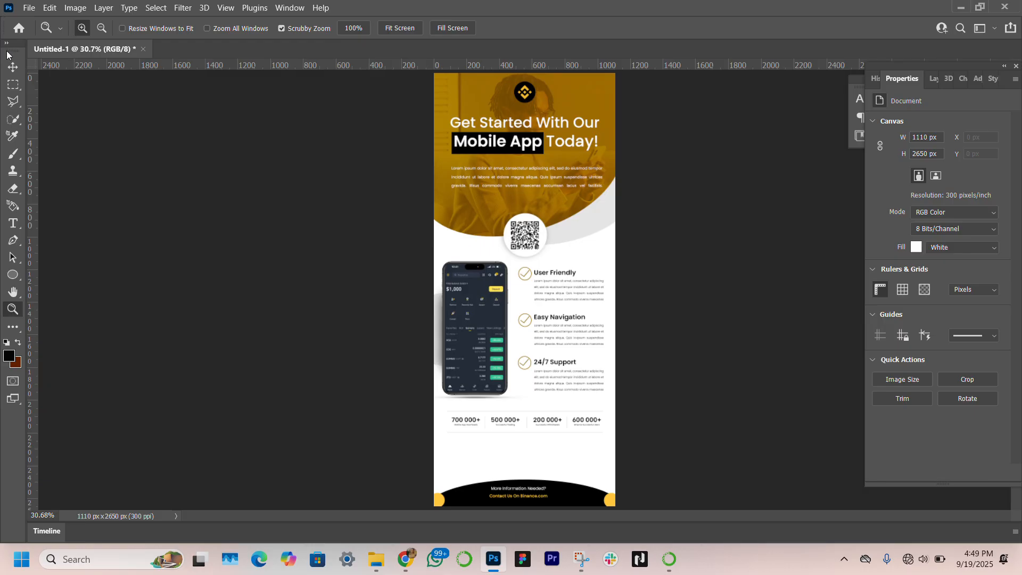
left_click(13, 67)
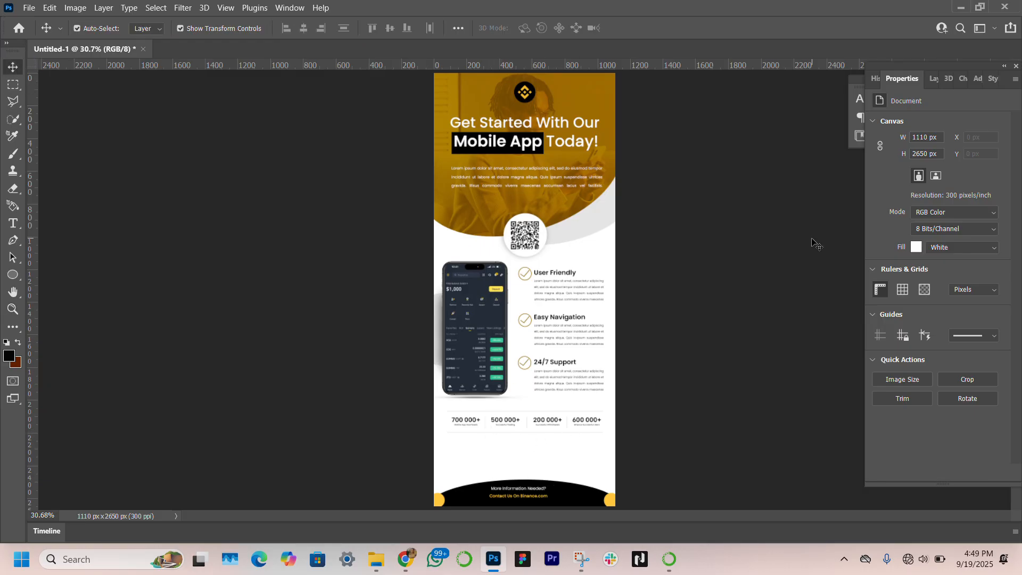
left_click(932, 78)
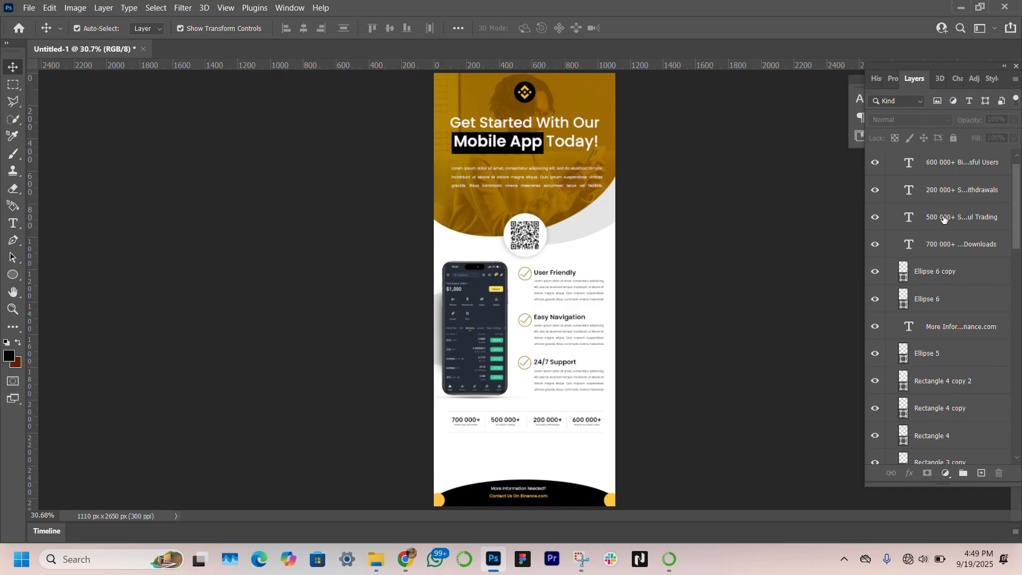
left_click(943, 162)
left_click(965, 253, "shift")
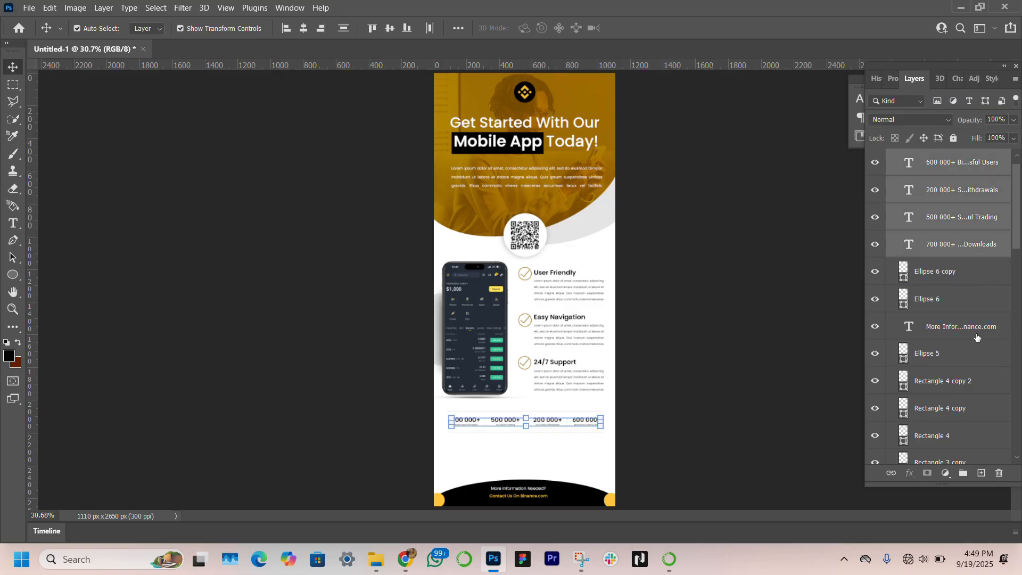
scroll(977, 337, "down", 3)
left_click(967, 320, "ctrl")
left_click(966, 342, "ctrl")
left_click(964, 370, "ctrl")
left_click(963, 398, "ctrl")
left_click(962, 424, "ctrl")
key("ctrl+g")
Step: Move the stats group lower on the banner
left_click_drag(605, 441, 605, 471)
left_click(665, 431)
Step: Select the three feature headings, descriptions and icon groups and shift them slightly lower with Free Transform
scroll(955, 250, "down", 1)
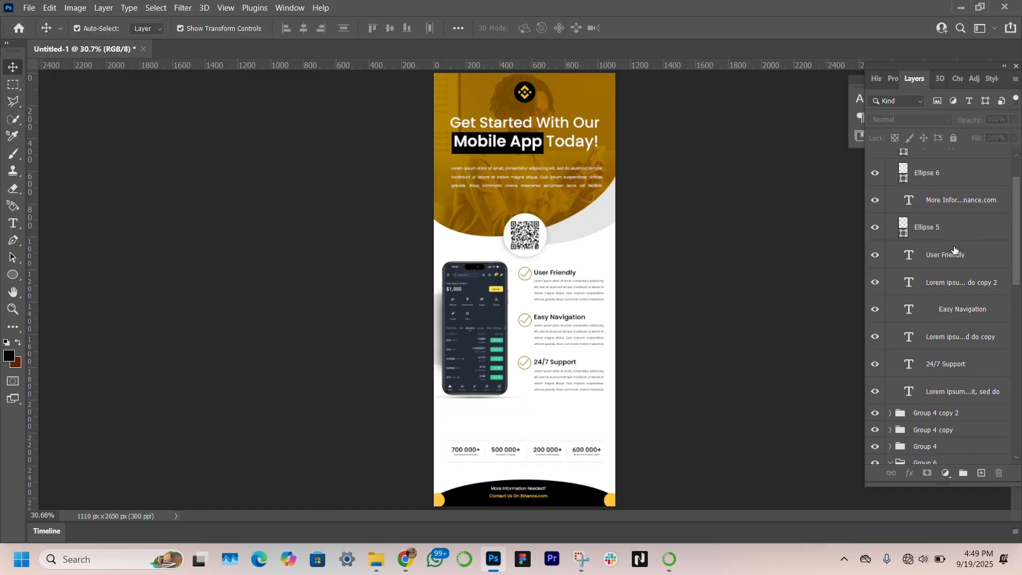
left_click(954, 252)
scroll(953, 251, "up", 2)
double_click(875, 174)
scroll(949, 251, "down", 1)
left_click(950, 249)
scroll(957, 243, "down", 1)
left_click(959, 241)
scroll(959, 241, "down", 3)
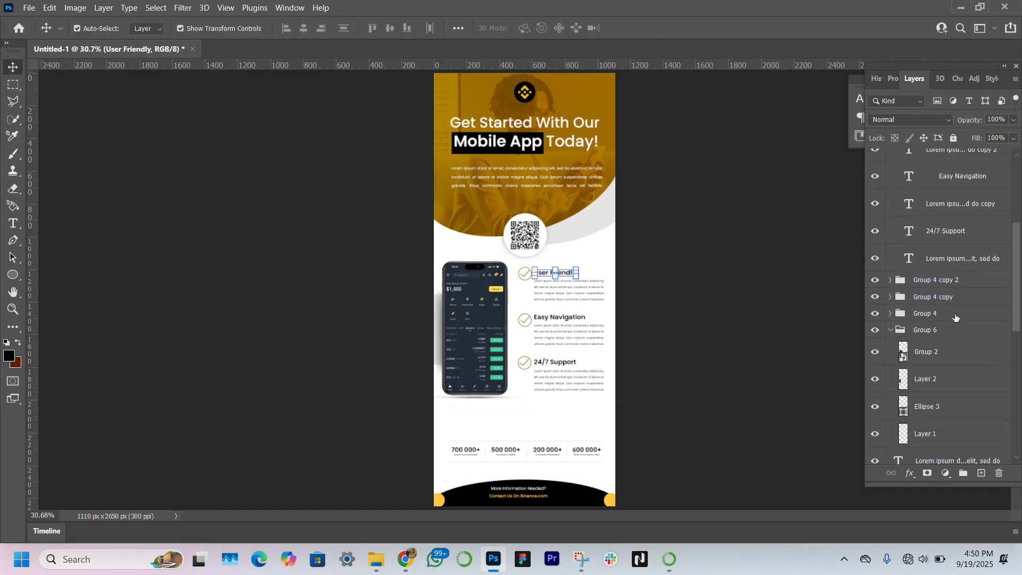
left_click(948, 318, "shift")
key("ctrl+t")
left_click_drag(560, 267, 557, 267)
left_click_drag(563, 337, 564, 346)
key("Left")
key("Left")
key("Left")
key("Left")
key("Right")
key("ctrl+z")
key("Return")
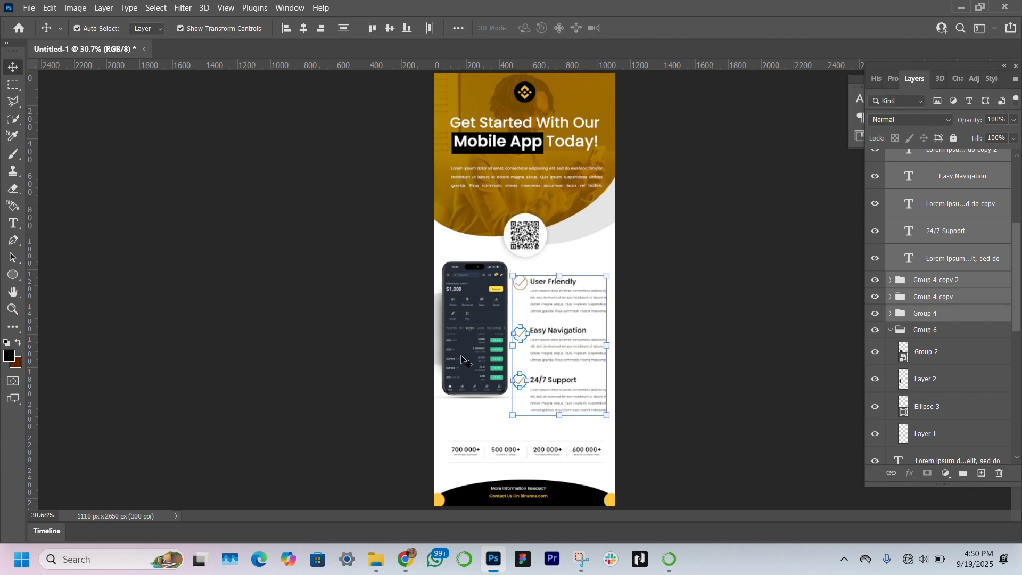
Step: Move the phone mockup group lower and slightly left with Free Transform
left_click(926, 330)
key("ctrl+t")
left_click_drag(487, 322, 487, 339)
key("Left")
key("Left")
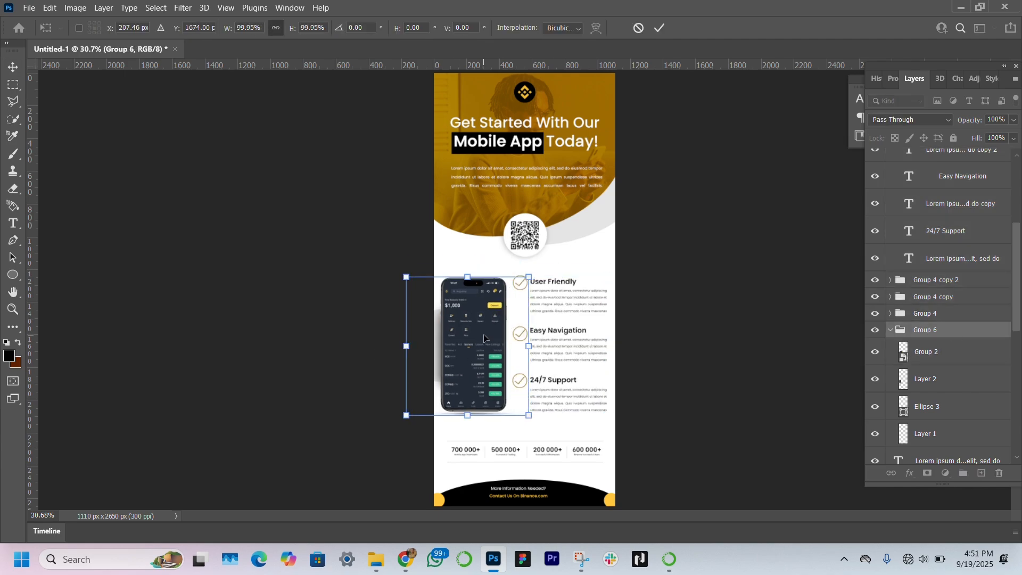
key("Return")
Step: Select the three check-icon groups and inspect their alignment with Free Transform
left_click(921, 280)
left_click(910, 314, "shift")
key("ctrl+t")
key("Return")
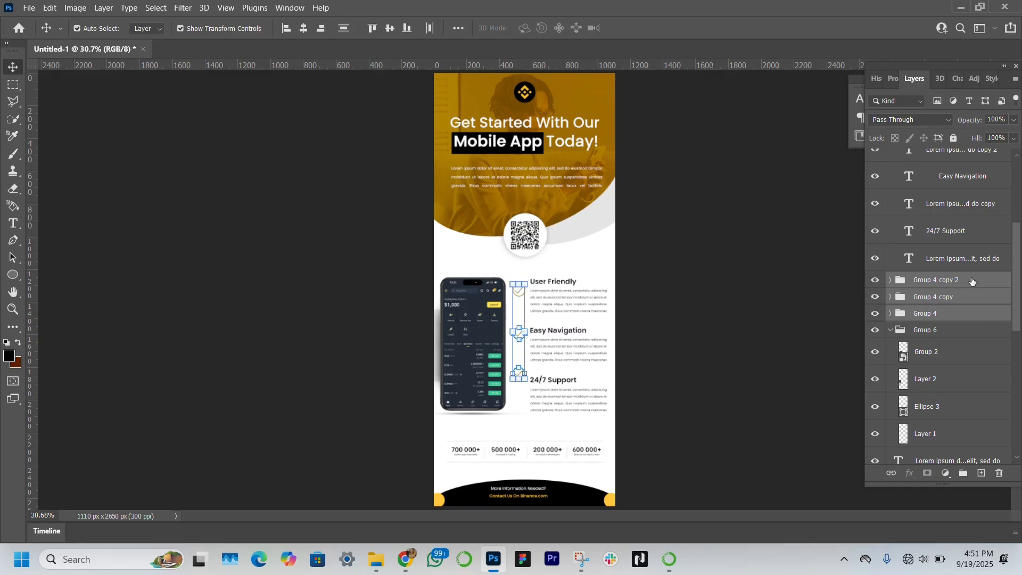
left_click(975, 313)
left_click(975, 297)
left_click(974, 280)
left_click(780, 285)
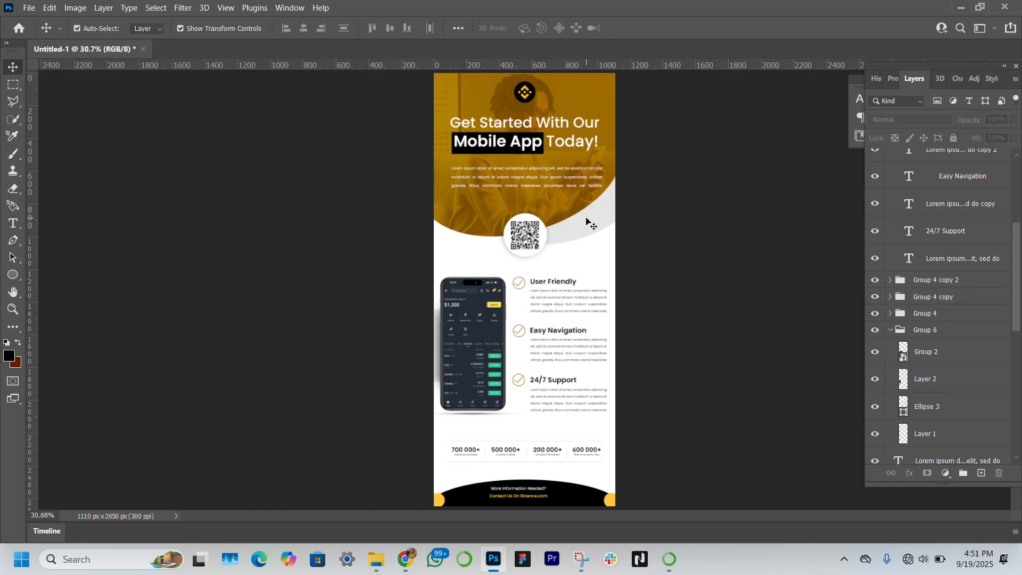
Step: Move the QR code circle slightly lower and to the left on the banner
left_click(588, 224)
left_click(942, 354)
scroll(940, 358, "down", 1)
left_click(938, 364)
left_click_drag(522, 238, 572, 260)
key("Return")
left_click(600, 228)
key("Return")
left_click(570, 265)
left_click(534, 245)
left_click(951, 273, "shift")
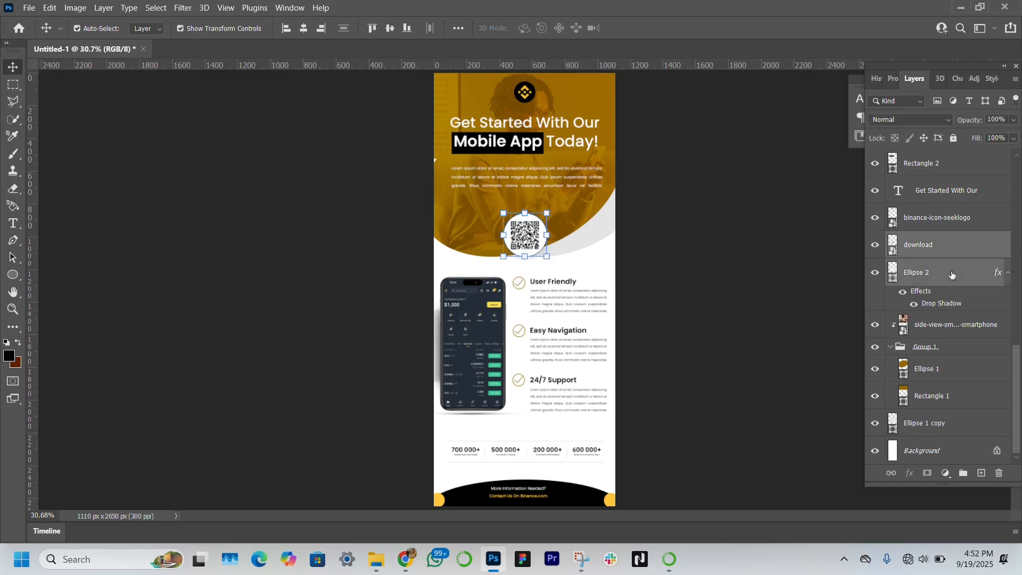
key("shift+Down")
key("shift+Down")
key("shift+Down")
key("shift+Down")
key("shift+Down")
key("shift+Down")
key("shift+Down")
key("shift+Down")
key("shift+Left")
key("shift+Left")
key("shift+Left")
key("shift+Left")
Step: Extend the intro paragraph's text box downward so more lines show, and nudge the paragraph slightly lower
left_click(651, 285)
double_click(547, 177)
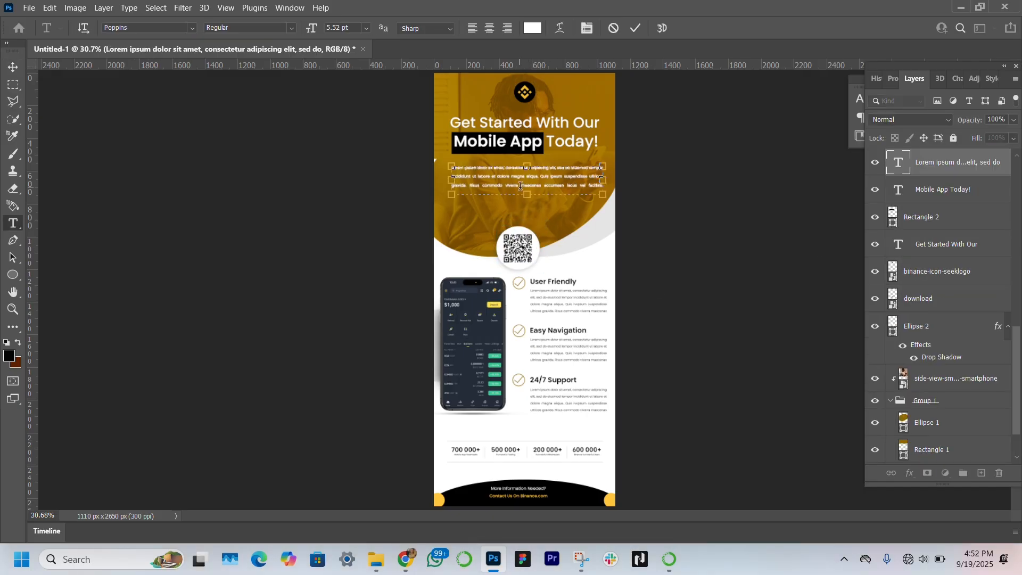
left_click_drag(526, 192, 526, 207)
left_click(129, 8)
left_click(171, 276)
left_click(271, 260)
left_click(270, 259)
left_click(567, 180)
key("Down")
key("Down")
key("Down")
key("Down")
key("Down")
key("Down")
key("Down")
key("Down")
key("Down")
key("Down")
key("Down")
key("Down")
key("Down")
key("Down")
key("Down")
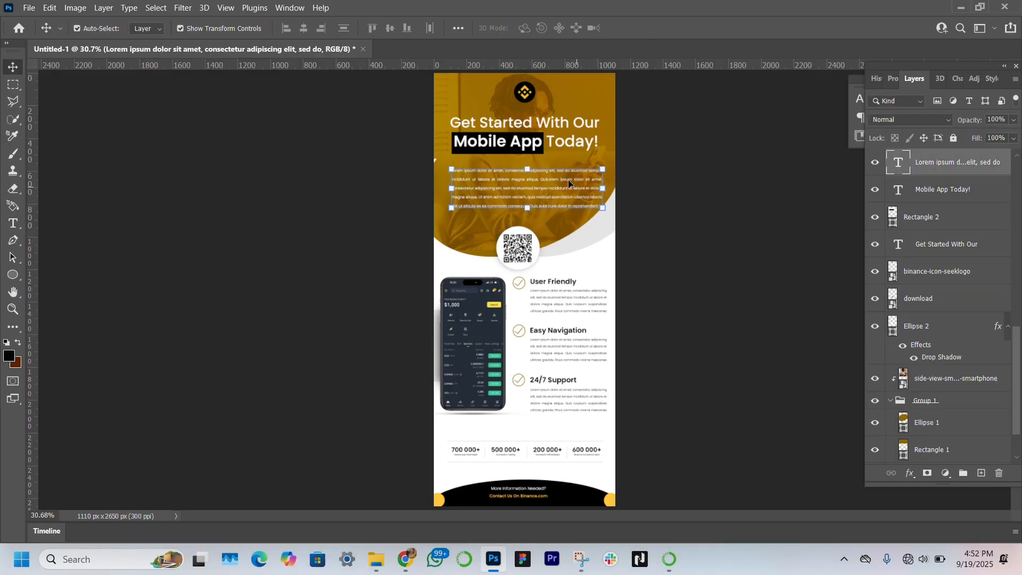
Step: Select both headline text layers and nudge them slightly lower
left_click(946, 237)
left_click(975, 190, "shift")
key("Down")
key("Down")
key("Down")
key("Down")
key("Down")
key("Down")
key("Down")
key("Down")
key("Down")
key("Down")
key("Down")
key("Down")
key("Down")
left_click(789, 260)
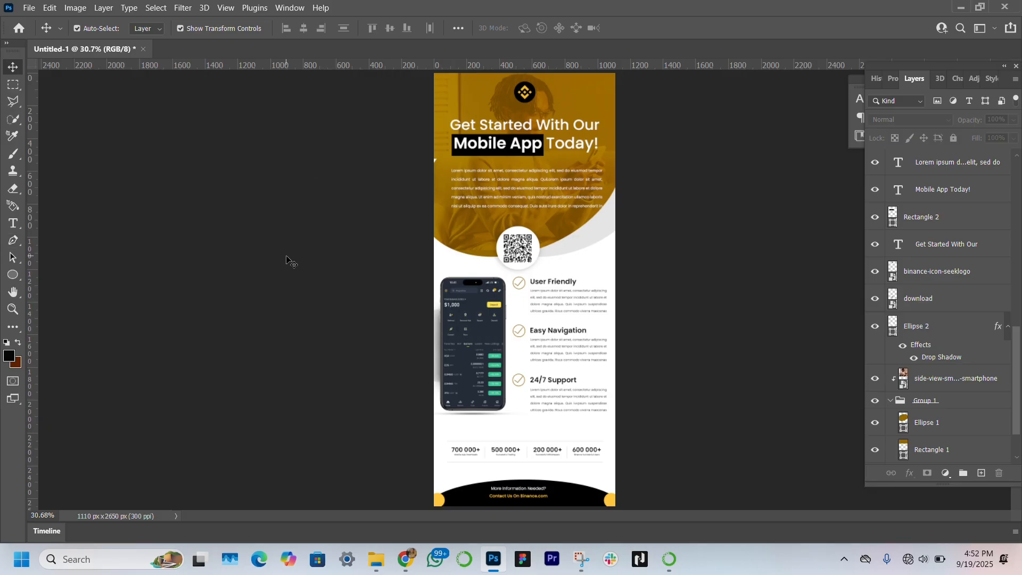
Step: Select the feature text layers, icon groups and phone group together and shift them slightly lower
scroll(977, 236, "up", 14)
left_click(969, 337)
left_click(969, 160)
left_click(969, 173)
left_click(971, 196)
scroll(974, 247, "down", 1)
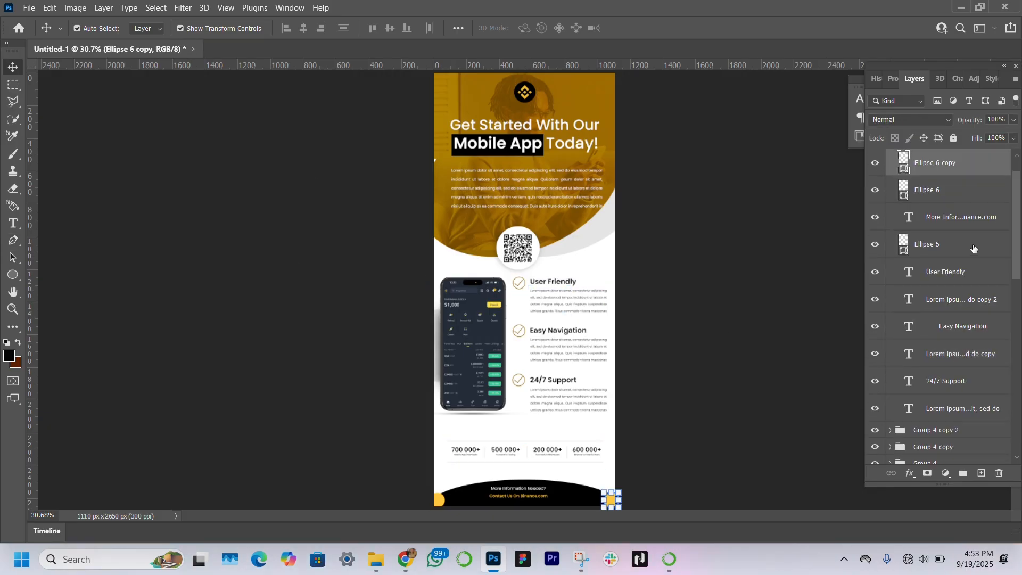
left_click(956, 276)
scroll(971, 229, "down", 1)
scroll(972, 216, "down", 2)
left_click(951, 381, "shift")
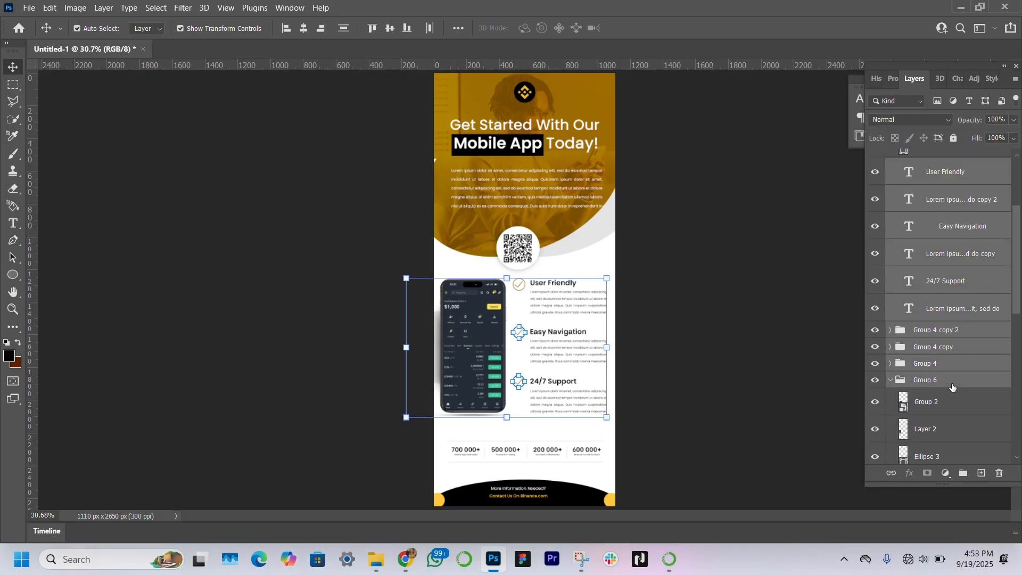
left_click(676, 376)
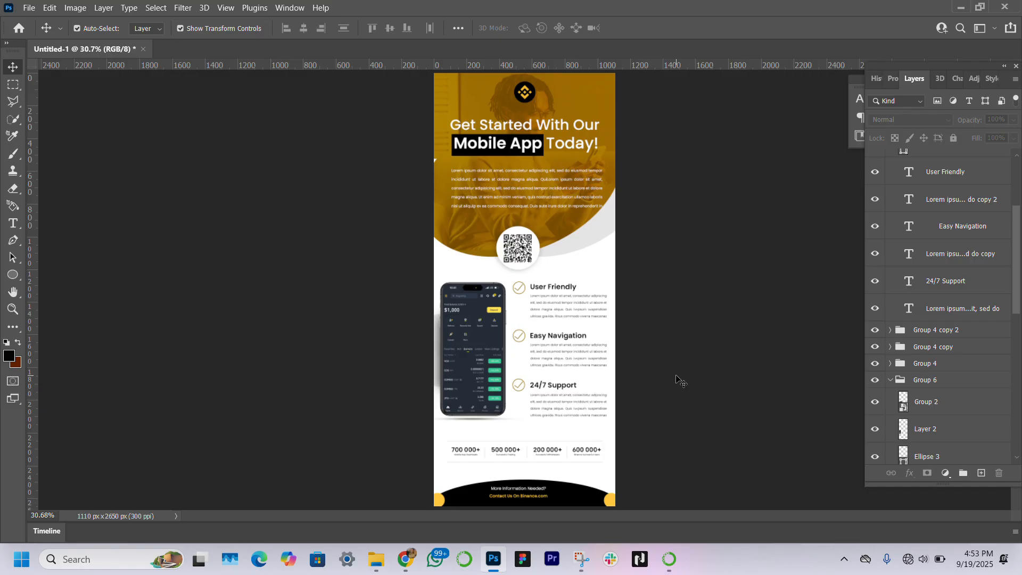